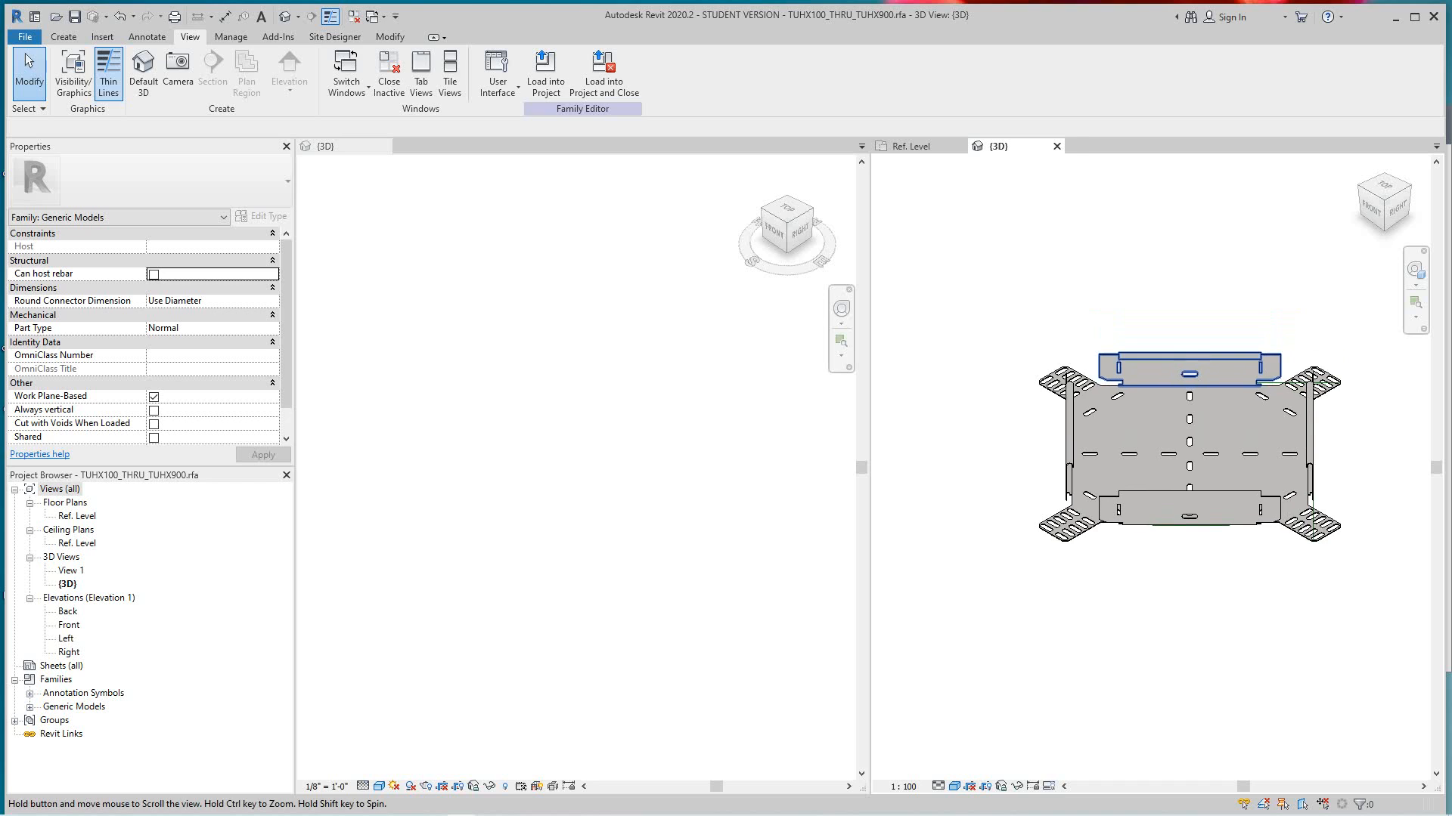
# - Load the TUHX100_THRU_TUHX900 family into the 123USP_Tray_working file project
pyautogui.scroll(-3, 1115, 475)
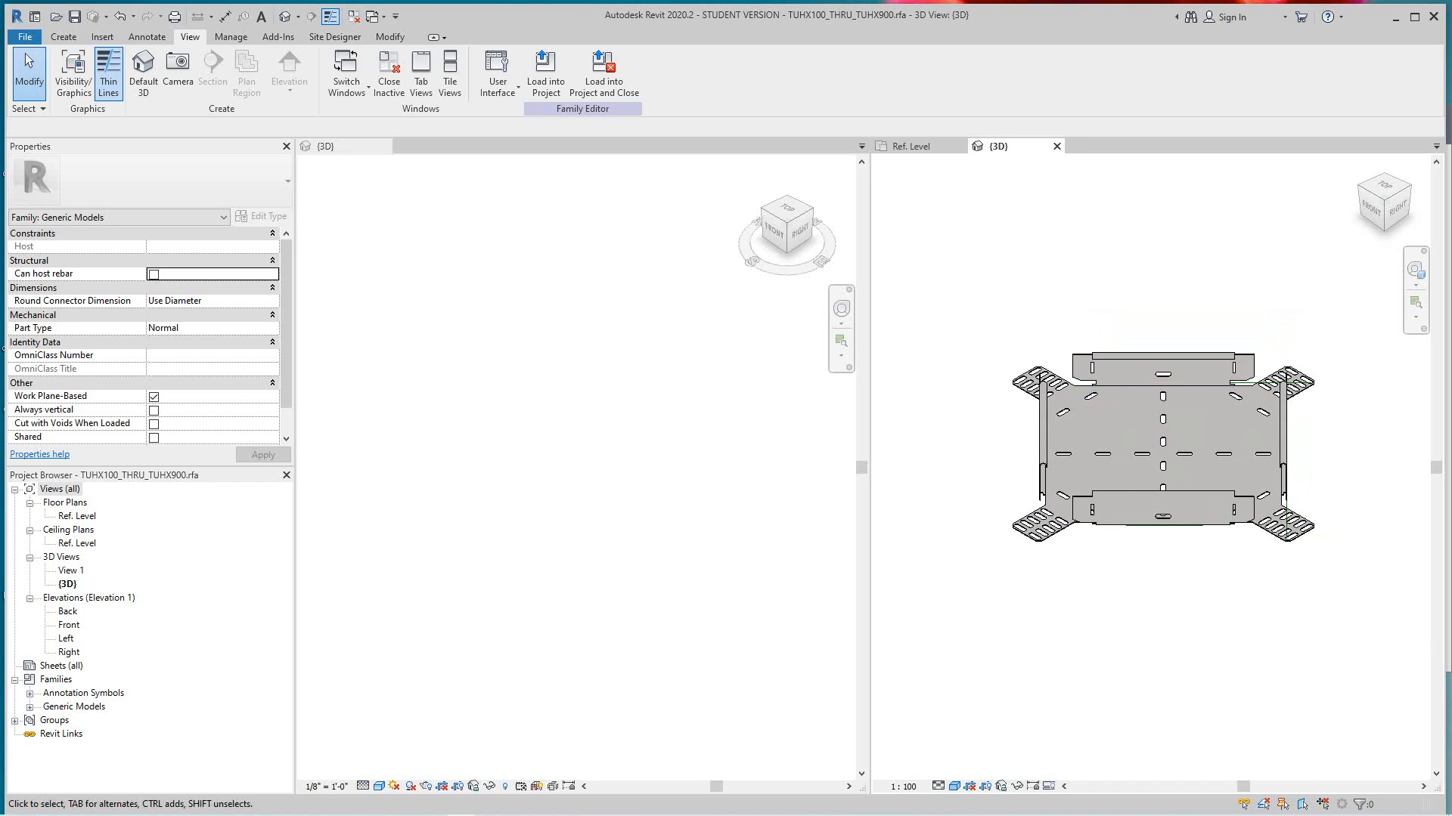
pyautogui.scroll(5, 1115, 475)
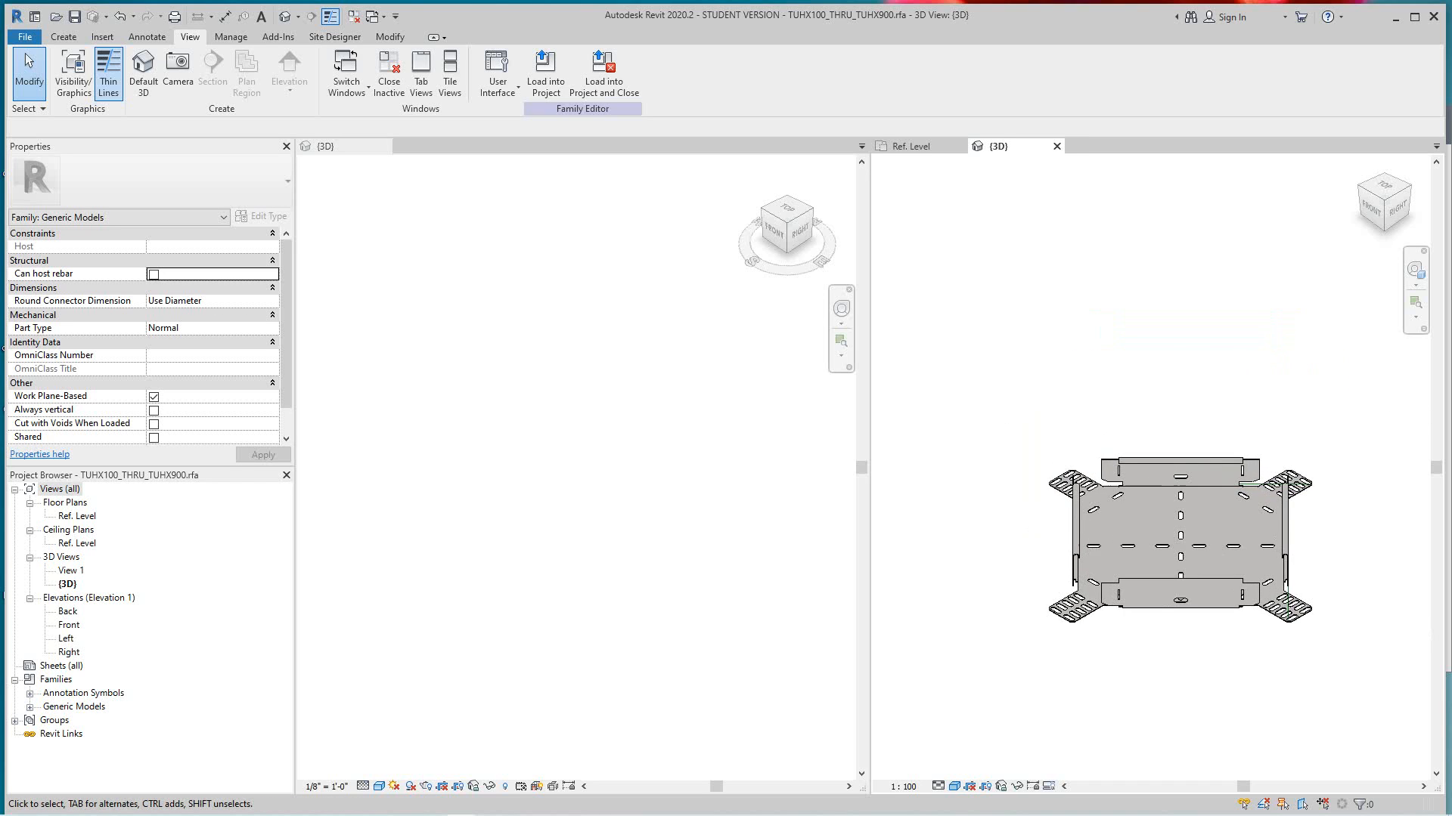
pyautogui.scroll(3, 1146, 259)
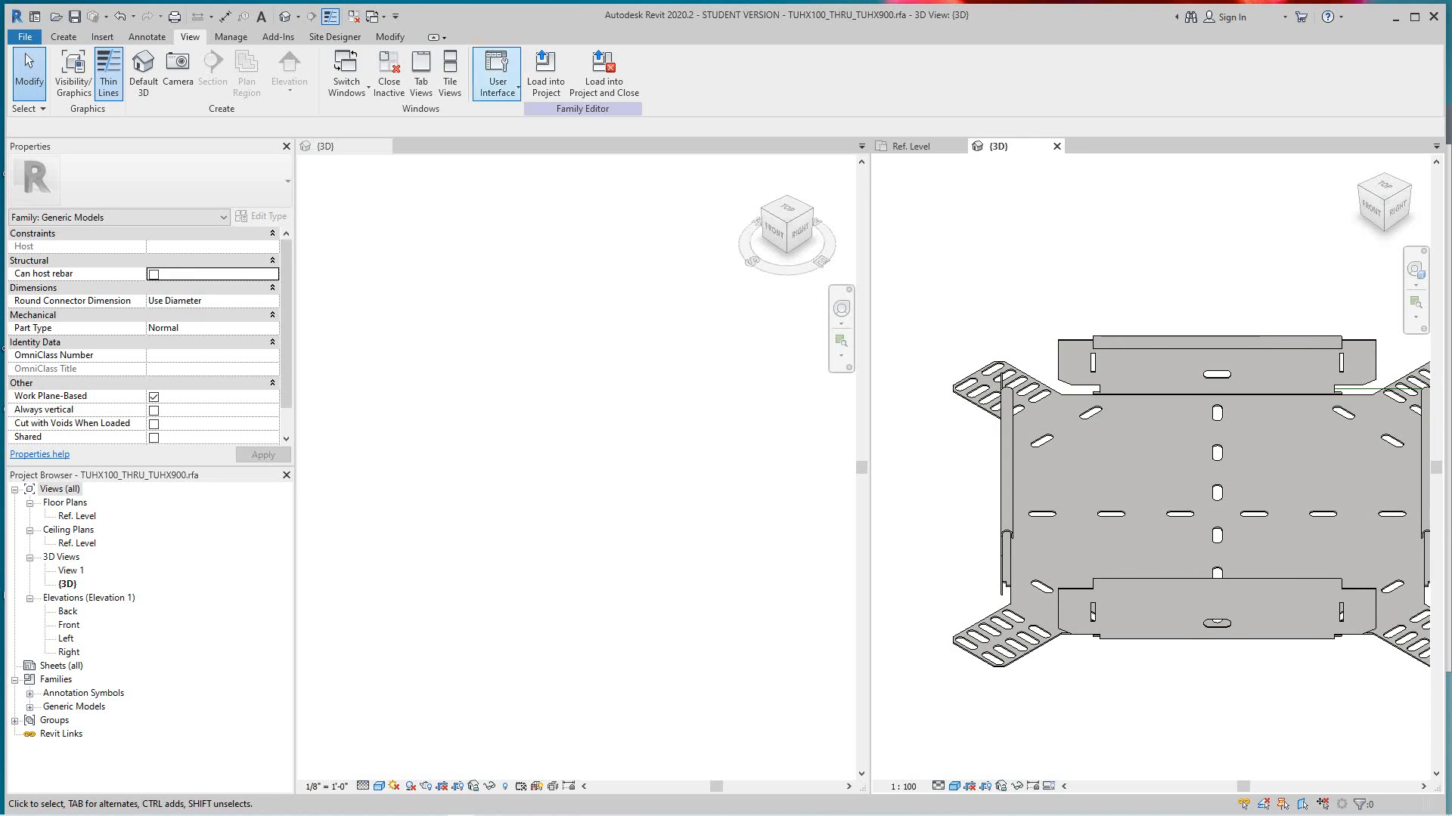
pyautogui.click(546, 76)
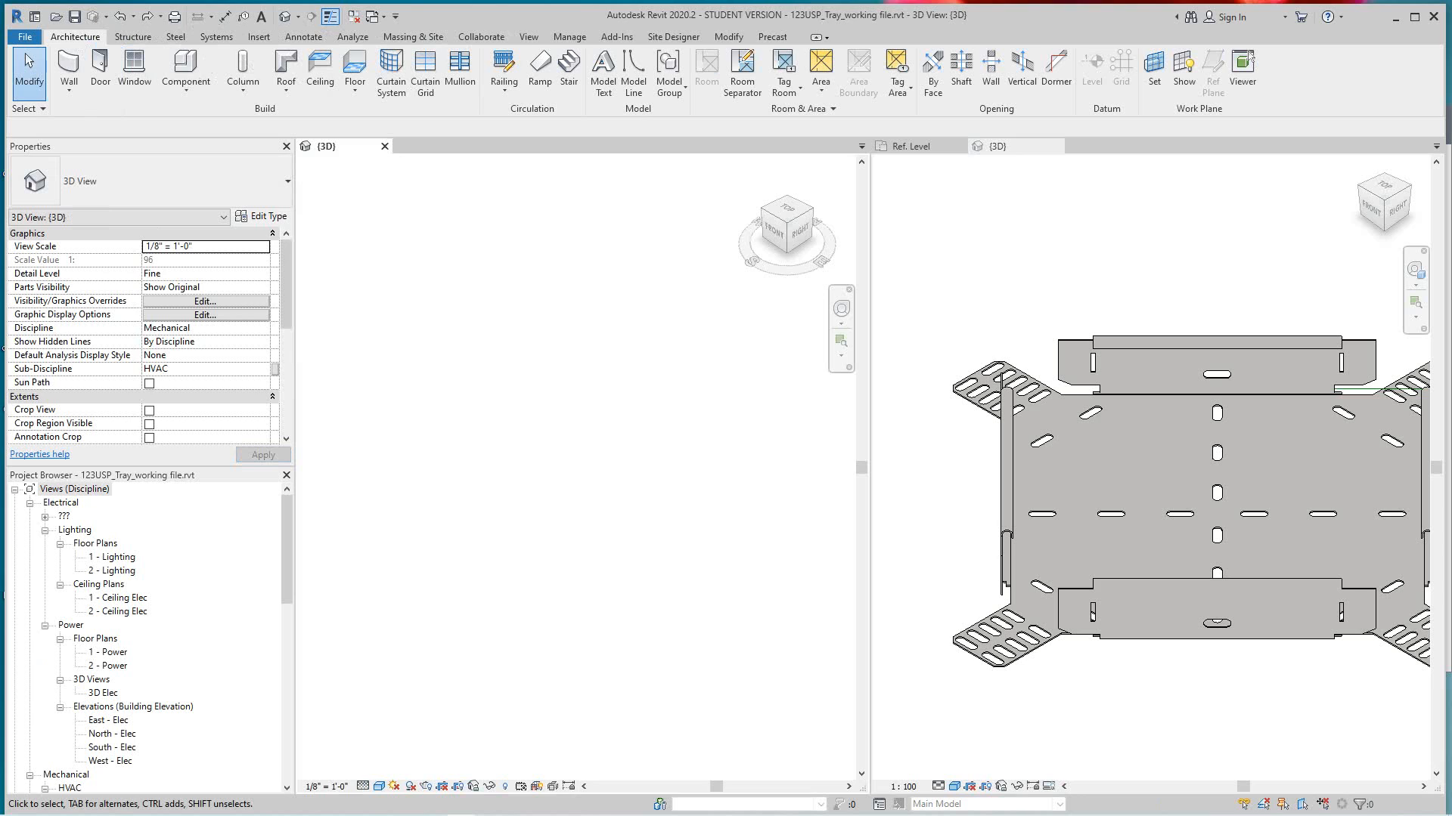
pyautogui.click(1004, 146)
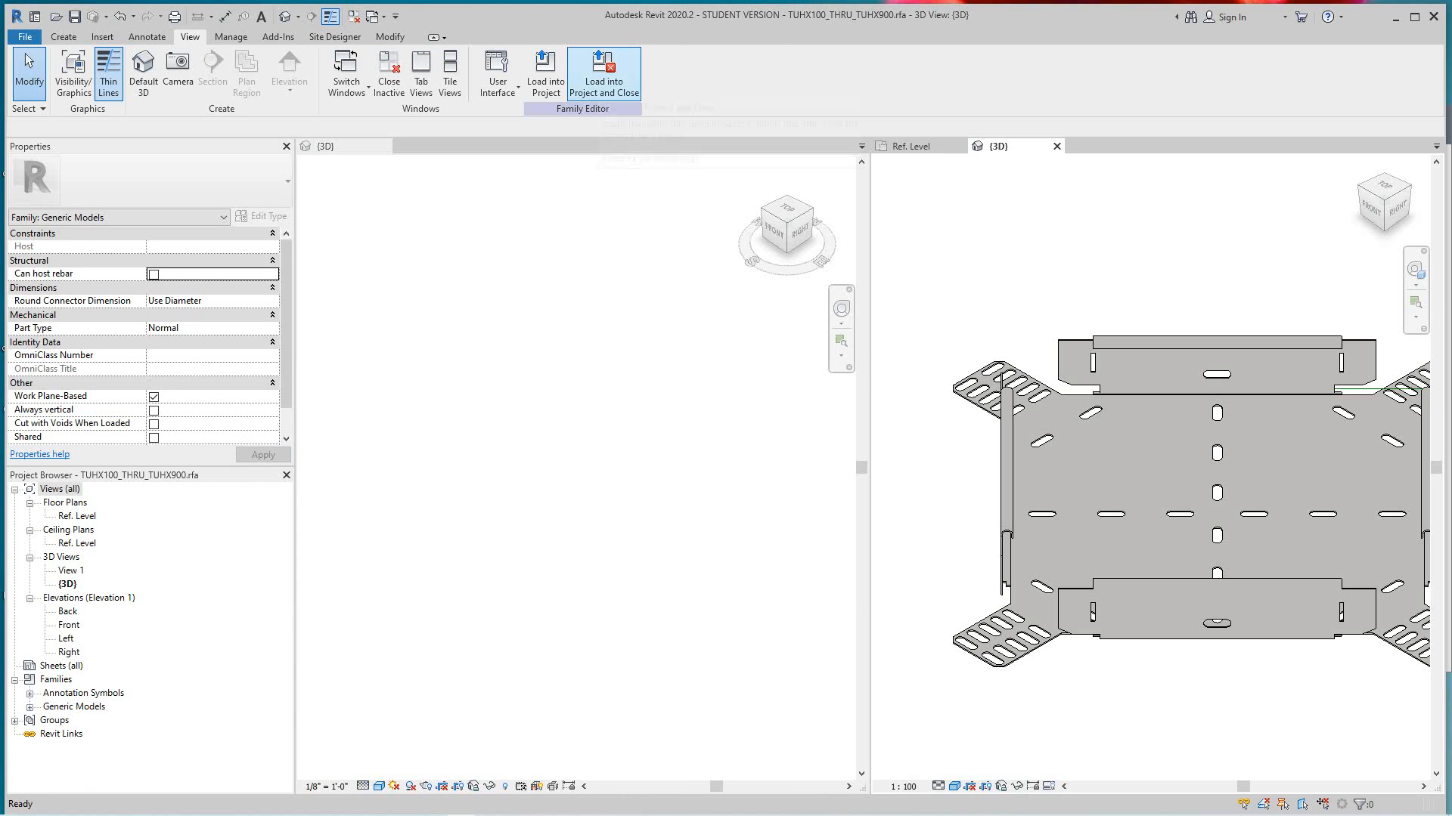
pyautogui.click(603, 72)
pyautogui.press('Tab')
pyautogui.press('Tab')
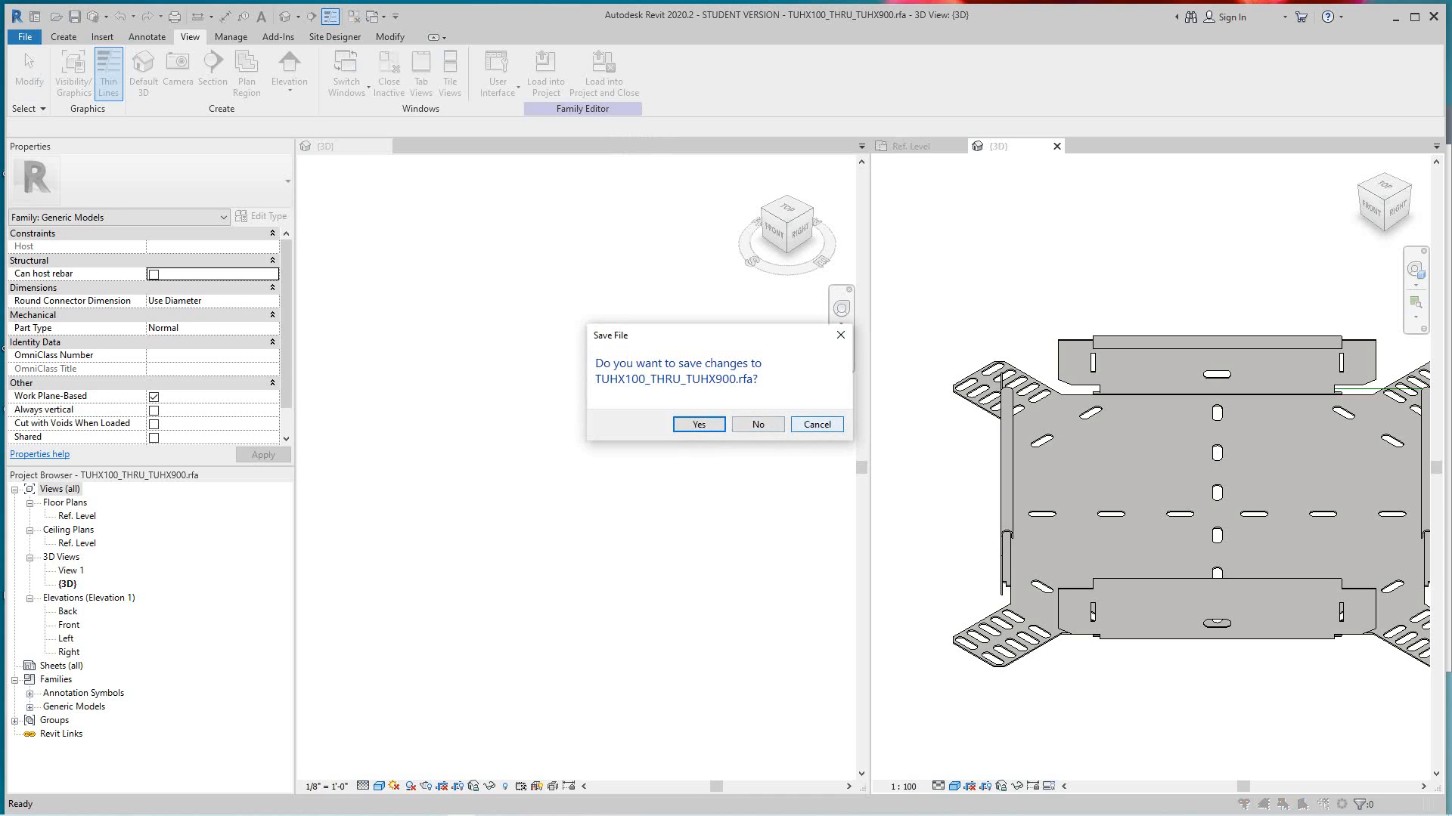
pyautogui.press('Return')
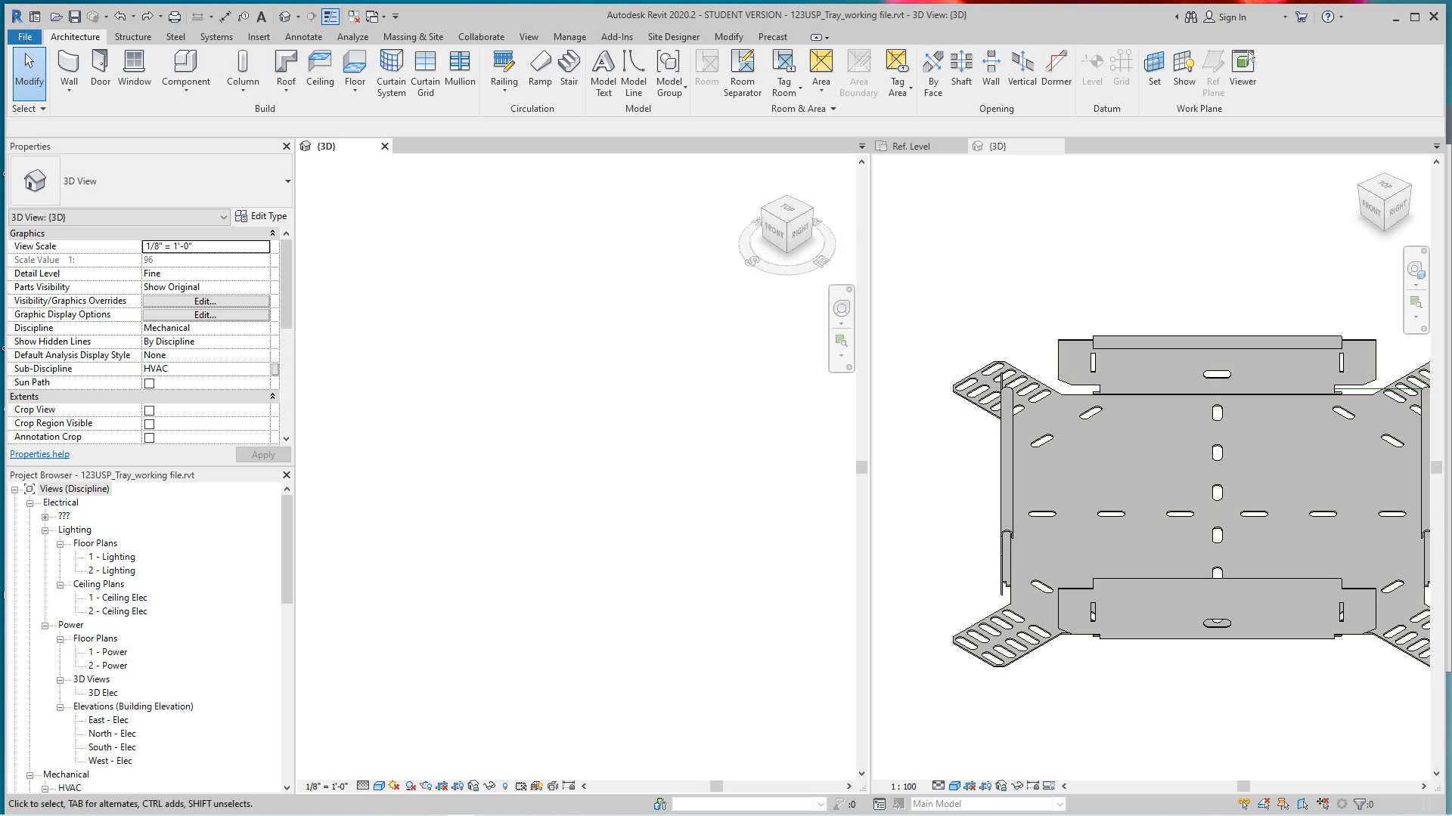
# - Place one TUHX100-HG component on the Level 1 work plane in the project's 3D view
pyautogui.click(186, 89)
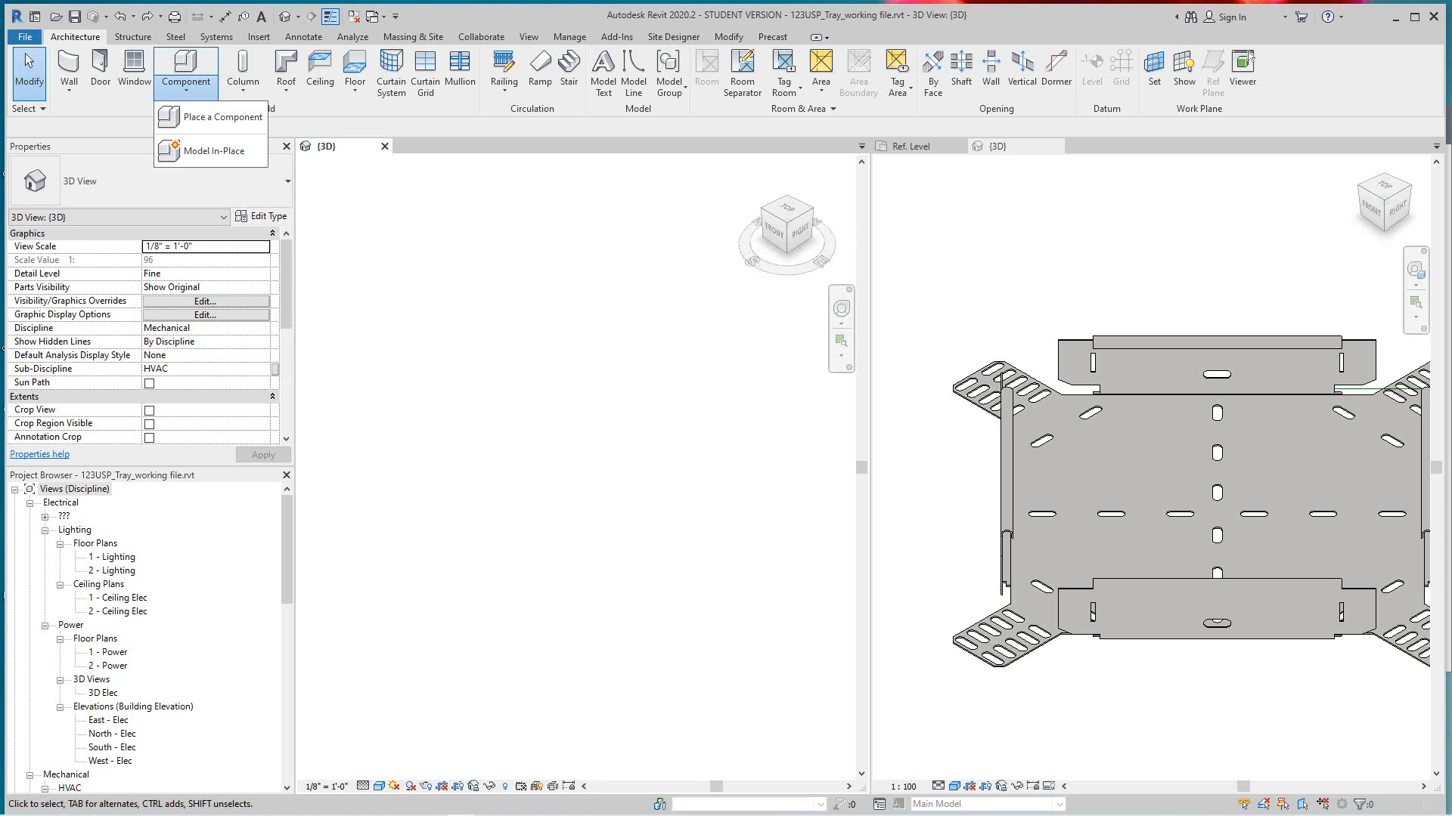
pyautogui.click(211, 117)
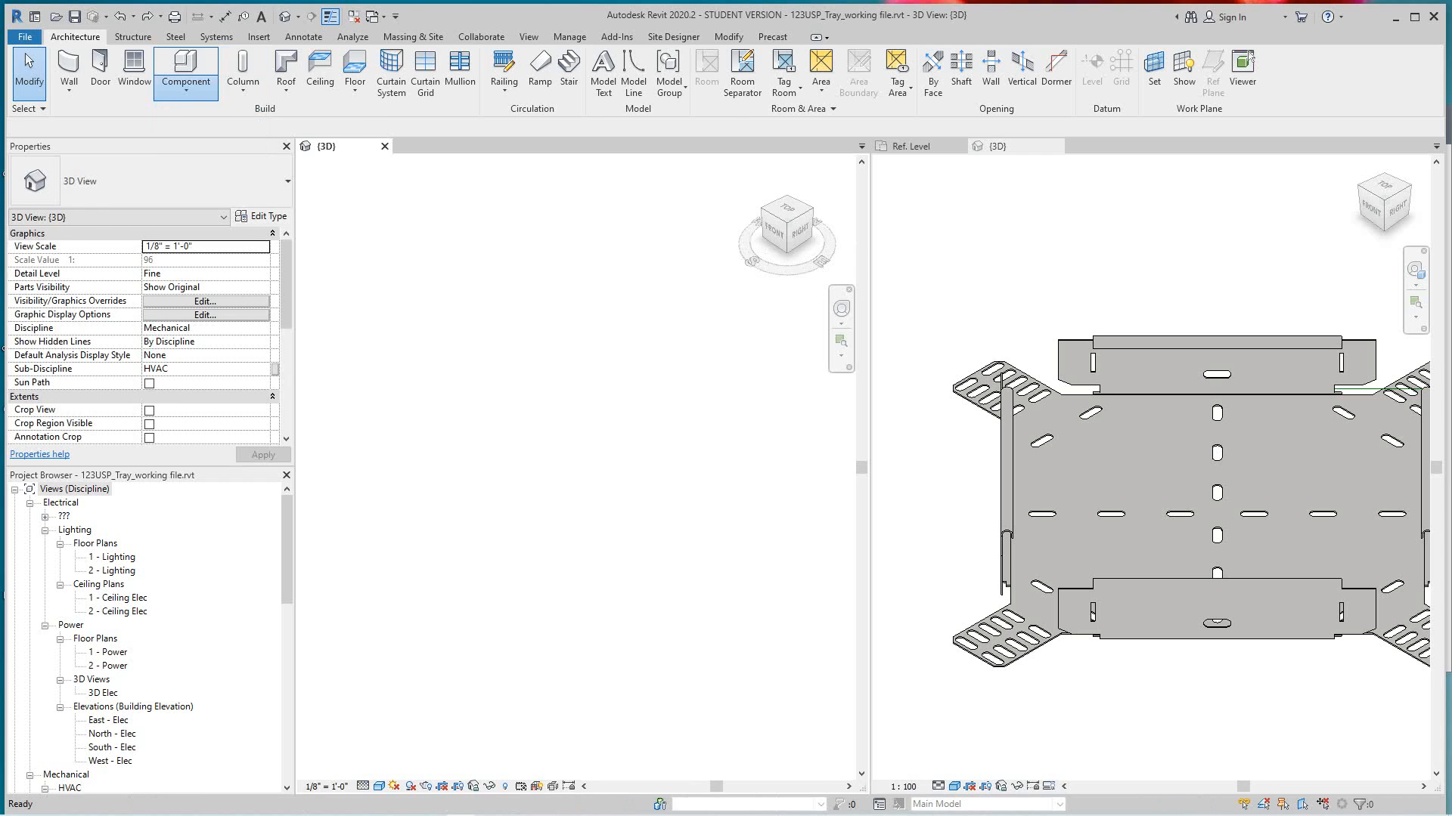
pyautogui.click(737, 73)
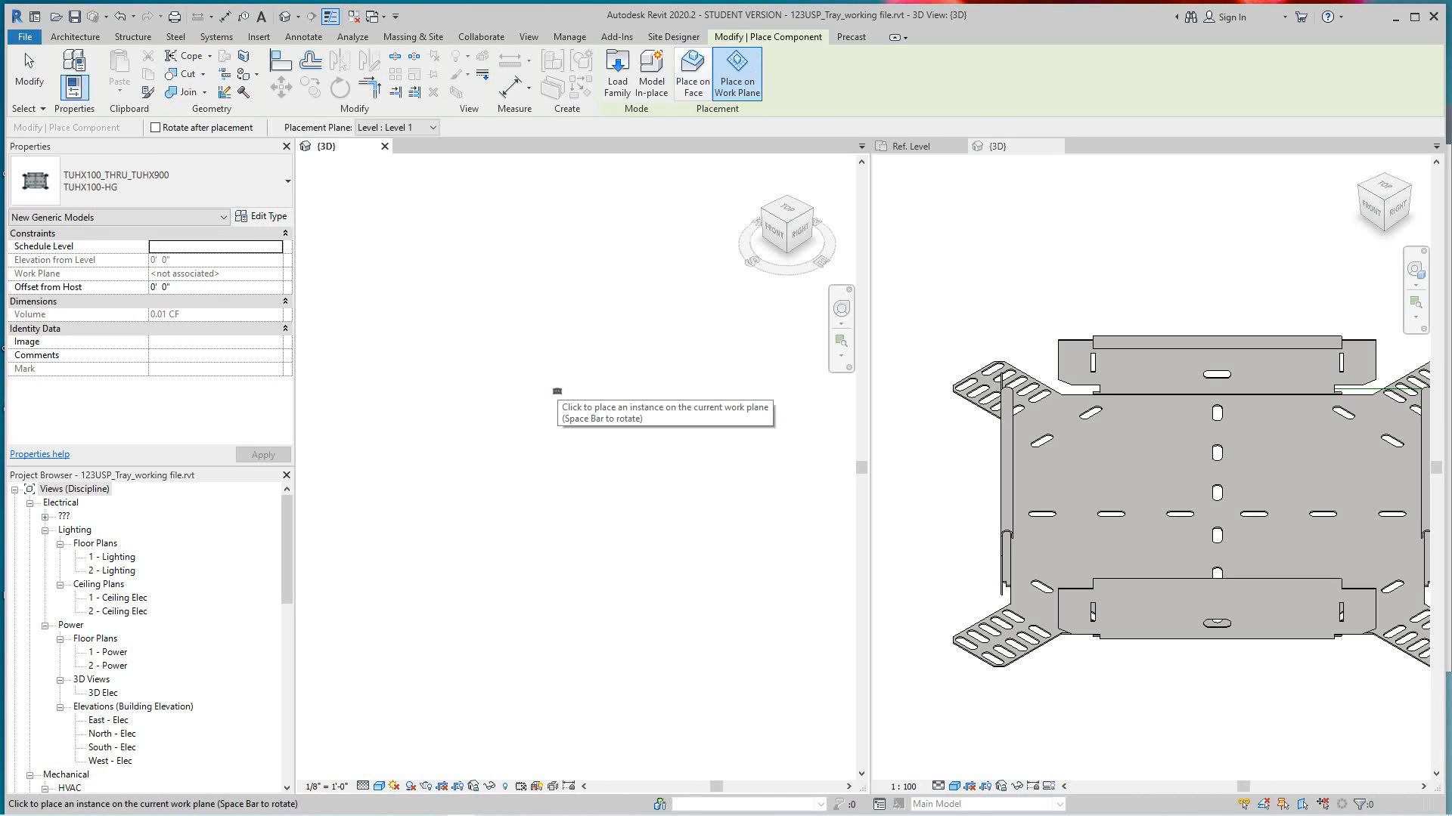
pyautogui.click(527, 374)
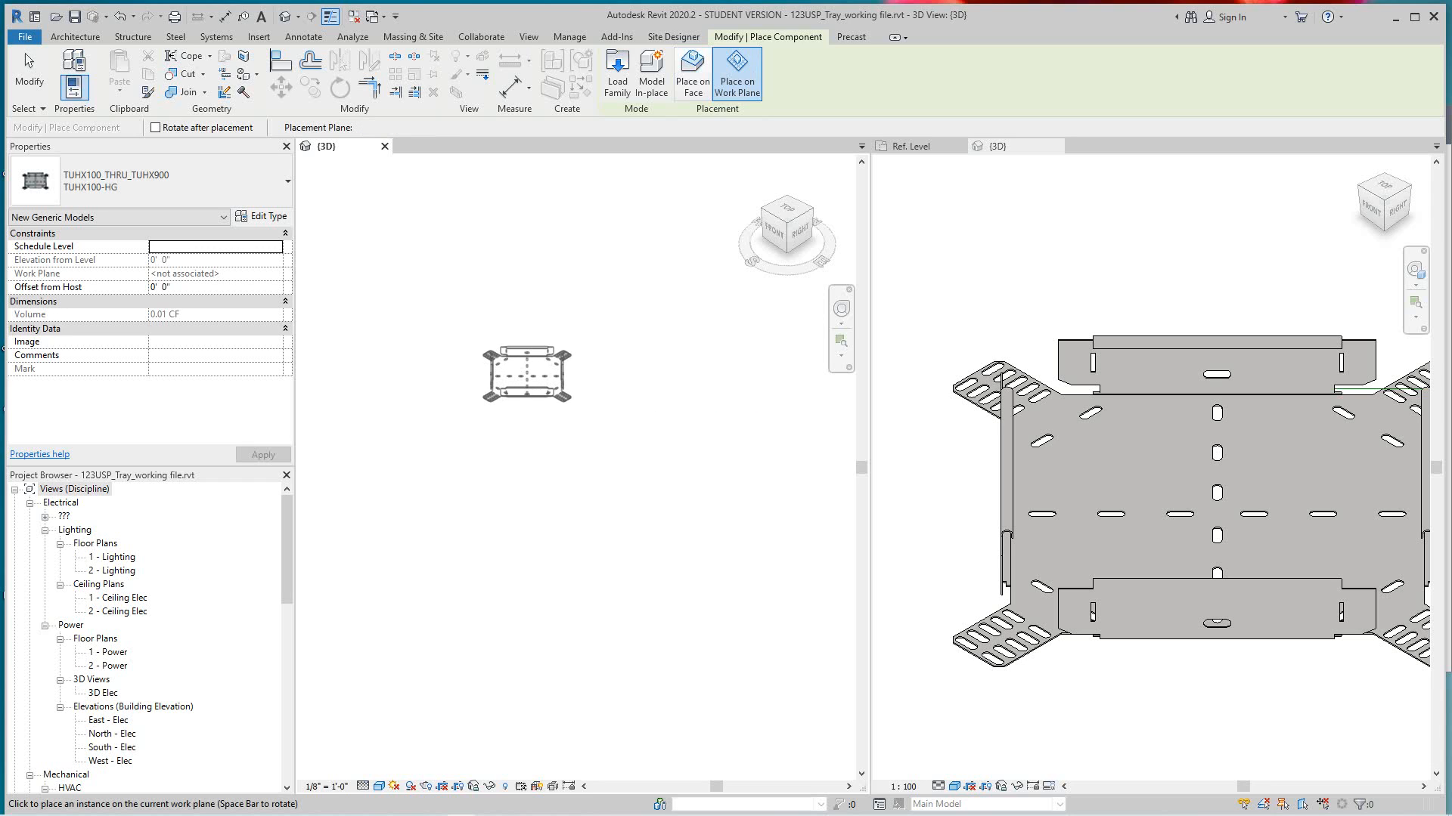
pyautogui.press('Escape')
pyautogui.press('Escape')
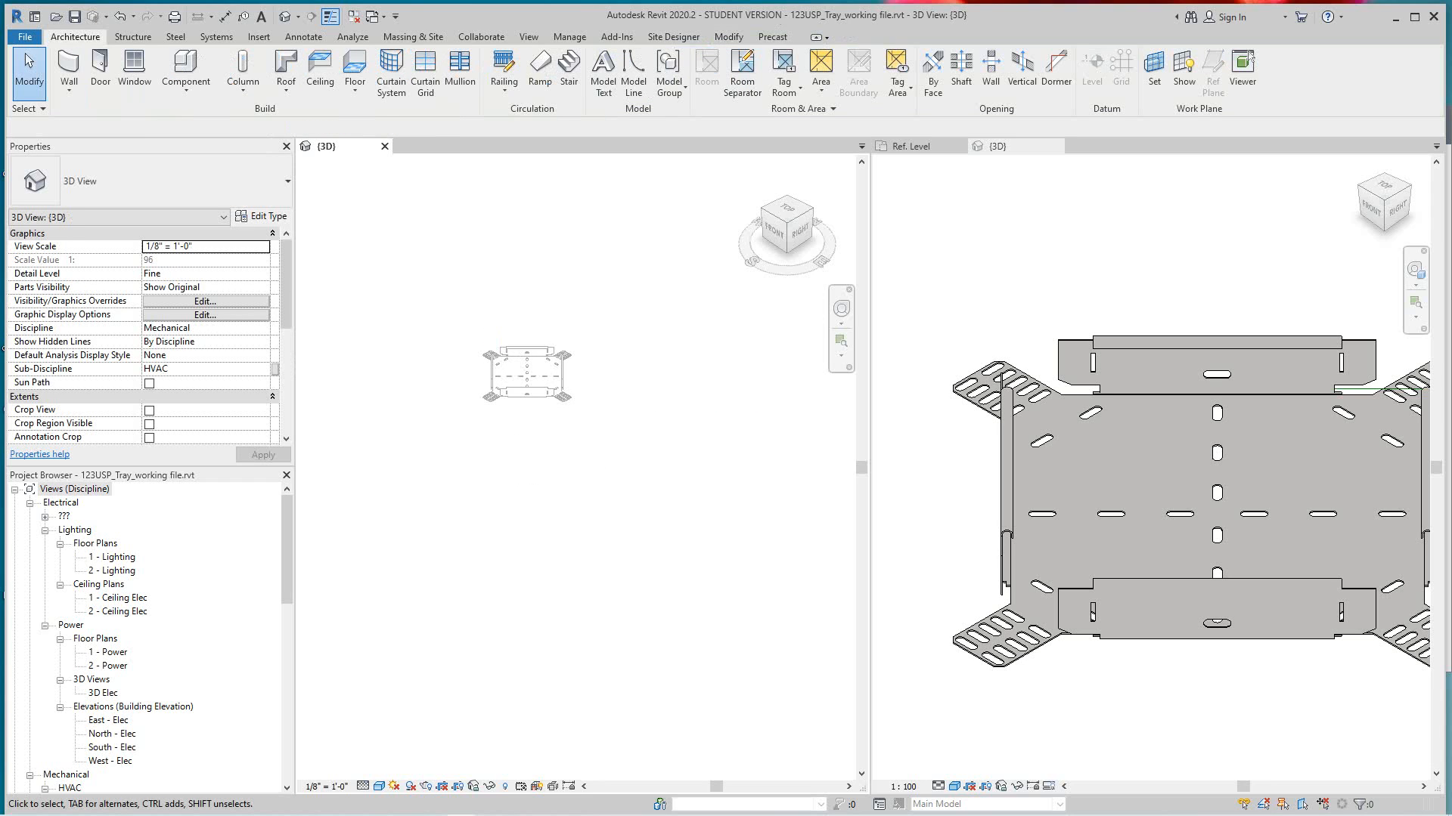
# - Examine how the placed tray fitting displays in the project's 3D view compared with the family model
pyautogui.scroll(5, 530, 369)
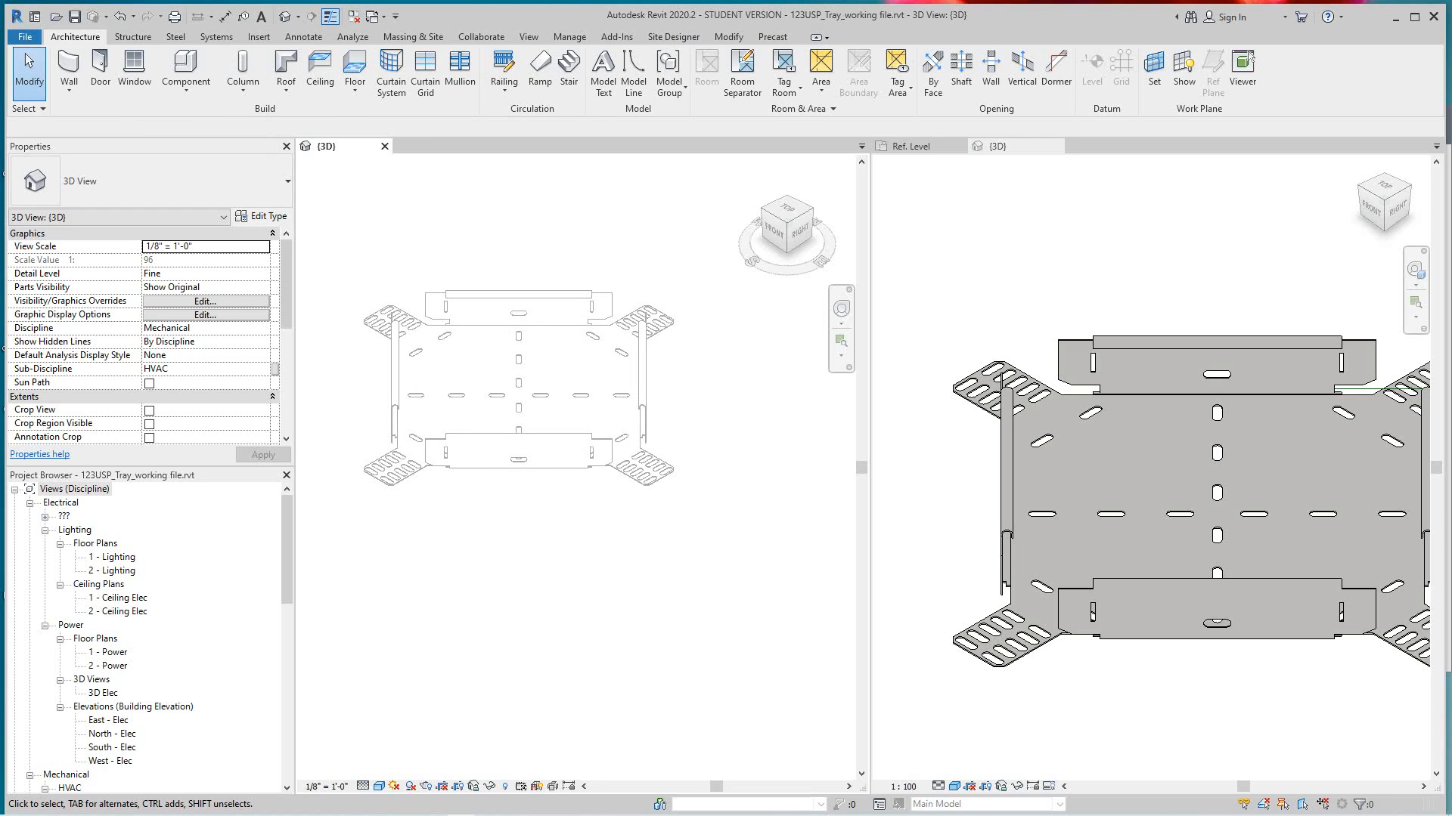
pyautogui.scroll(-1, 638, 430)
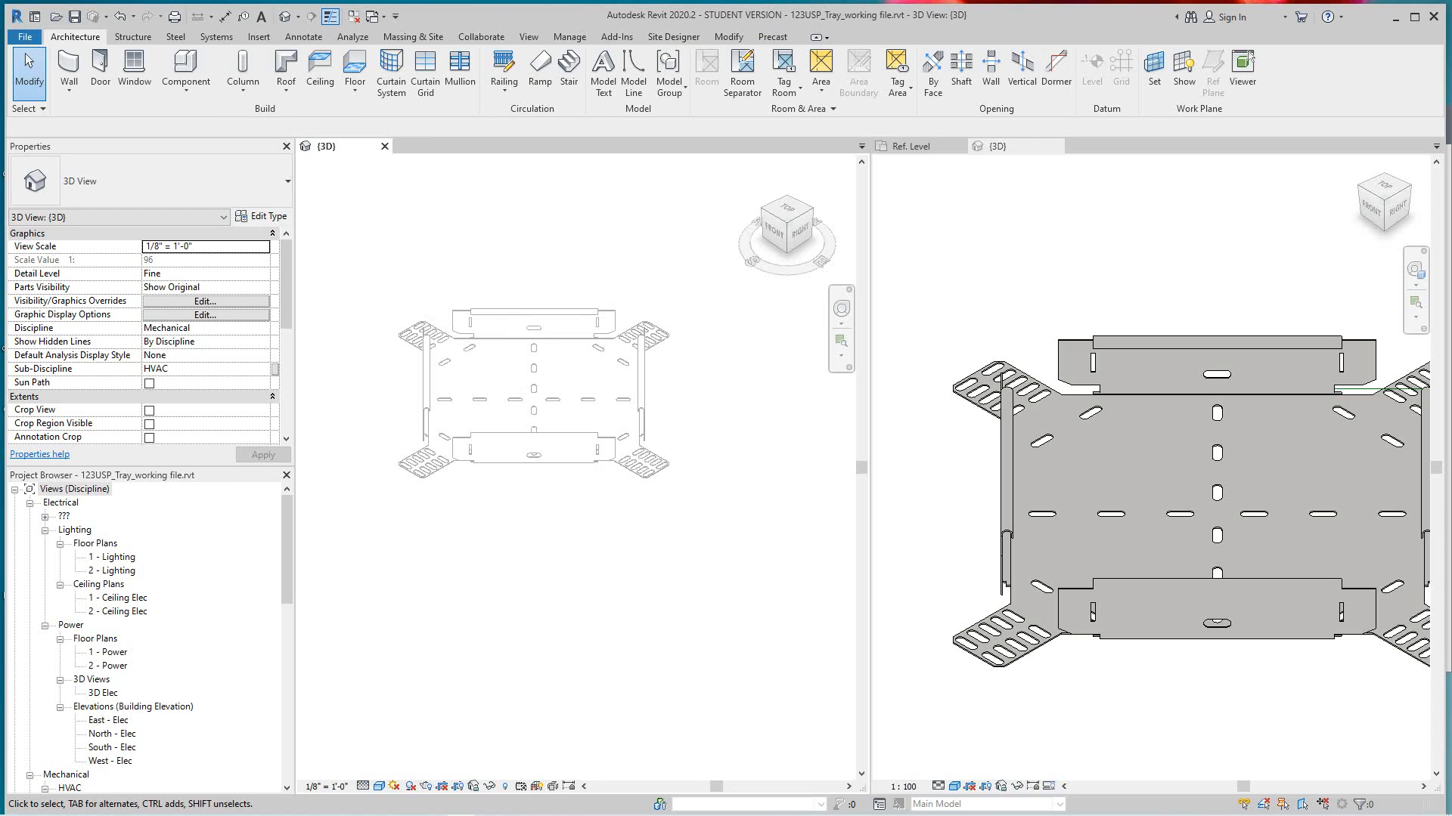
pyautogui.scroll(-1, 578, 394)
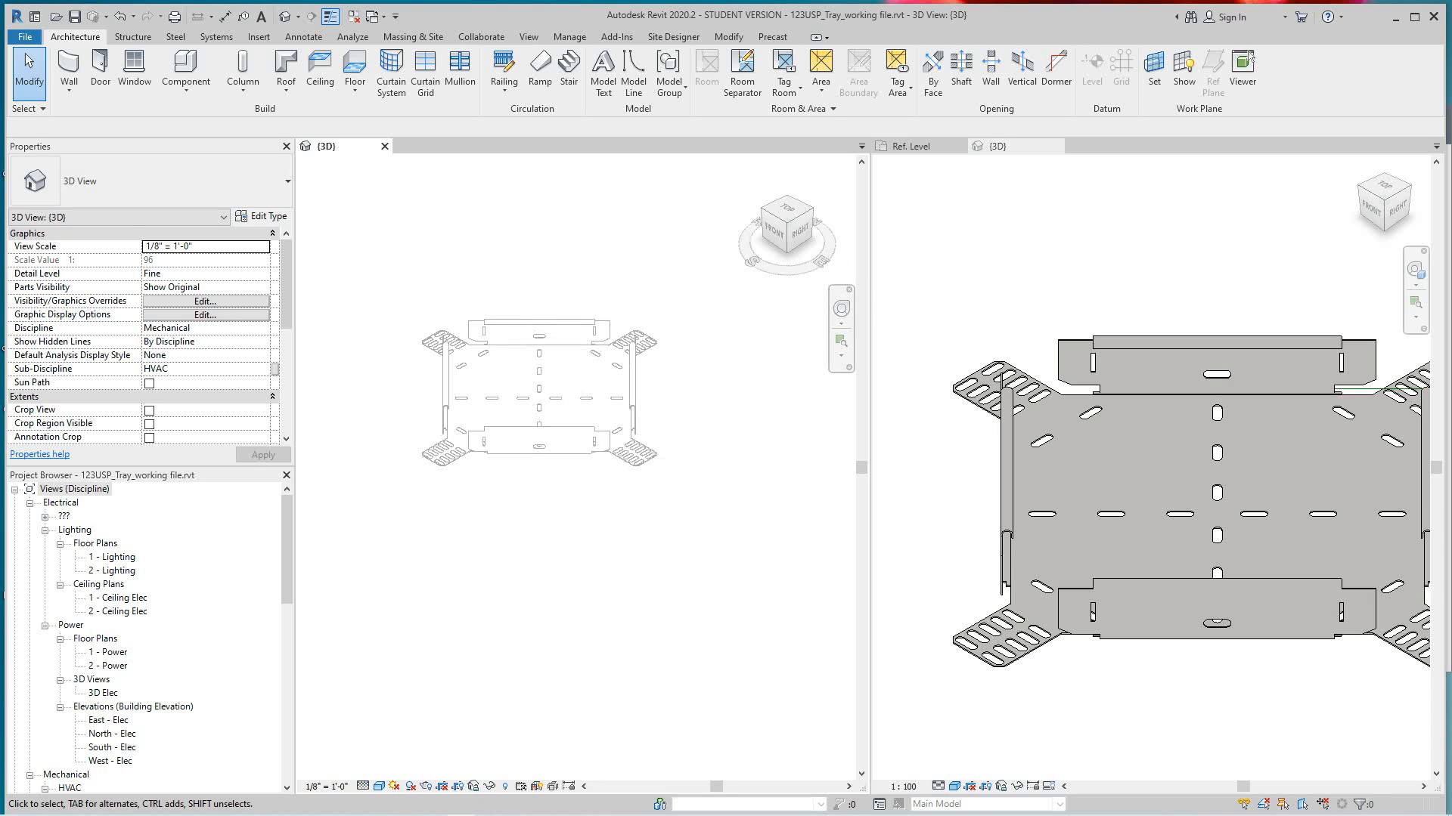
pyautogui.moveTo(579, 393); pyautogui.dragTo(584, 403, button='middle')
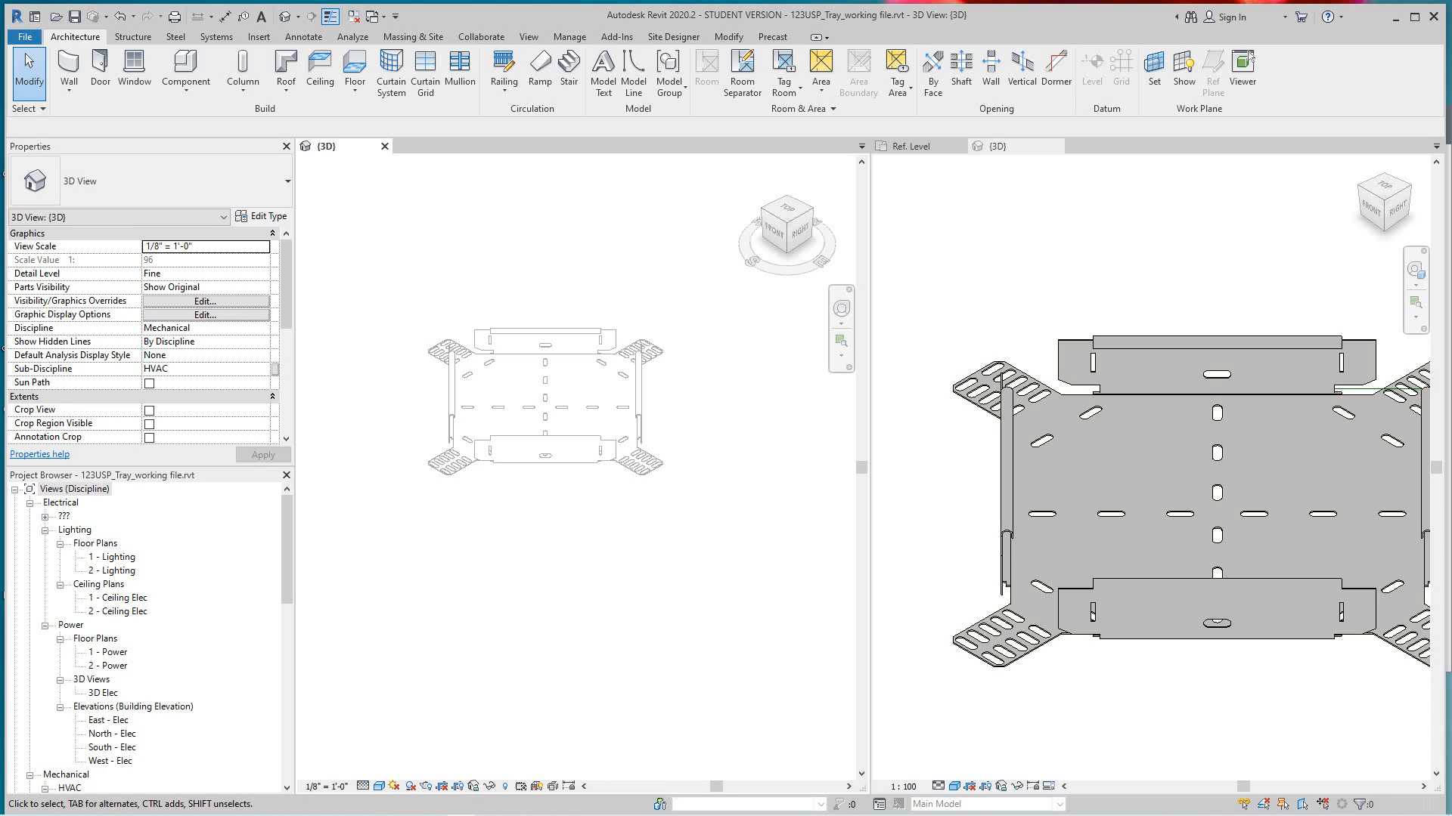
pyautogui.scroll(-2, 554, 312)
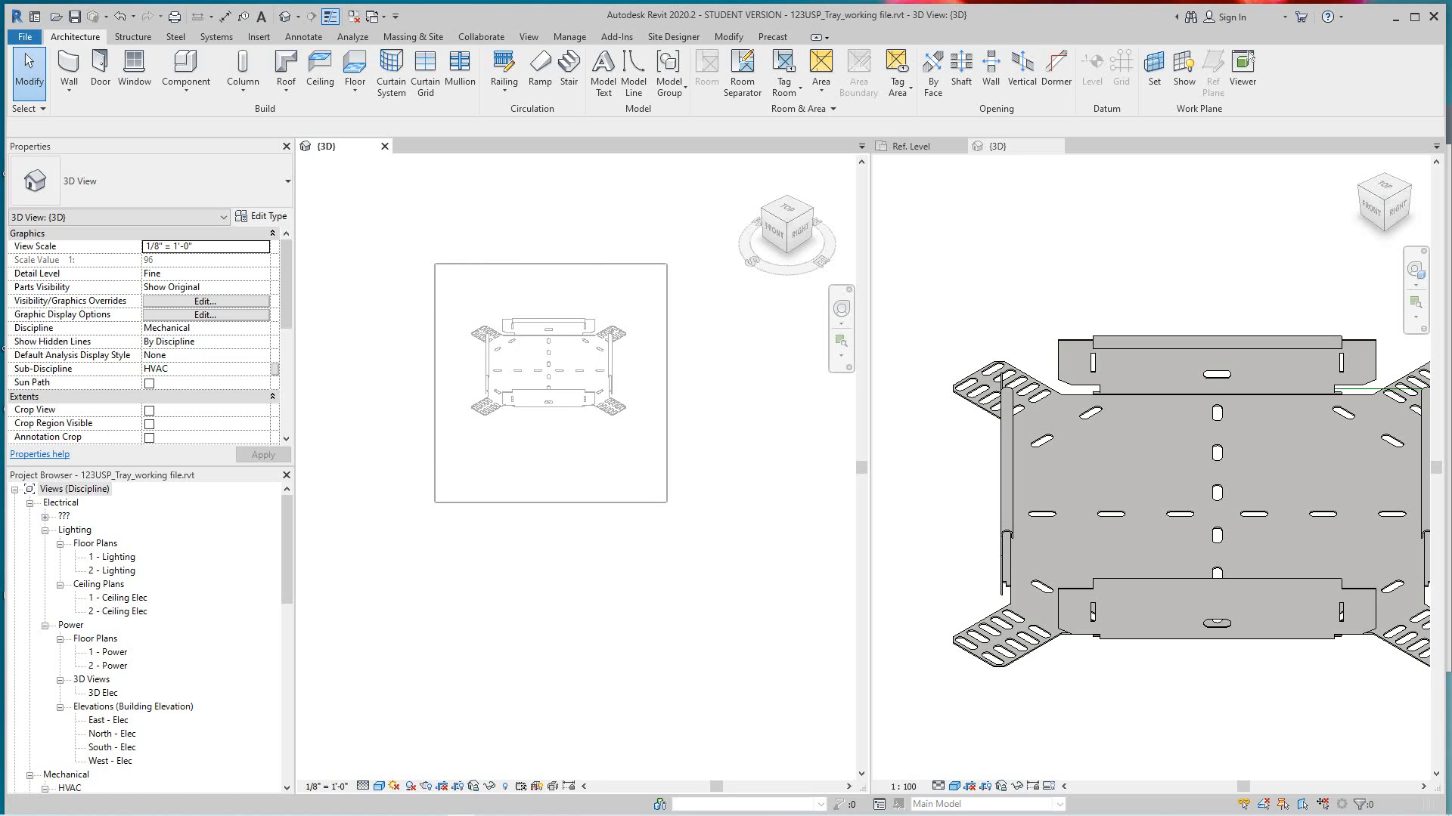
pyautogui.scroll(-4, 944, 487)
pyautogui.scroll(3, 943, 487)
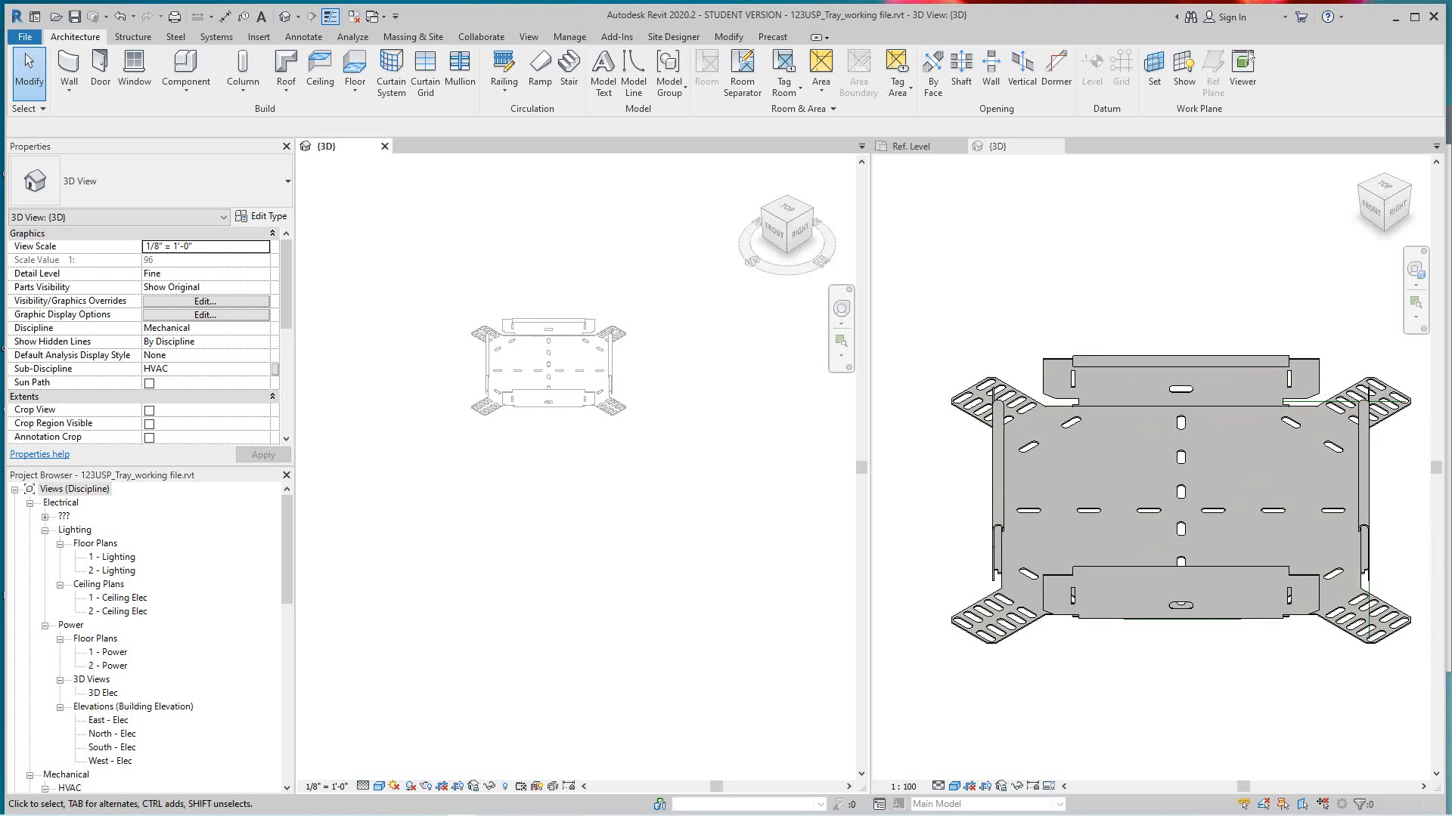
# - Undo the placement of the tray fitting in the project's 3D view
pyautogui.click(944, 487)
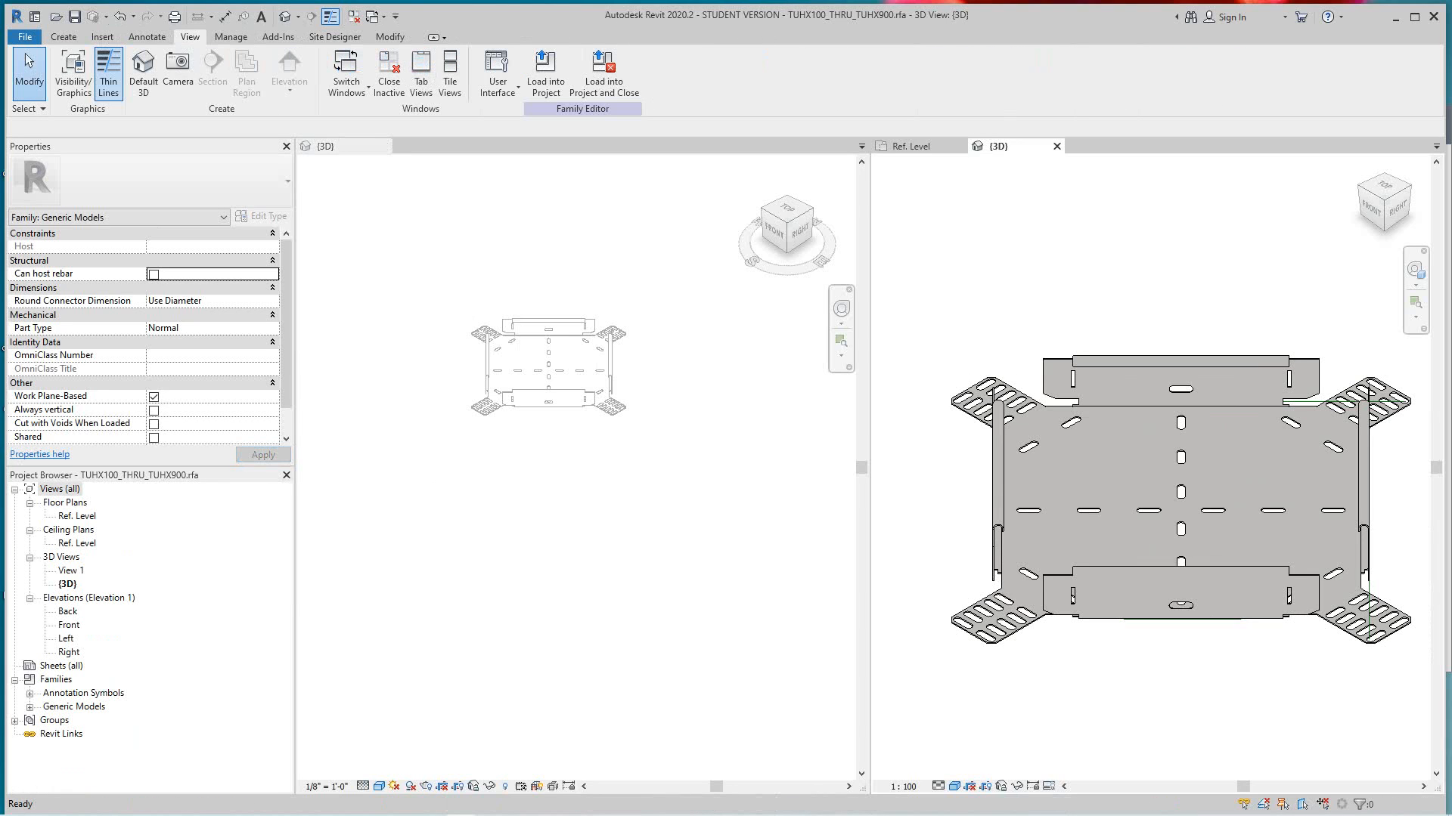
pyautogui.click(650, 325)
pyautogui.click(120, 16)
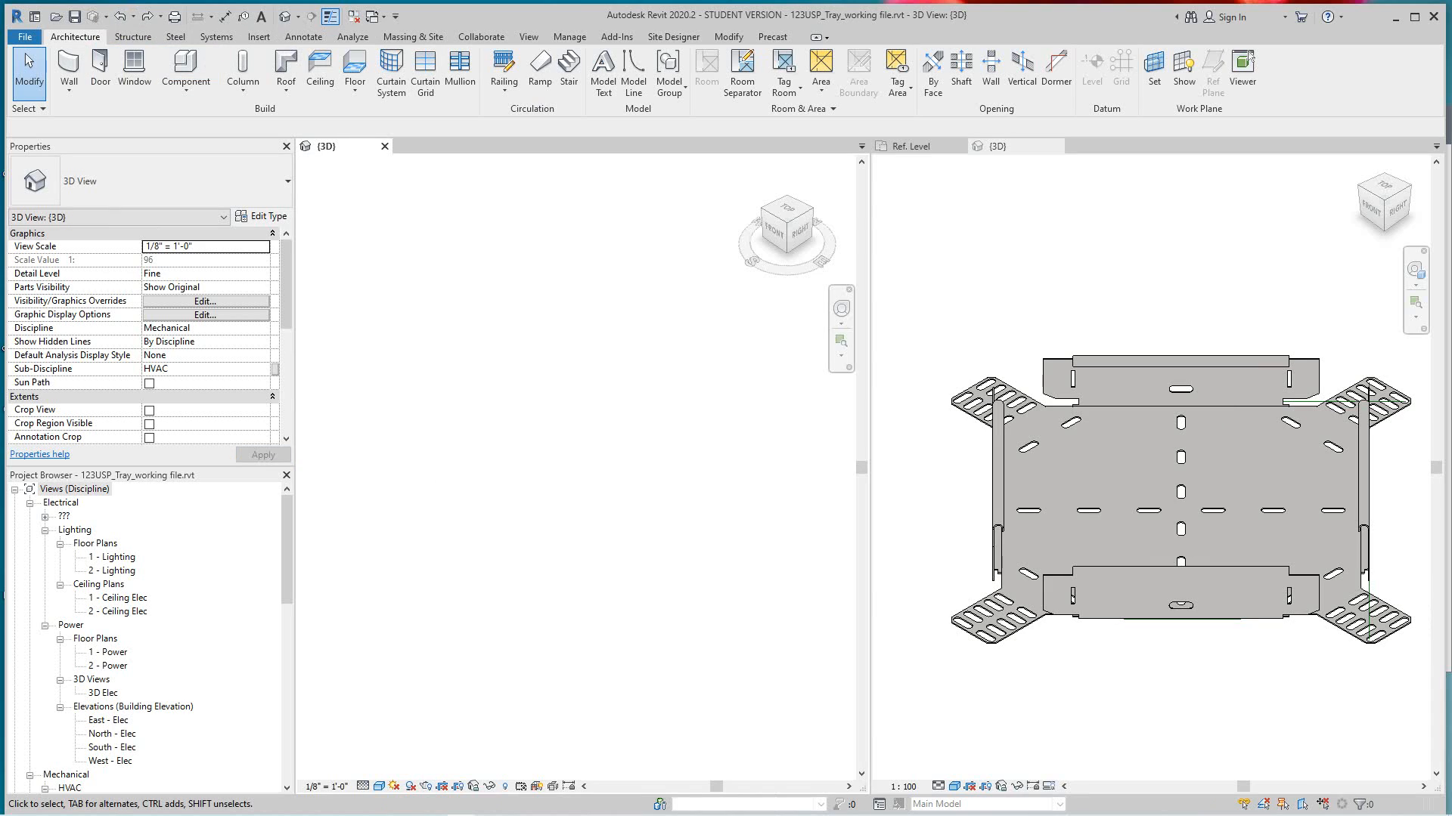
# - Change the TUHX100_THRU_TUHX900 family's category to Cable Tray Fittings, removing the constraints between its geometry
pyautogui.scroll(1, 1077, 401)
pyautogui.scroll(-2, 1077, 401)
pyautogui.scroll(-1, 1078, 401)
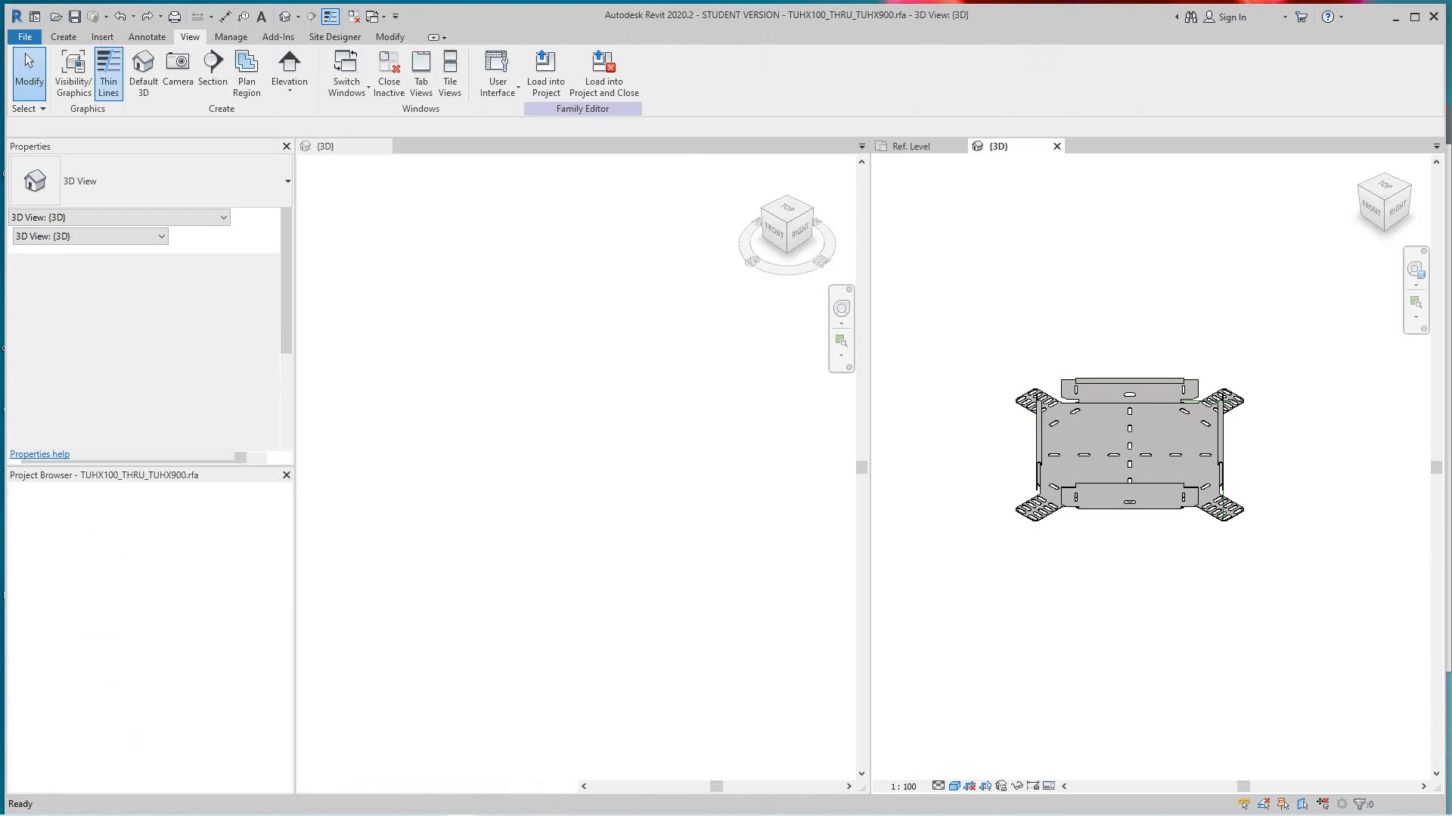
pyautogui.moveTo(1077, 401); pyautogui.dragTo(1079, 412, button='middle')
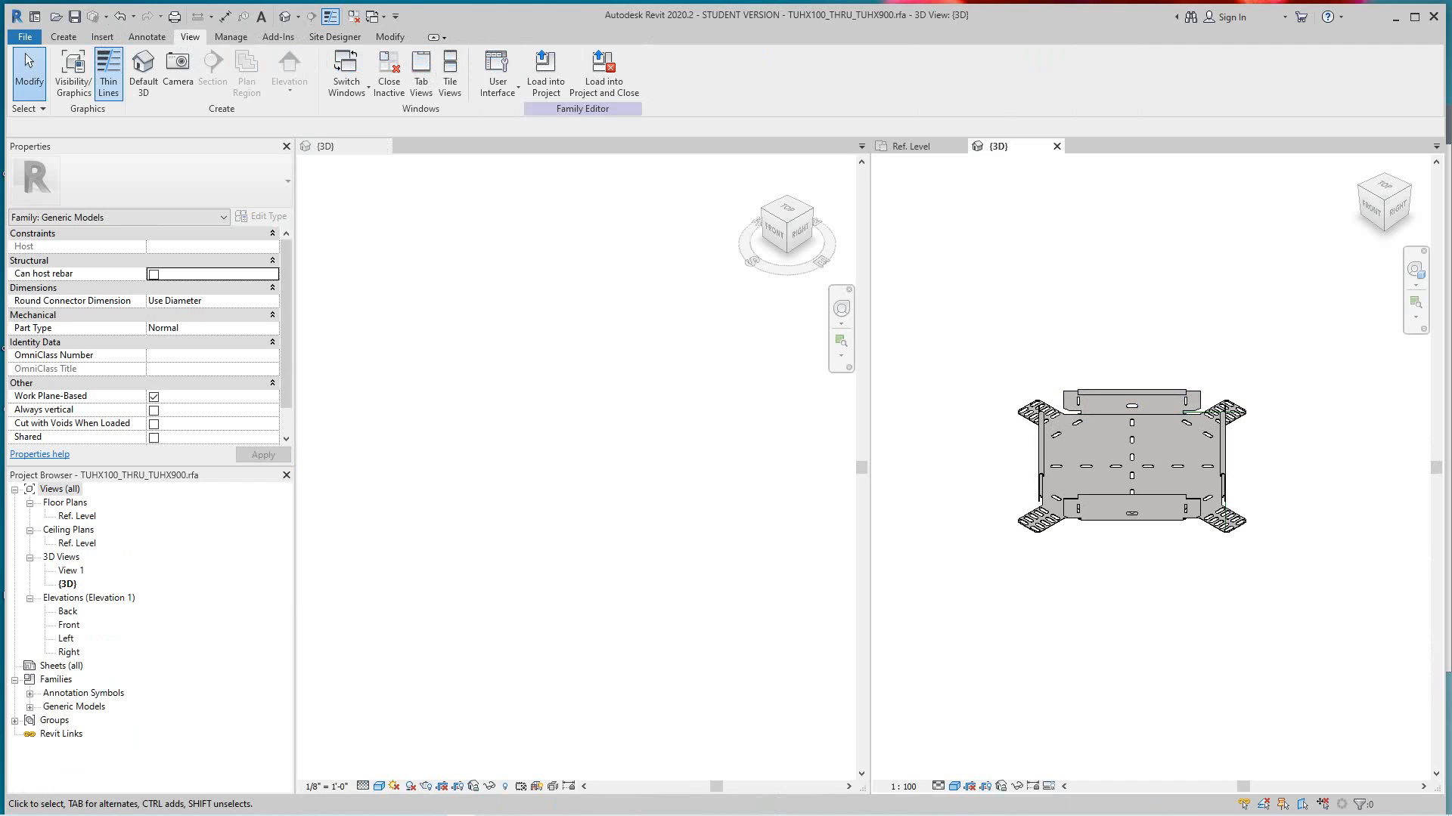
pyautogui.click(64, 37)
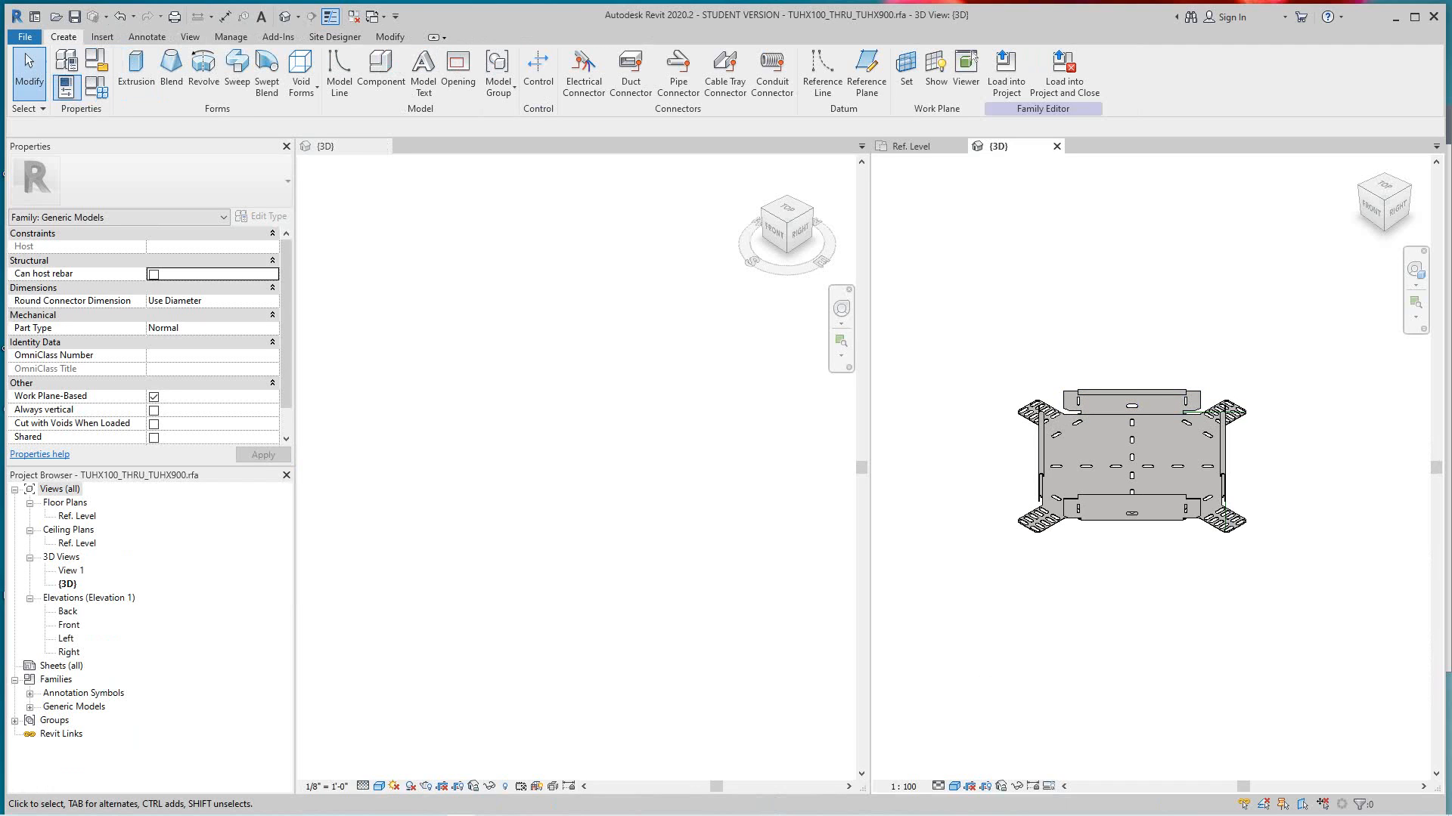
pyautogui.click(96, 61)
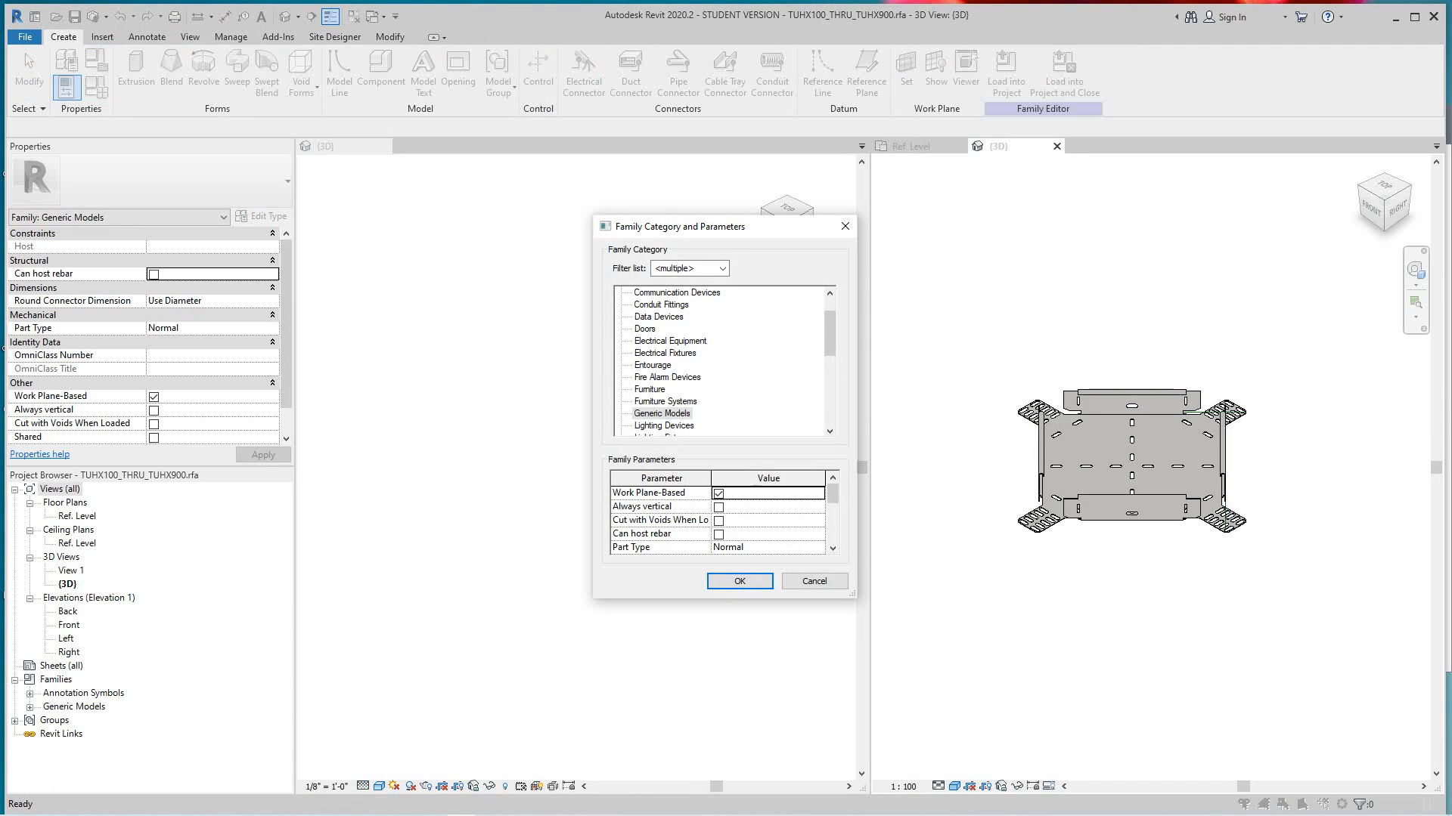
pyautogui.moveTo(830, 333); pyautogui.dragTo(830, 330)
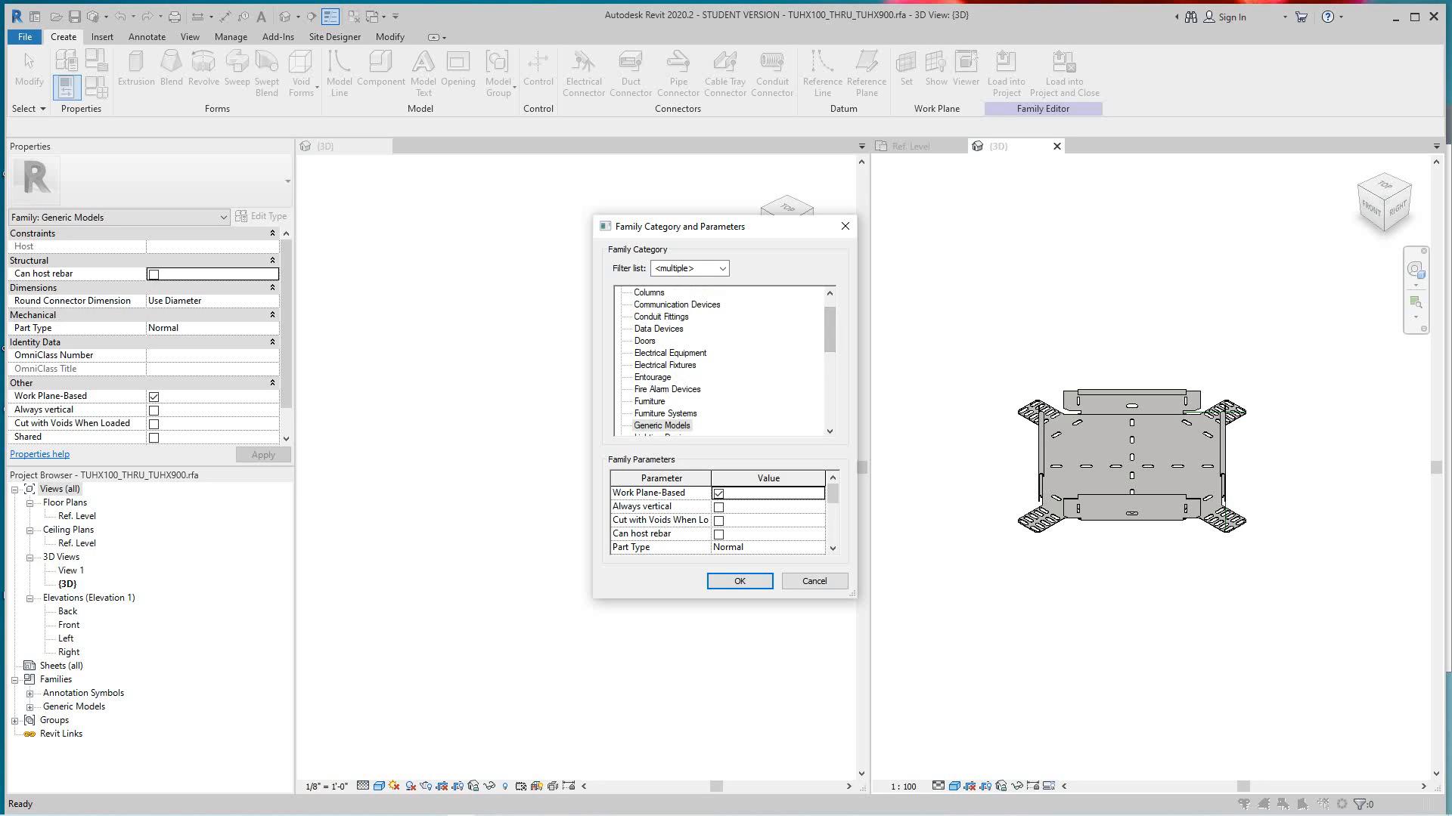
pyautogui.scroll(1, 722, 361)
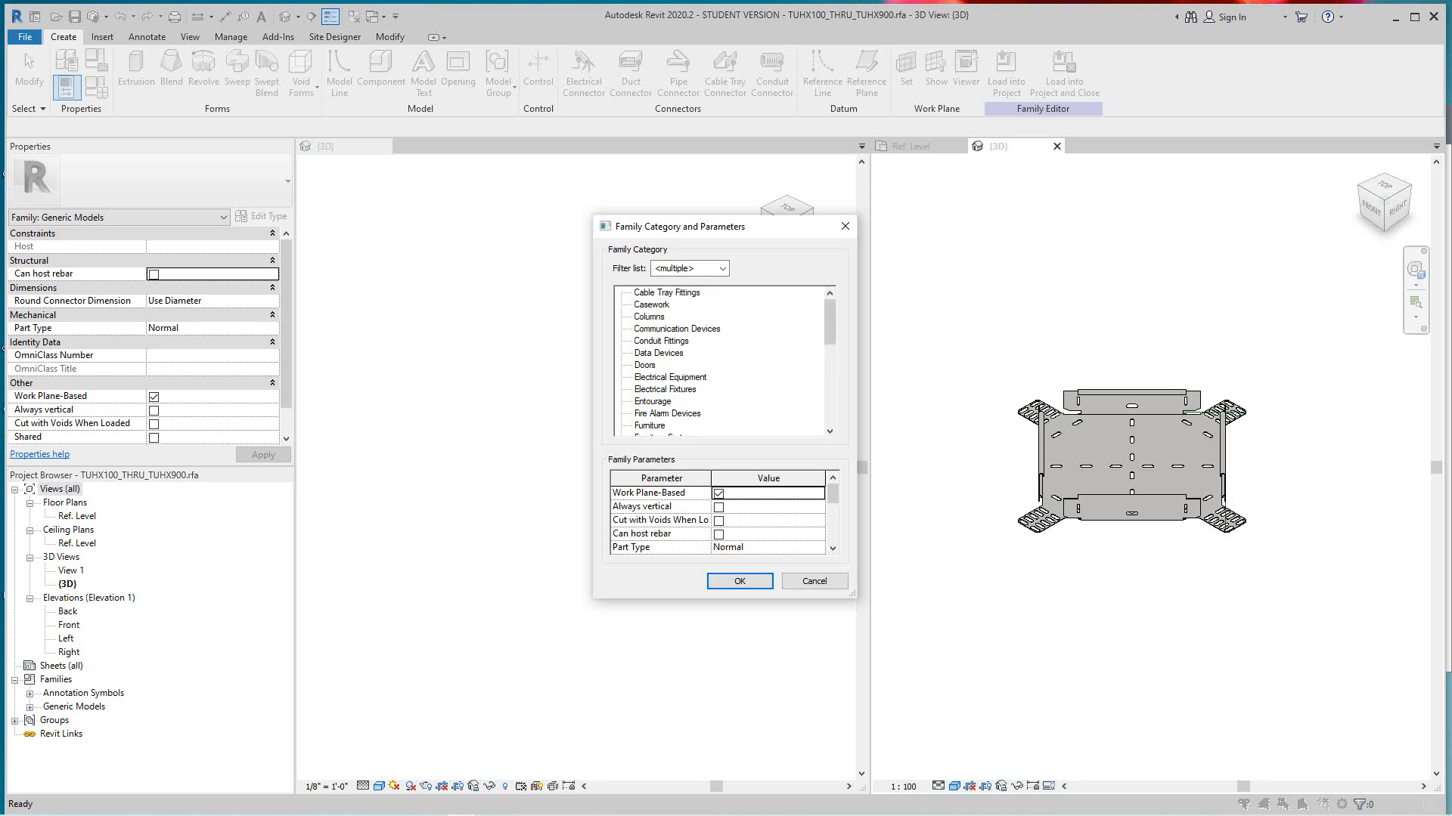
pyautogui.click(667, 292)
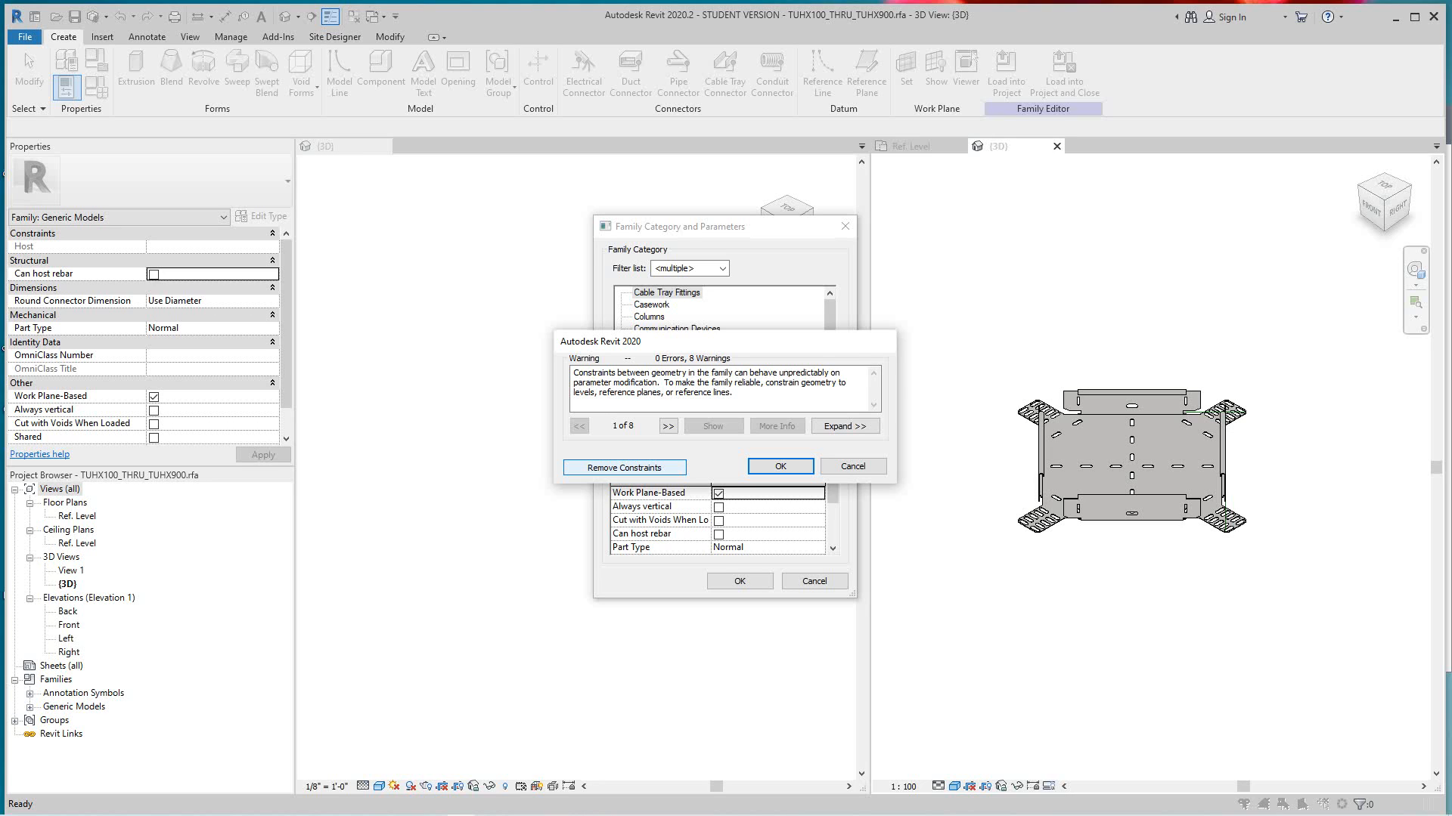
pyautogui.click(624, 467)
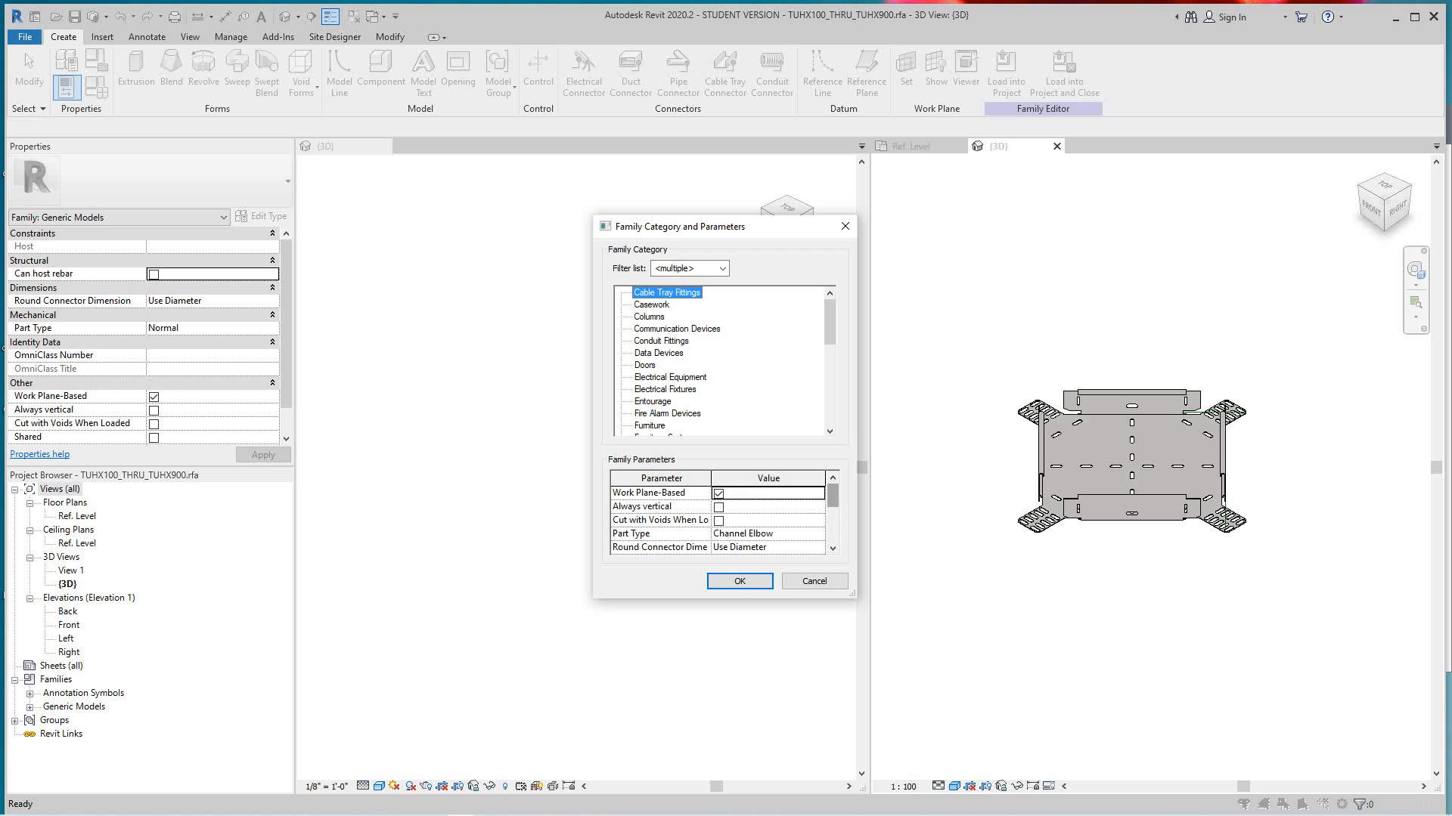
# - Assign the family the OmniClass number 23.80.30.17.17, Cable Trays and Horizontal Racks, under Conduit, Wireways, and Ducts
pyautogui.moveTo(832, 495); pyautogui.dragTo(832, 512)
pyautogui.click(815, 534)
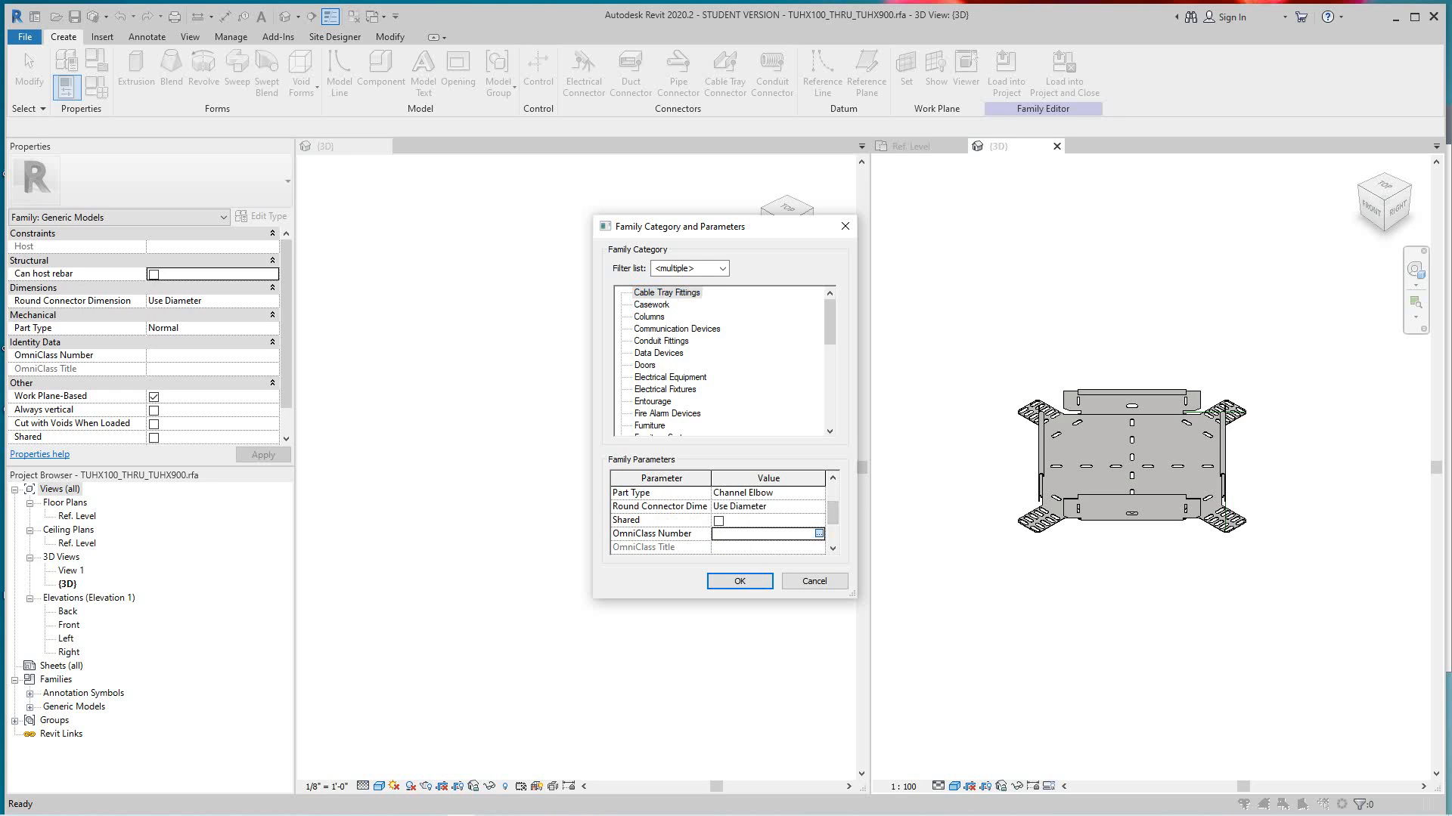
pyautogui.click(819, 533)
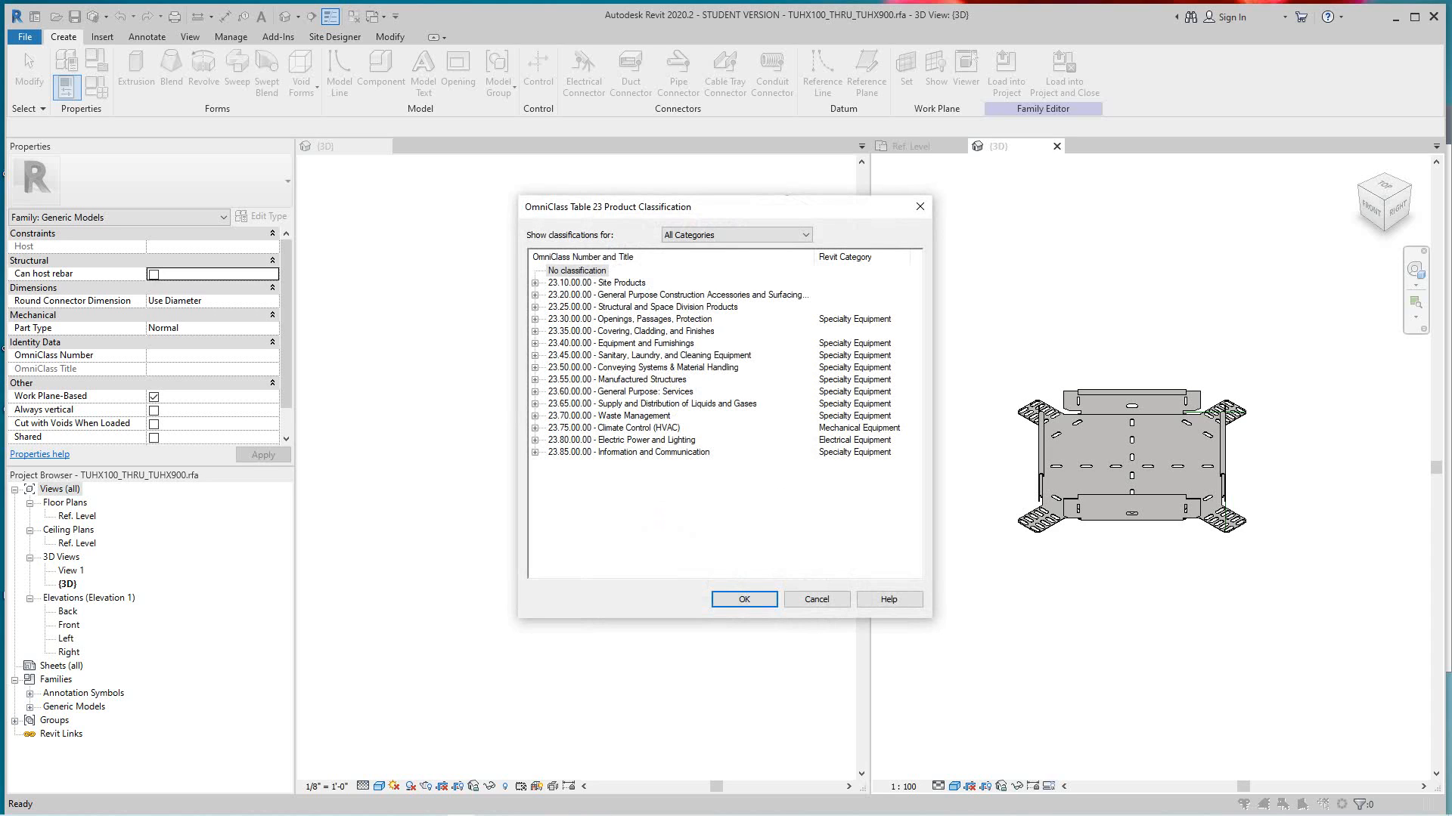
pyautogui.click(536, 440)
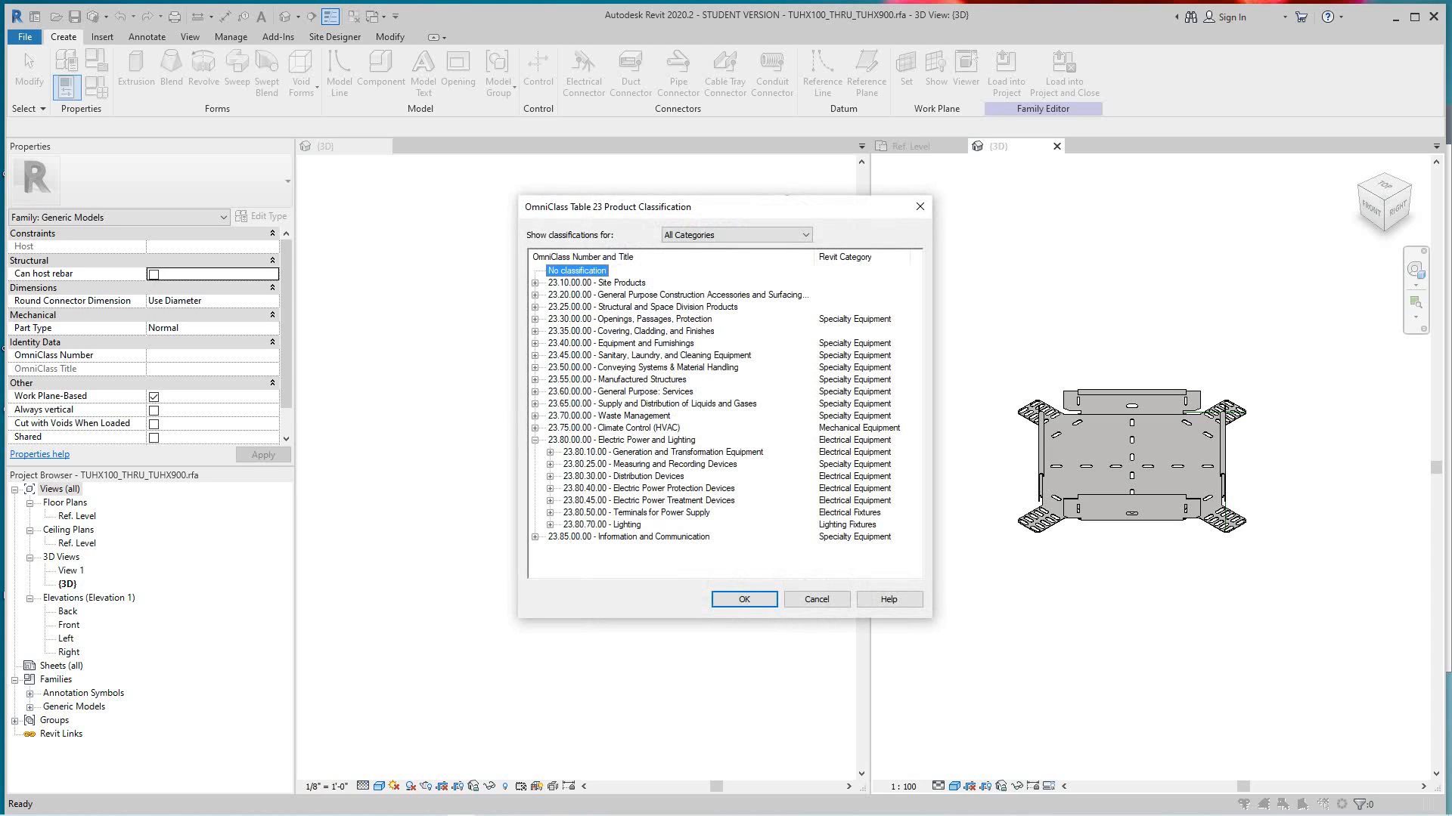
pyautogui.click(550, 476)
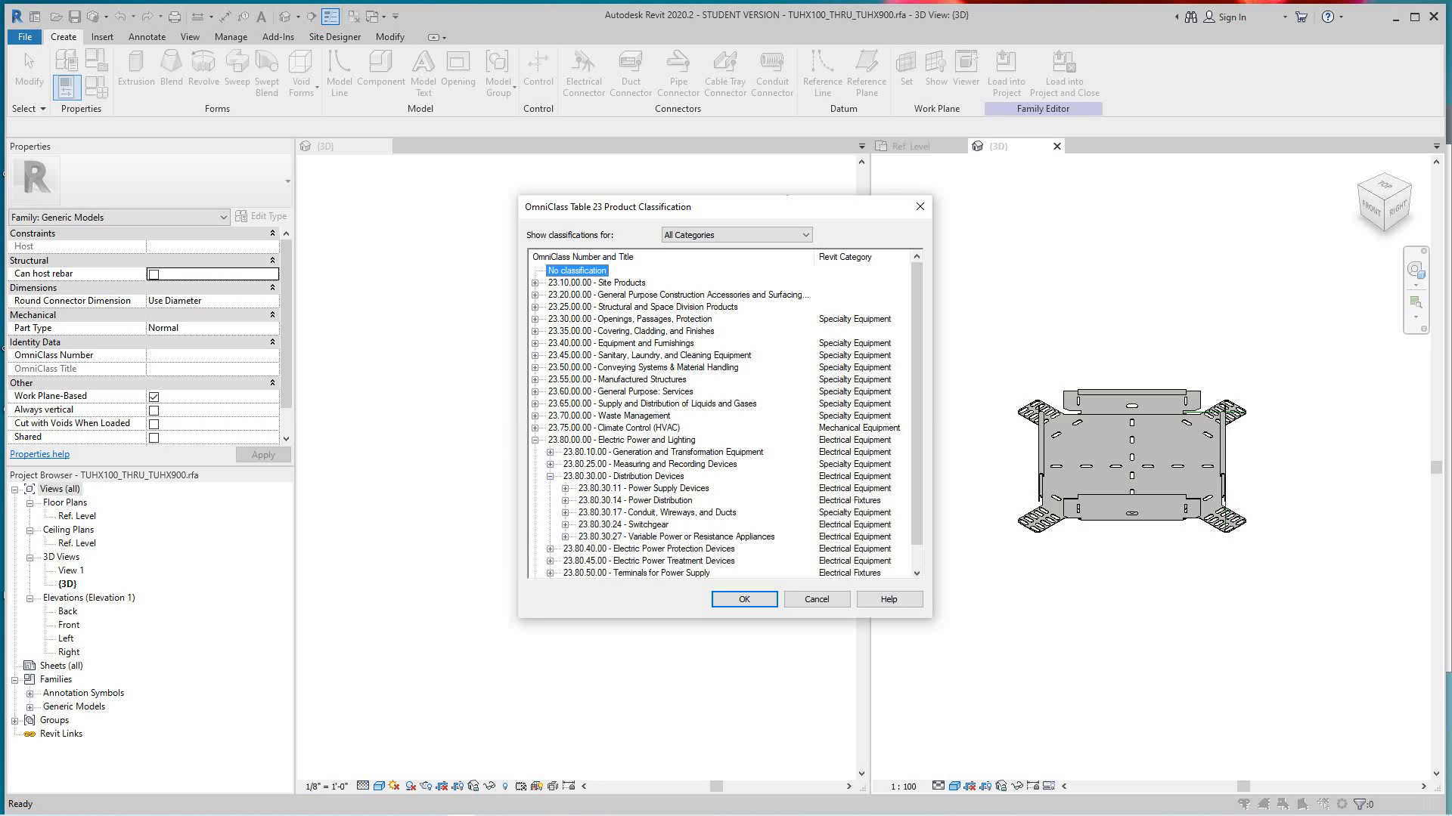
pyautogui.click(564, 512)
pyautogui.scroll(-1, 703, 561)
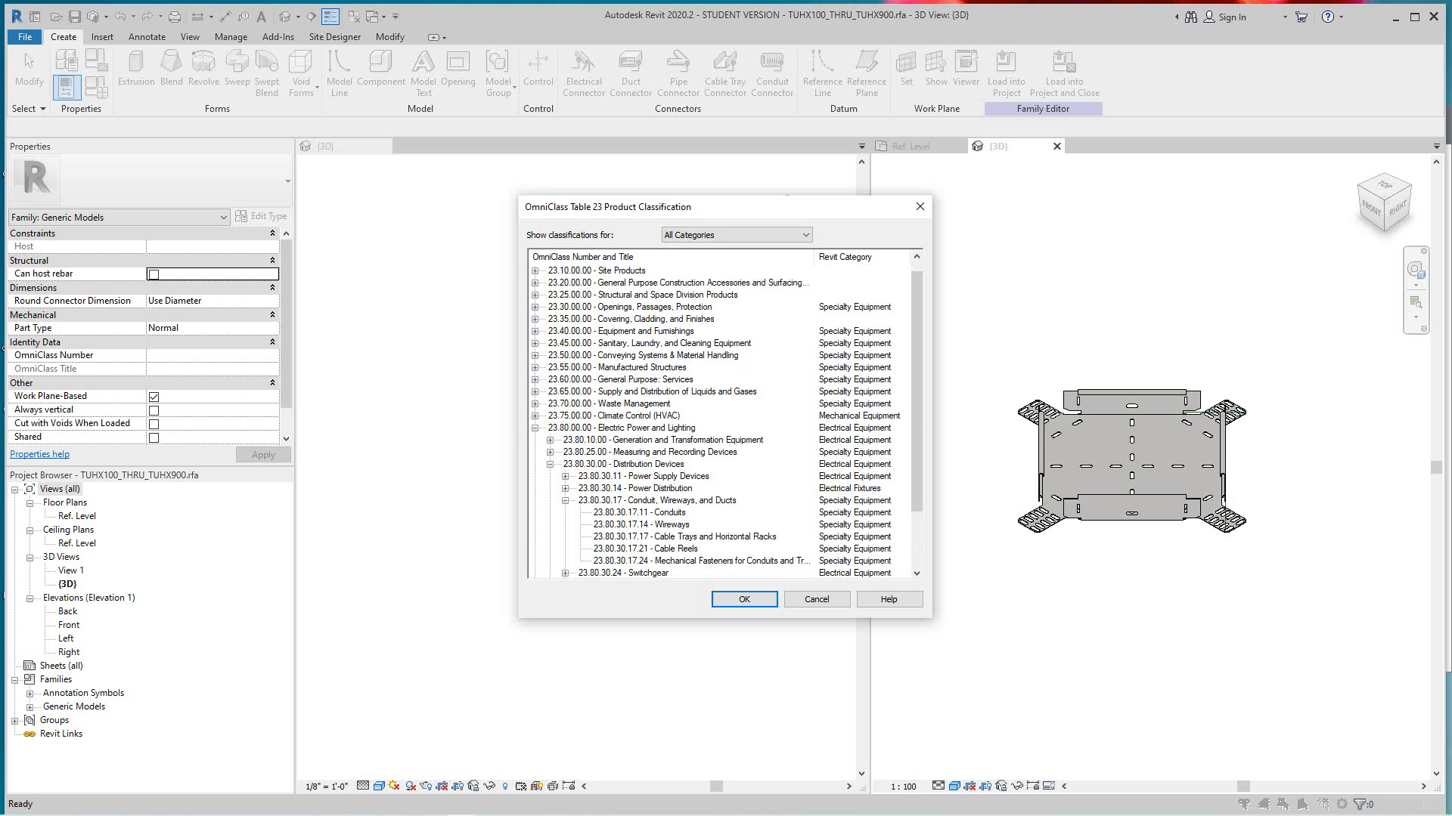
pyautogui.click(685, 537)
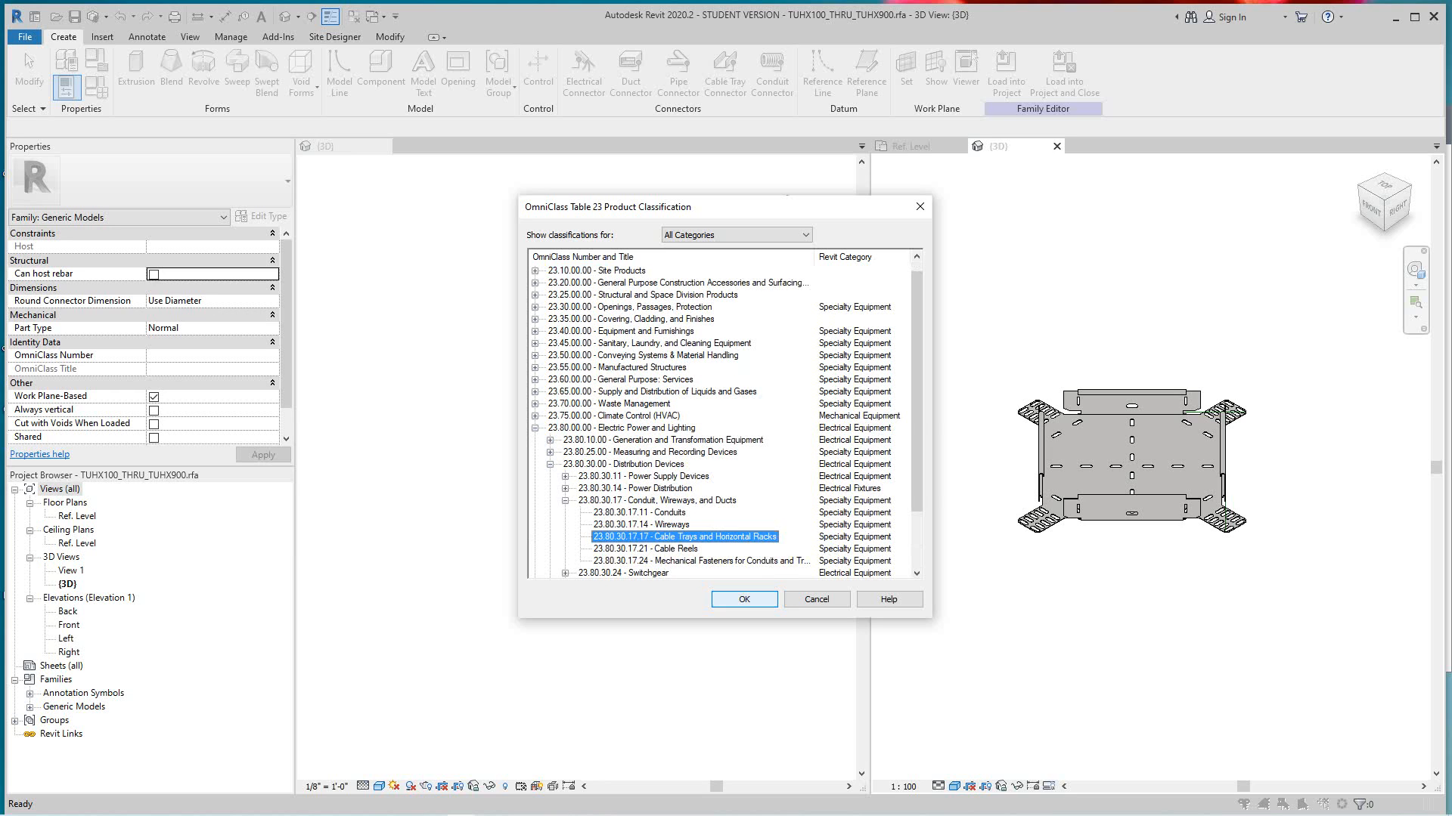
pyautogui.click(744, 600)
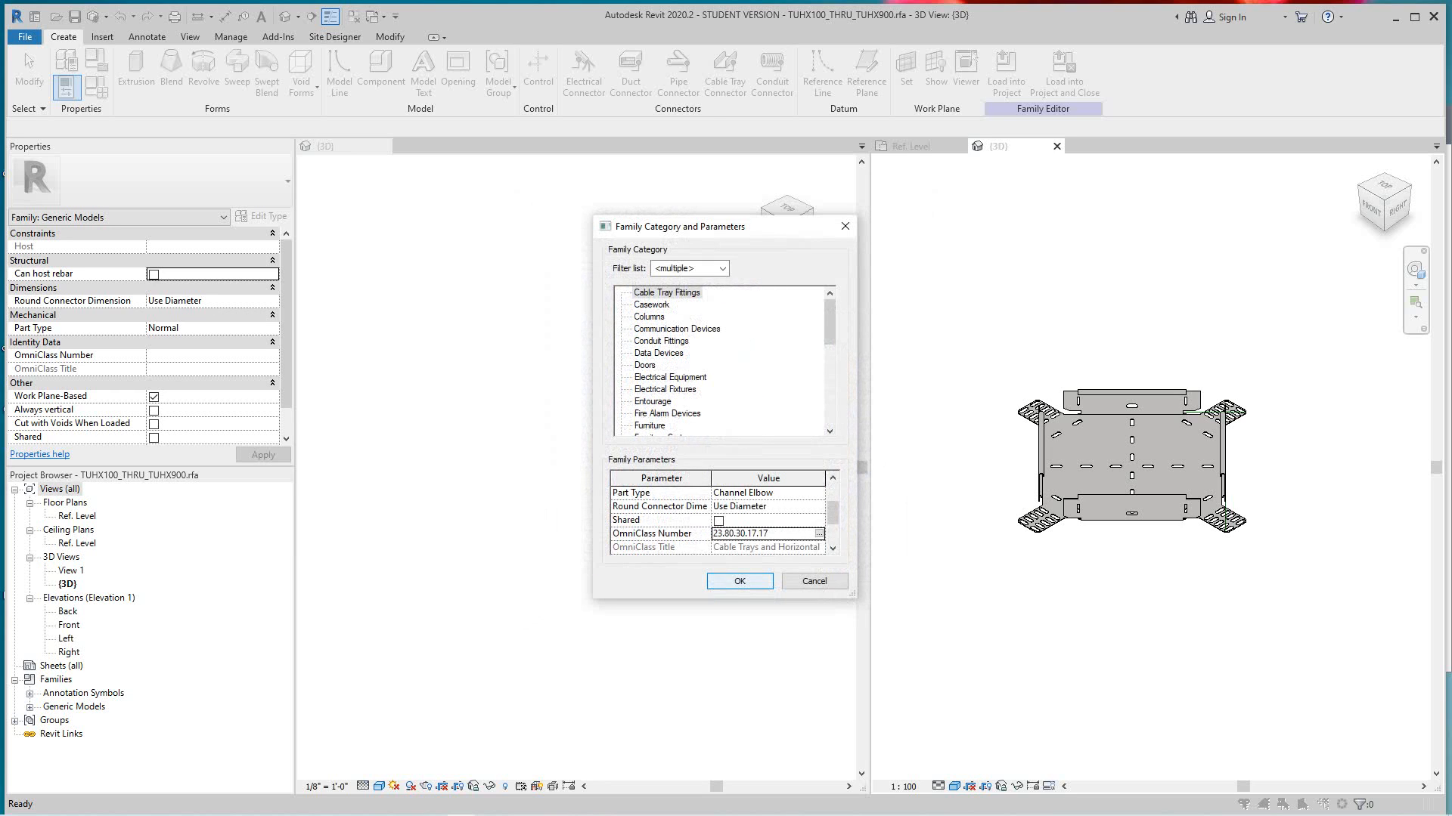
# - Confirm the family's Cable Tray Fittings category and OmniClass settings
pyautogui.click(739, 581)
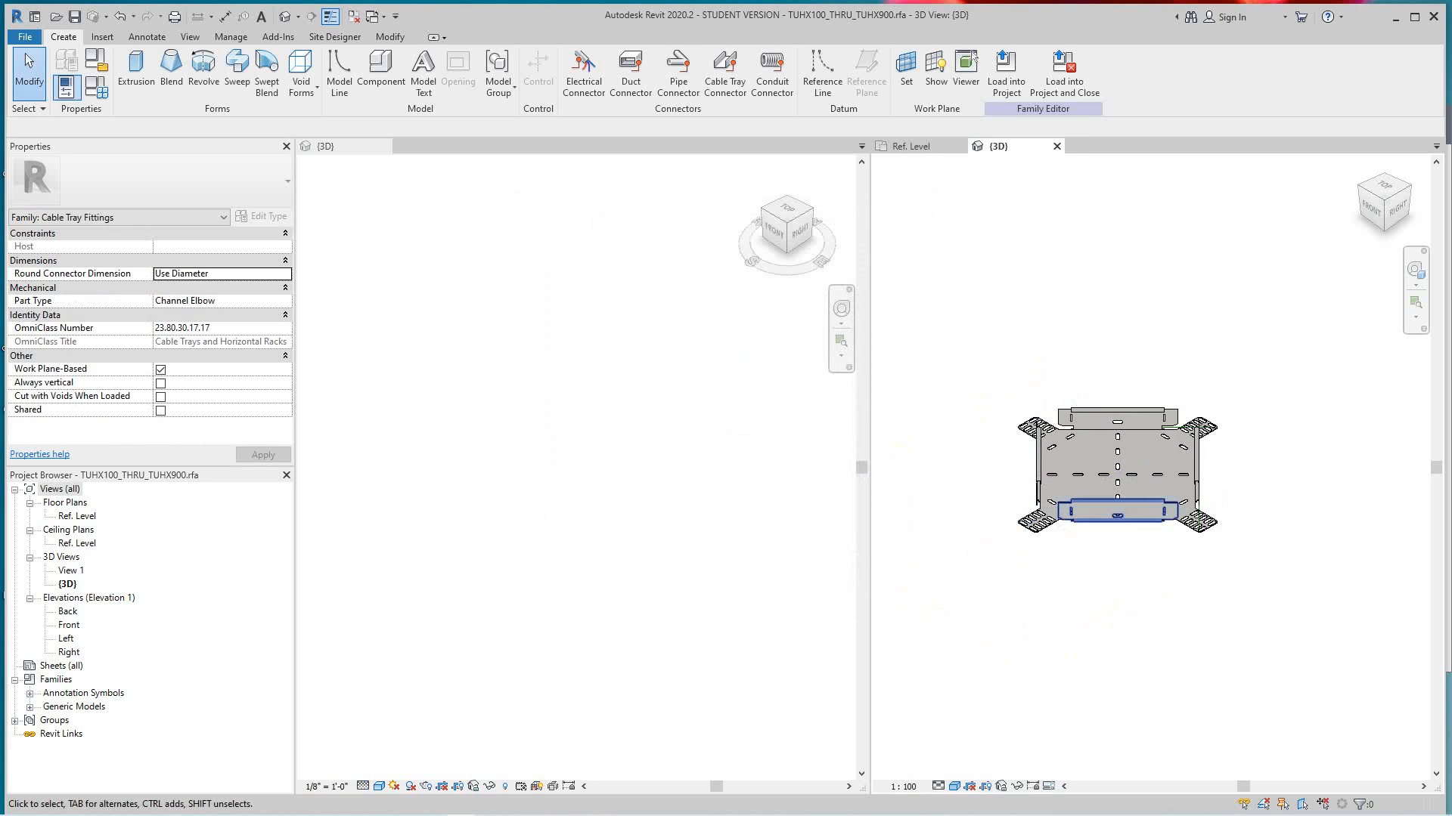
# - Examine the reclassified fitting's base plate, flanges and slotted legs in the family's 3D view
pyautogui.scroll(-1, 1096, 469)
pyautogui.moveTo(1097, 469); pyautogui.dragTo(1139, 509, button='middle')
pyautogui.scroll(1, 1157, 491)
pyautogui.moveTo(1049, 551); pyautogui.dragTo(1053, 596, button='middle')
pyautogui.scroll(1, 1043, 584)
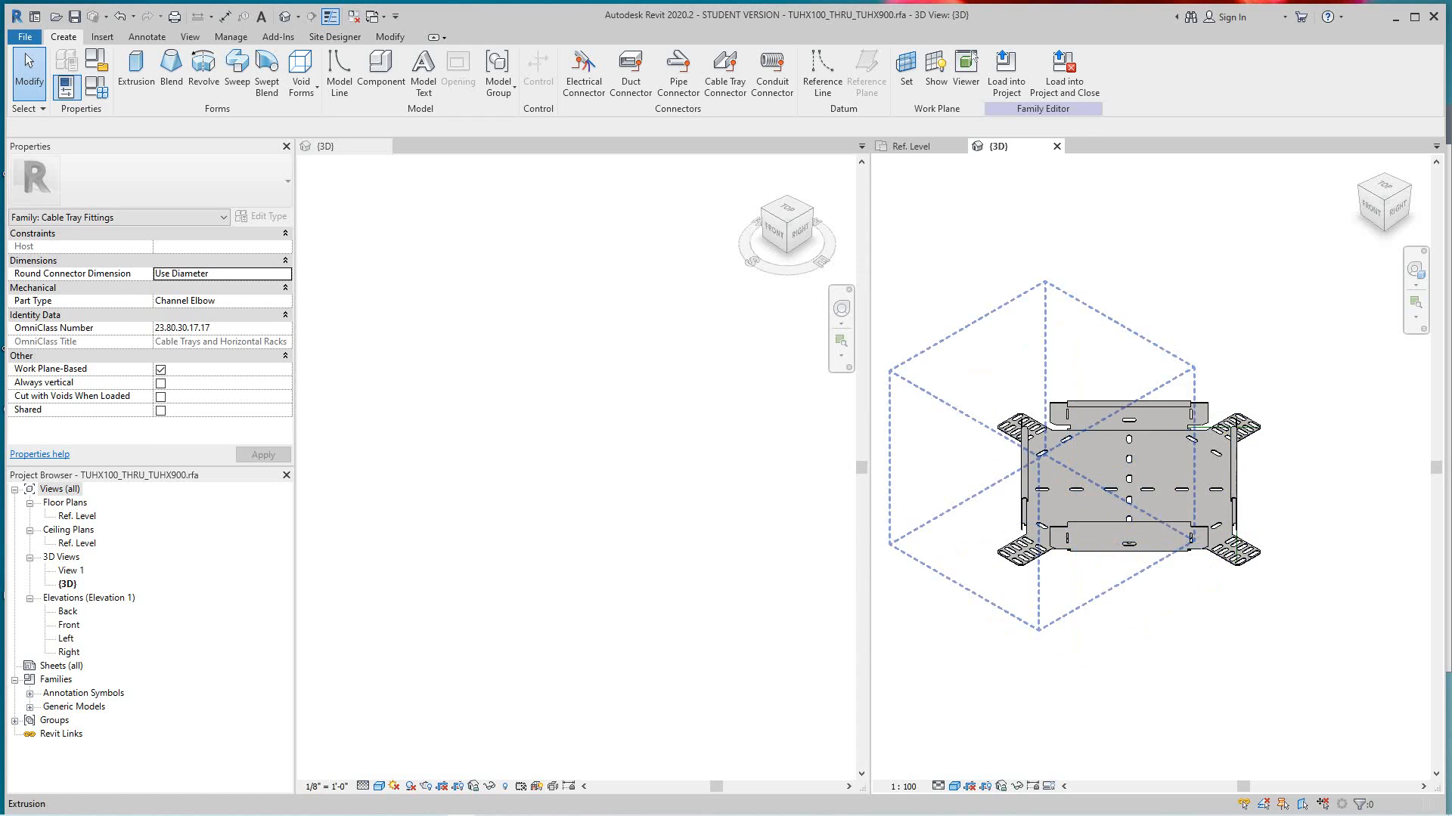
pyautogui.scroll(-2, 1101, 464)
pyautogui.moveTo(1101, 465); pyautogui.dragTo(1115, 508, button='middle')
pyautogui.scroll(1, 1115, 491)
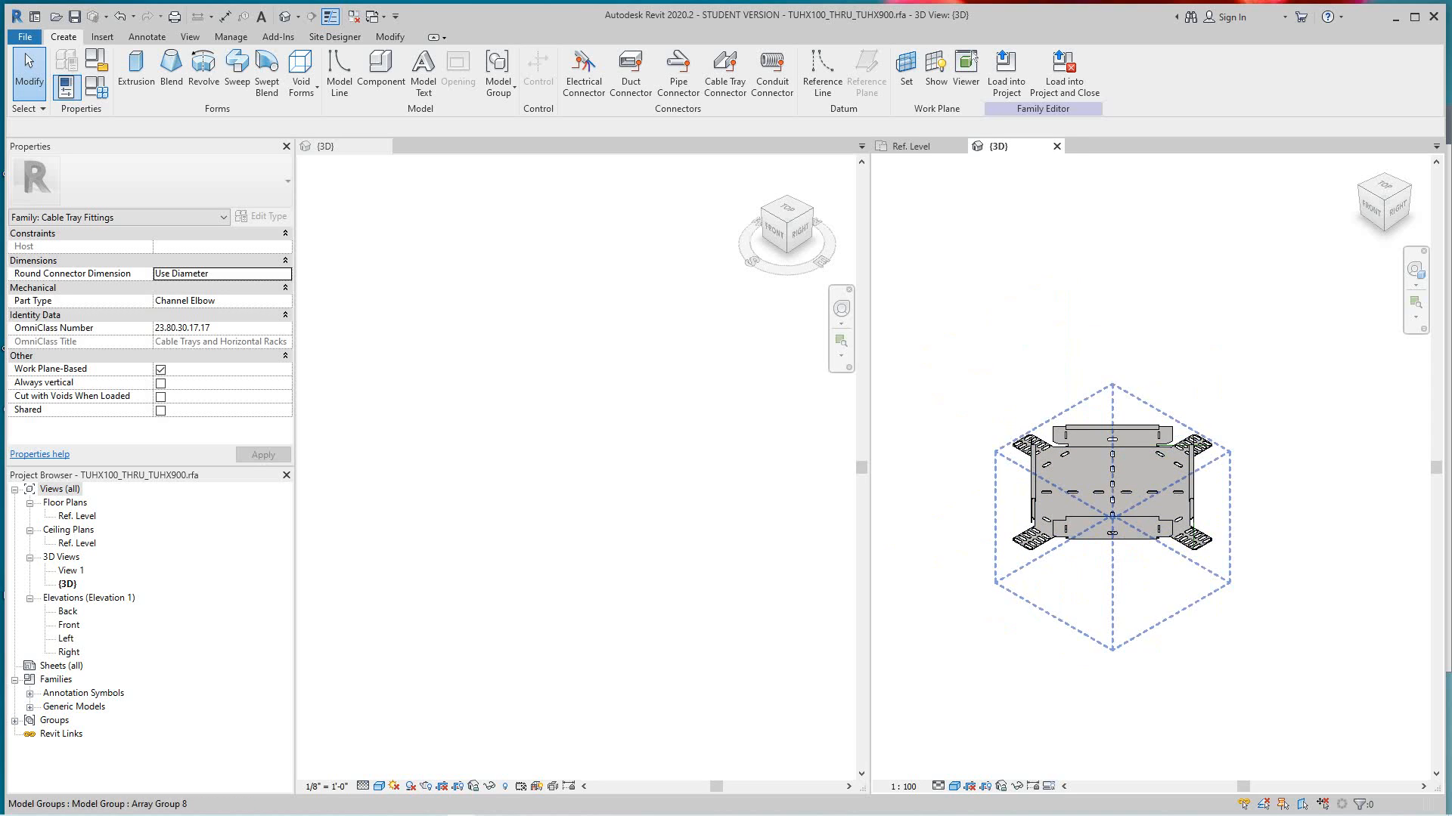
pyautogui.scroll(1, 1118, 513)
pyautogui.scroll(-1, 1118, 513)
pyautogui.moveTo(1118, 513); pyautogui.dragTo(1150, 531, button='middle')
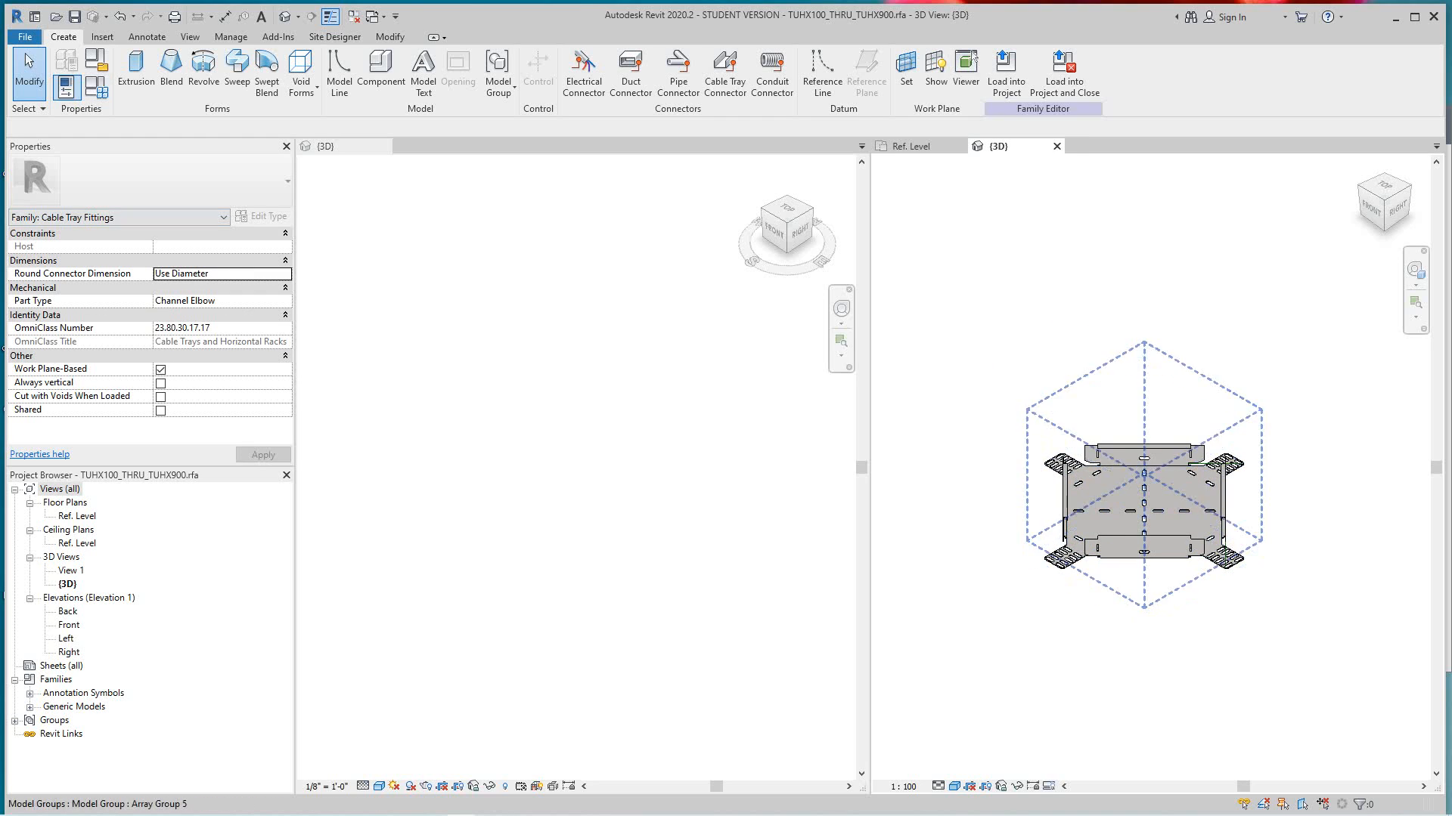
pyautogui.scroll(4, 1103, 478)
pyautogui.scroll(-3, 1082, 617)
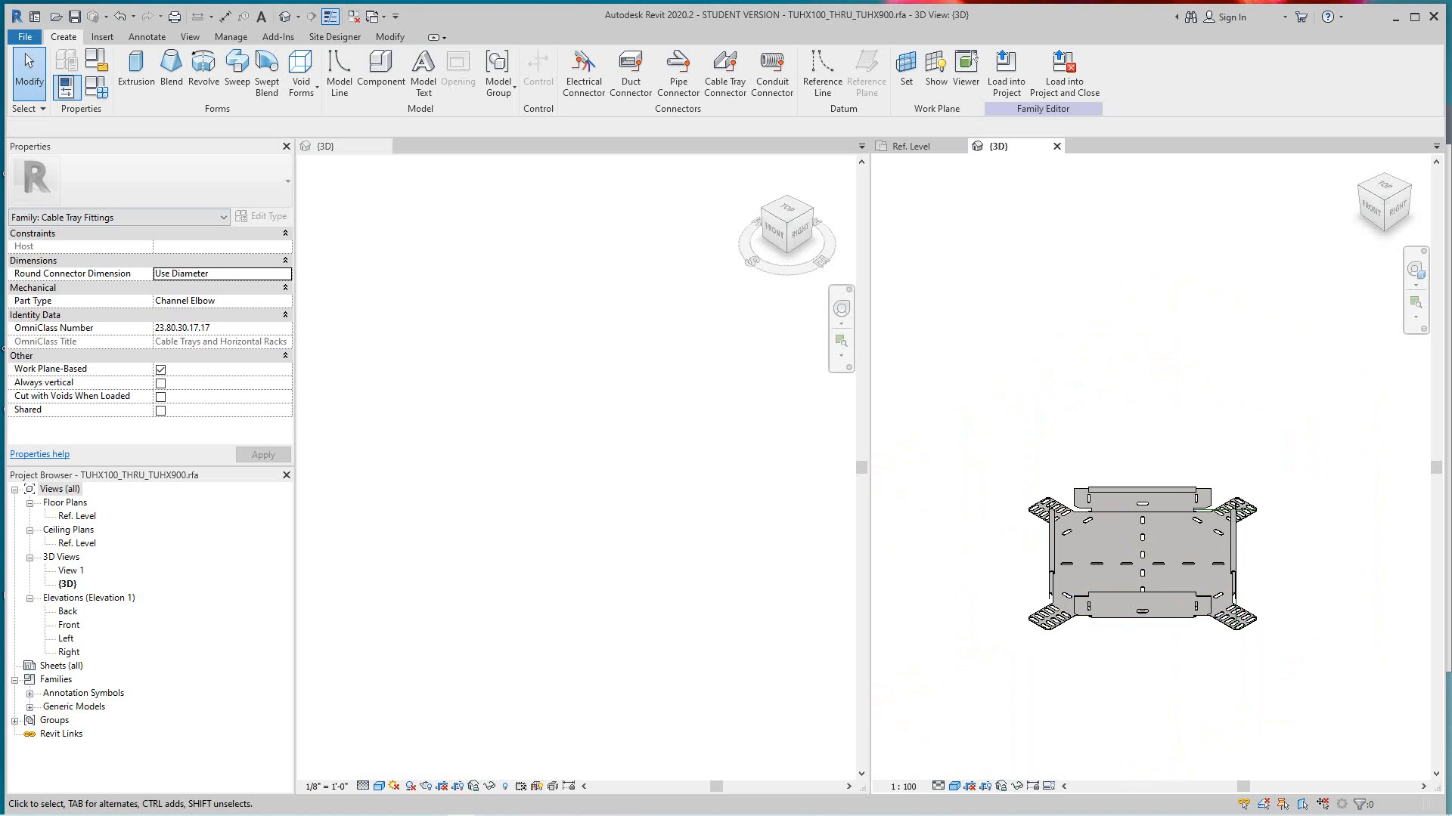
# - Open the Ref. Level floor plan and flex the family by applying the TUHX225-SS type
pyautogui.doubleClick(77, 516)
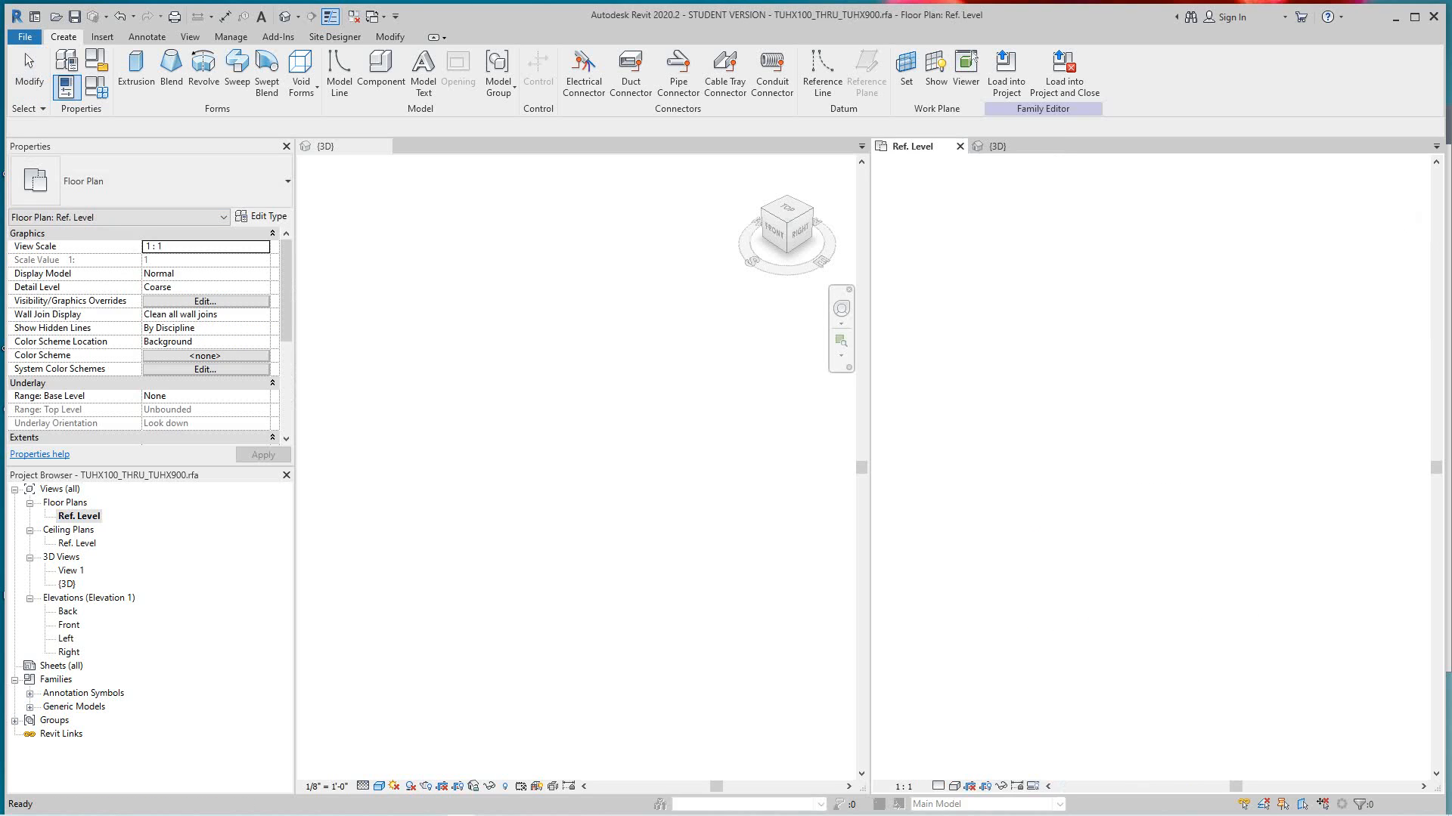
pyautogui.scroll(8, 1005, 417)
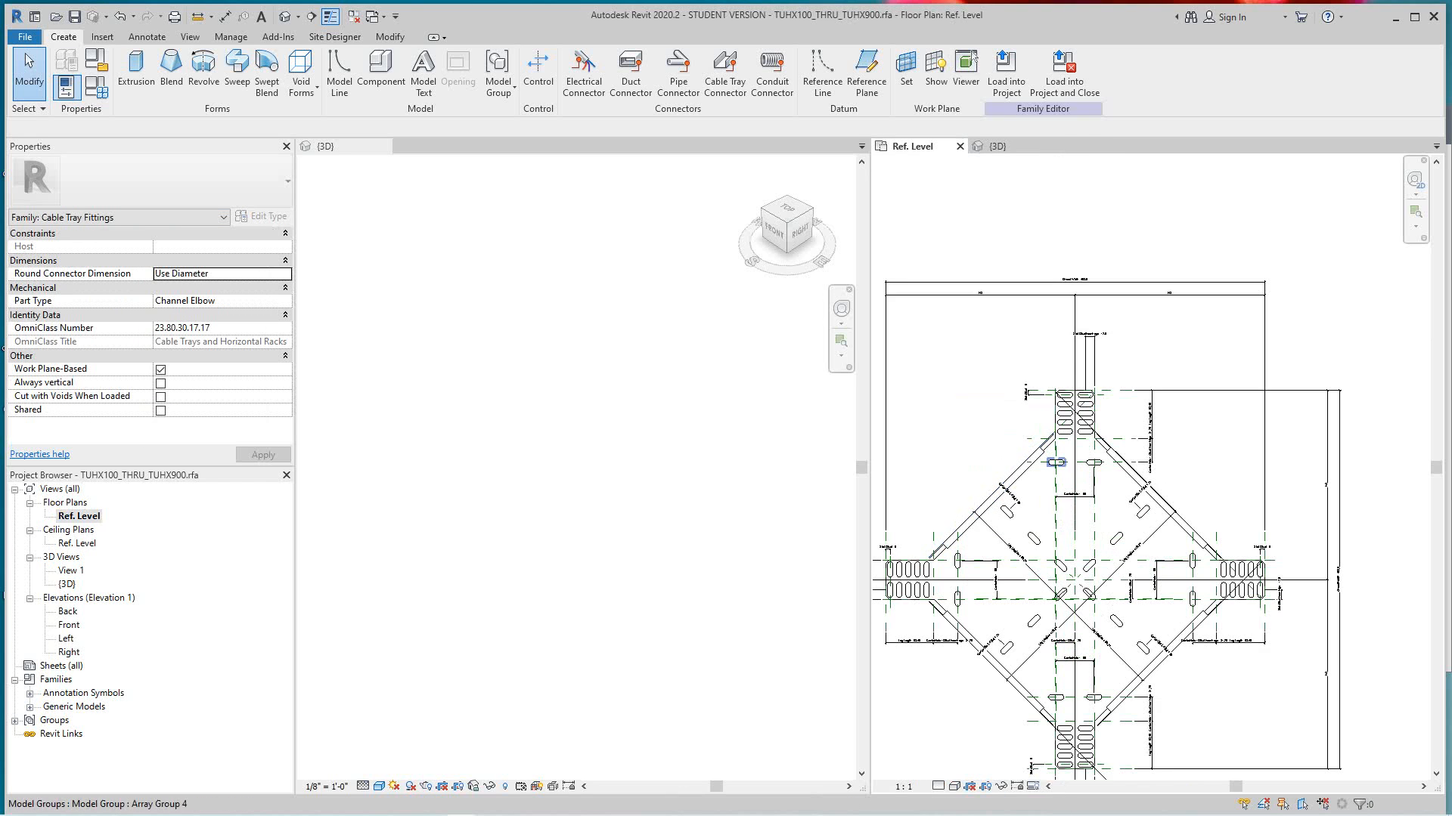
pyautogui.scroll(4, 1144, 561)
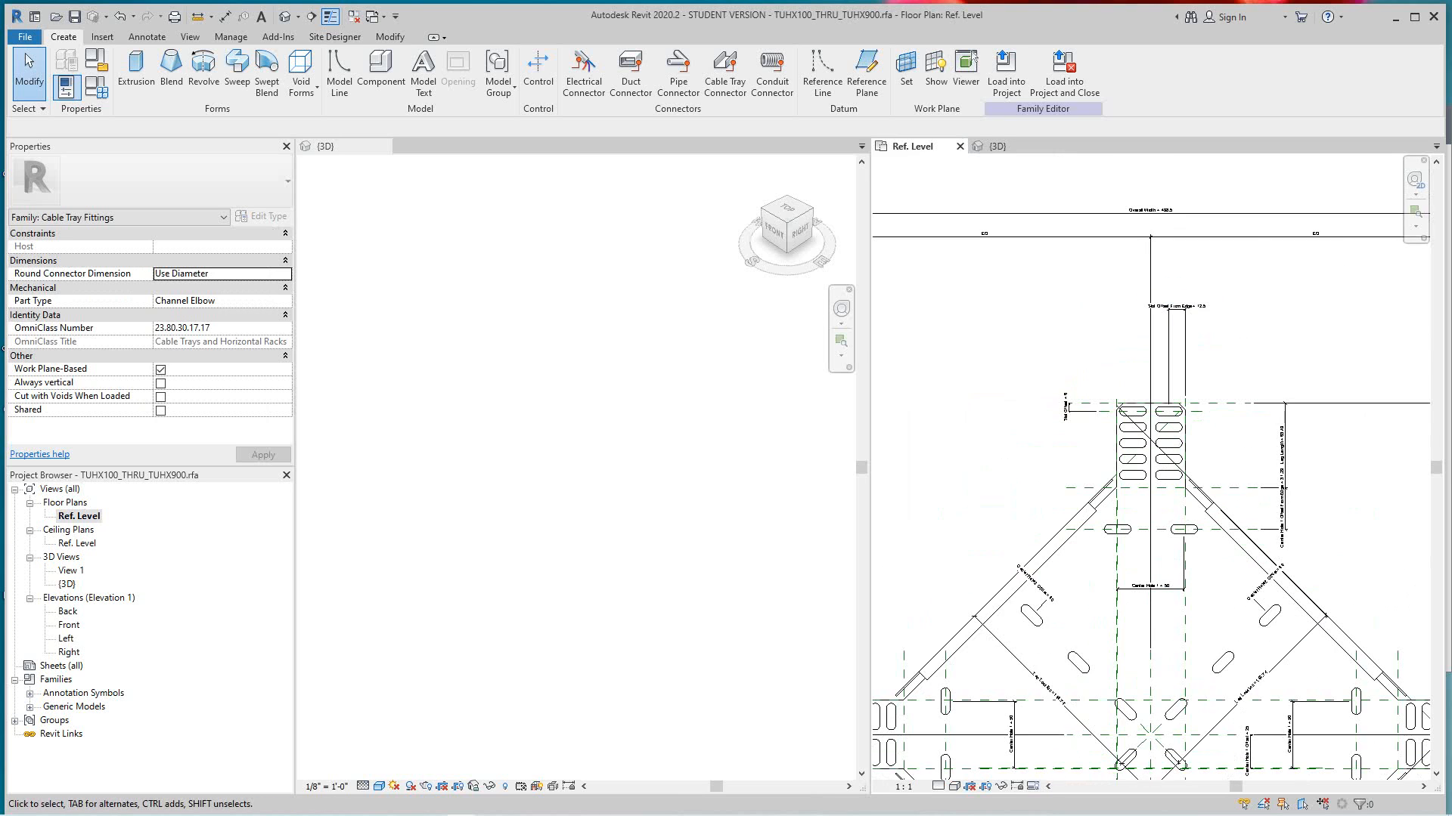
pyautogui.scroll(-6, 1175, 440)
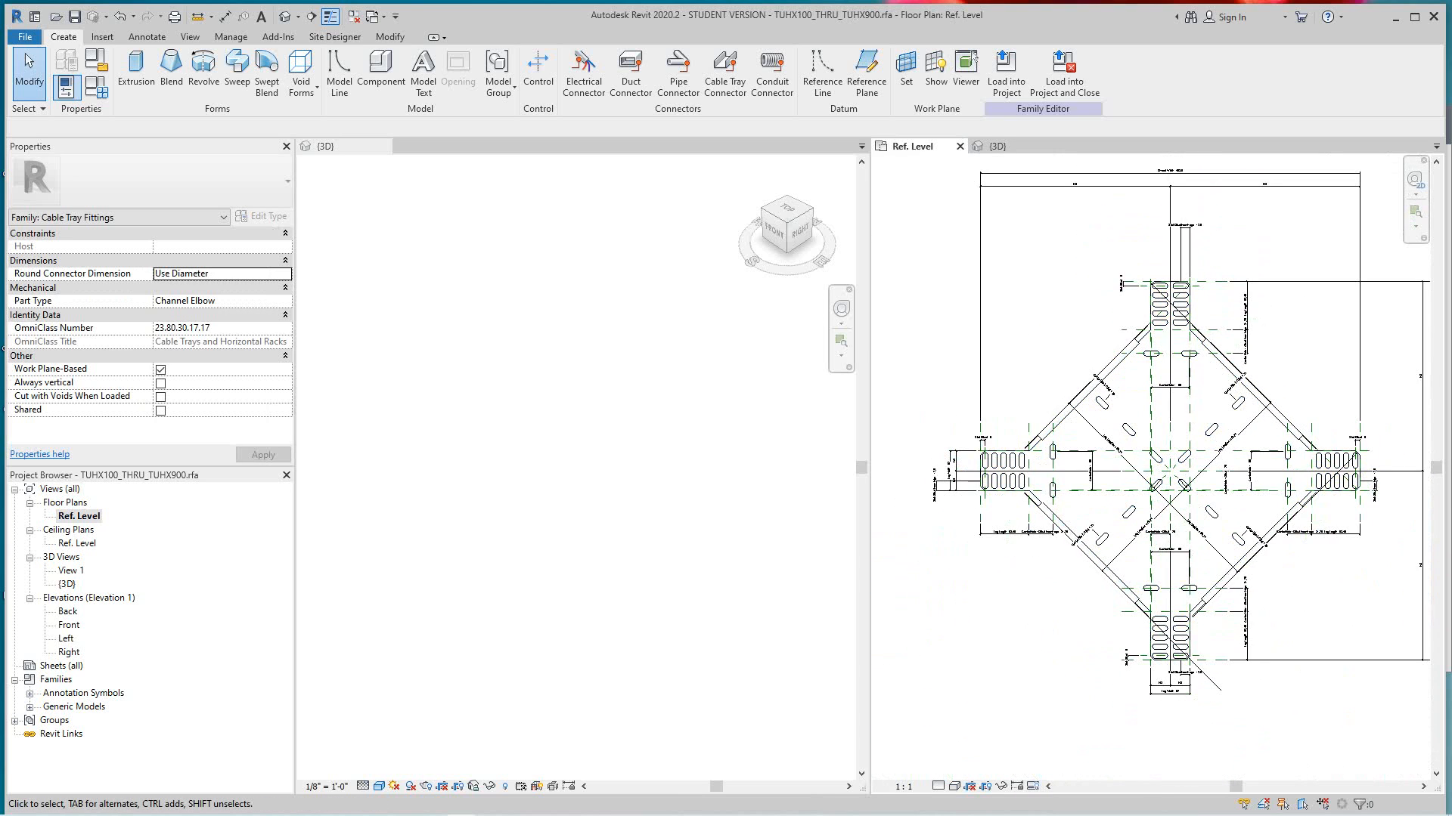
pyautogui.moveTo(1176, 446); pyautogui.dragTo(1176, 452, button='middle')
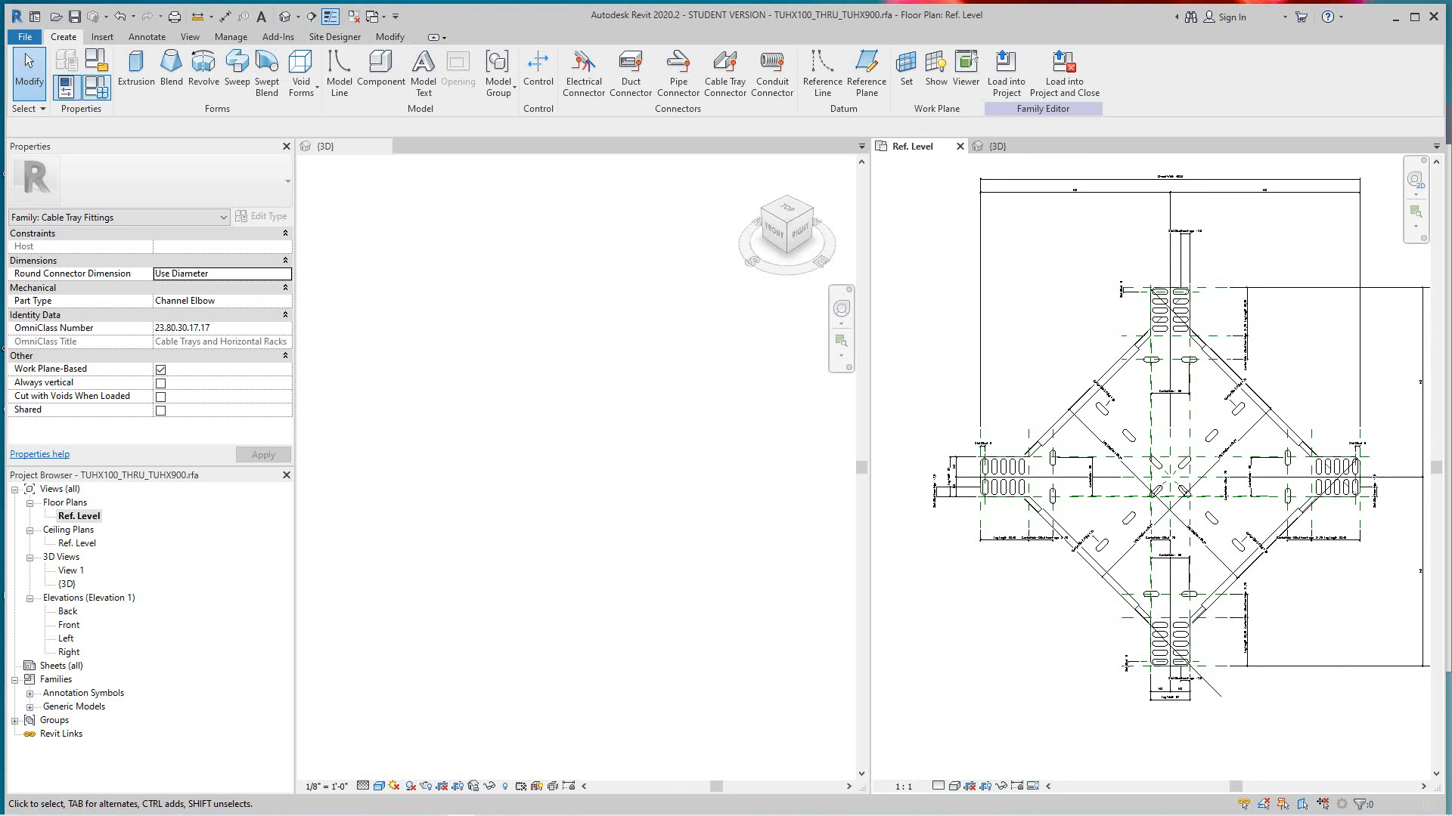
pyautogui.click(96, 87)
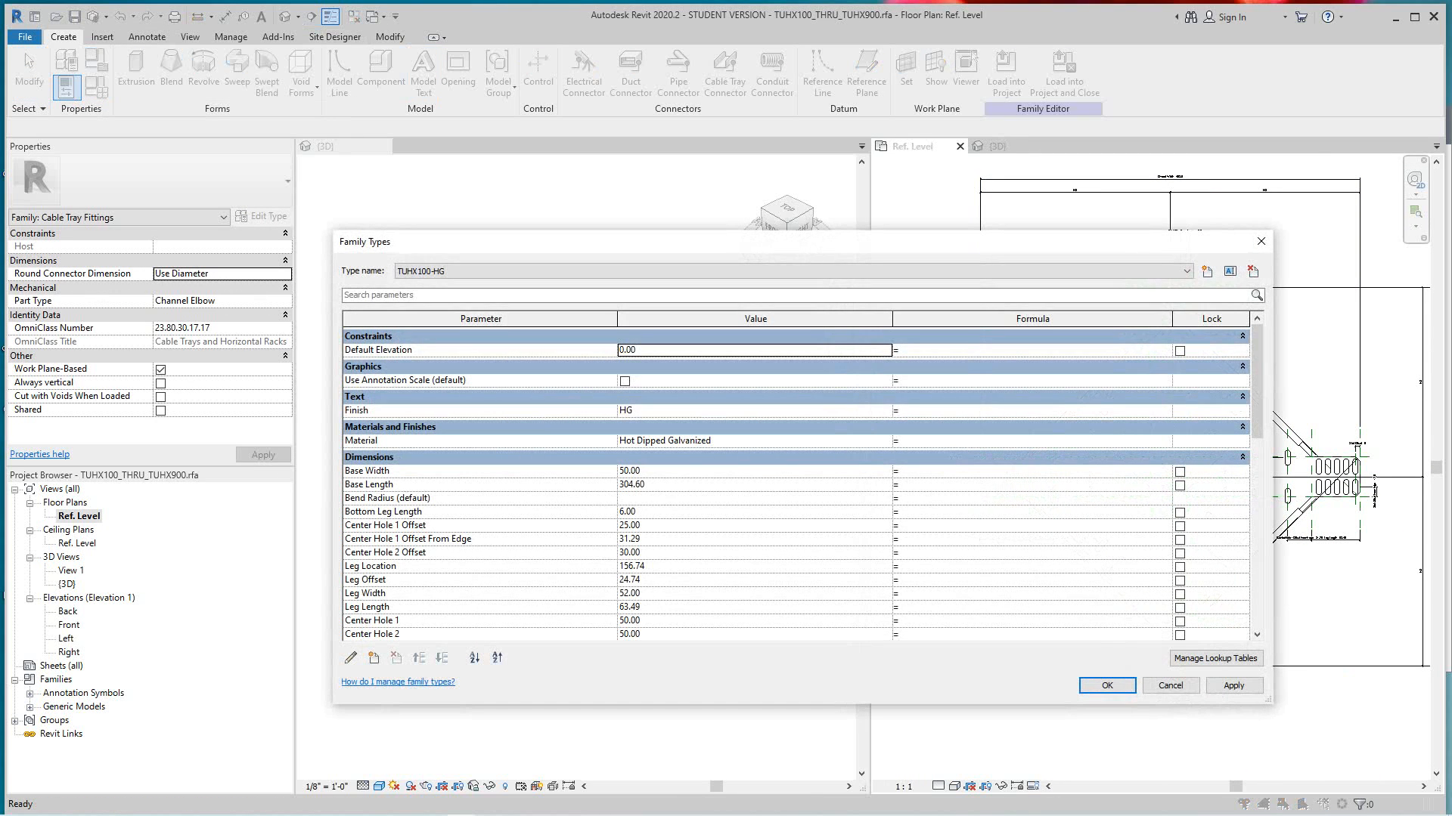
pyautogui.moveTo(1057, 241)
pyautogui.mouseDown()
pyautogui.moveTo(908, 245)
pyautogui.moveTo(775, 185)
pyautogui.mouseUp()
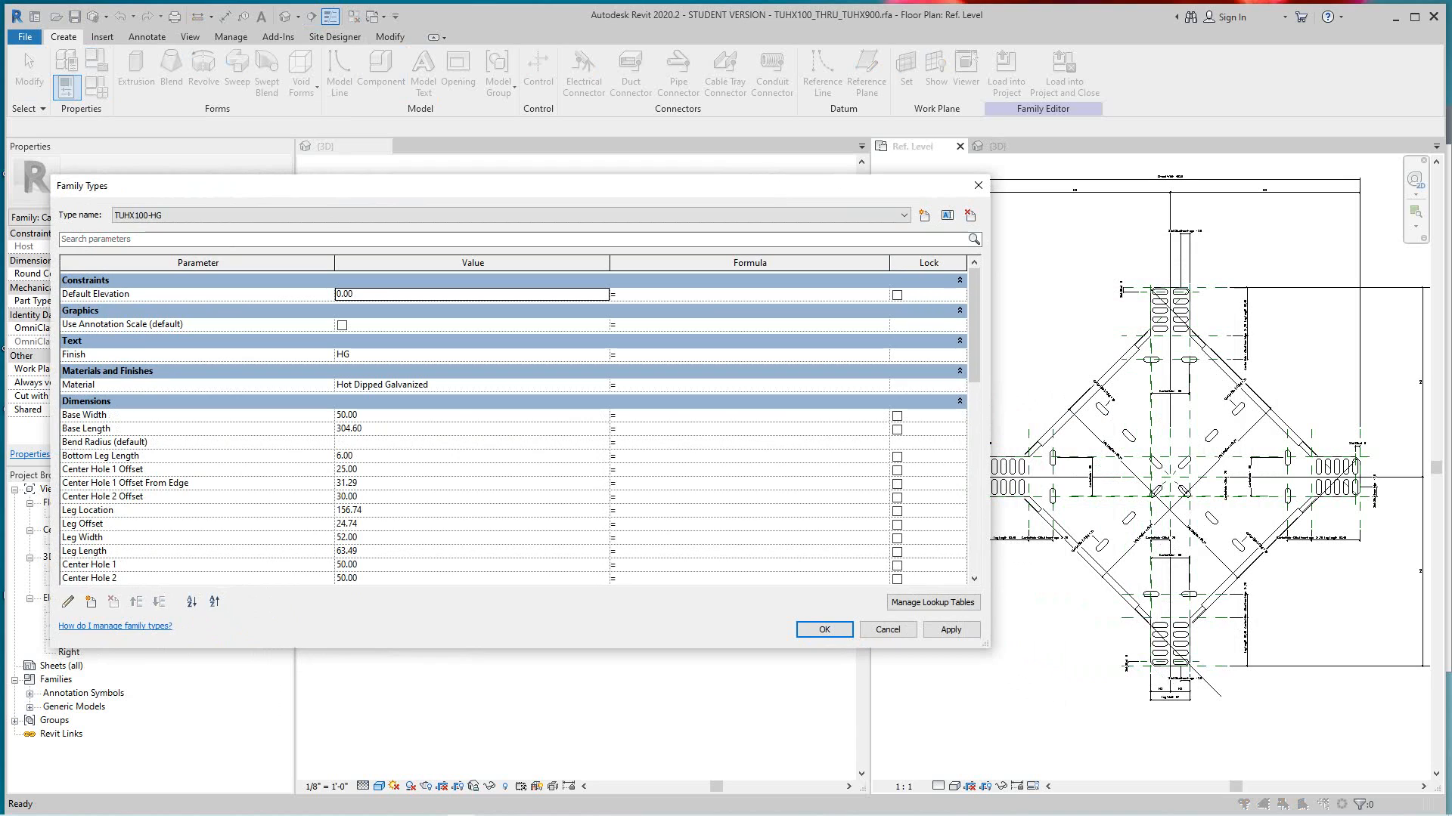
pyautogui.click(453, 216)
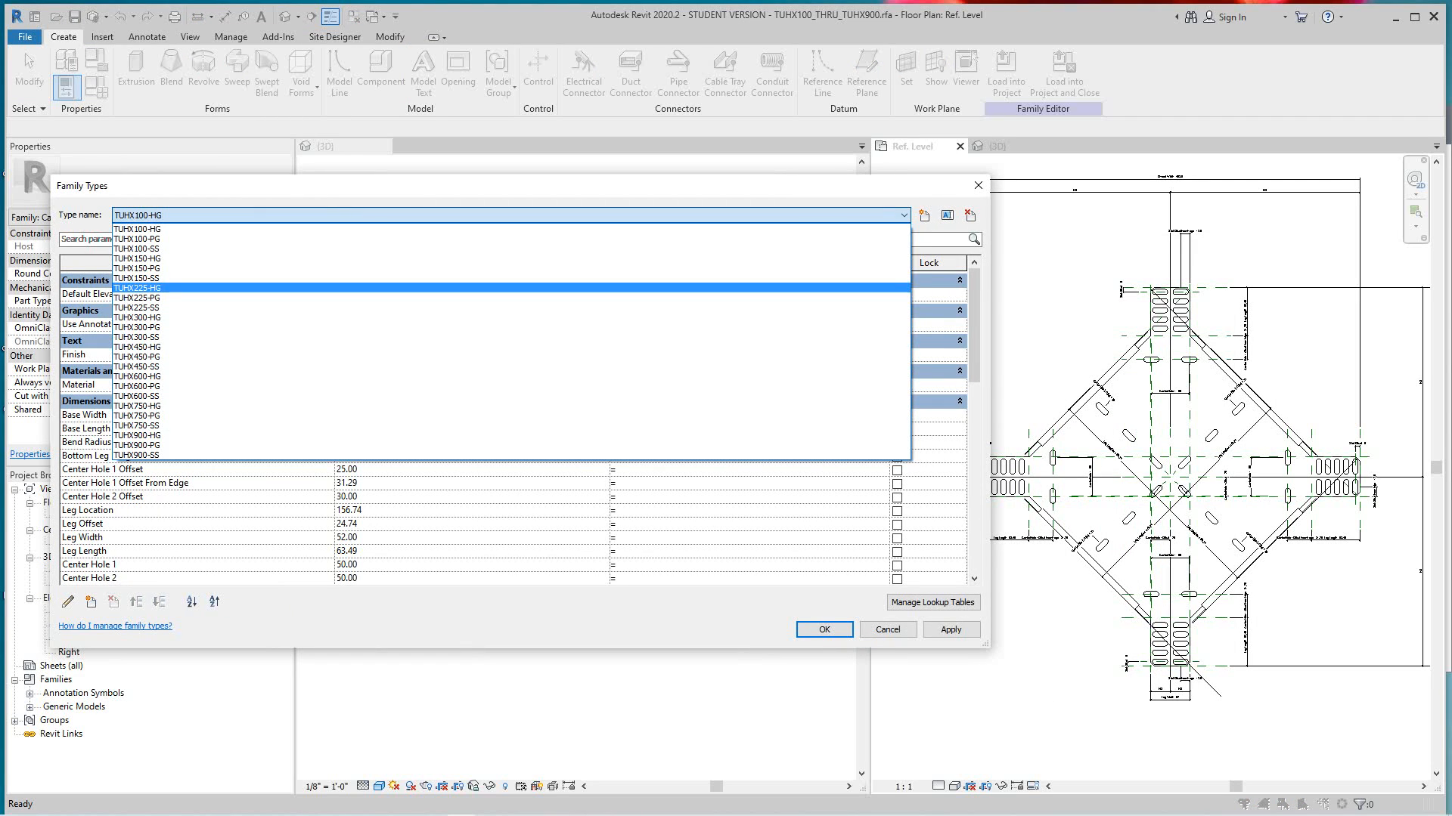
pyautogui.click(454, 308)
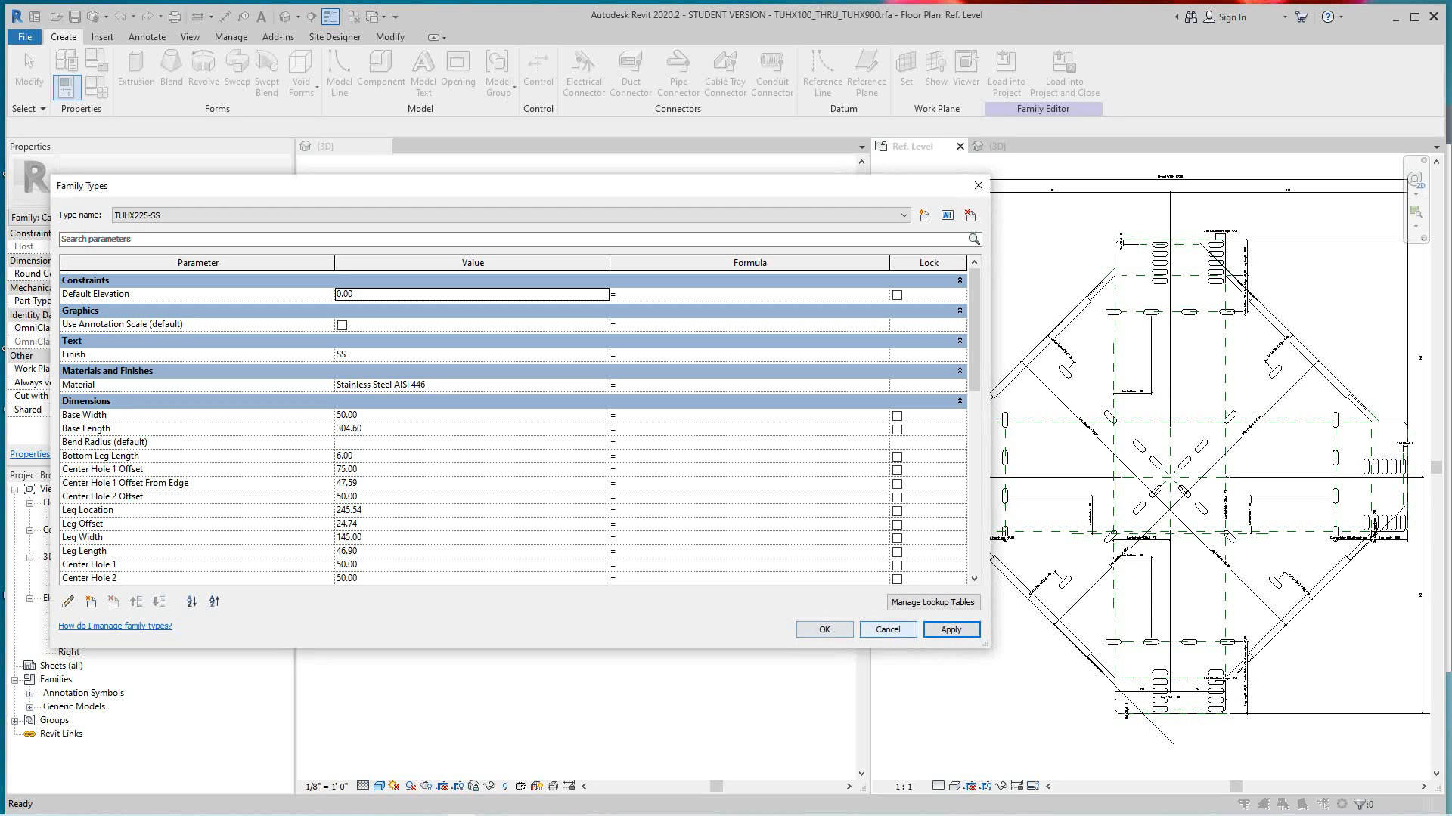
pyautogui.click(887, 630)
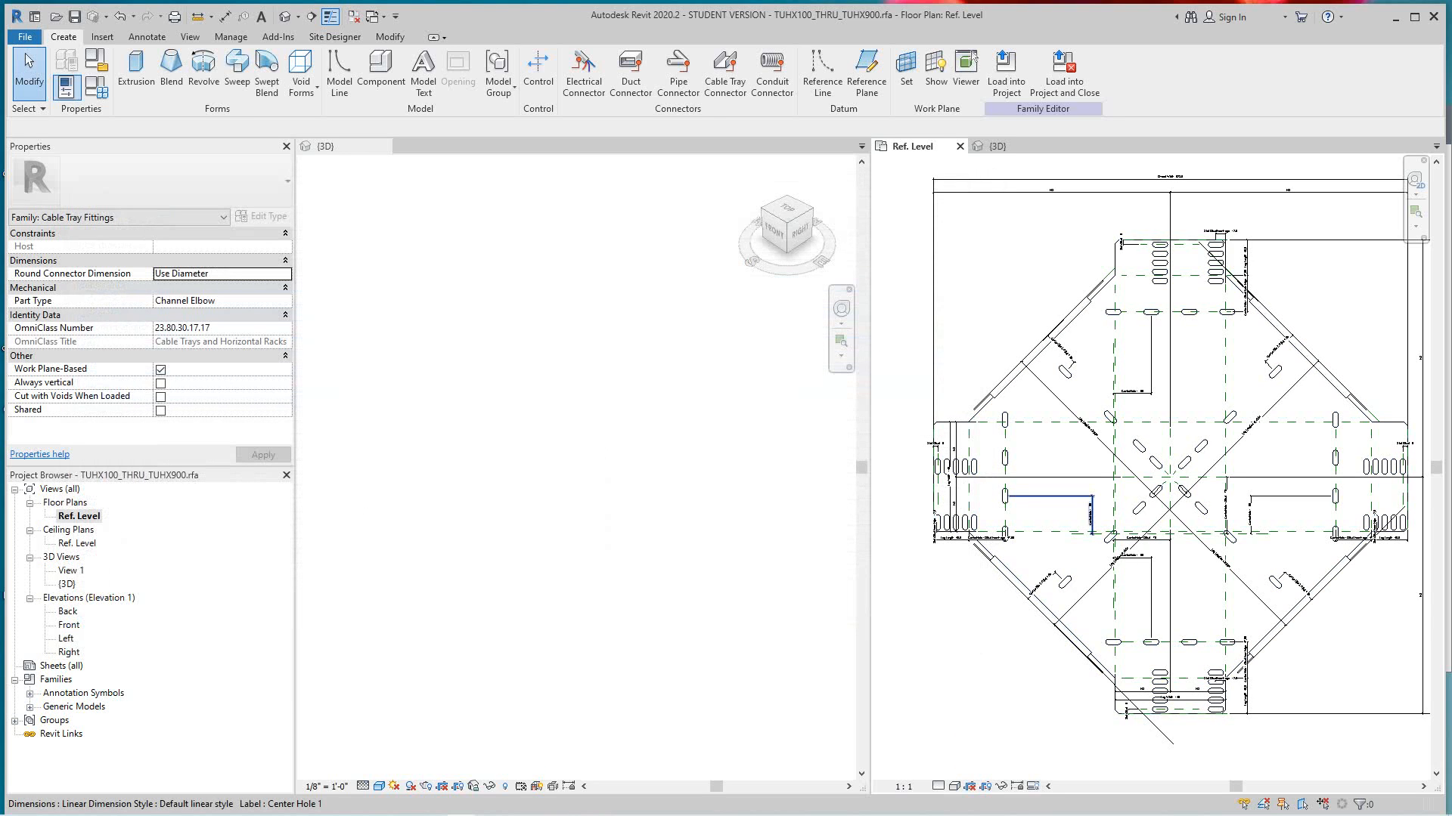
# - Check in the plan and the 3D view how the fitting's geometry responds to the TUHX225-SS type
pyautogui.scroll(-2, 1066, 573)
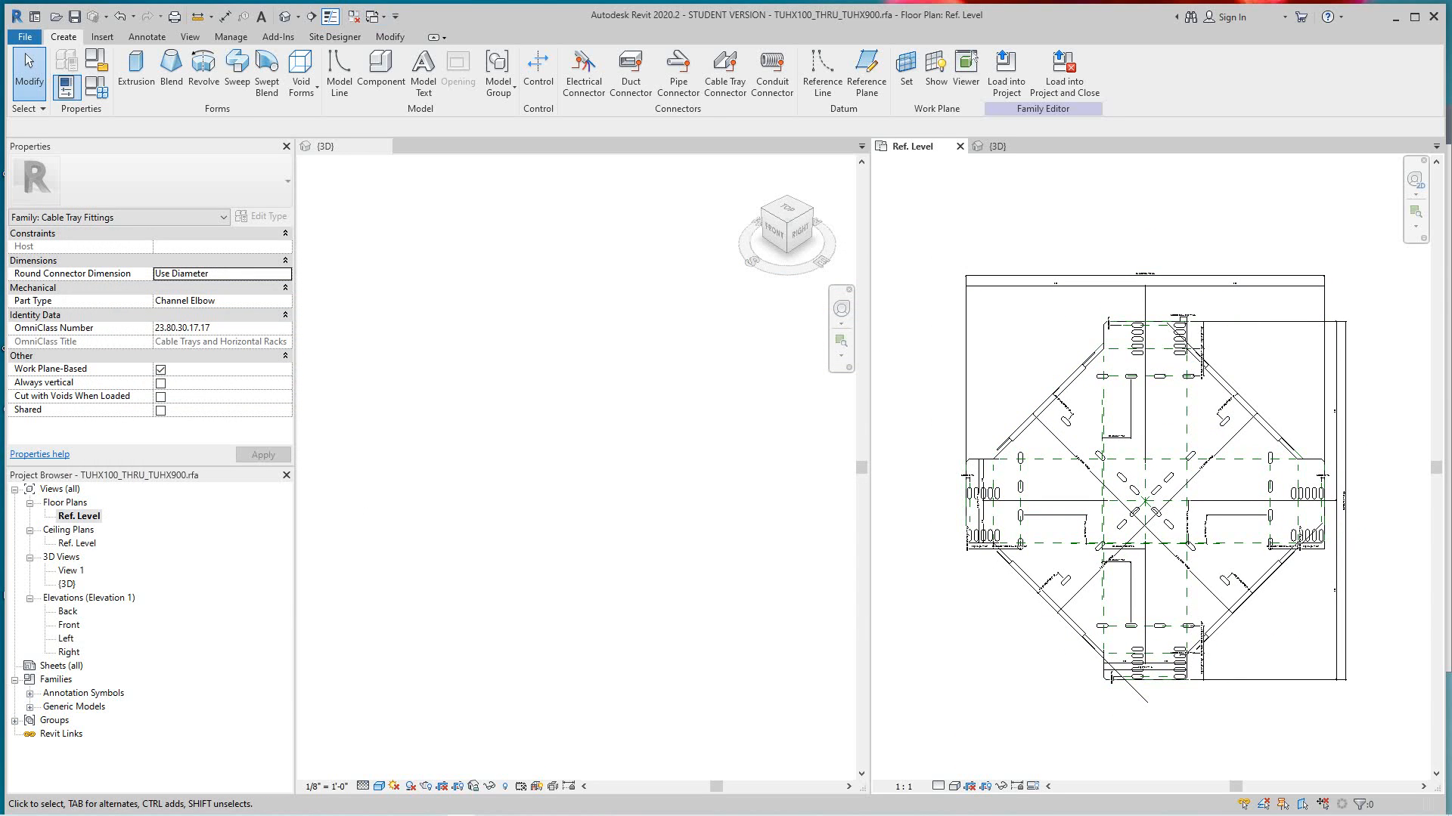
pyautogui.click(997, 147)
pyautogui.scroll(1, 1158, 551)
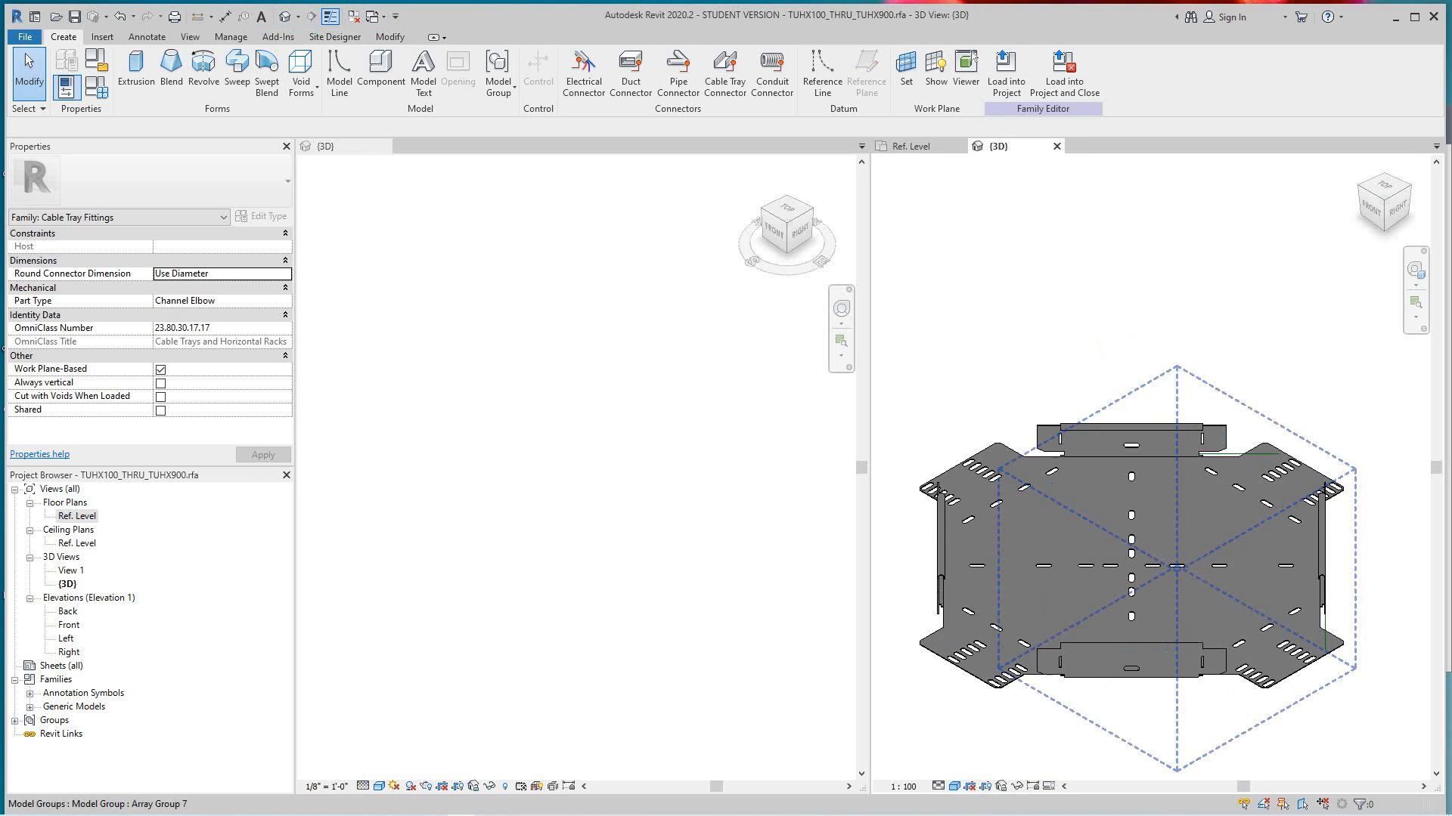
pyautogui.scroll(-1, 1191, 539)
pyautogui.moveTo(1395, 208)
pyautogui.mouseDown()
pyautogui.moveTo(1361, 168)
pyautogui.moveTo(1350, 178)
pyautogui.moveTo(1366, 218)
pyautogui.moveTo(1358, 249)
pyautogui.moveTo(1376, 172)
pyautogui.moveTo(1377, 203)
pyautogui.mouseUp()
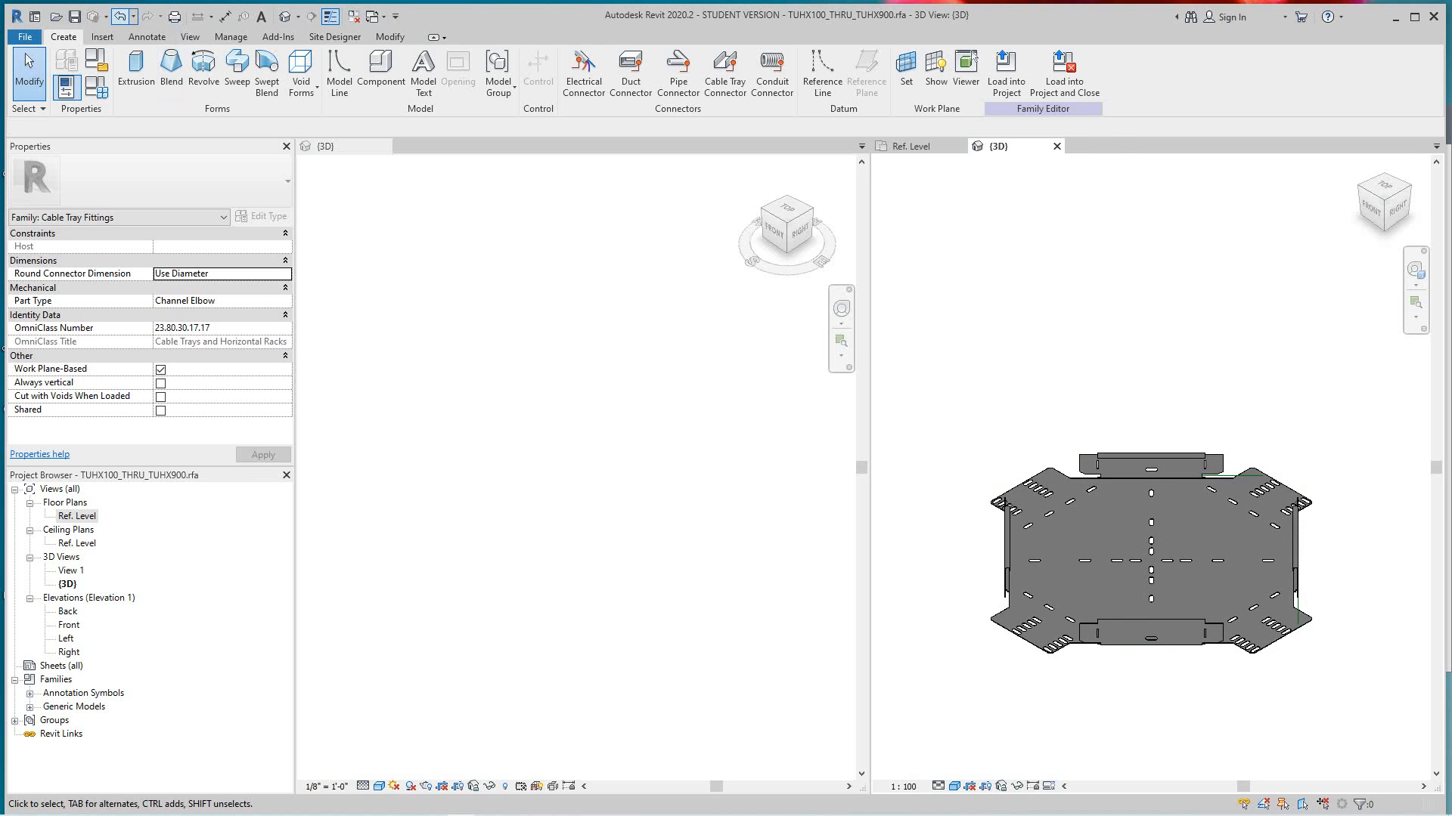
# - Undo the change of family type to TUHX225-SS
pyautogui.click(120, 15)
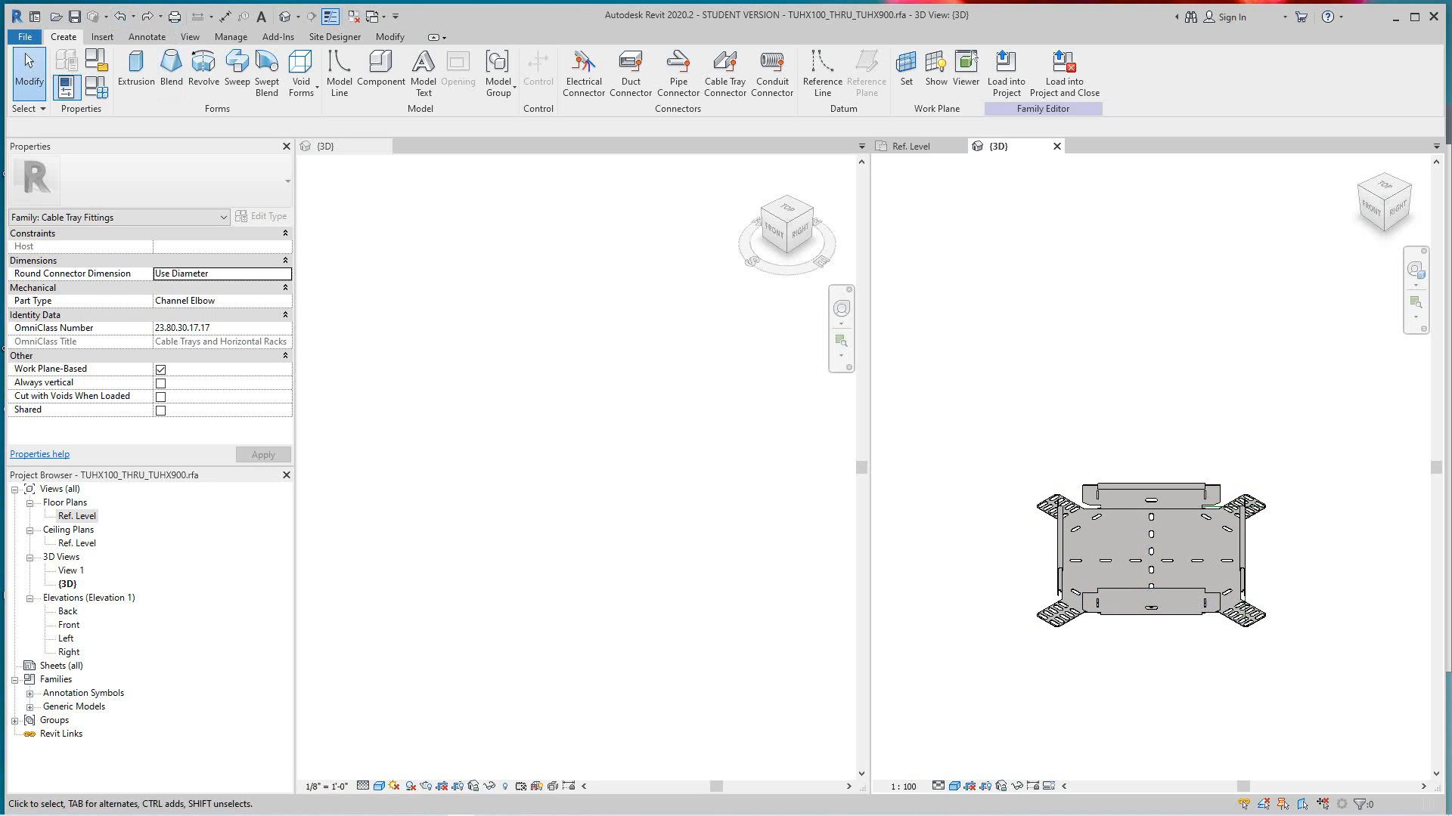
pyautogui.scroll(3, 1148, 623)
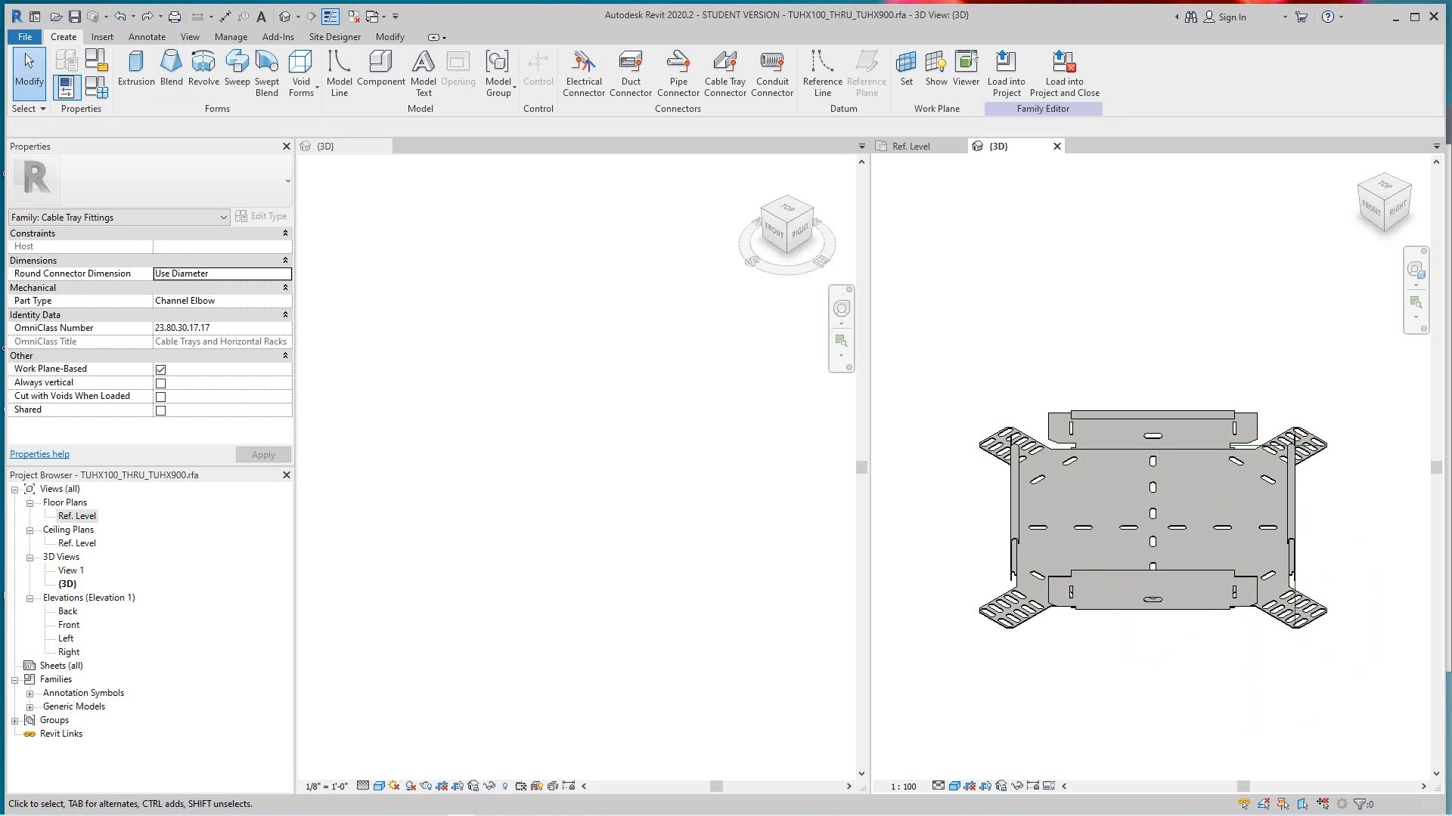
pyautogui.scroll(-1, 1055, 579)
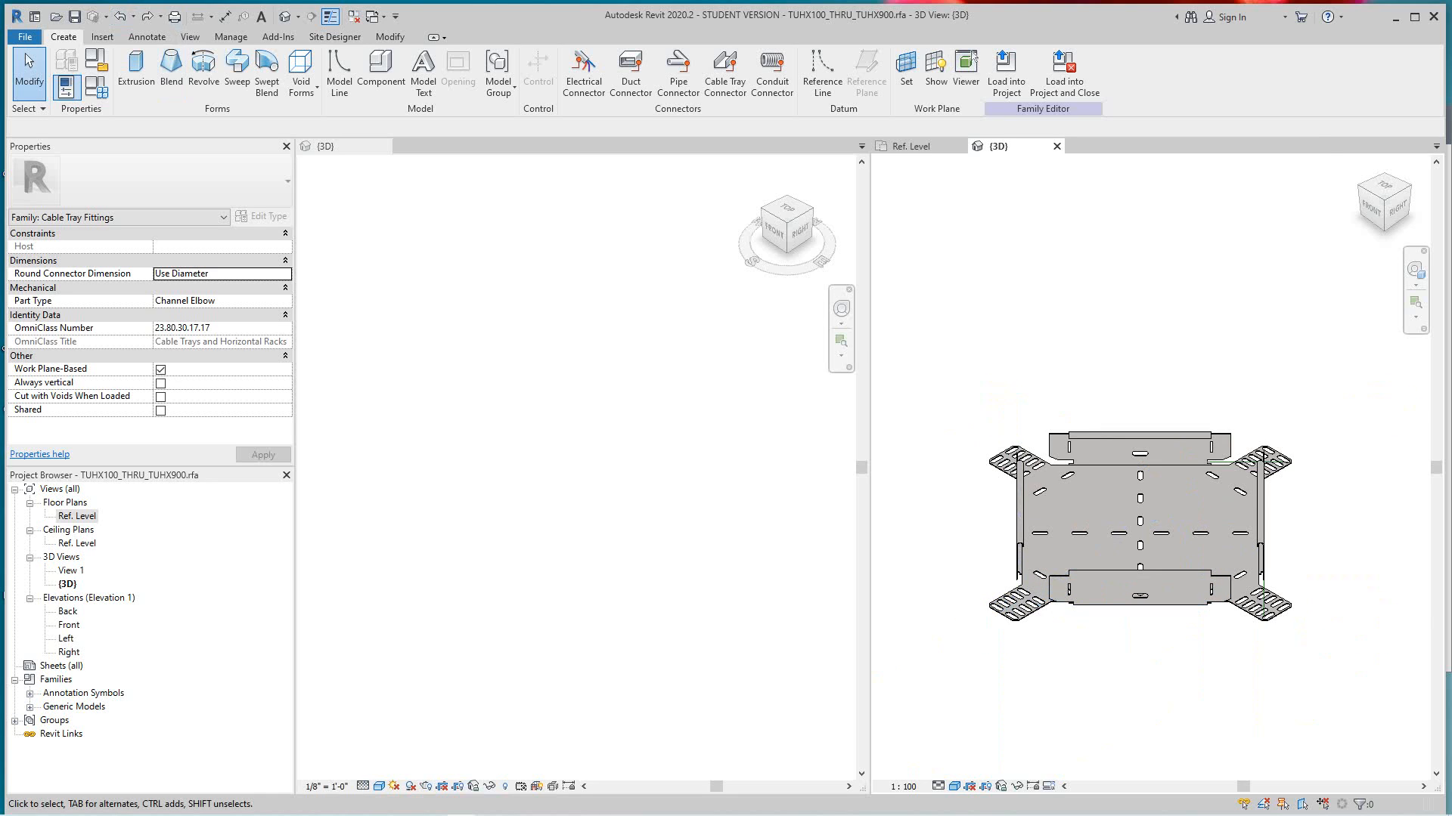
# - Start an extrusion in the Ref. Level plan and pick the outer edges of the two upper diagonal flanges as sketch lines
pyautogui.doubleClick(77, 516)
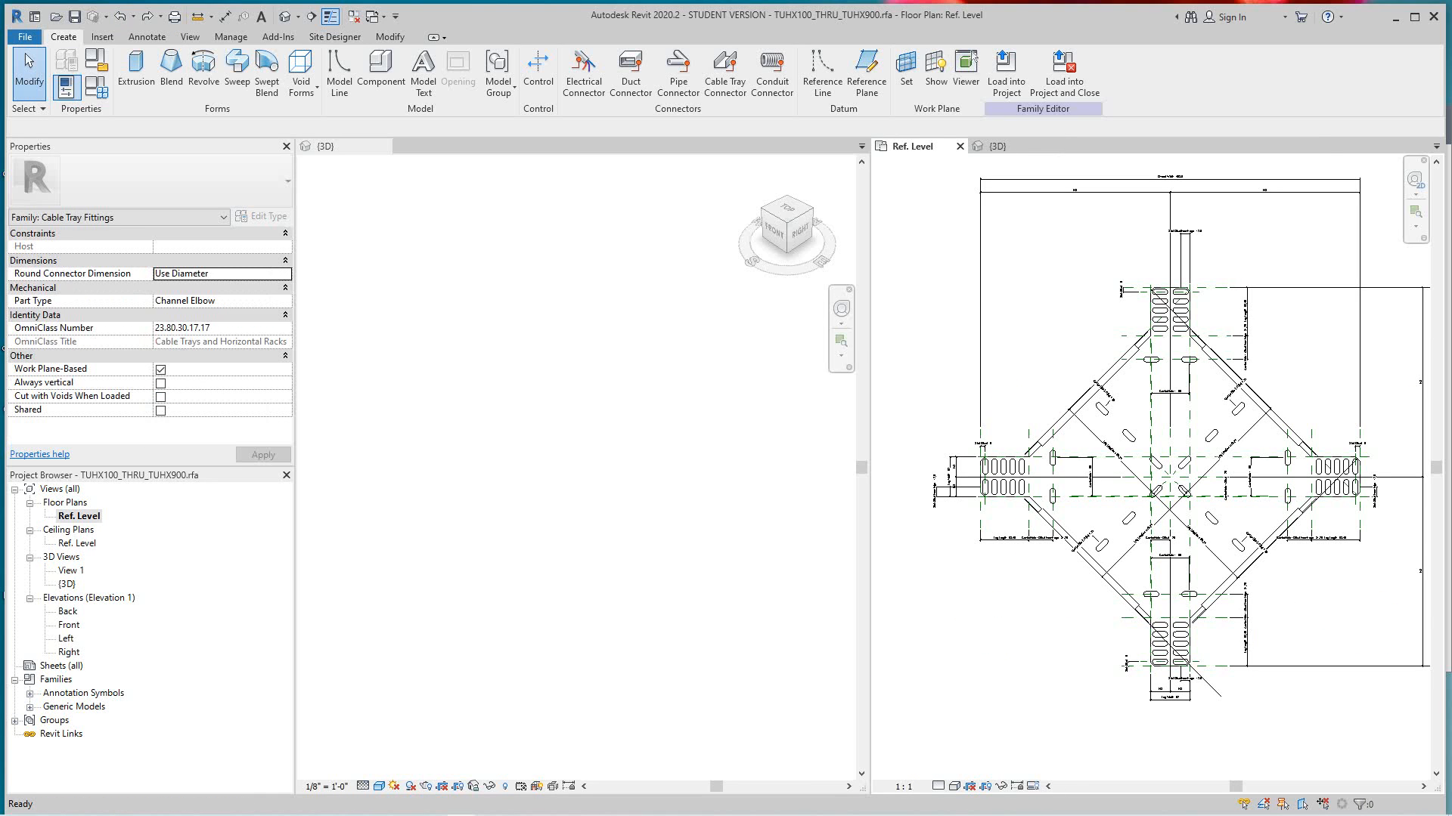
pyautogui.click(136, 68)
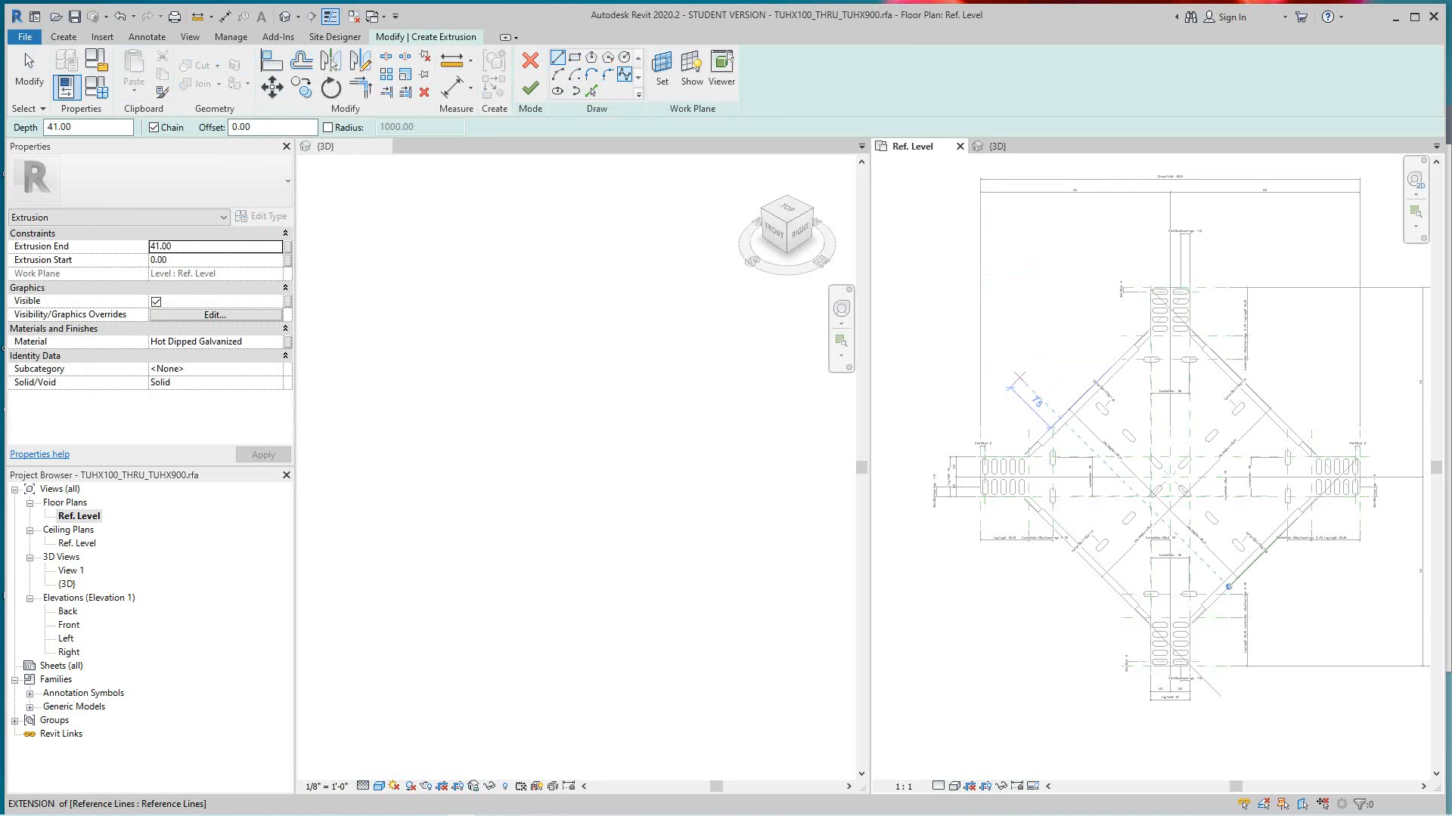
pyautogui.click(592, 92)
pyautogui.scroll(5, 1092, 395)
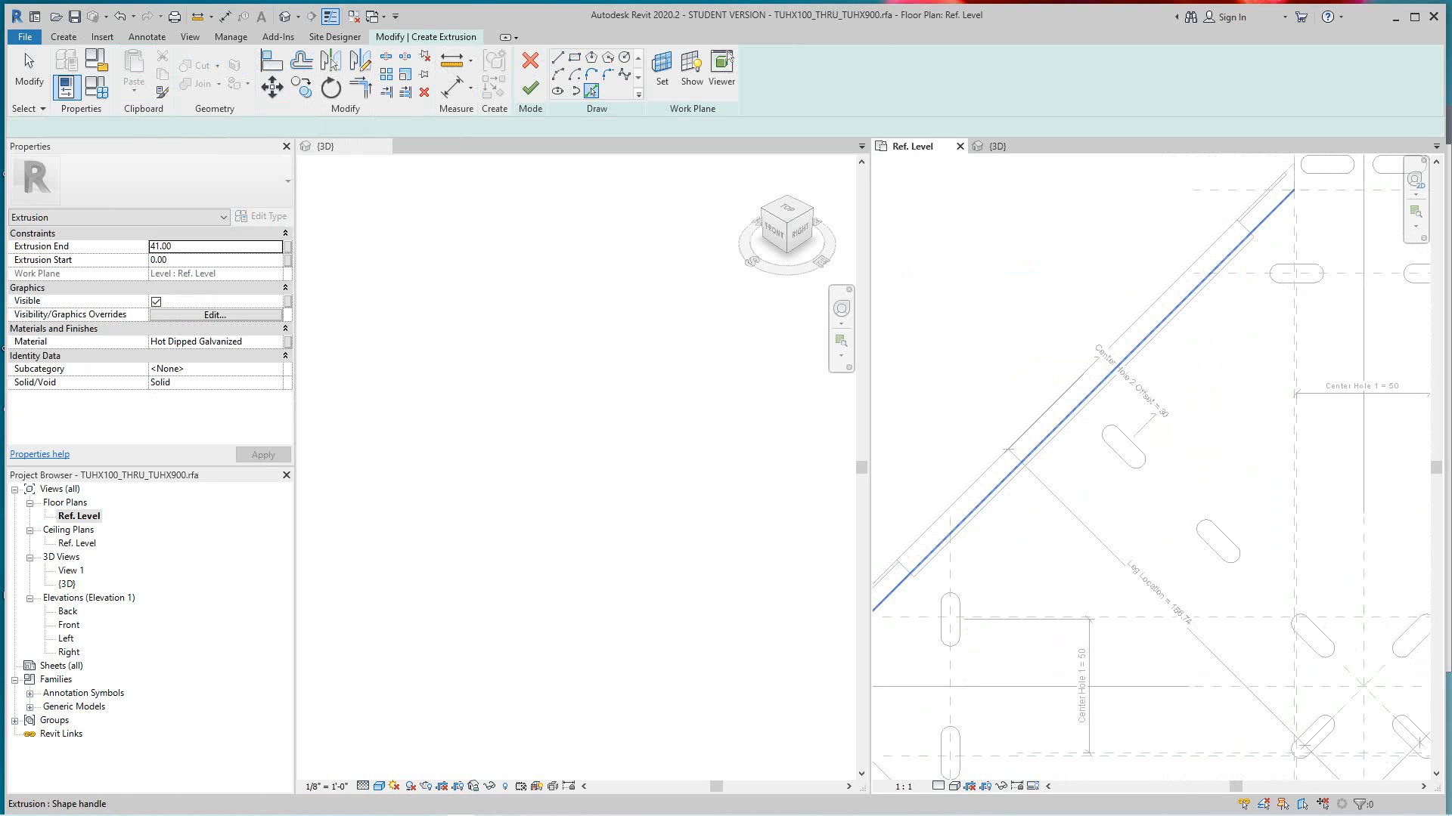
pyautogui.click(1104, 354)
pyautogui.scroll(-5, 1115, 367)
pyautogui.moveTo(1174, 355); pyautogui.dragTo(1089, 385, button='middle')
pyautogui.scroll(3, 1181, 378)
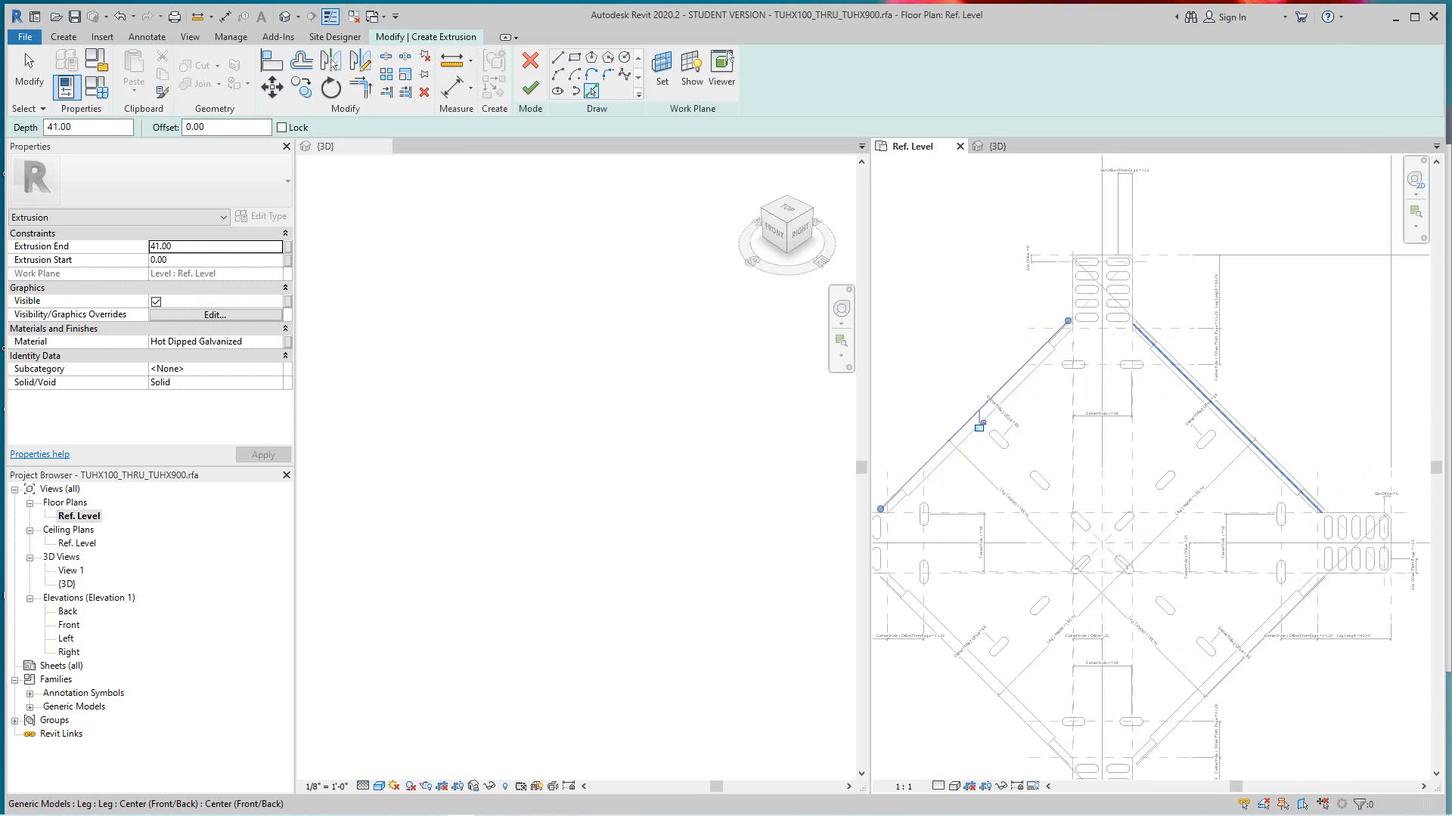
pyautogui.click(1209, 389)
# - Pick the outer edges of the lower-right and lower-left diagonal flanges as sketch lines for the extrusion
pyautogui.scroll(-5, 1225, 412)
pyautogui.moveTo(1225, 412)
pyautogui.mouseDown(button='middle')
pyautogui.moveTo(1152, 339)
pyautogui.moveTo(1135, 247)
pyautogui.mouseUp(button='middle')
pyautogui.scroll(4, 1192, 390)
pyautogui.scroll(1, 1160, 487)
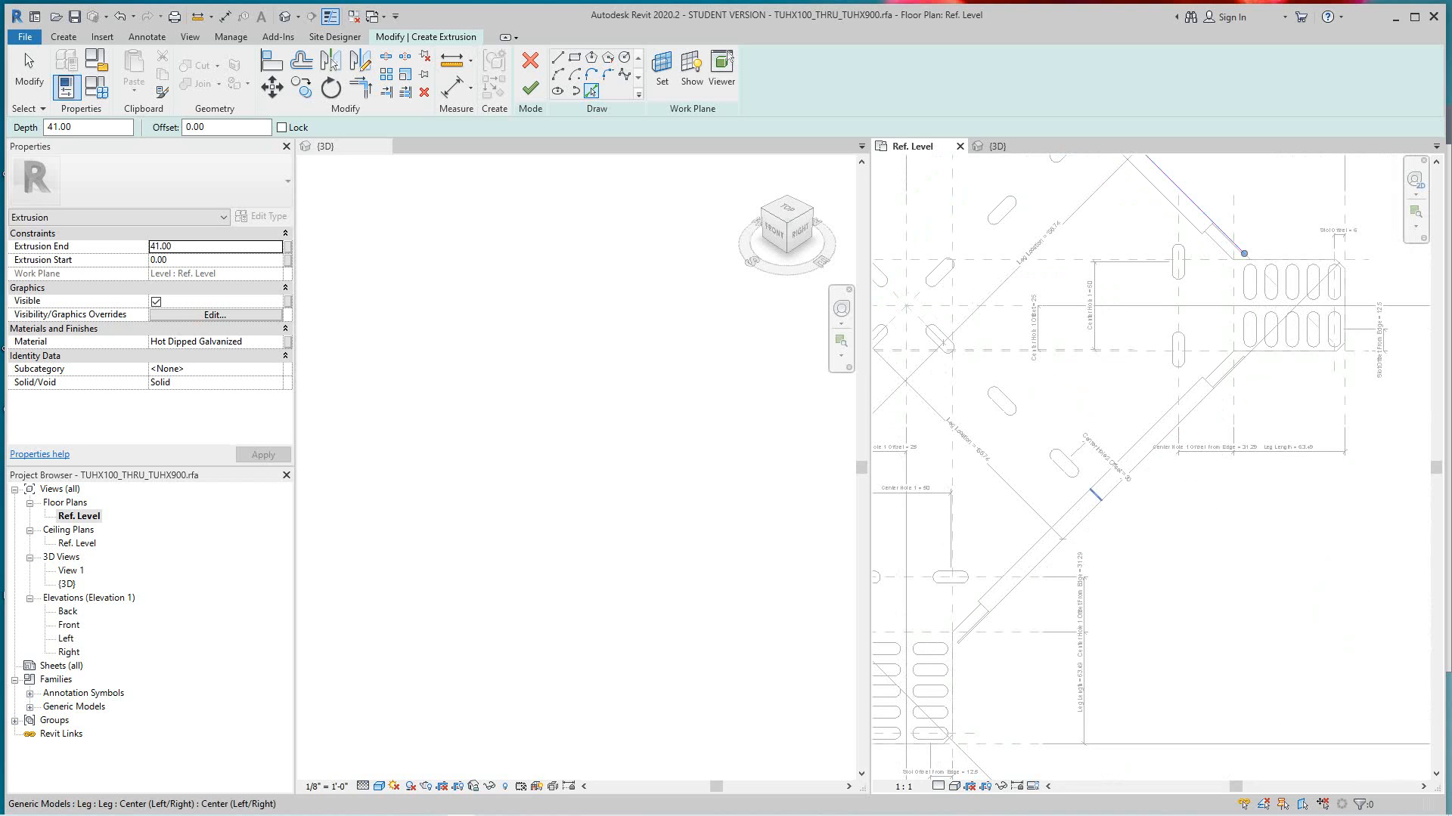
pyautogui.click(1134, 468)
pyautogui.scroll(-2, 1134, 467)
pyautogui.moveTo(1134, 468); pyautogui.dragTo(1305, 420, button='middle')
pyautogui.click(1002, 459)
pyautogui.scroll(-3, 1019, 446)
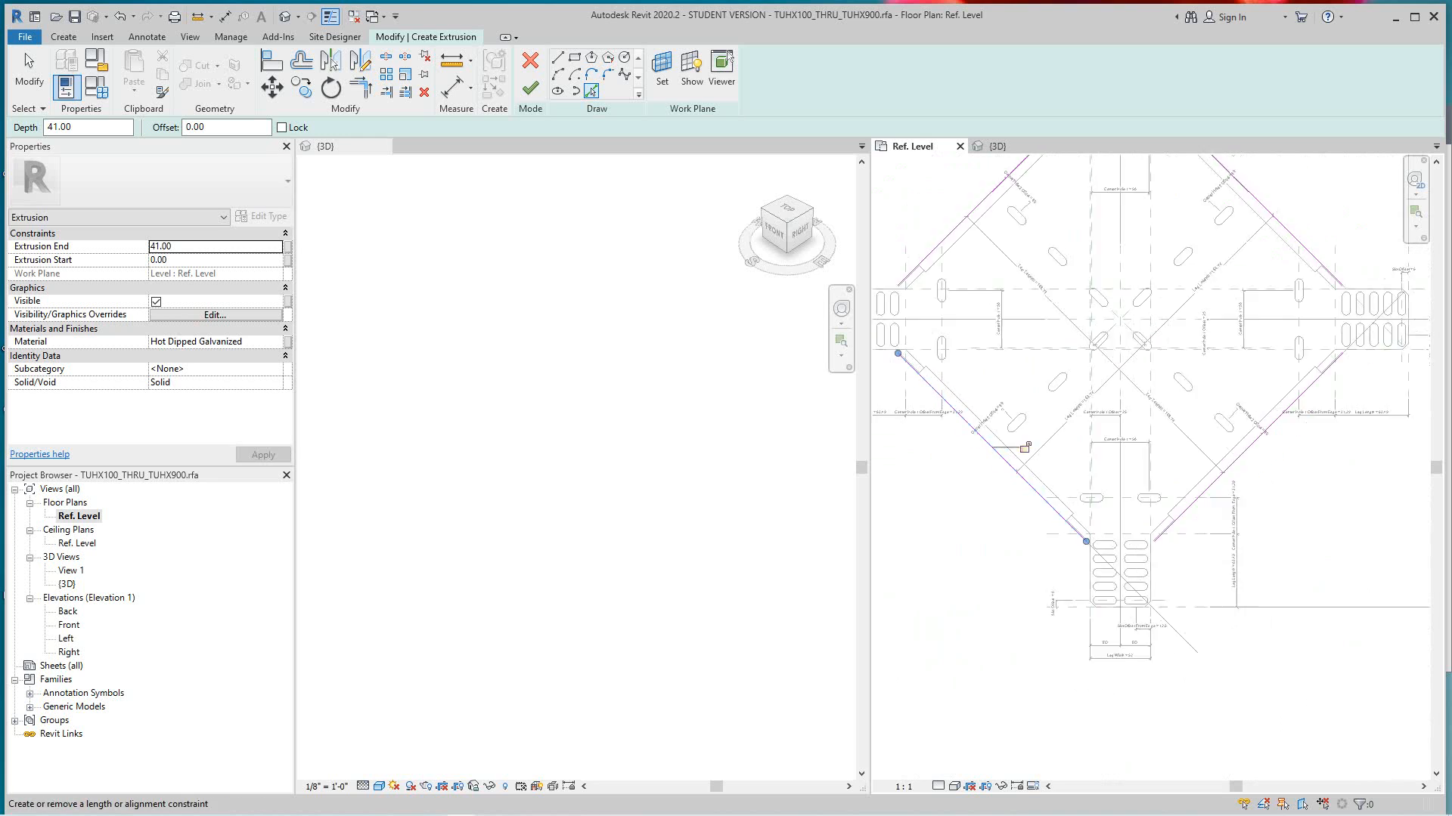
# - Draw a horizontal sketch line across the base of the top leg, joining the ends of the two upper diagonal lines
pyautogui.moveTo(1019, 446); pyautogui.dragTo(997, 608, button='middle')
pyautogui.scroll(4, 1048, 325)
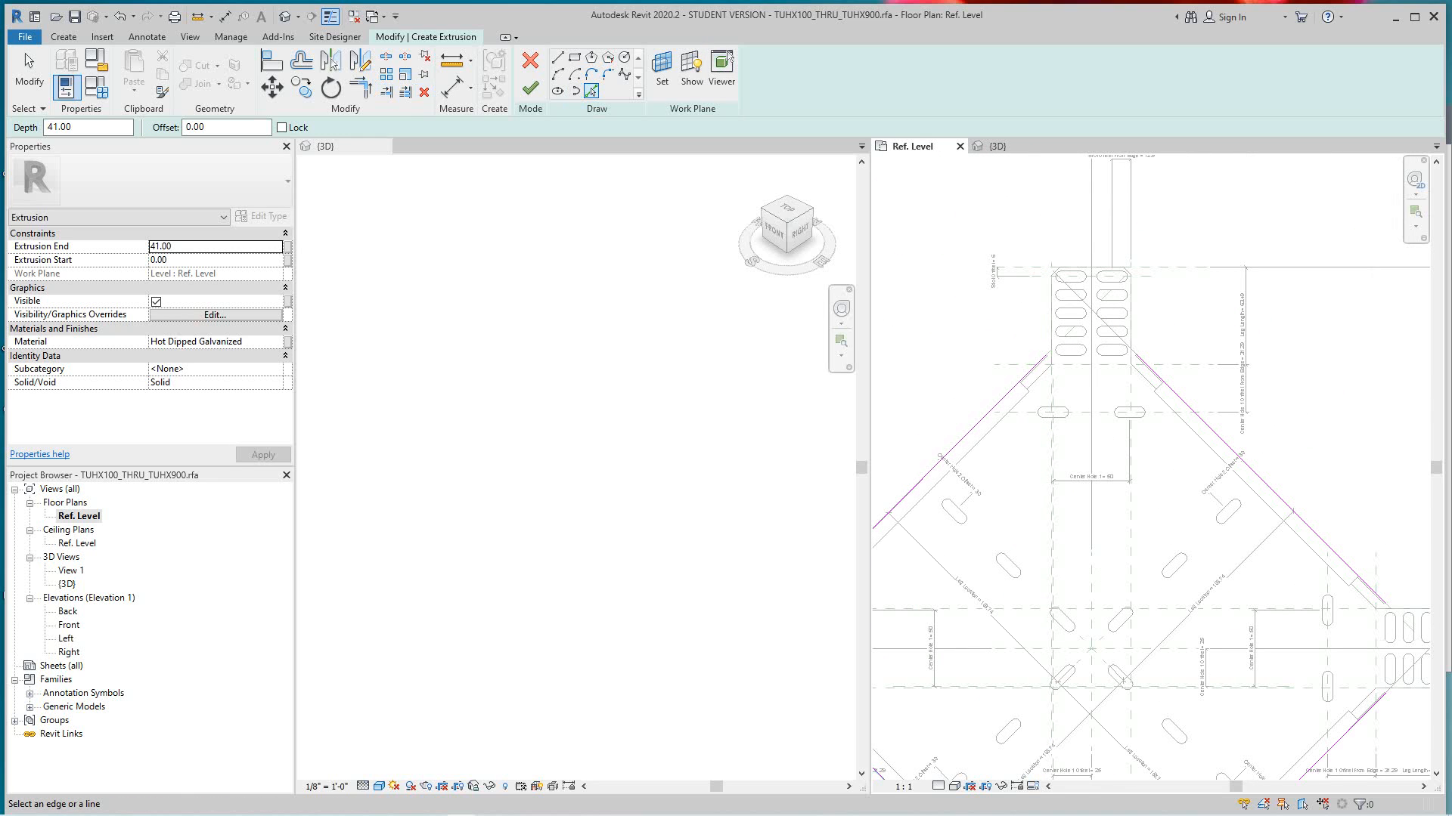
pyautogui.press('l')
pyautogui.press('i')
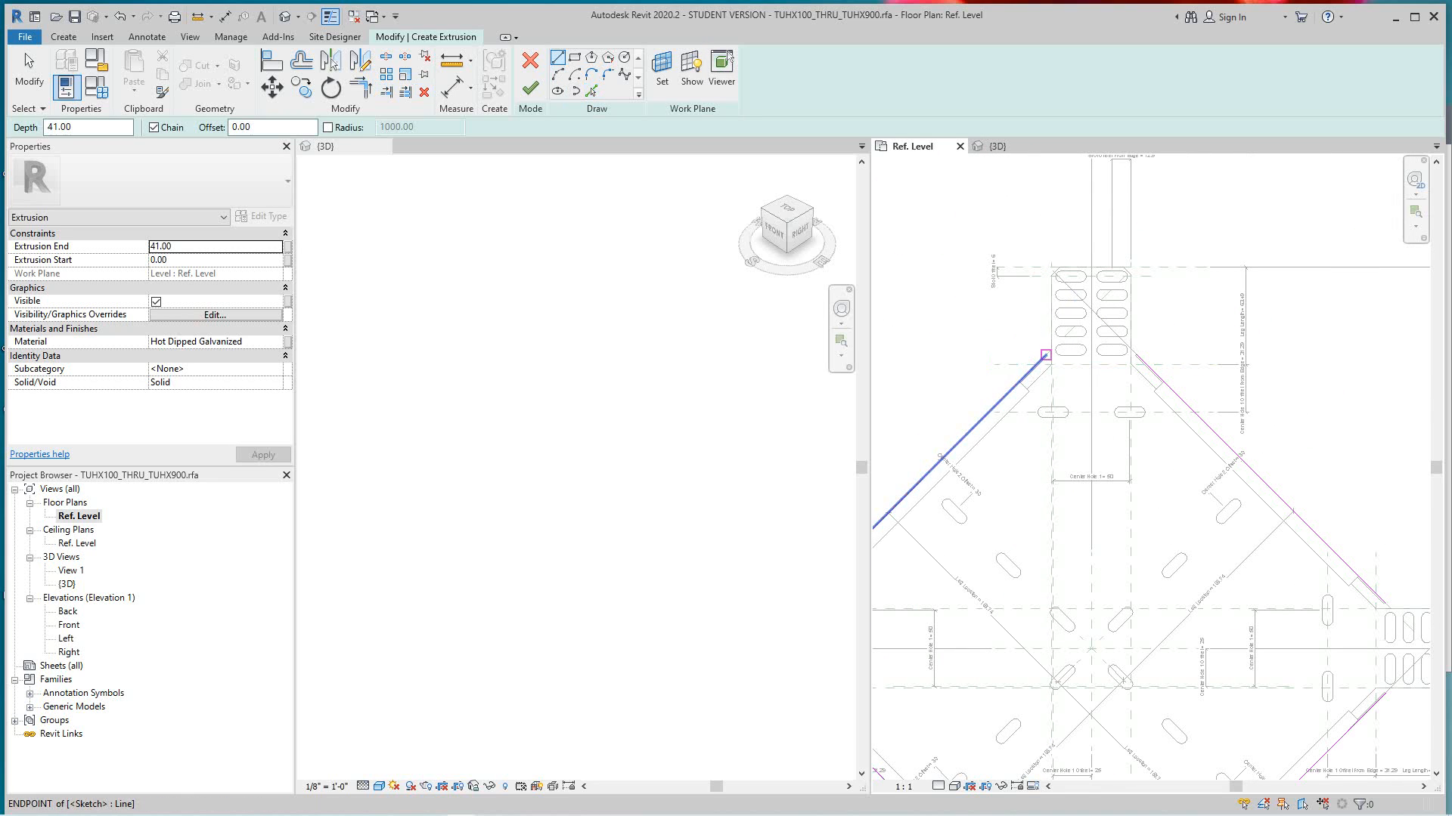
pyautogui.click(1047, 354)
pyautogui.click(1137, 355)
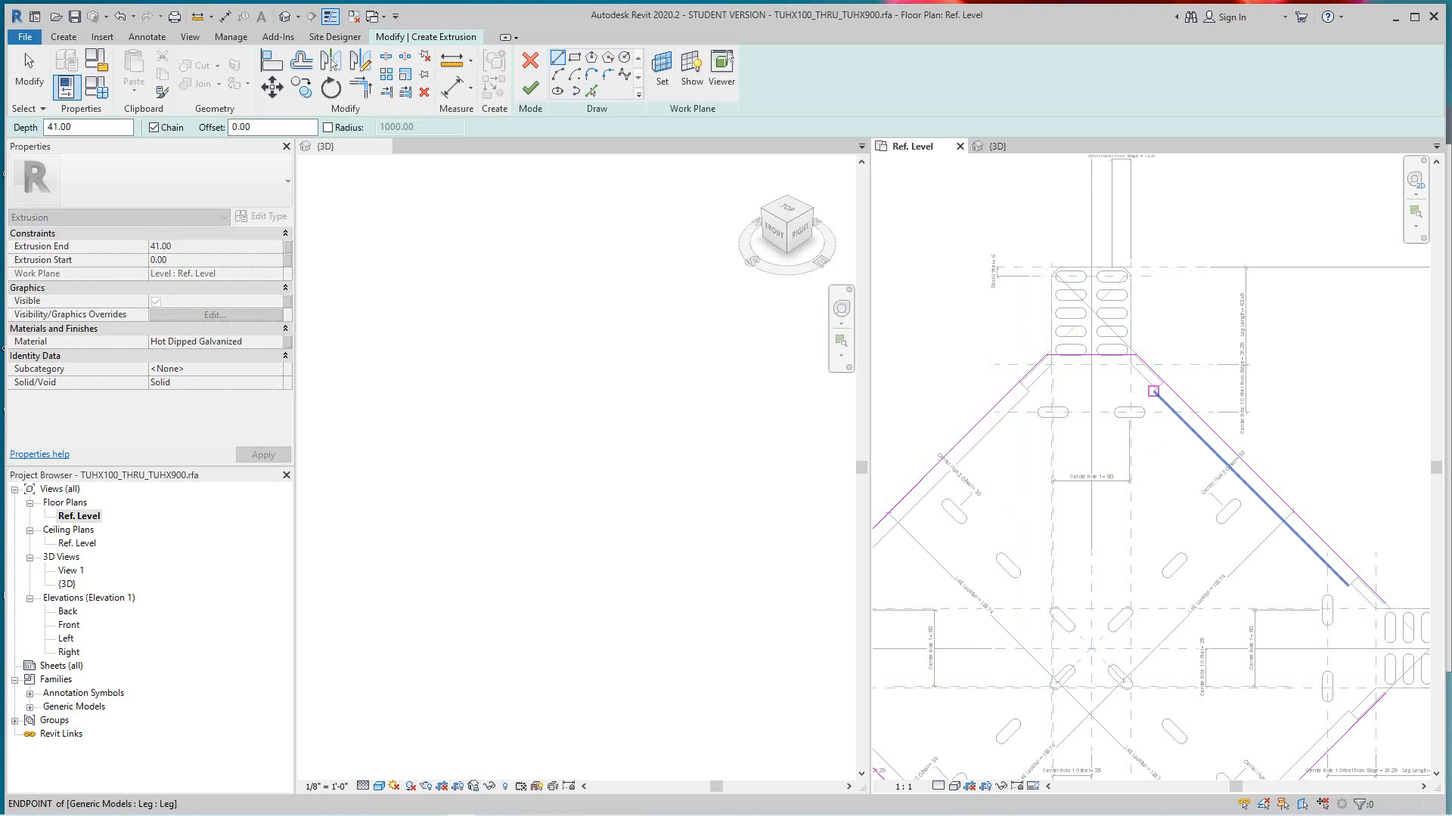
# - Draw a vertical sketch line across the base of the right leg, joining the ends of the two right-hand diagonal lines
pyautogui.scroll(-1, 1378, 610)
pyautogui.moveTo(1379, 611); pyautogui.dragTo(1113, 484, button='middle')
pyautogui.scroll(3, 1112, 484)
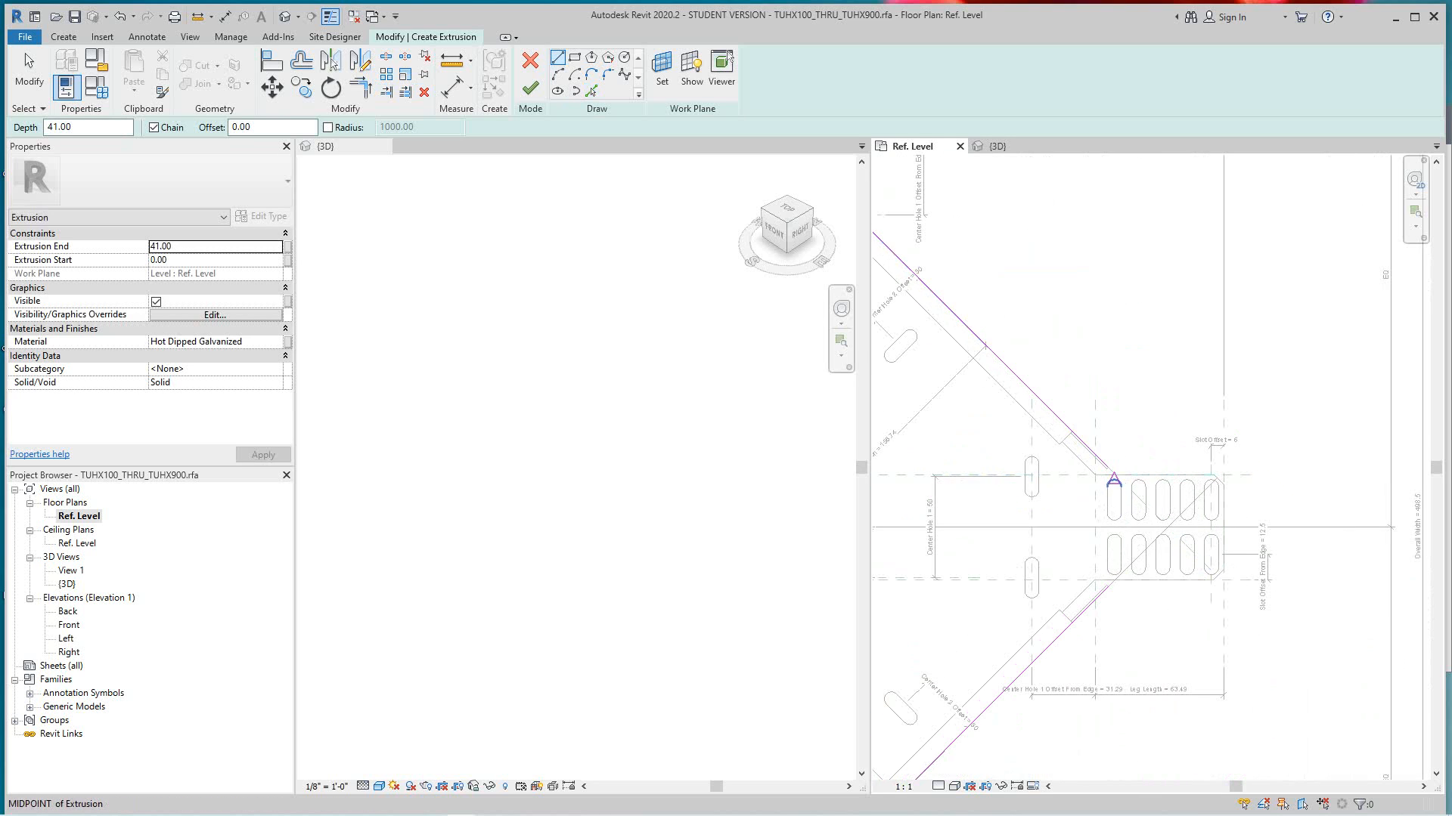
pyautogui.click(1108, 469)
pyautogui.click(1108, 586)
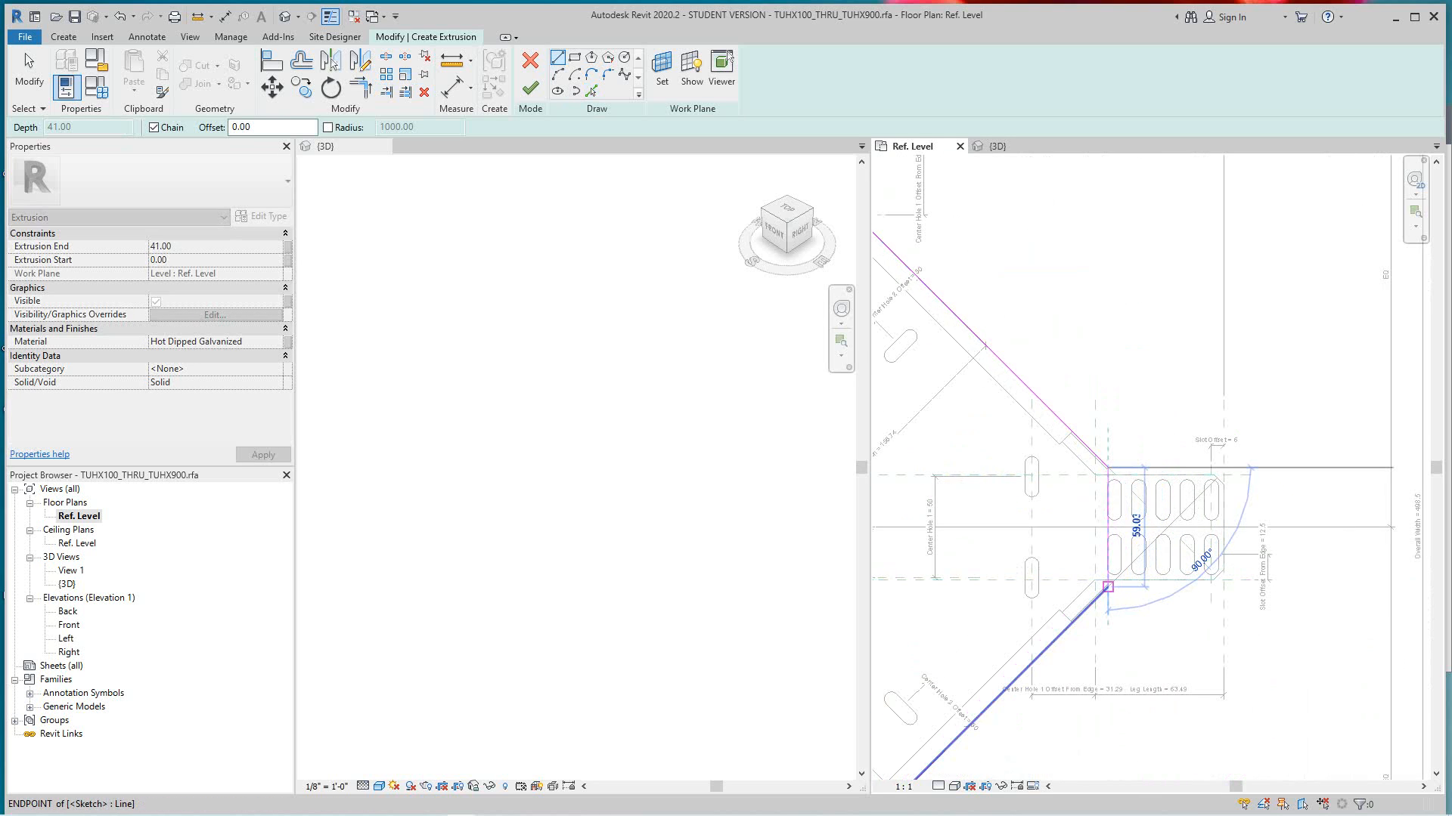
# - Draw a horizontal sketch line across the base of the bottom leg, joining the ends of the two lower diagonal lines
pyautogui.scroll(-4, 1107, 587)
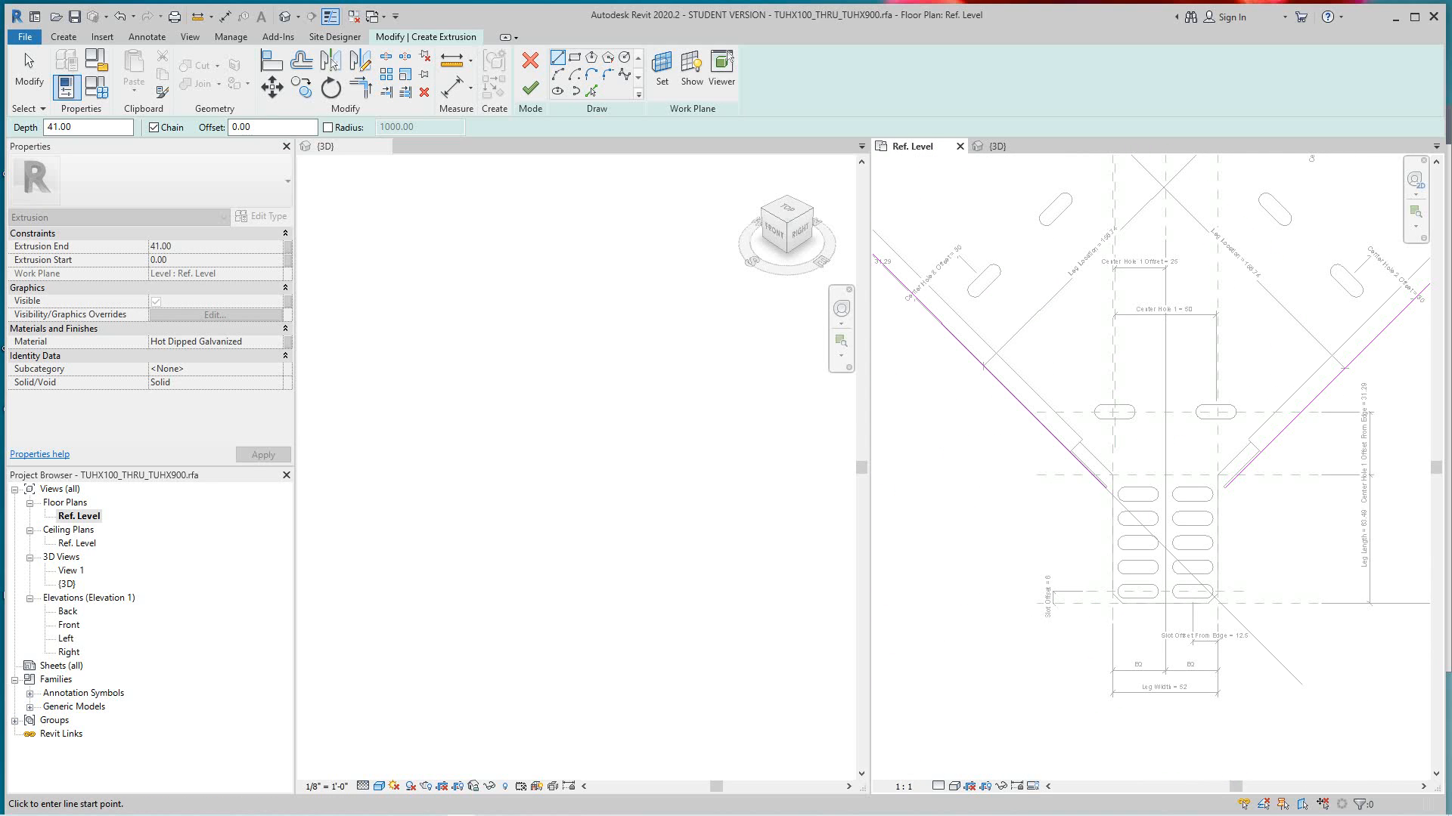
pyautogui.scroll(3, 907, 560)
pyautogui.click(1107, 489)
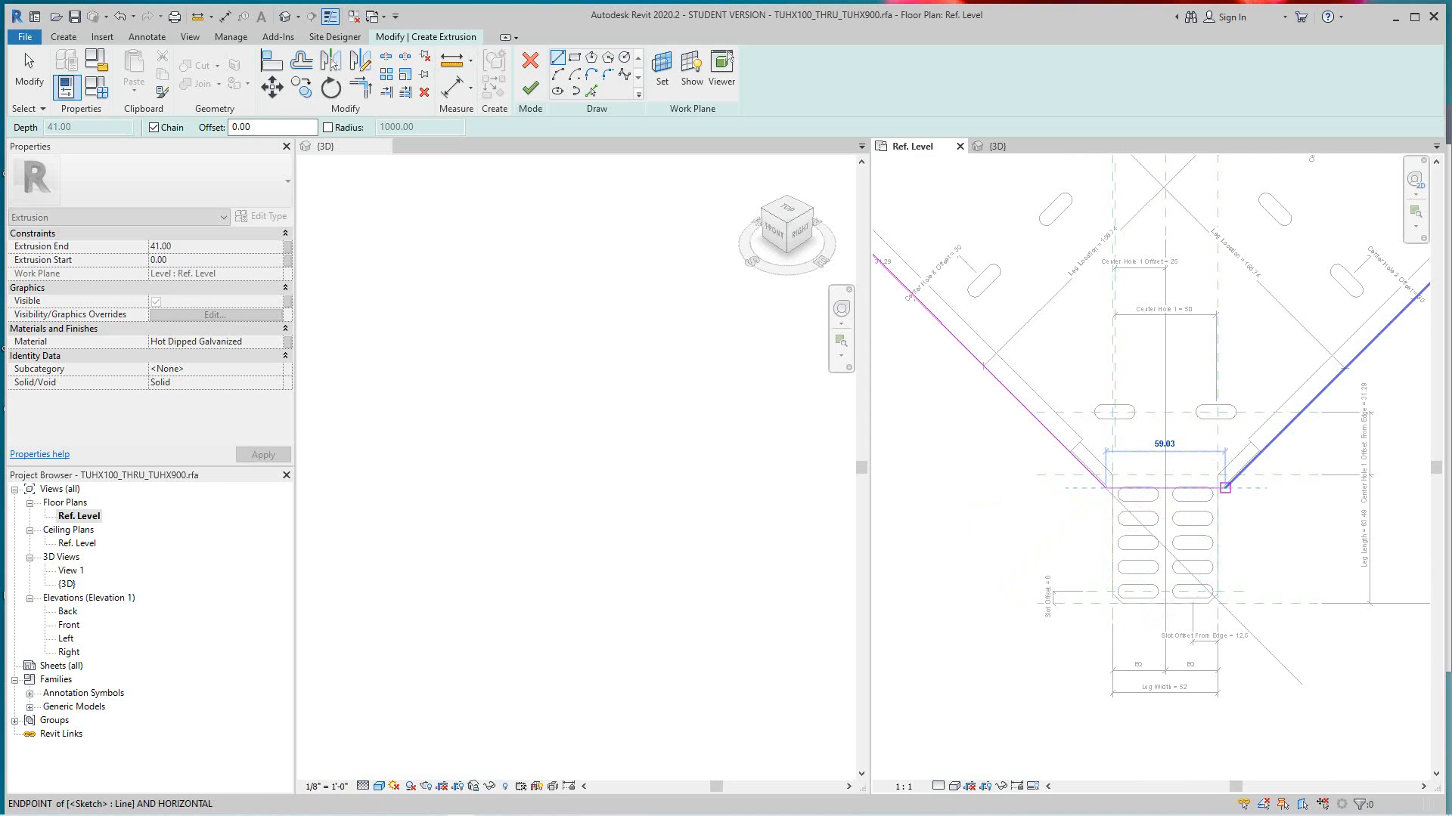
pyautogui.click(1225, 489)
# - Draw a vertical sketch line across the base of the left leg, joining the ends of the two left-hand diagonal lines
pyautogui.scroll(-1, 1167, 418)
pyautogui.moveTo(1167, 418); pyautogui.dragTo(1340, 675, button='middle')
pyautogui.scroll(2, 1059, 461)
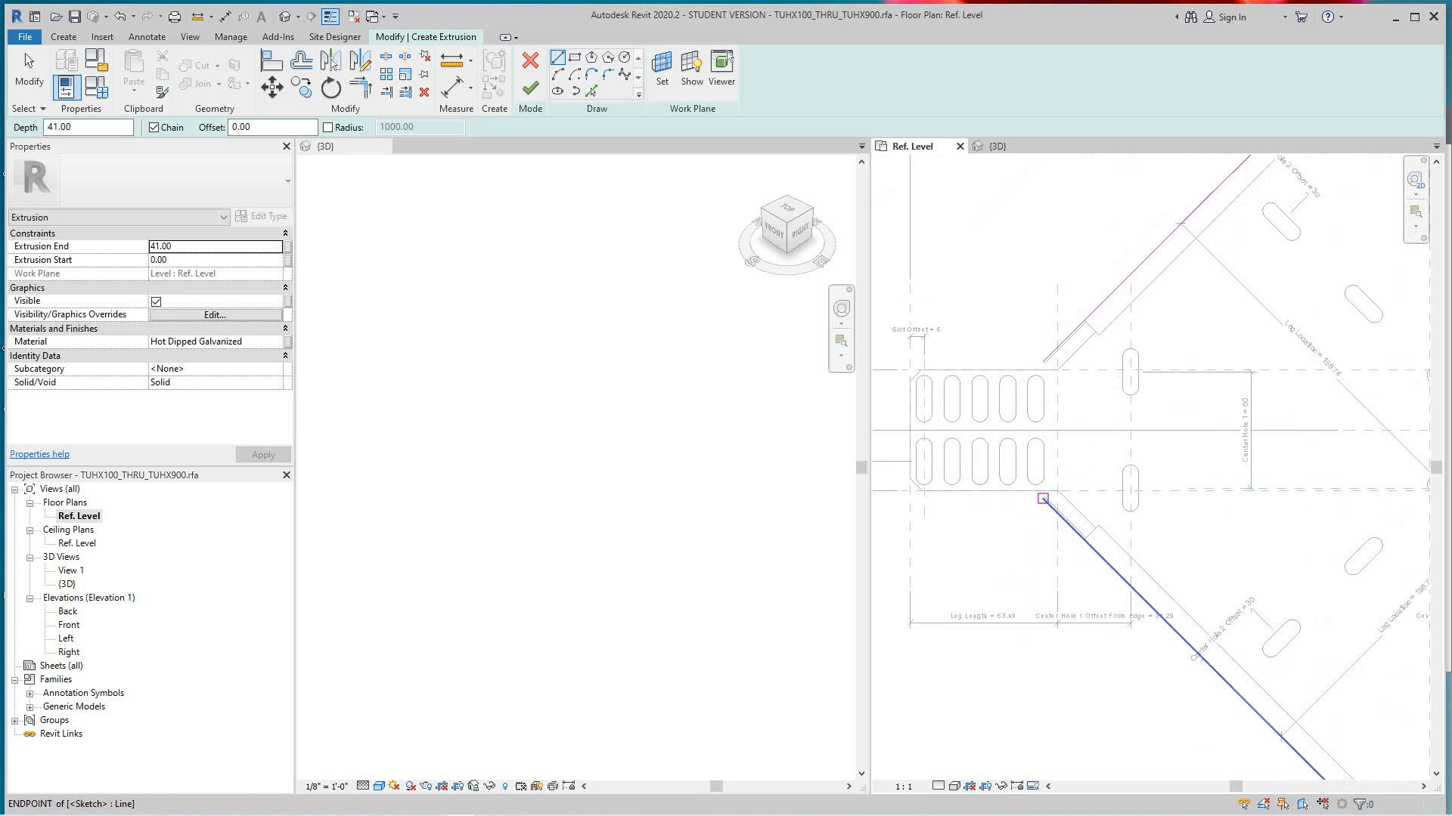
pyautogui.click(1043, 498)
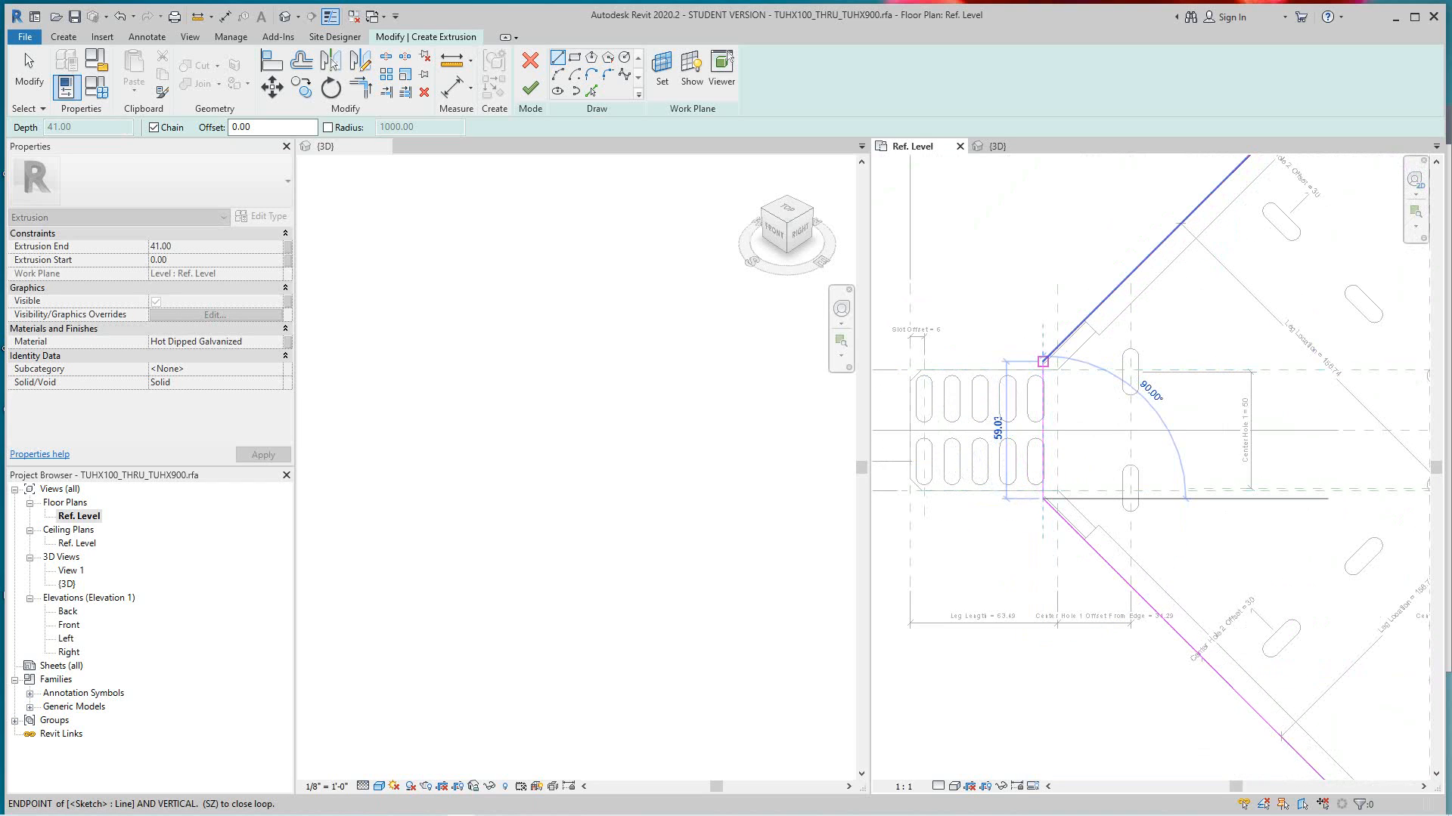
pyautogui.click(1043, 356)
# - Finish the closed octagonal sketch to create the extrusion, and deselect it
pyautogui.scroll(-3, 1162, 440)
pyautogui.scroll(-2, 1147, 458)
pyautogui.moveTo(1147, 458); pyautogui.dragTo(1015, 410, button='middle')
pyautogui.moveTo(1022, 475); pyautogui.dragTo(1023, 502, button='middle')
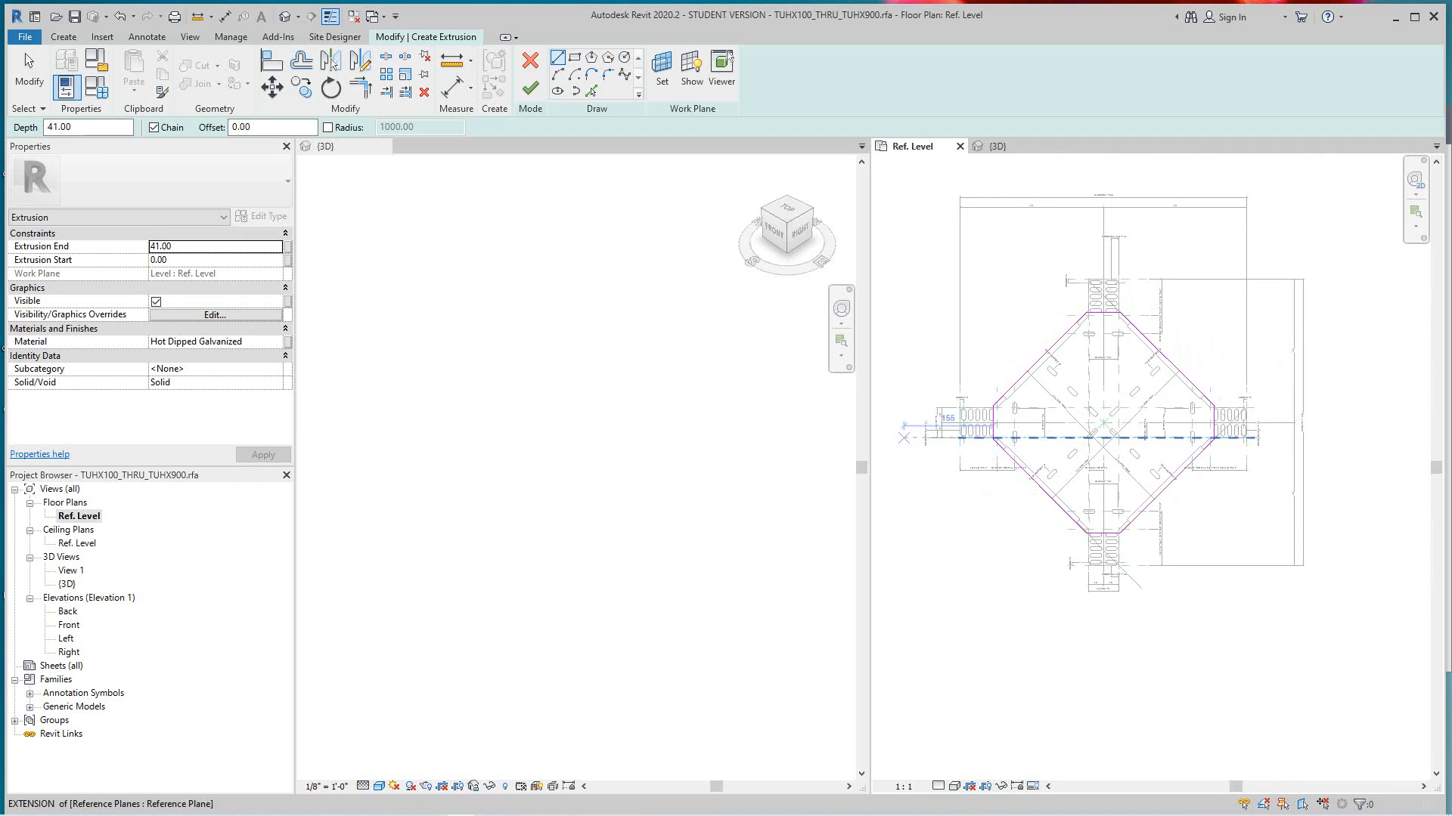
pyautogui.click(530, 88)
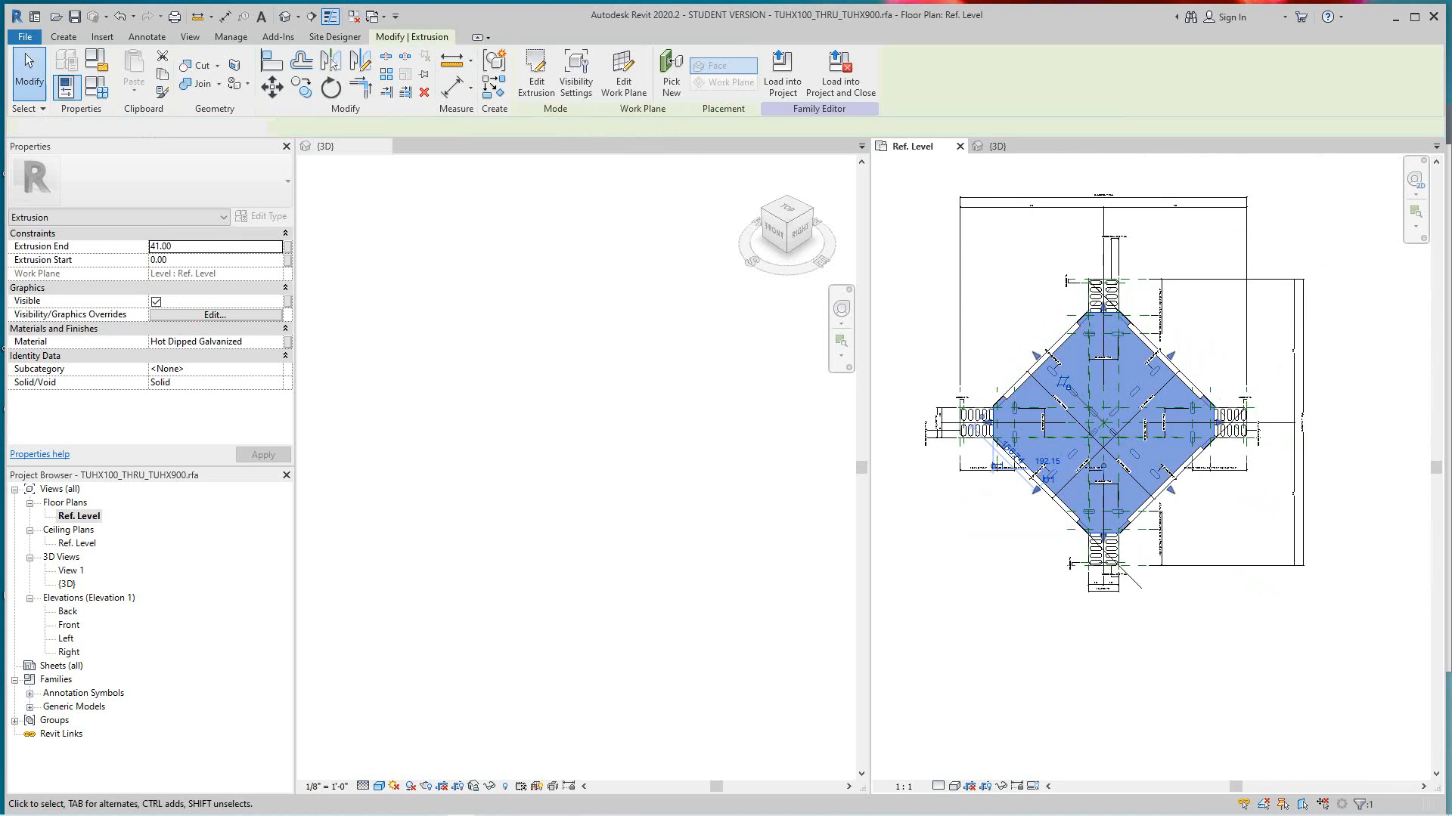
pyautogui.press('Escape')
pyautogui.scroll(-3, 1220, 553)
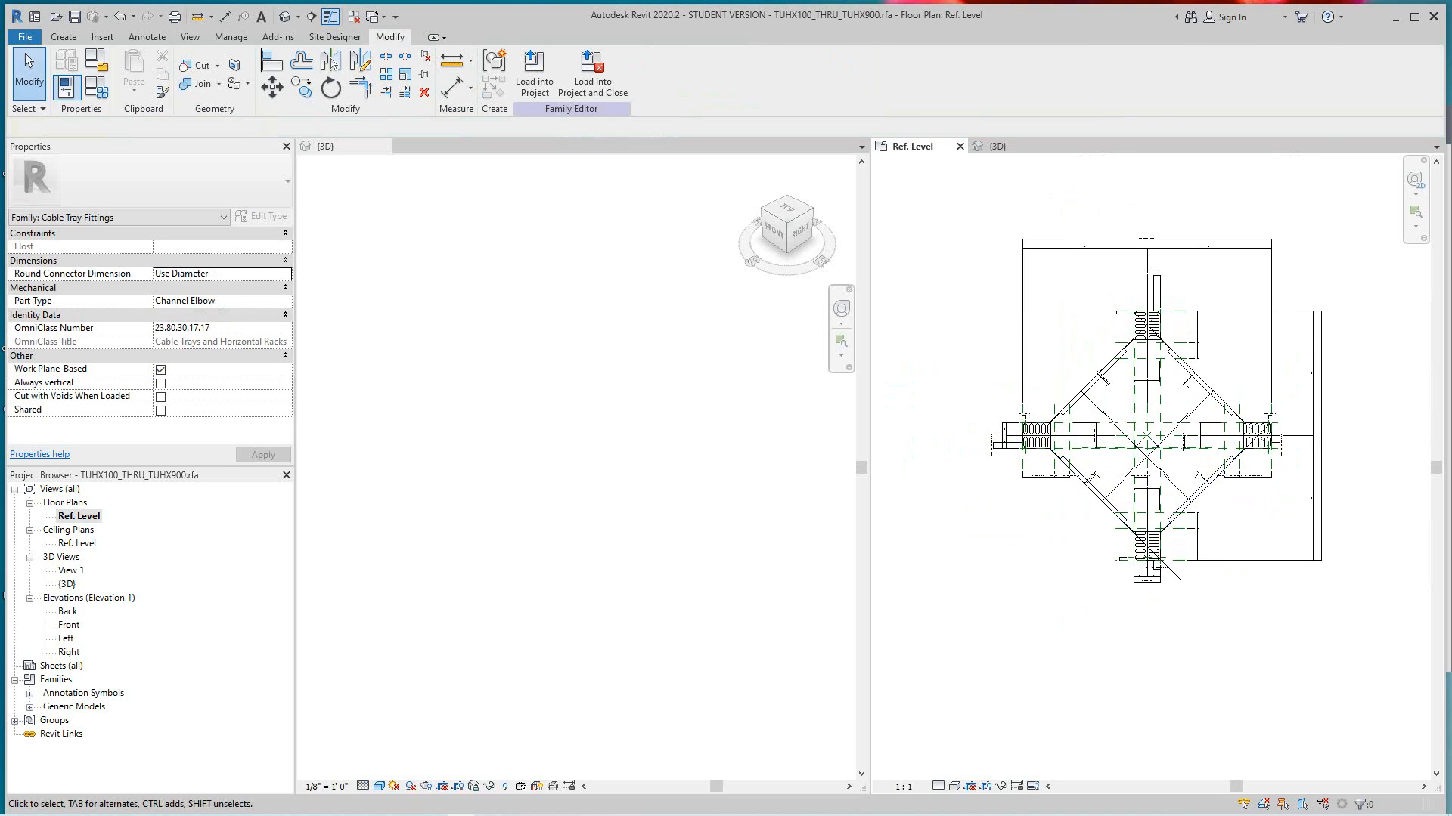
pyautogui.moveTo(1220, 553); pyautogui.dragTo(1225, 533, button='middle')
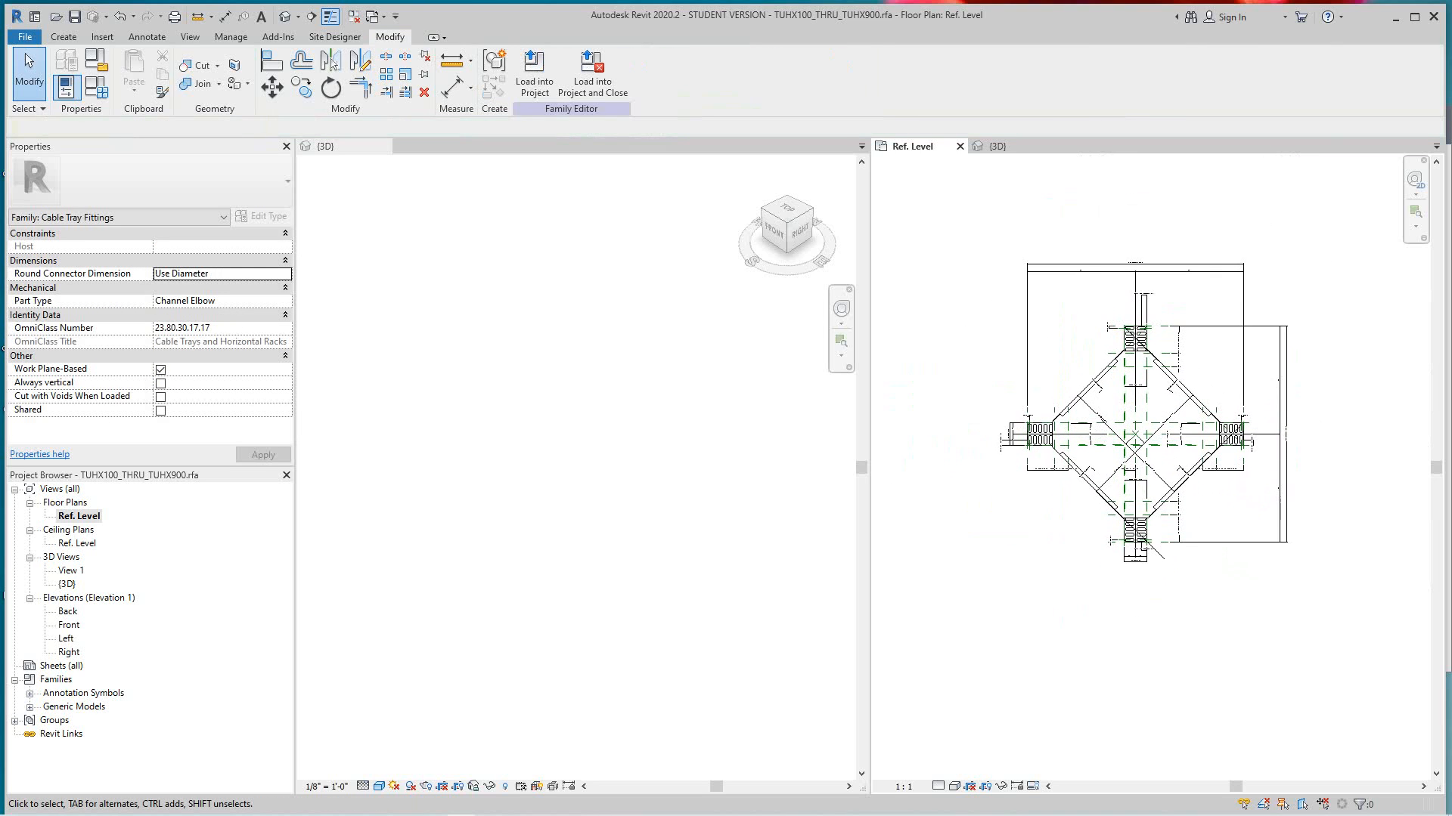
# - Open the Front elevation and examine the height of the new extrusion against the side flanges
pyautogui.doubleClick(69, 624)
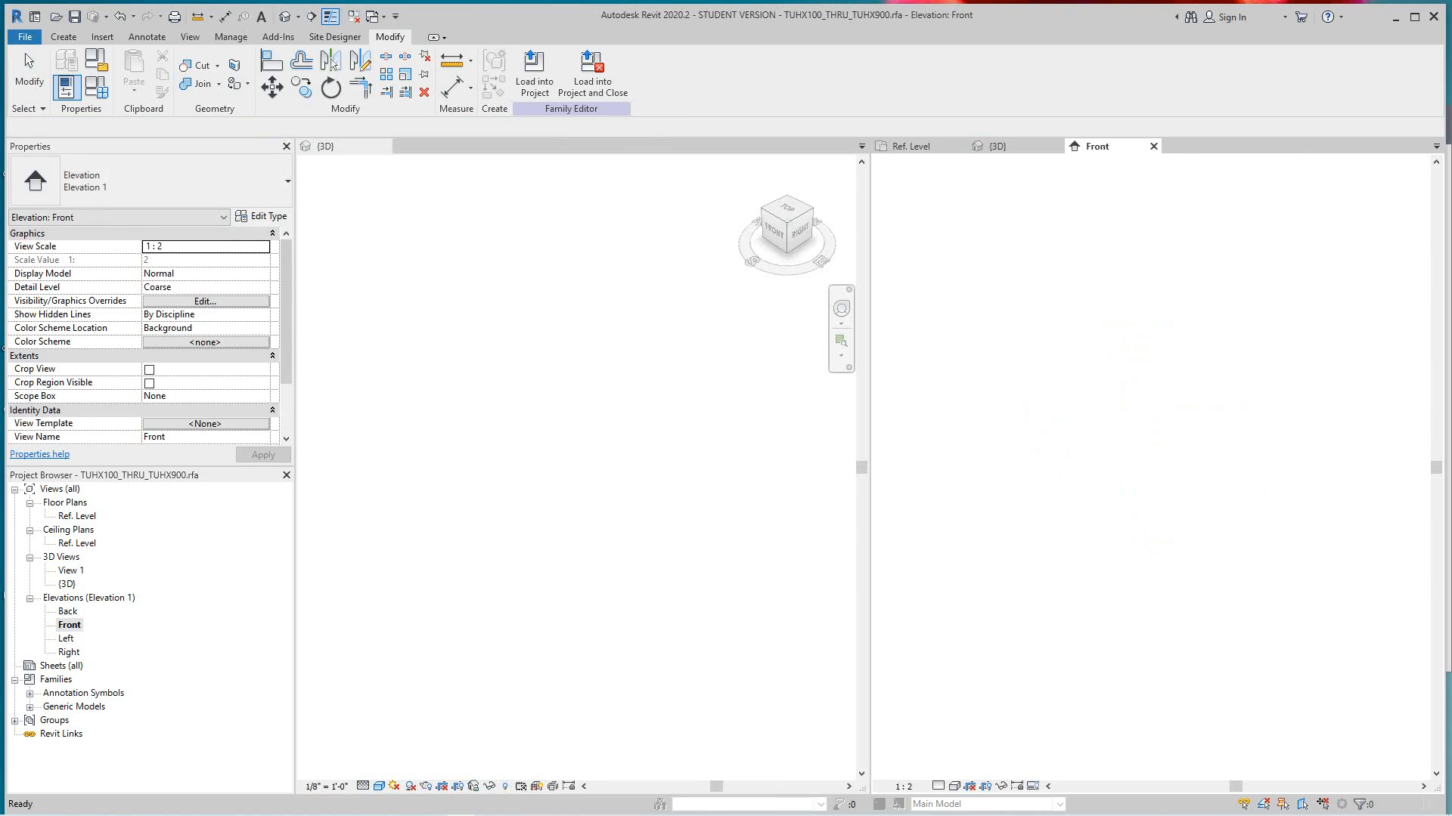
pyautogui.scroll(5, 1186, 688)
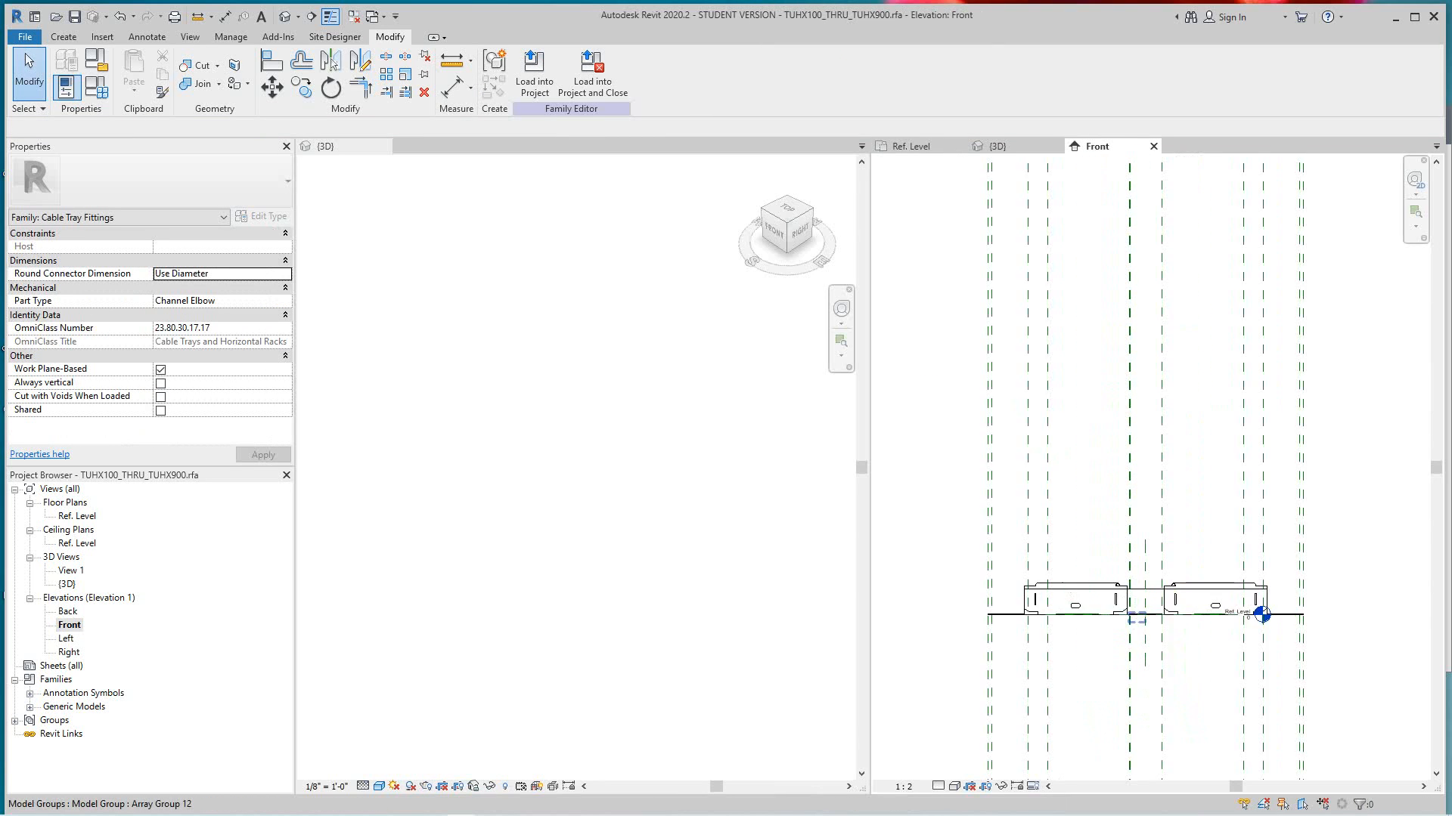
pyautogui.scroll(-3, 1194, 459)
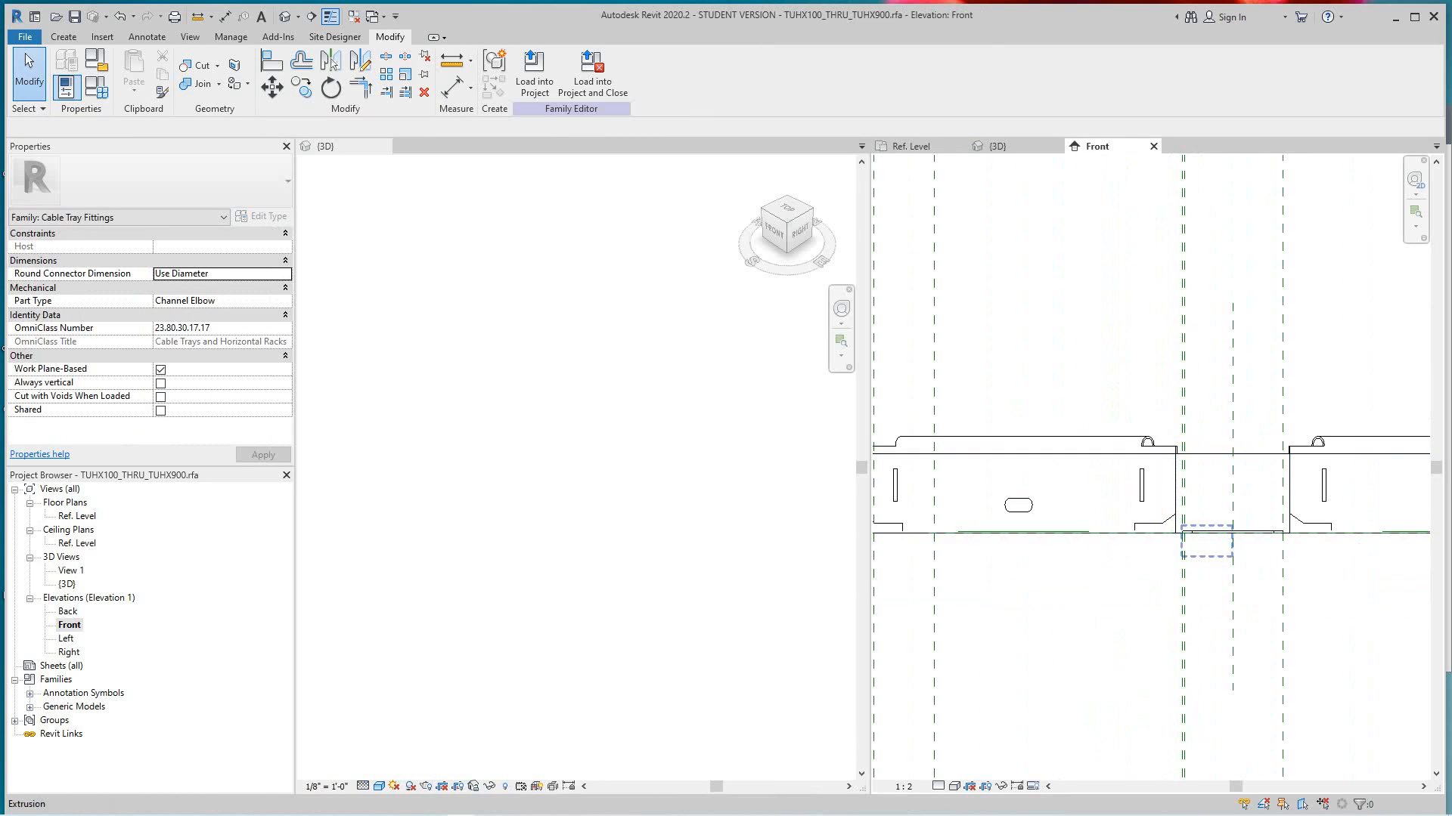
pyautogui.click(1213, 455)
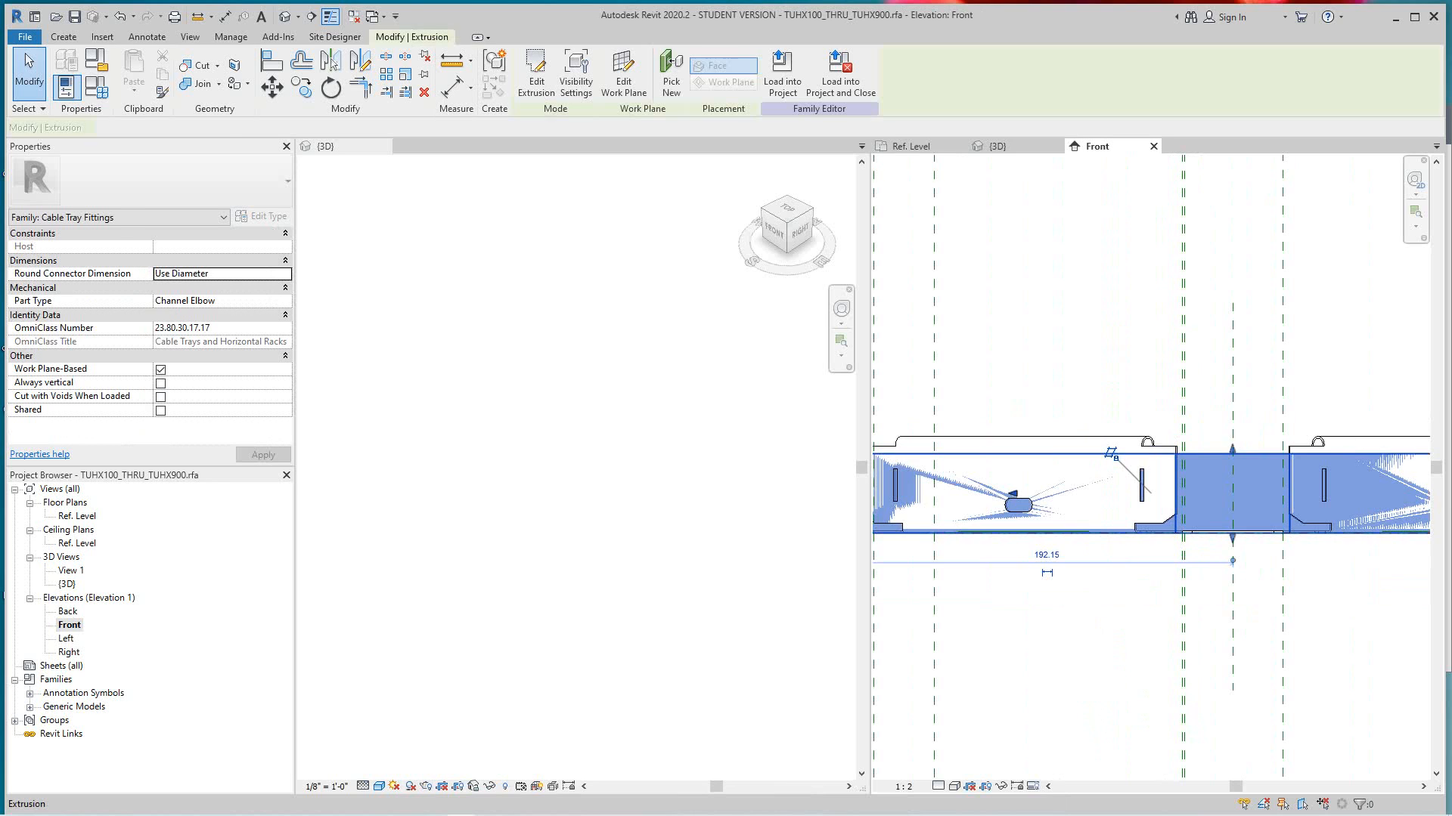
pyautogui.scroll(-5, 1213, 455)
pyautogui.press('Escape')
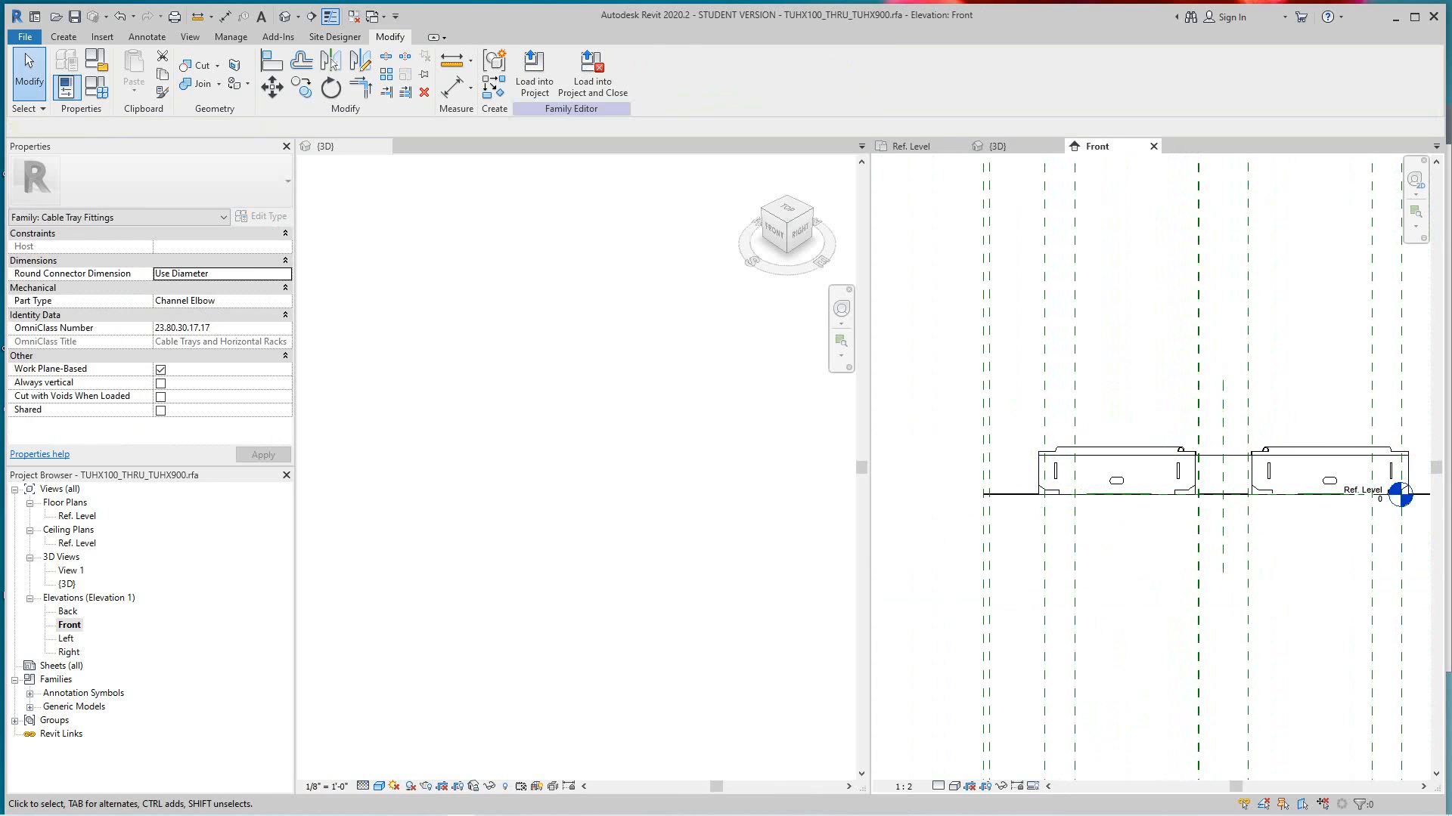
pyautogui.moveTo(1240, 431); pyautogui.dragTo(1141, 410, button='middle')
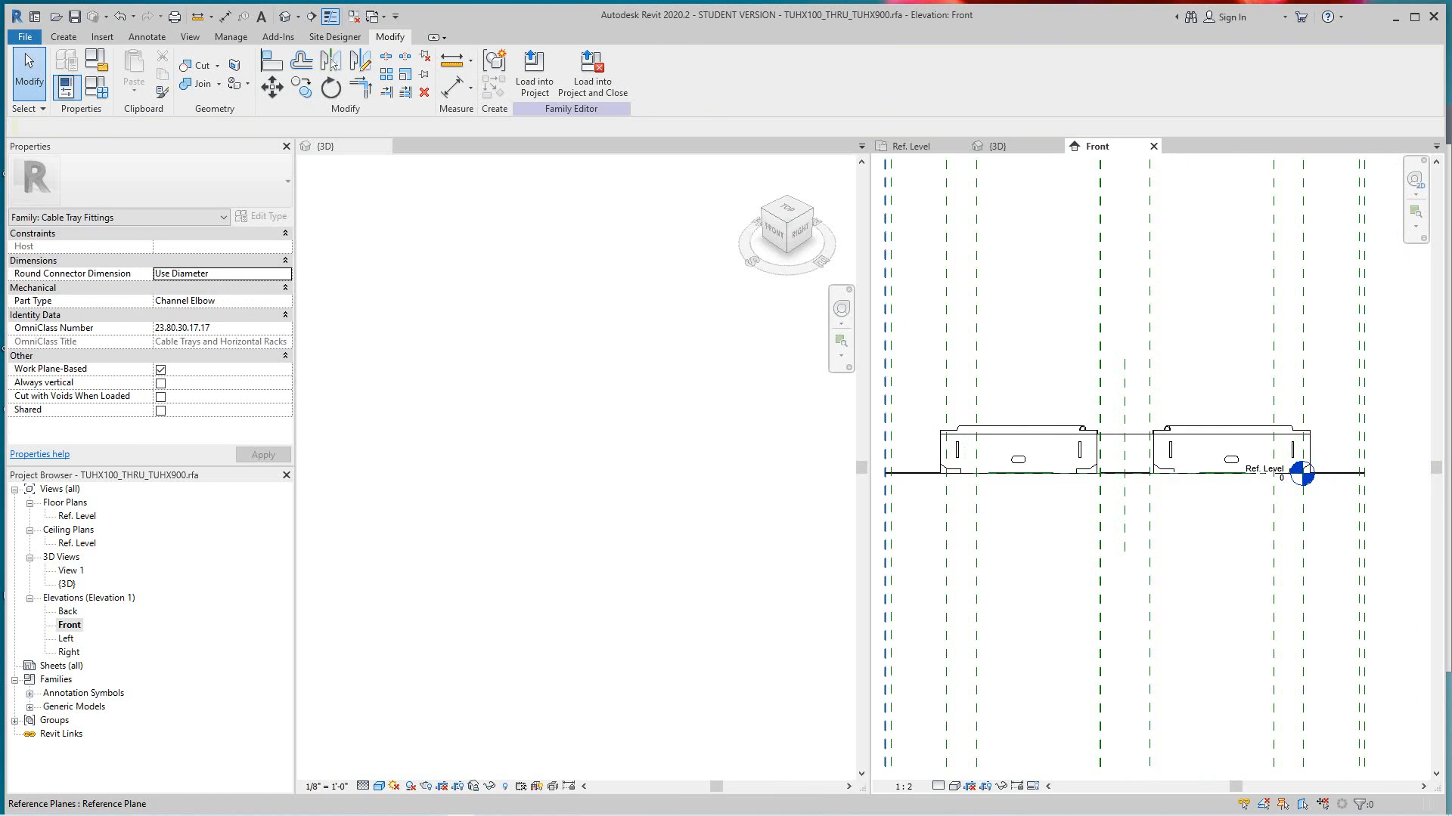
# - Open the Left elevation and examine where the extrusion's top edge sits relative to the side flanges
pyautogui.doubleClick(66, 638)
pyautogui.scroll(7, 1155, 685)
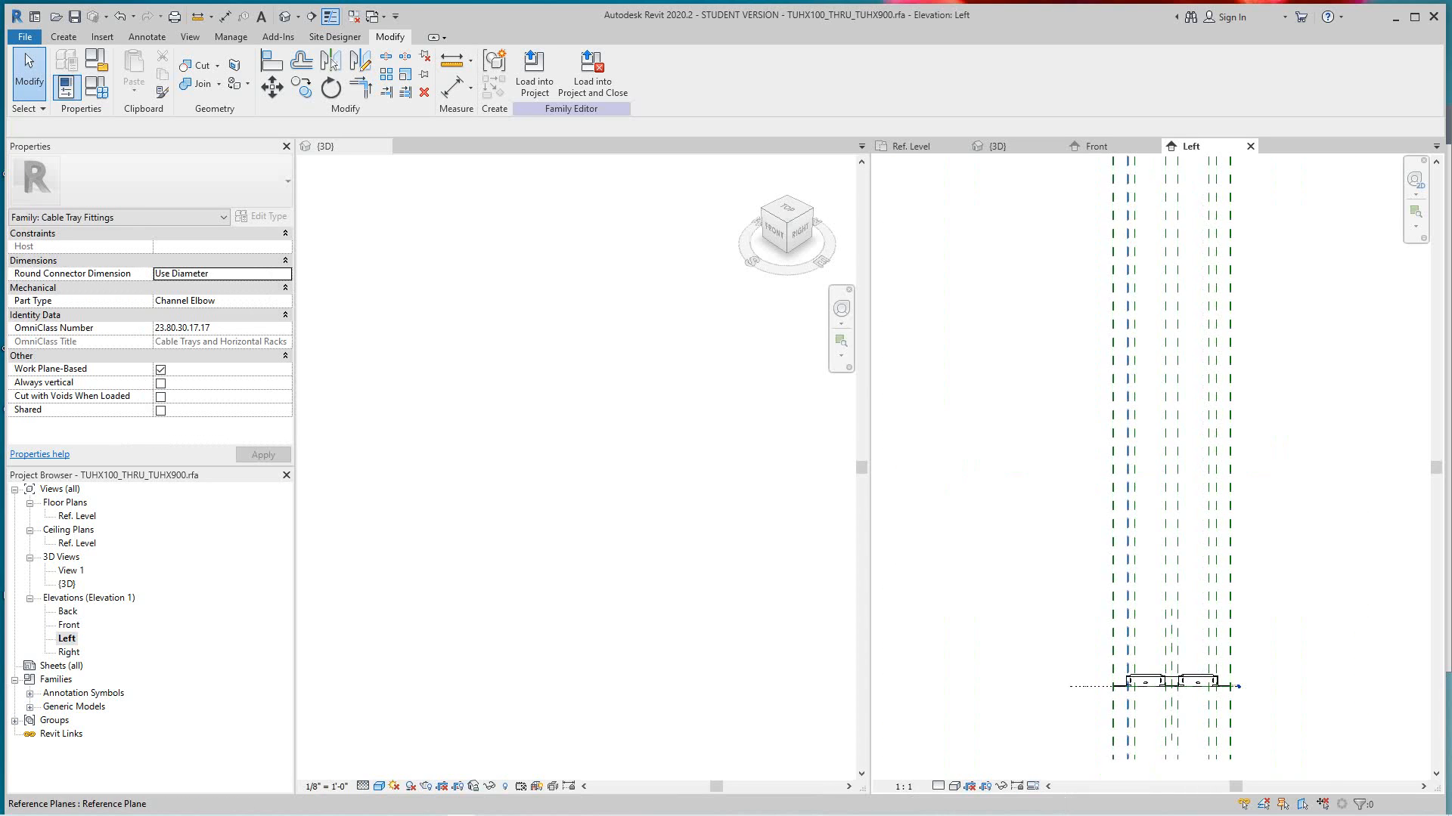
pyautogui.scroll(1, 1167, 678)
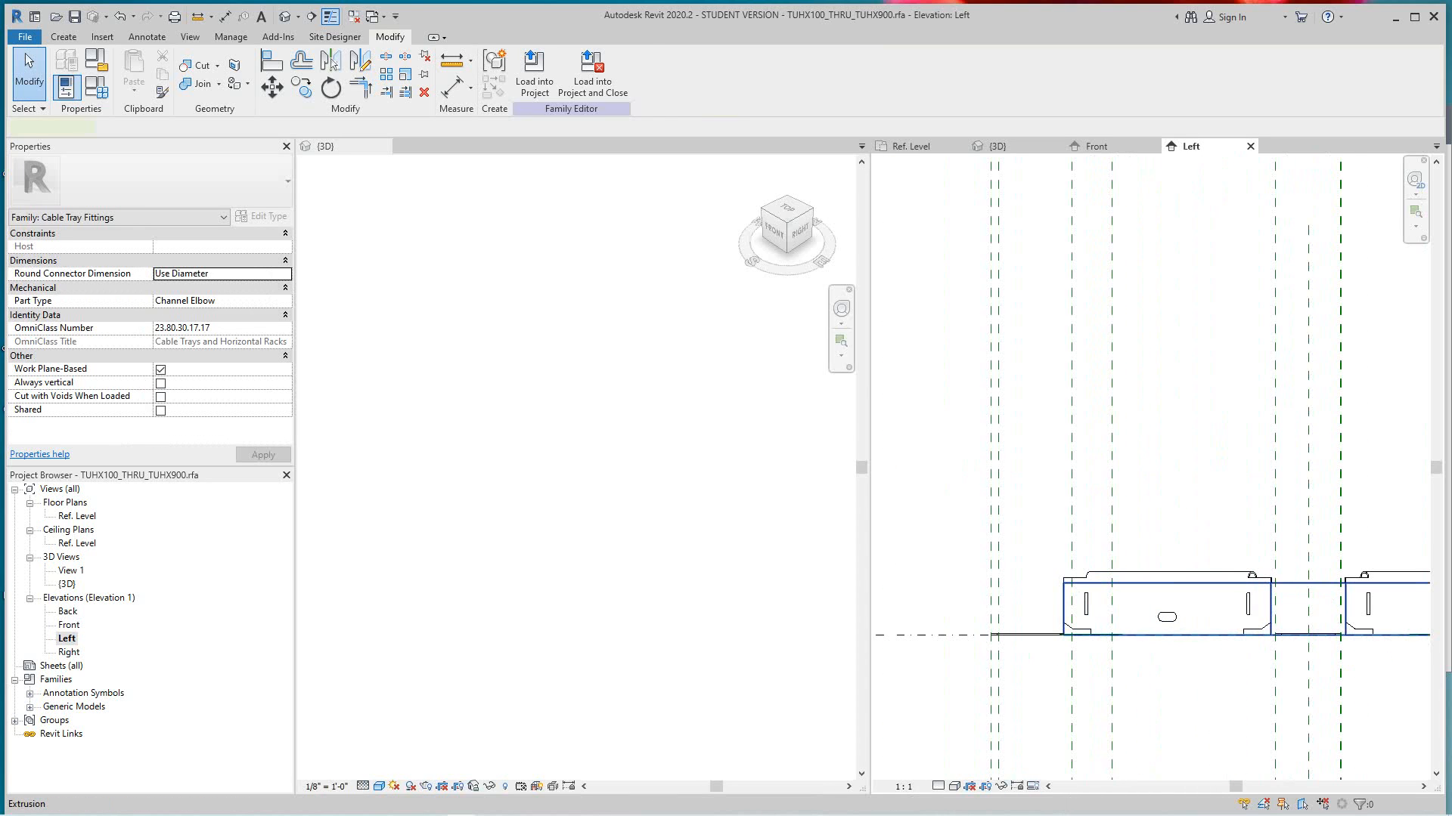
pyautogui.click(1288, 583)
pyautogui.press('Escape')
pyautogui.scroll(-3, 1287, 584)
pyautogui.moveTo(1323, 617); pyautogui.dragTo(1224, 611, button='middle')
pyautogui.scroll(2, 1224, 611)
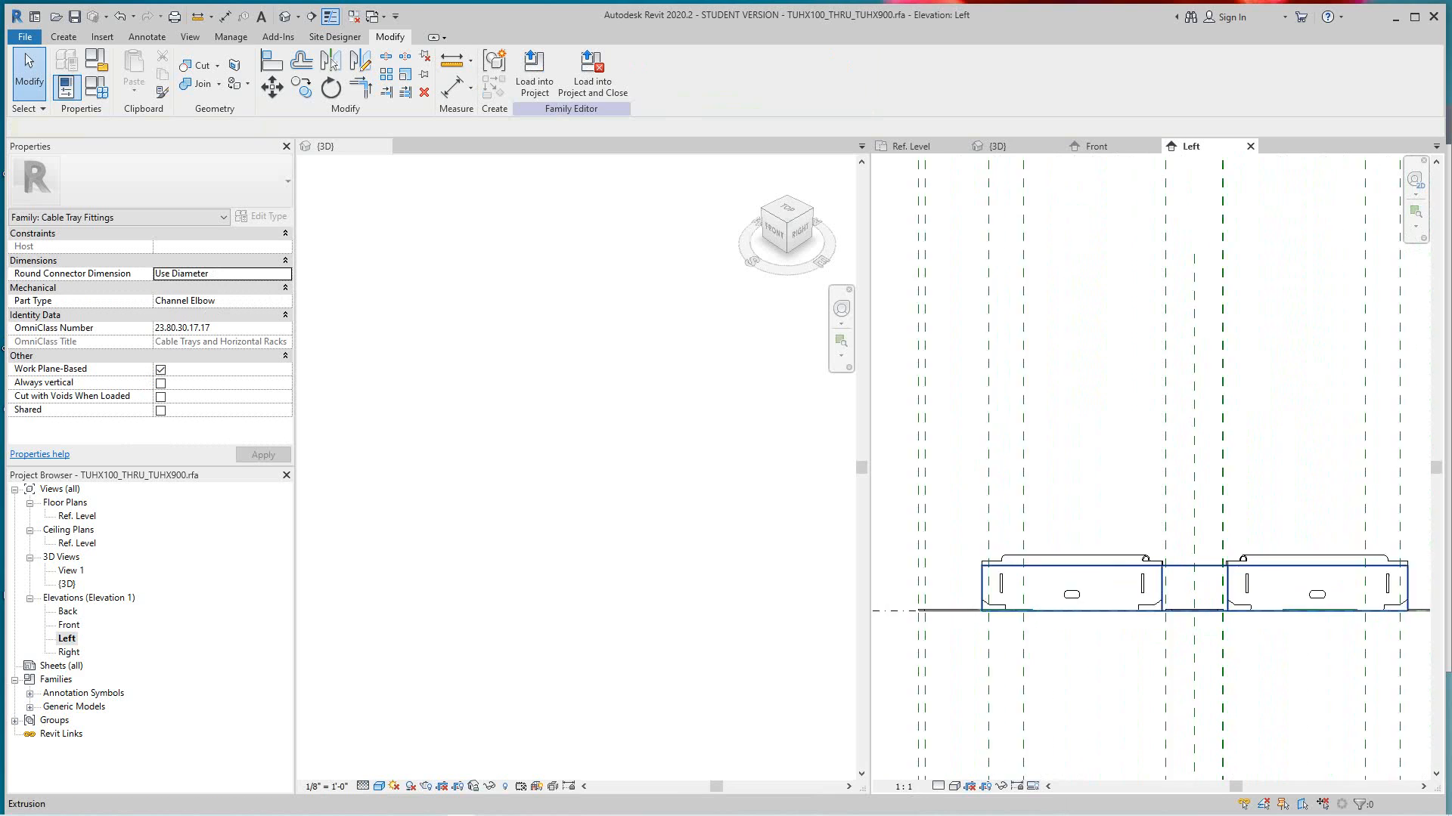
pyautogui.scroll(3, 1198, 584)
pyautogui.scroll(-5, 1189, 554)
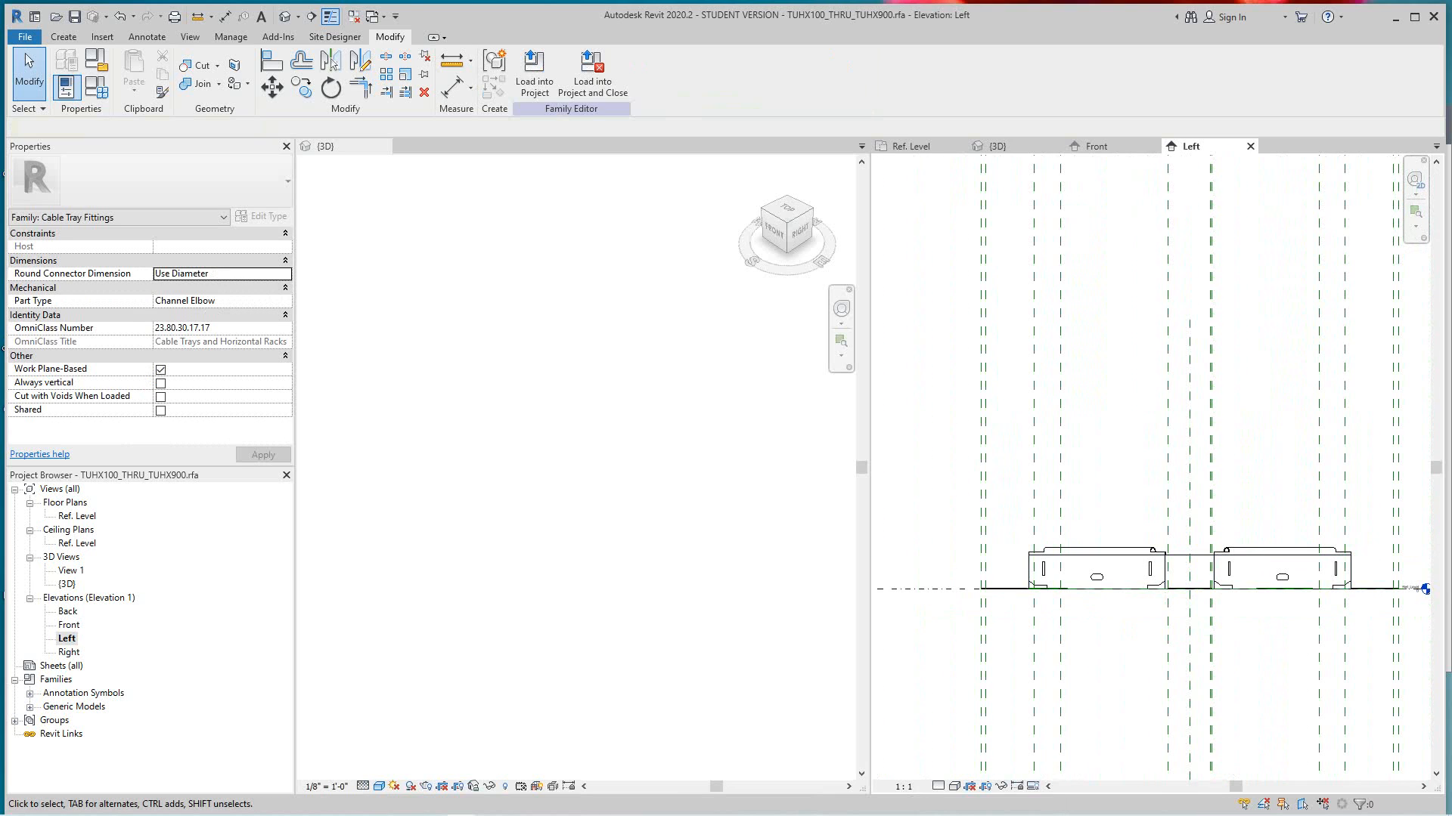
# - Look at the fitting in the Right and Back elevations
pyautogui.doubleClick(69, 652)
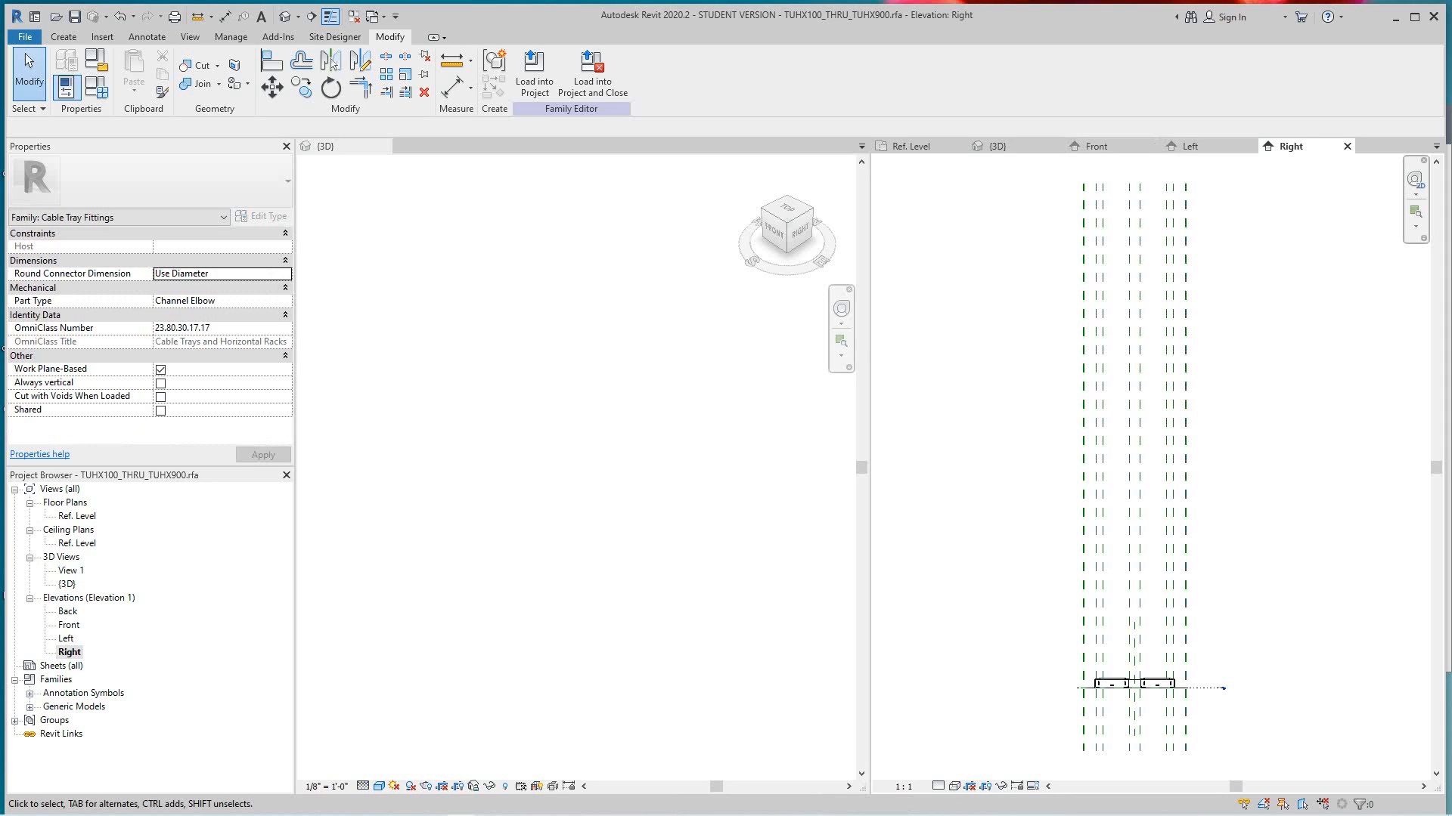
pyautogui.doubleClick(68, 610)
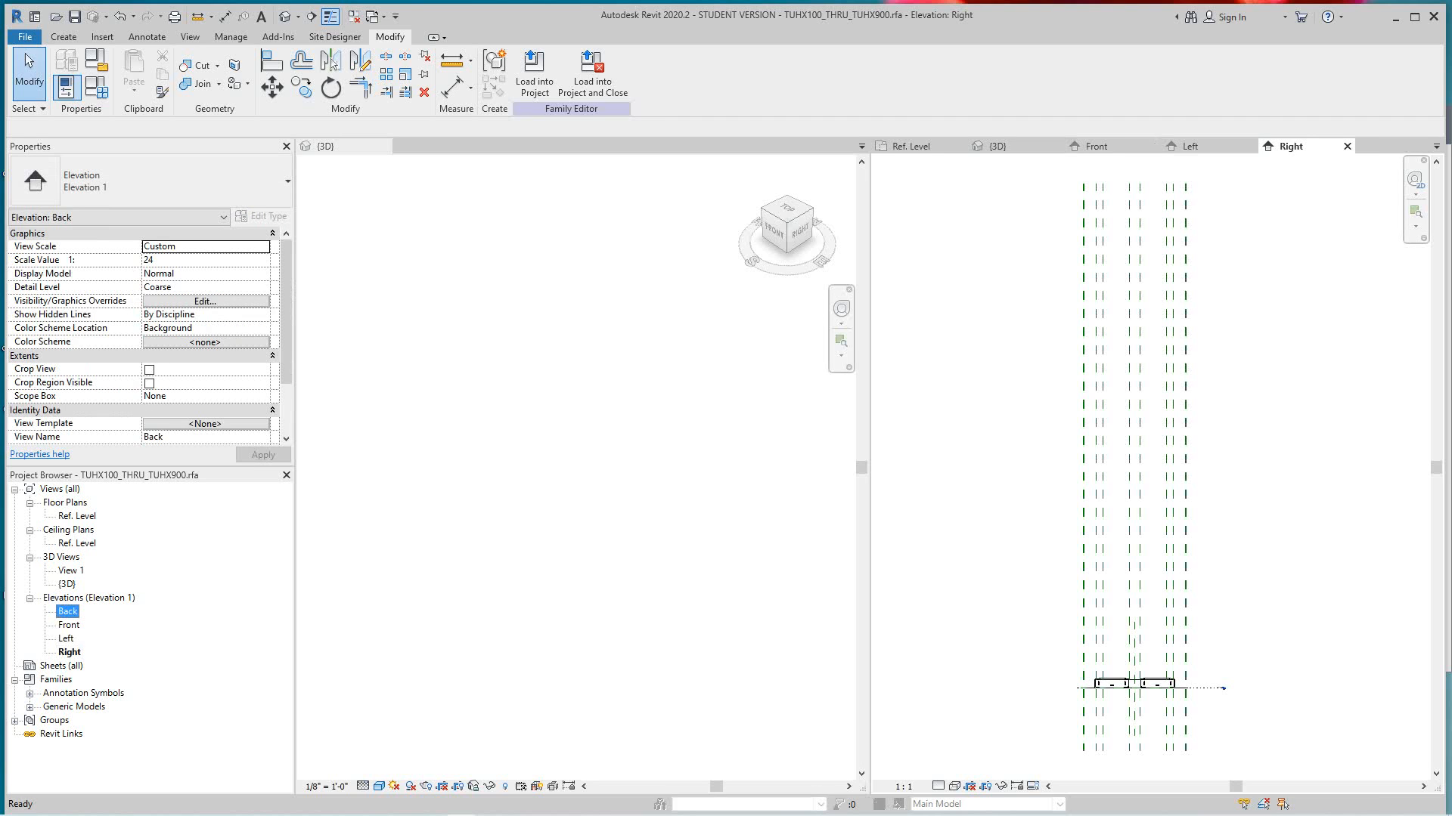
pyautogui.scroll(8, 1156, 684)
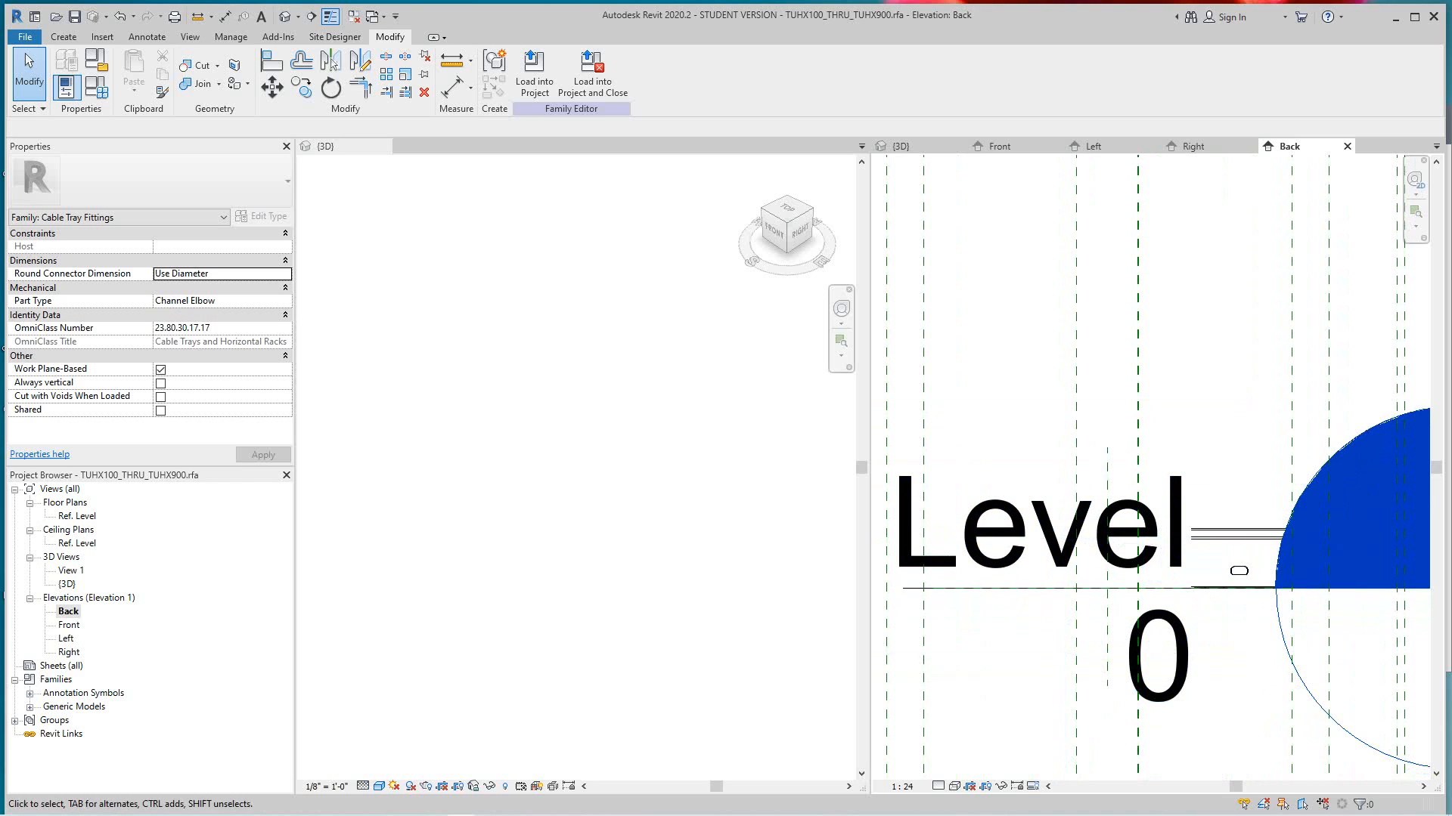
pyautogui.scroll(-3, 1249, 548)
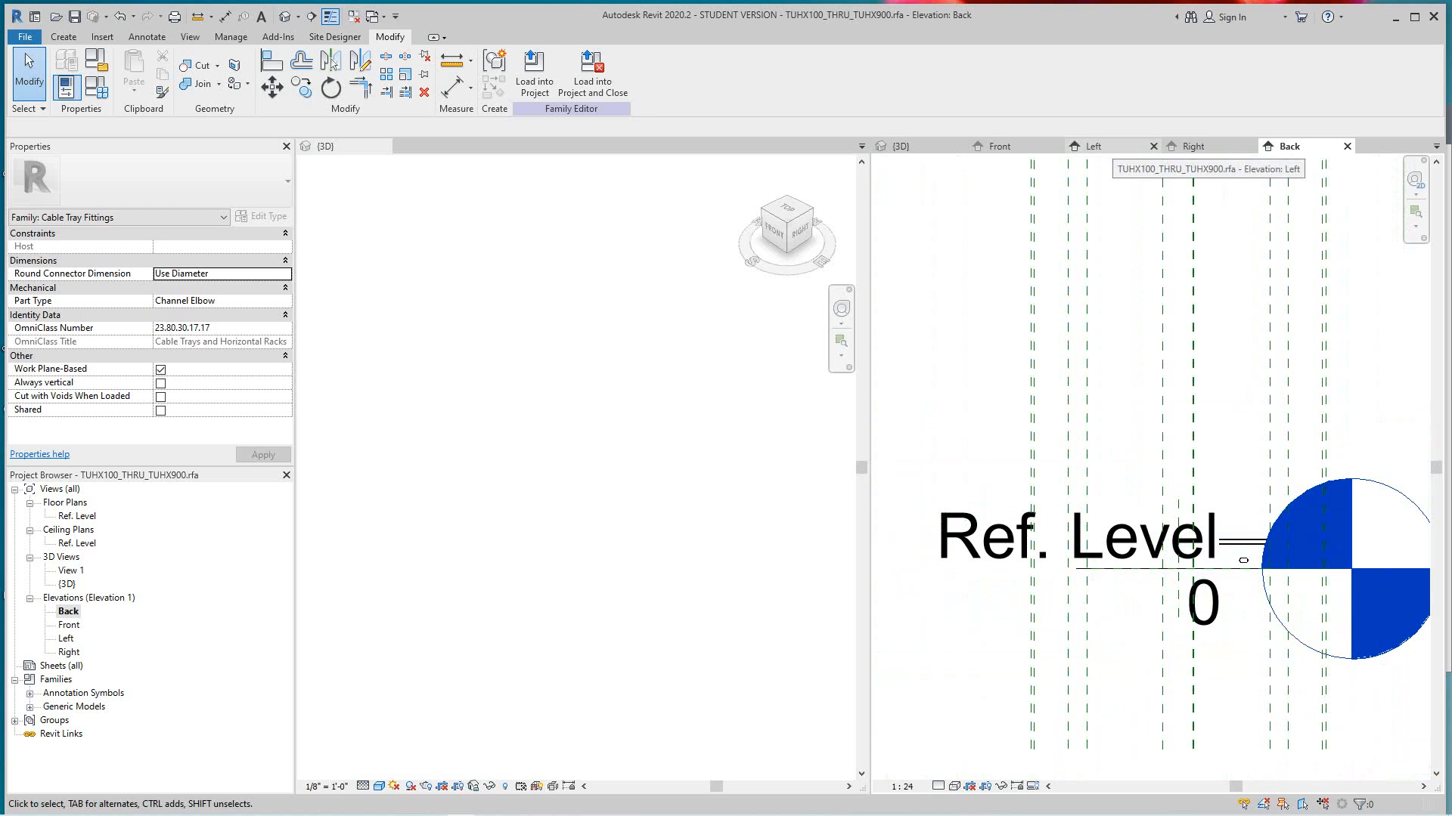
# - Return to the Left elevation and compare the extrusion's top edge with the upper edge of the adjacent flange
pyautogui.click(1094, 146)
pyautogui.scroll(2, 1180, 563)
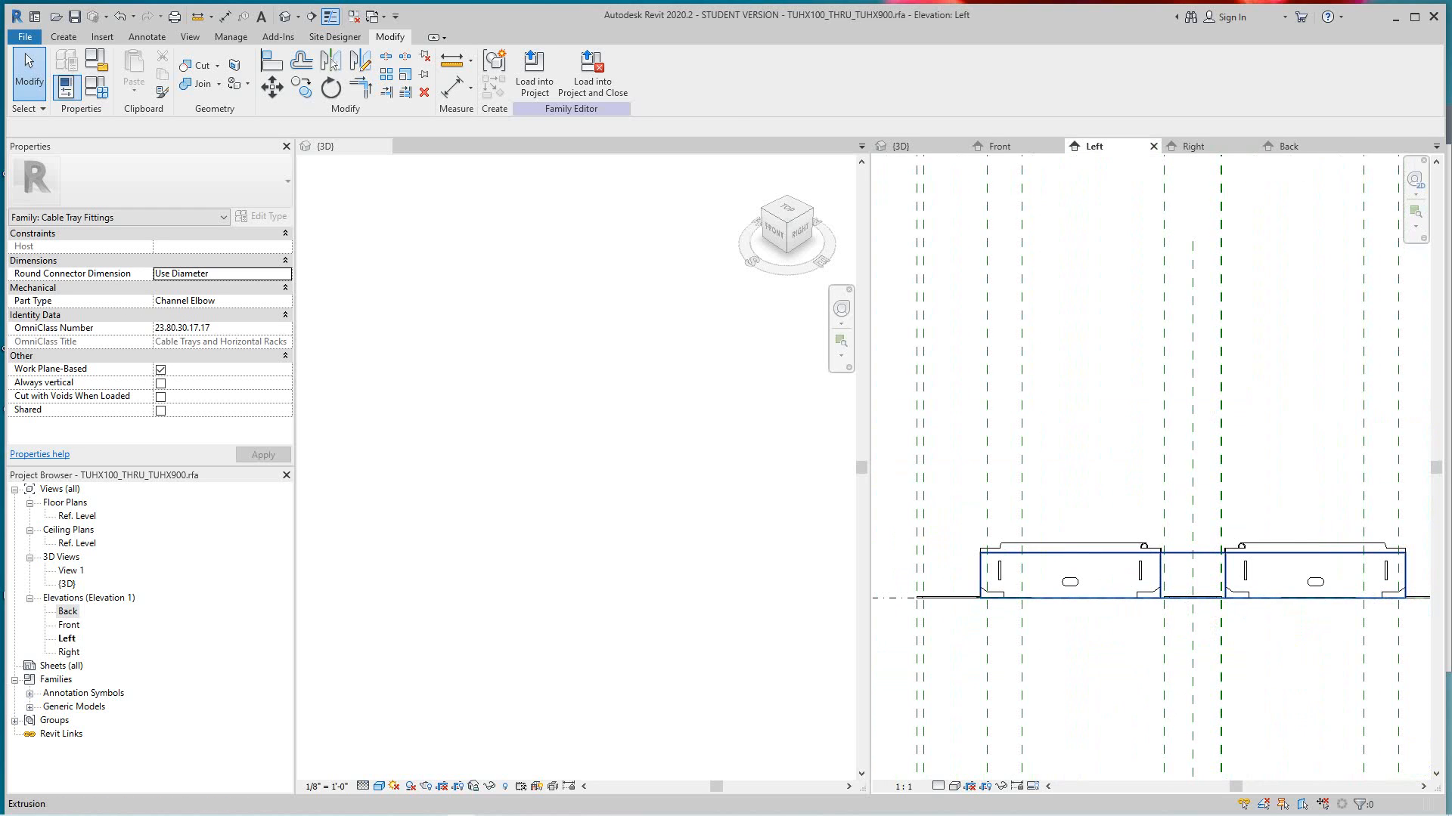
pyautogui.click(1179, 563)
pyautogui.moveTo(1180, 563); pyautogui.dragTo(1144, 524, button='middle')
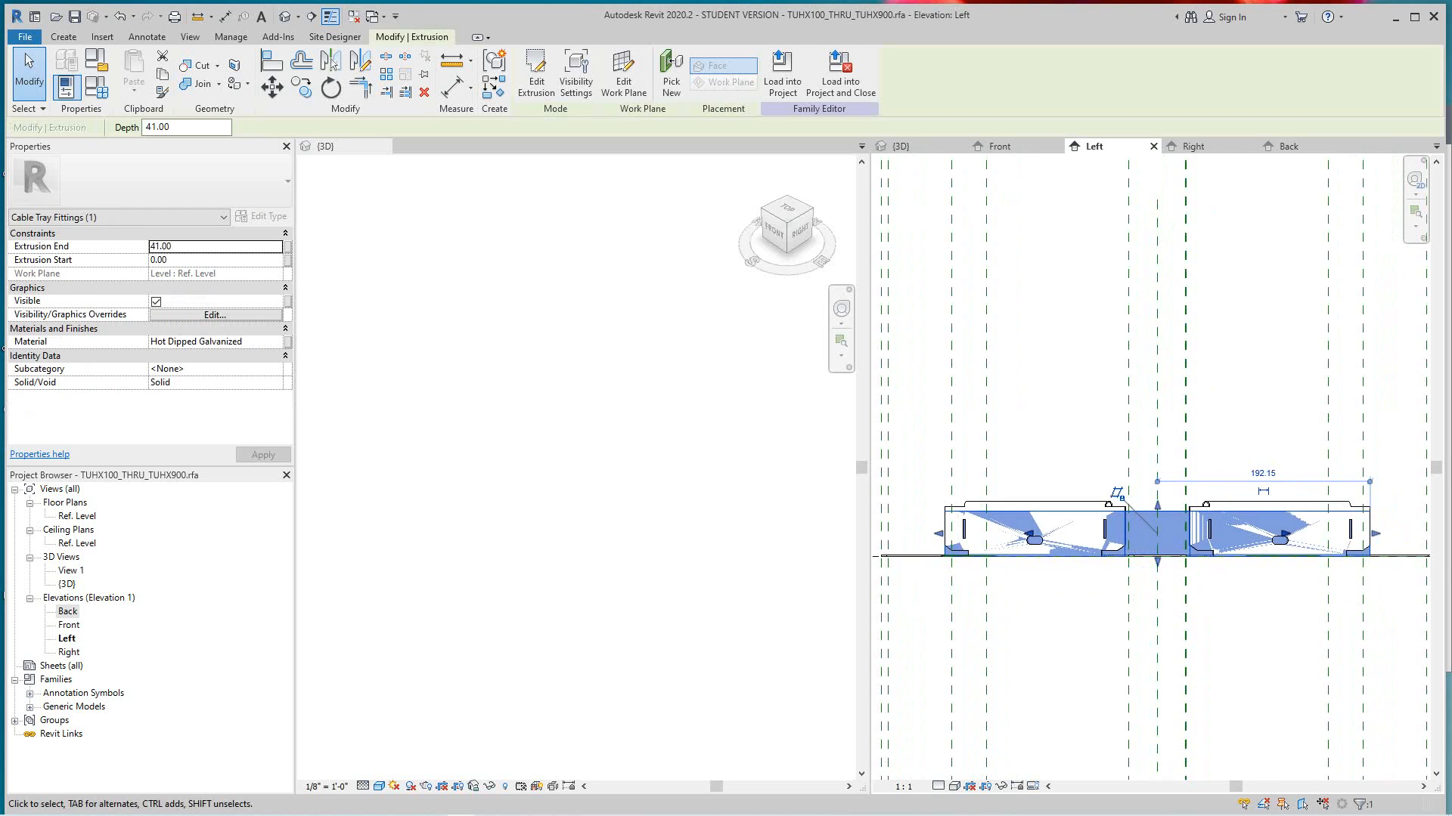
pyautogui.press('Escape')
pyautogui.scroll(6, 1131, 492)
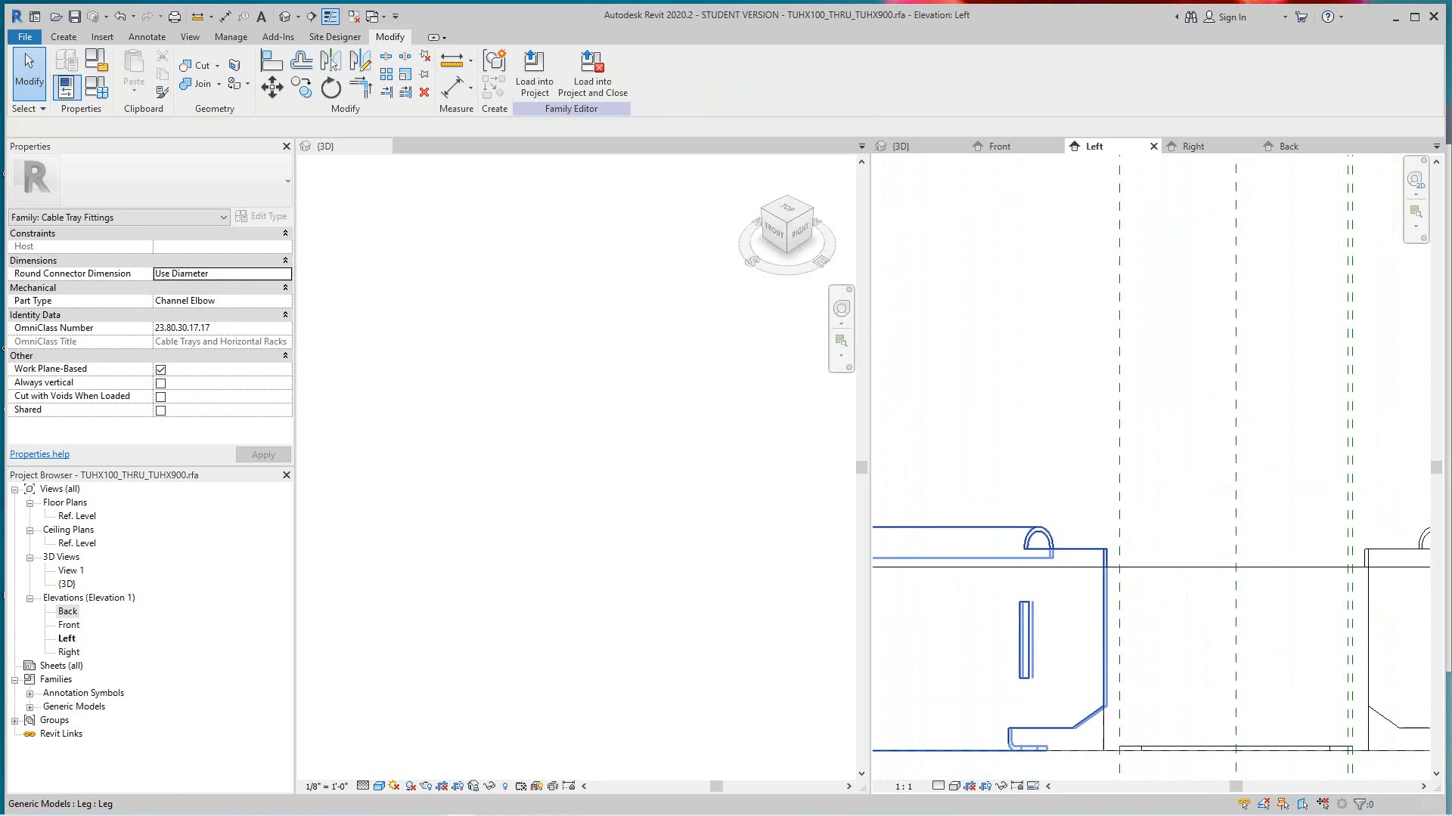
pyautogui.scroll(-3, 1092, 540)
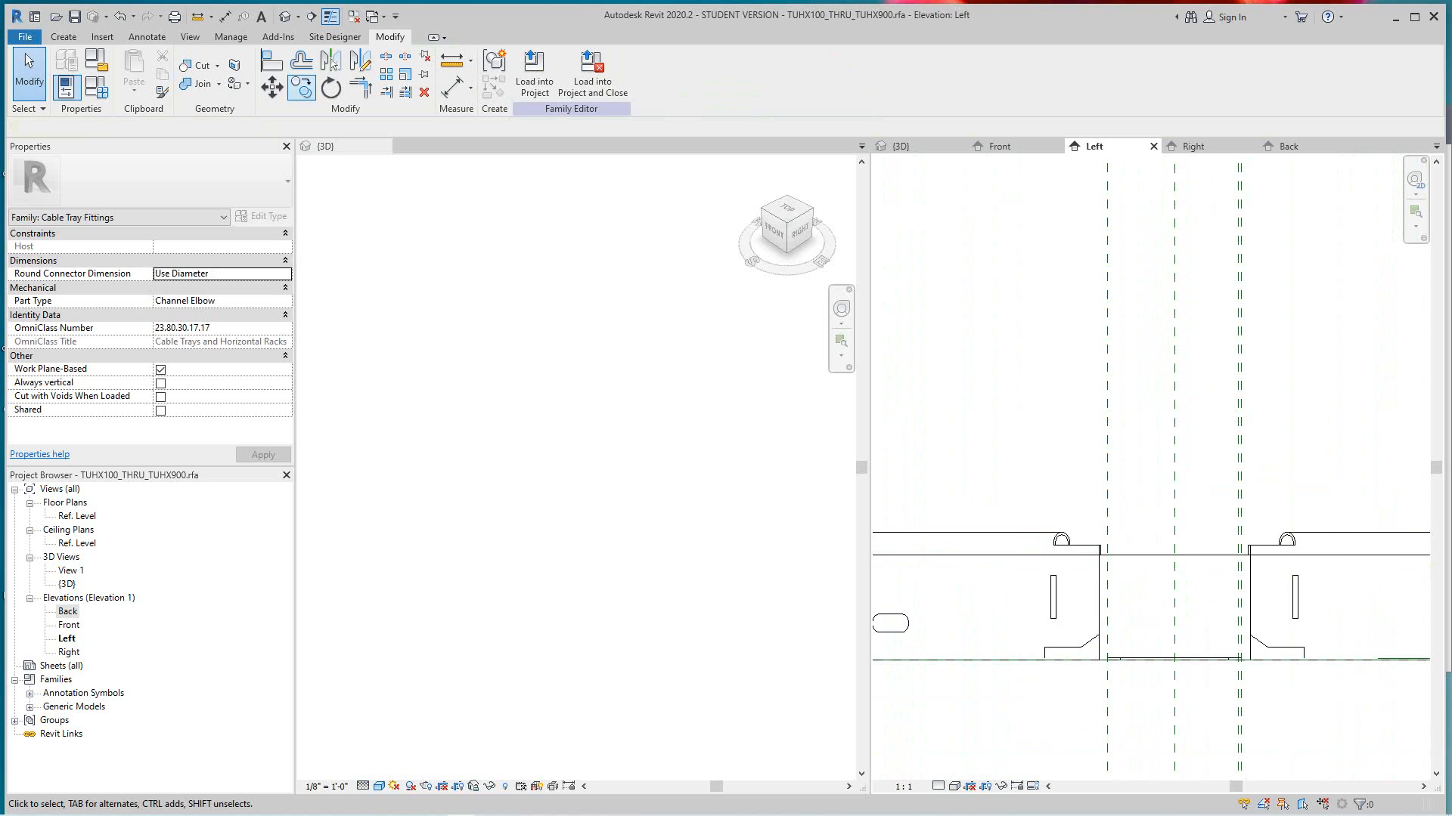
# - Align the extrusion's top edge with the upper edge of the adjacent flange and lock the alignment
pyautogui.press('a')
pyautogui.press('l')
pyautogui.scroll(2, 1069, 549)
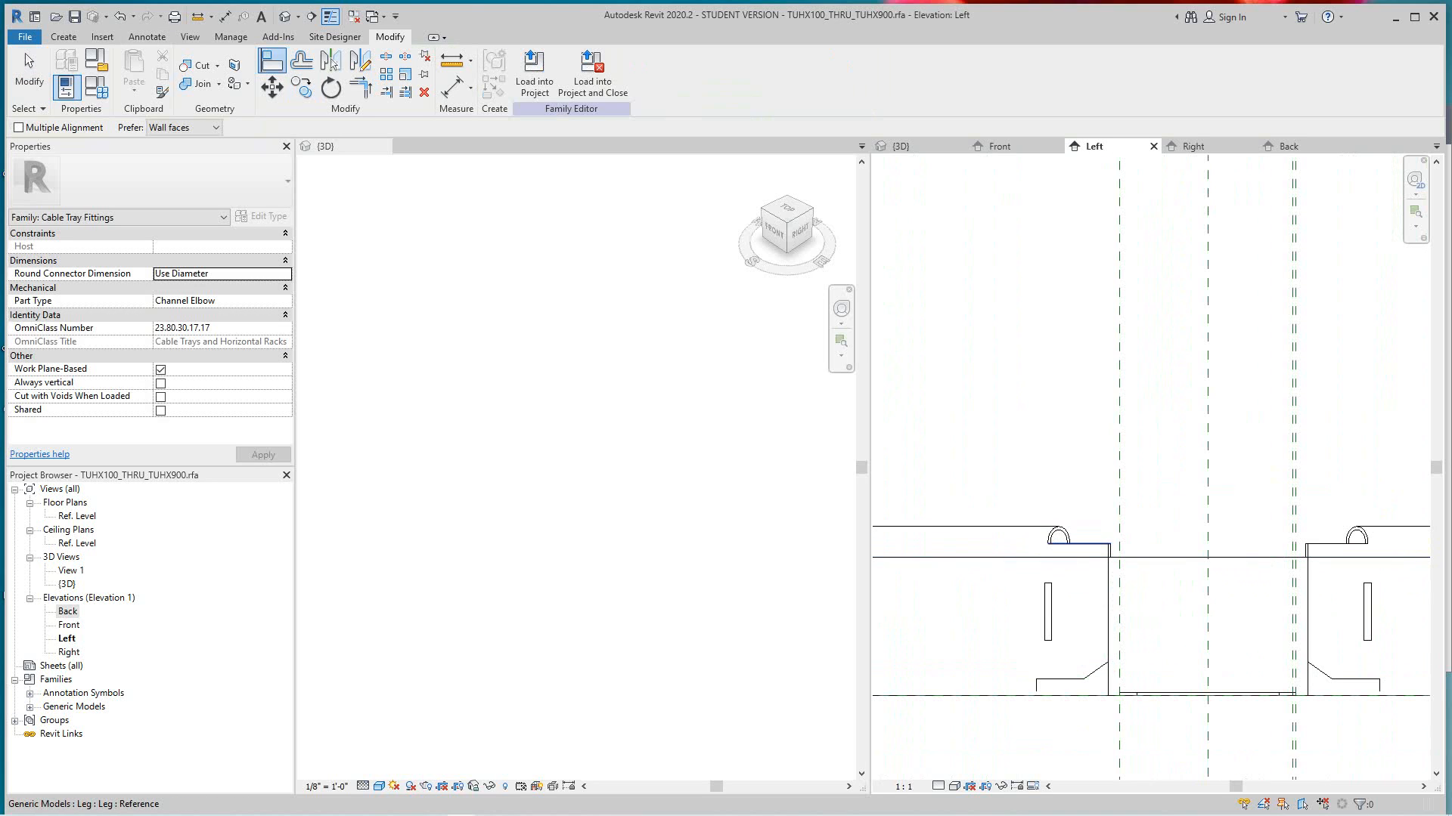
pyautogui.click(1085, 544)
pyautogui.click(1149, 558)
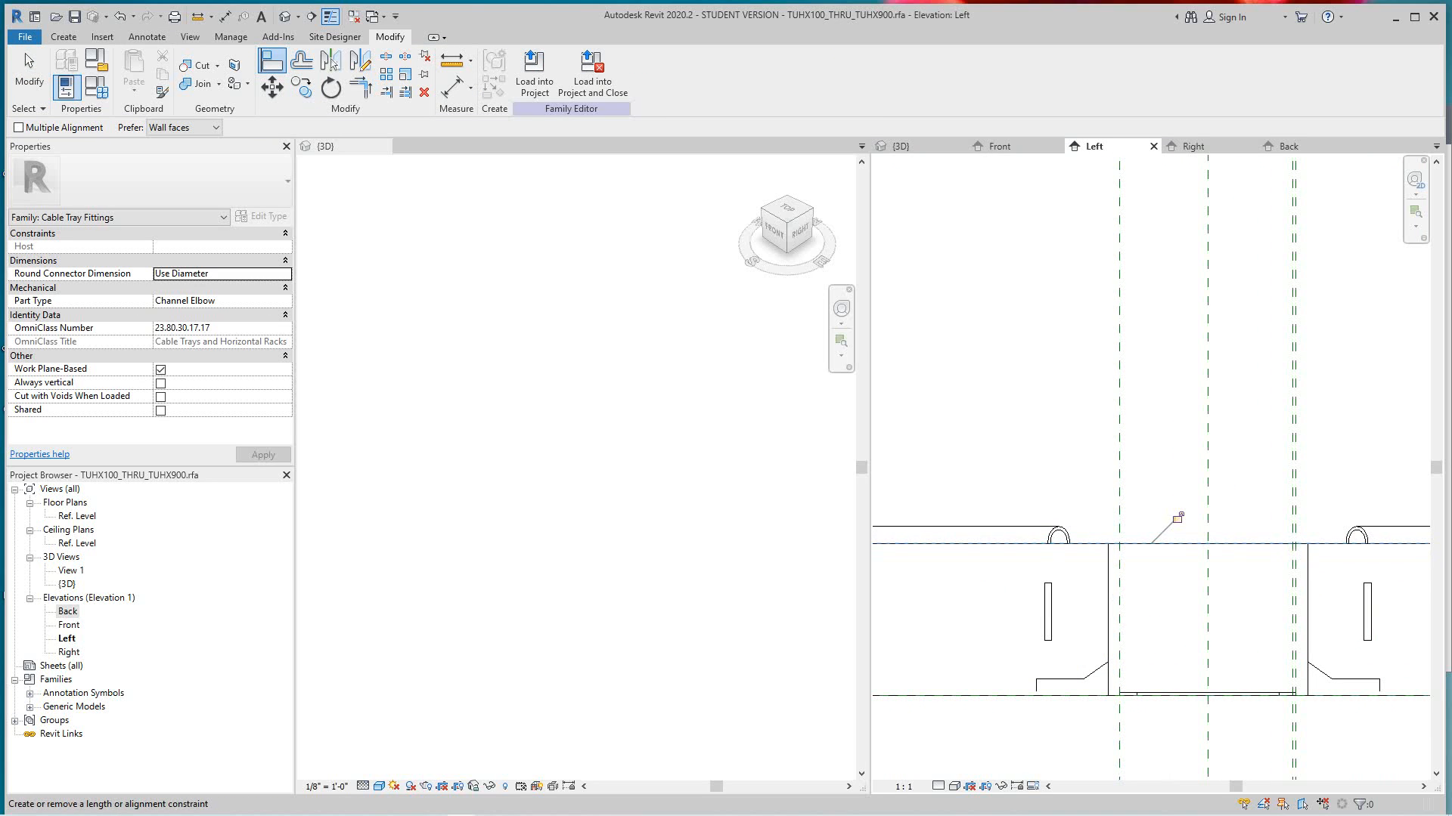
pyautogui.scroll(-5, 1134, 507)
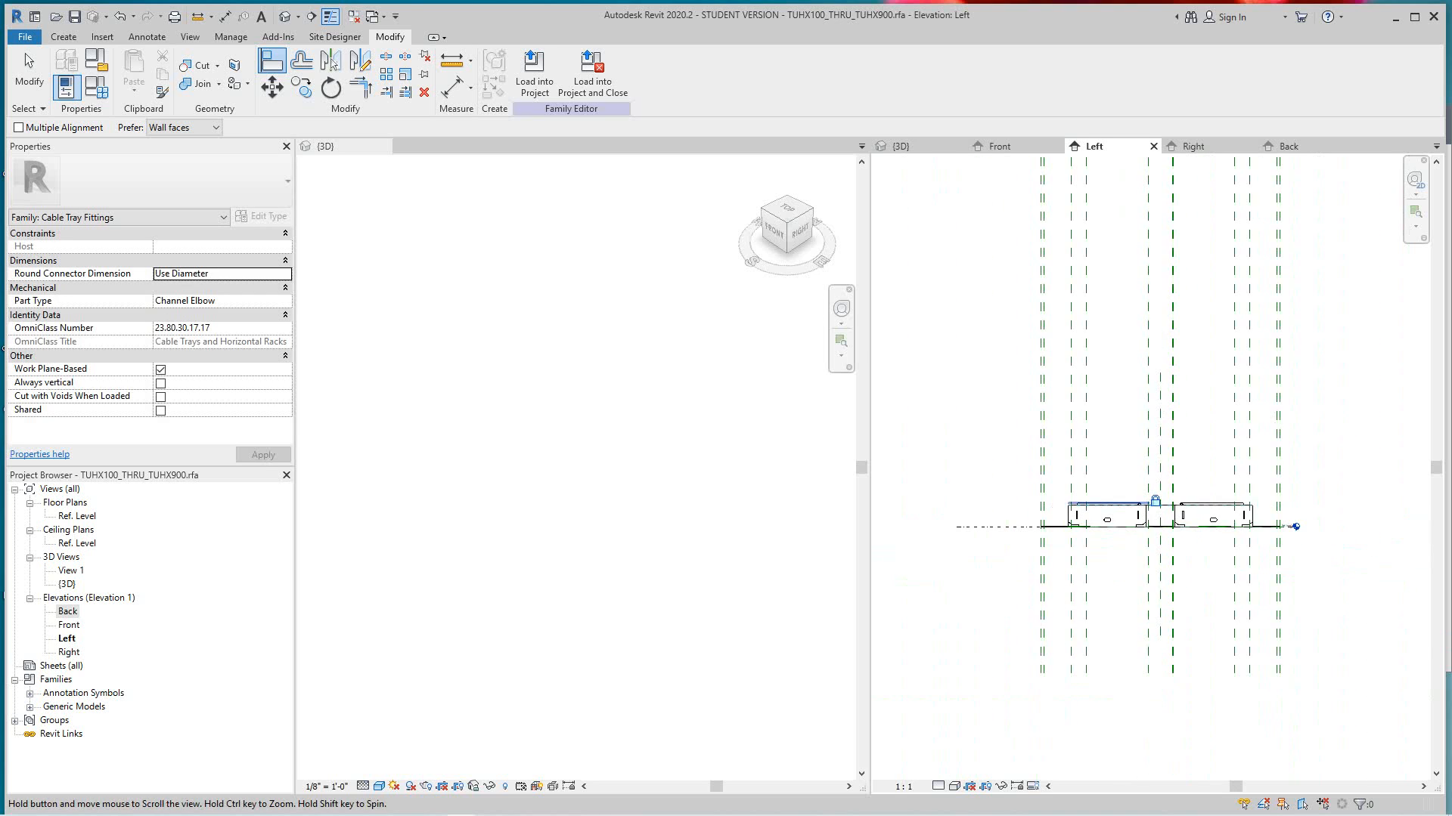
pyautogui.scroll(-2, 1077, 465)
pyautogui.rightClick(1022, 429)
pyautogui.click(1042, 438)
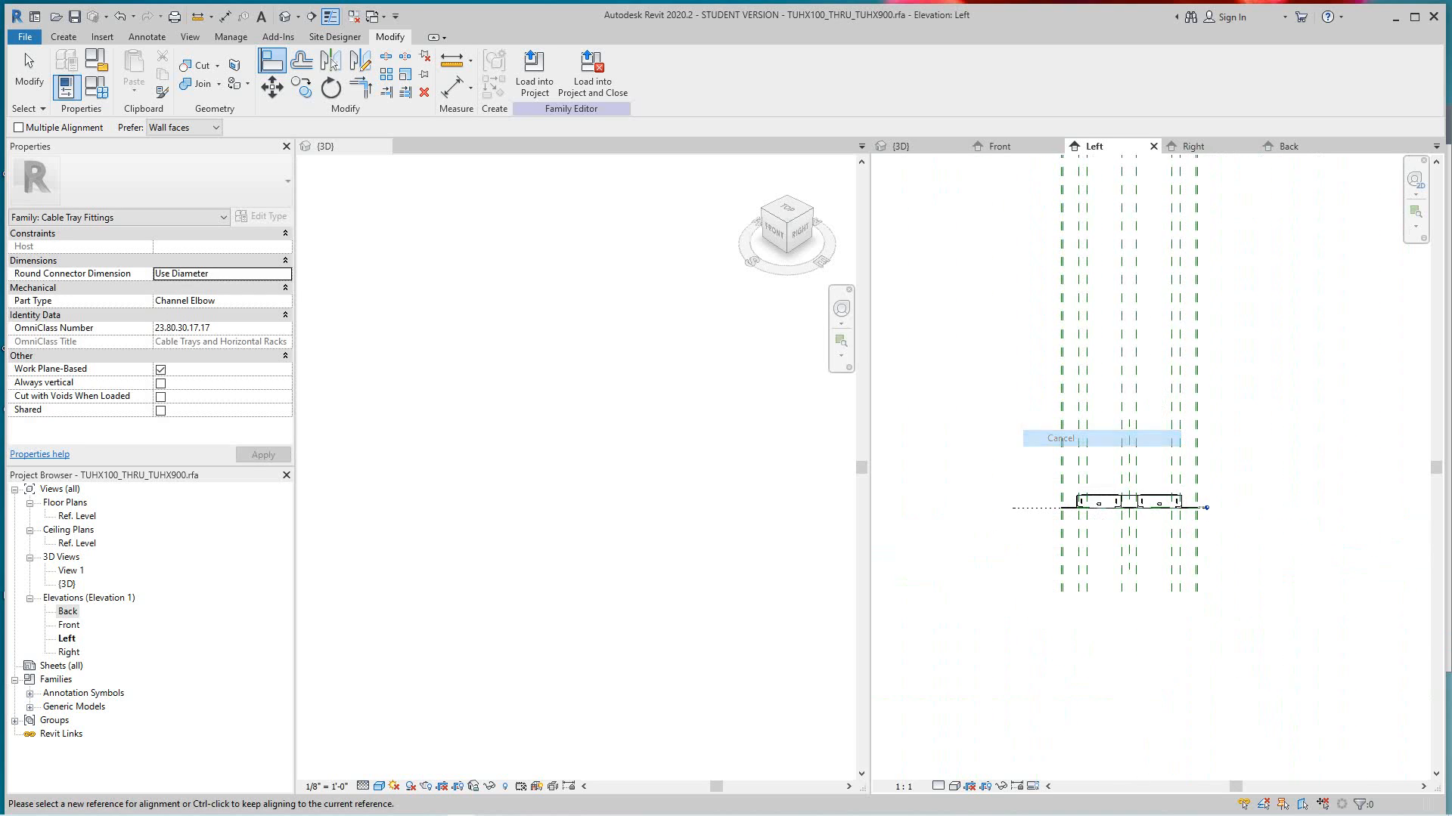
# - Inspect the extruded body in the default 3D view and exit the Align command
pyautogui.click(284, 16)
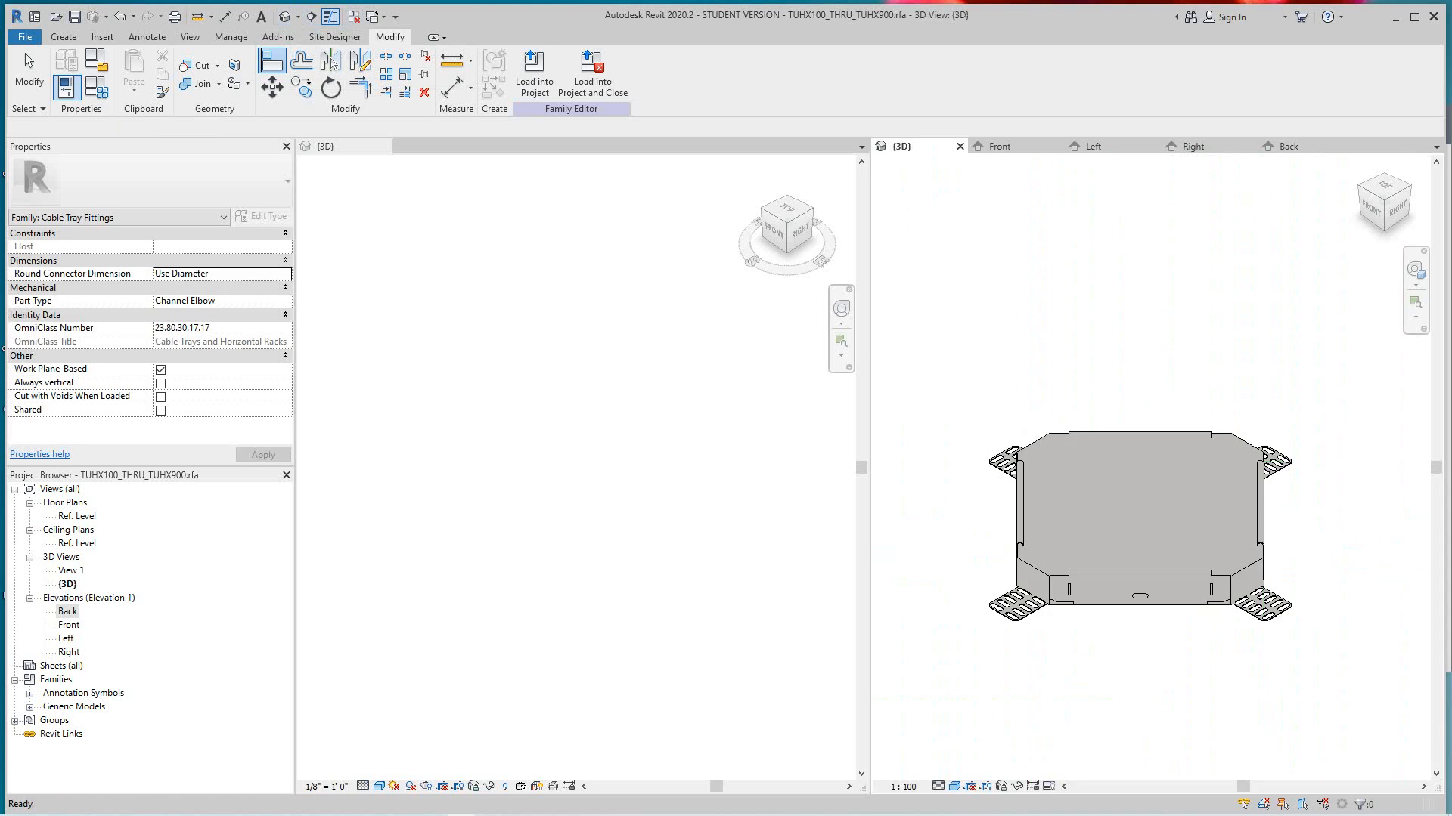
pyautogui.scroll(3, 1145, 477)
pyautogui.moveTo(1146, 477); pyautogui.dragTo(1175, 371, button='middle')
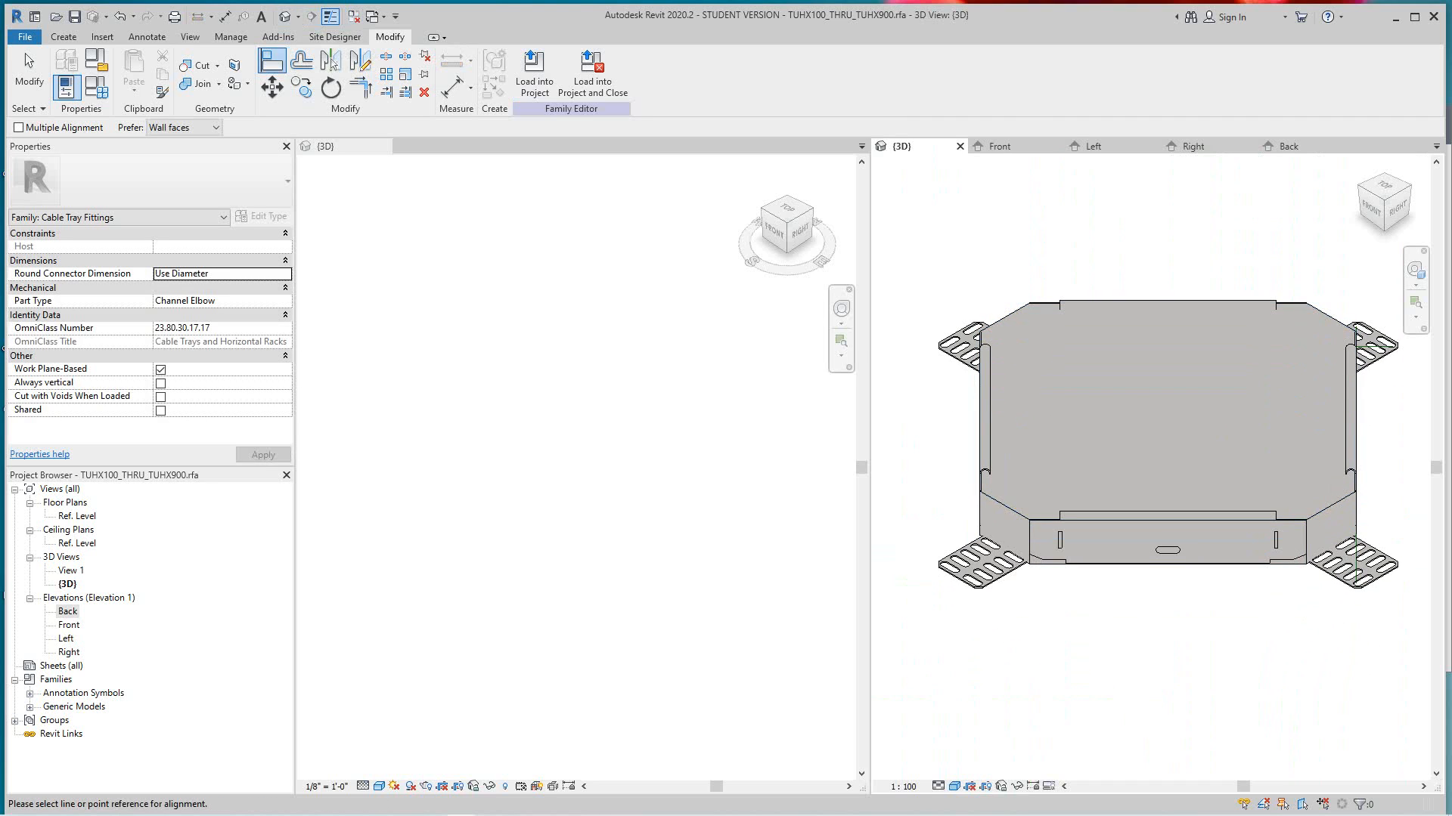
pyautogui.scroll(-3, 1244, 565)
pyautogui.moveTo(1244, 559); pyautogui.dragTo(1191, 571, button='middle')
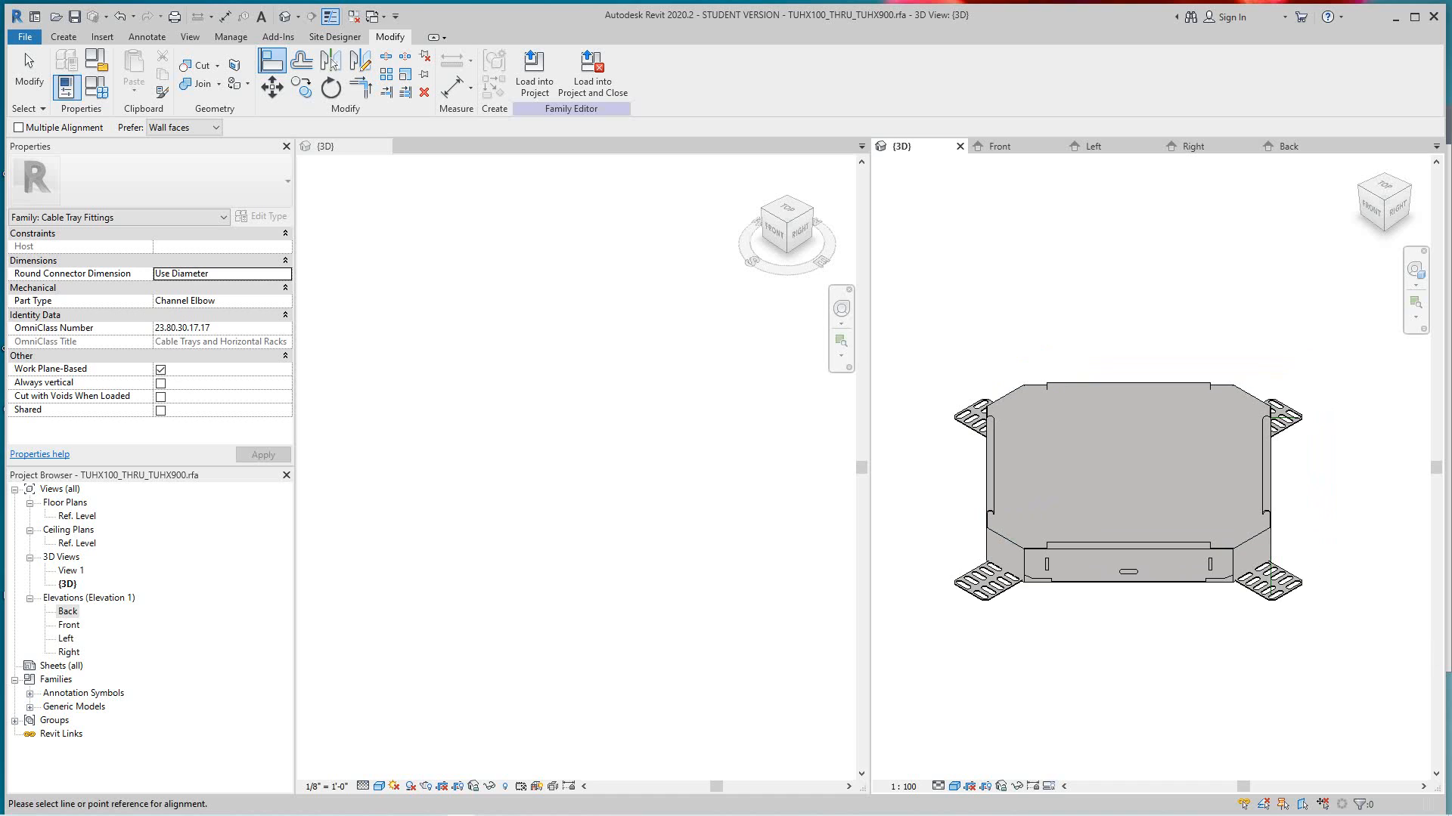
pyautogui.rightClick(1202, 388)
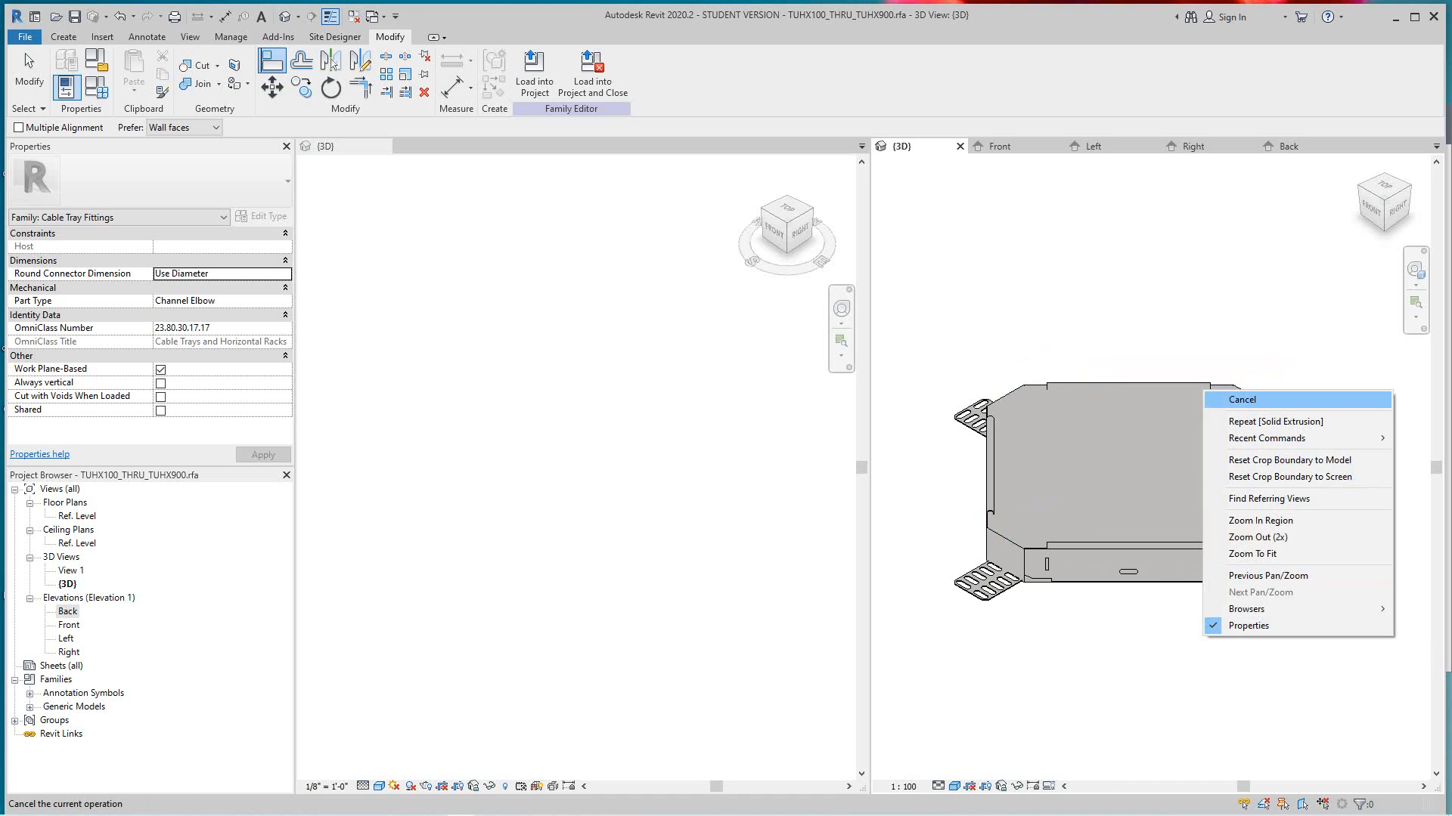
pyautogui.click(1225, 393)
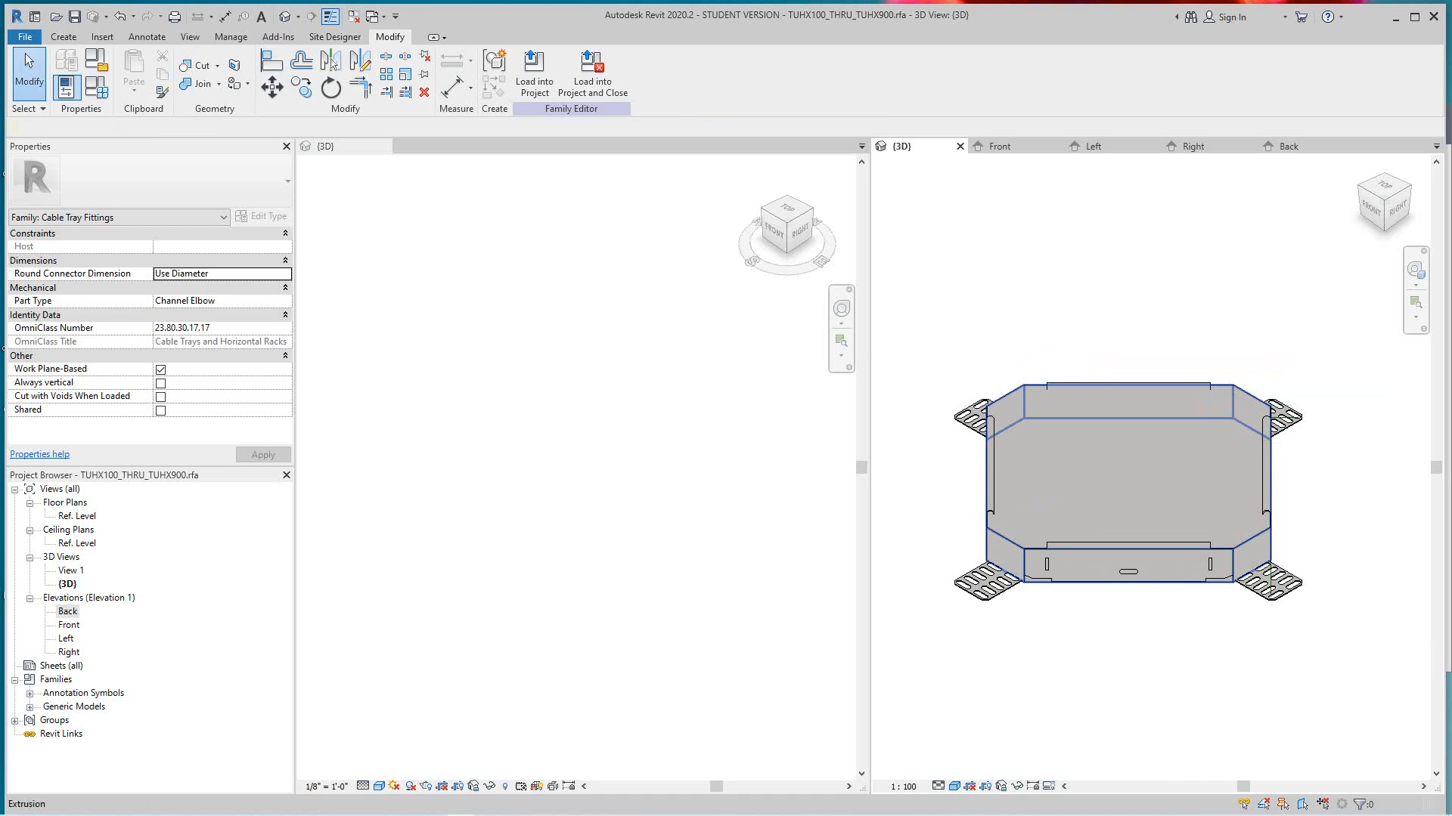
# - Check which views and detail levels the extrusion is set to display in, then clear the selection
pyautogui.click(1138, 464)
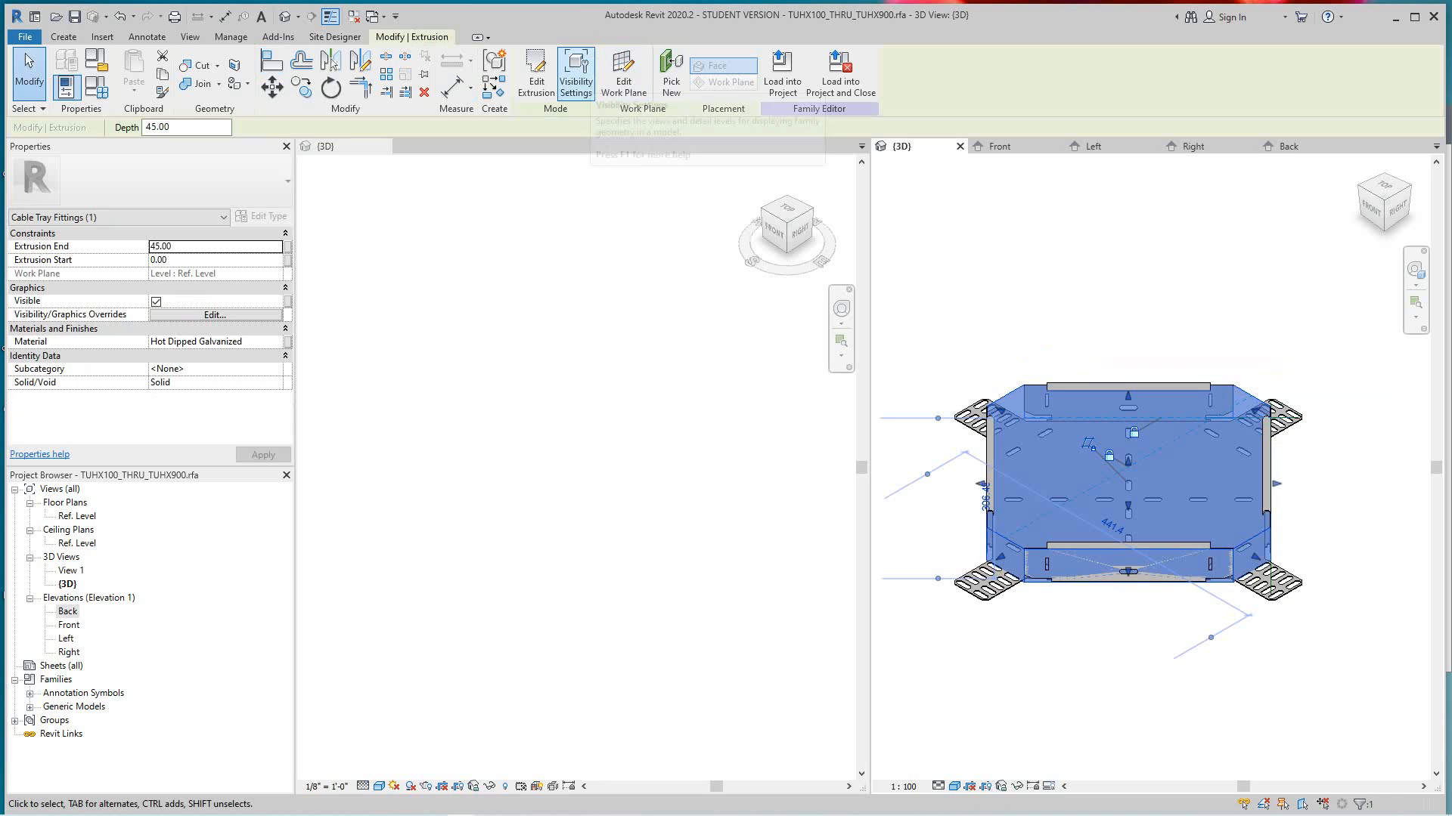
pyautogui.click(575, 72)
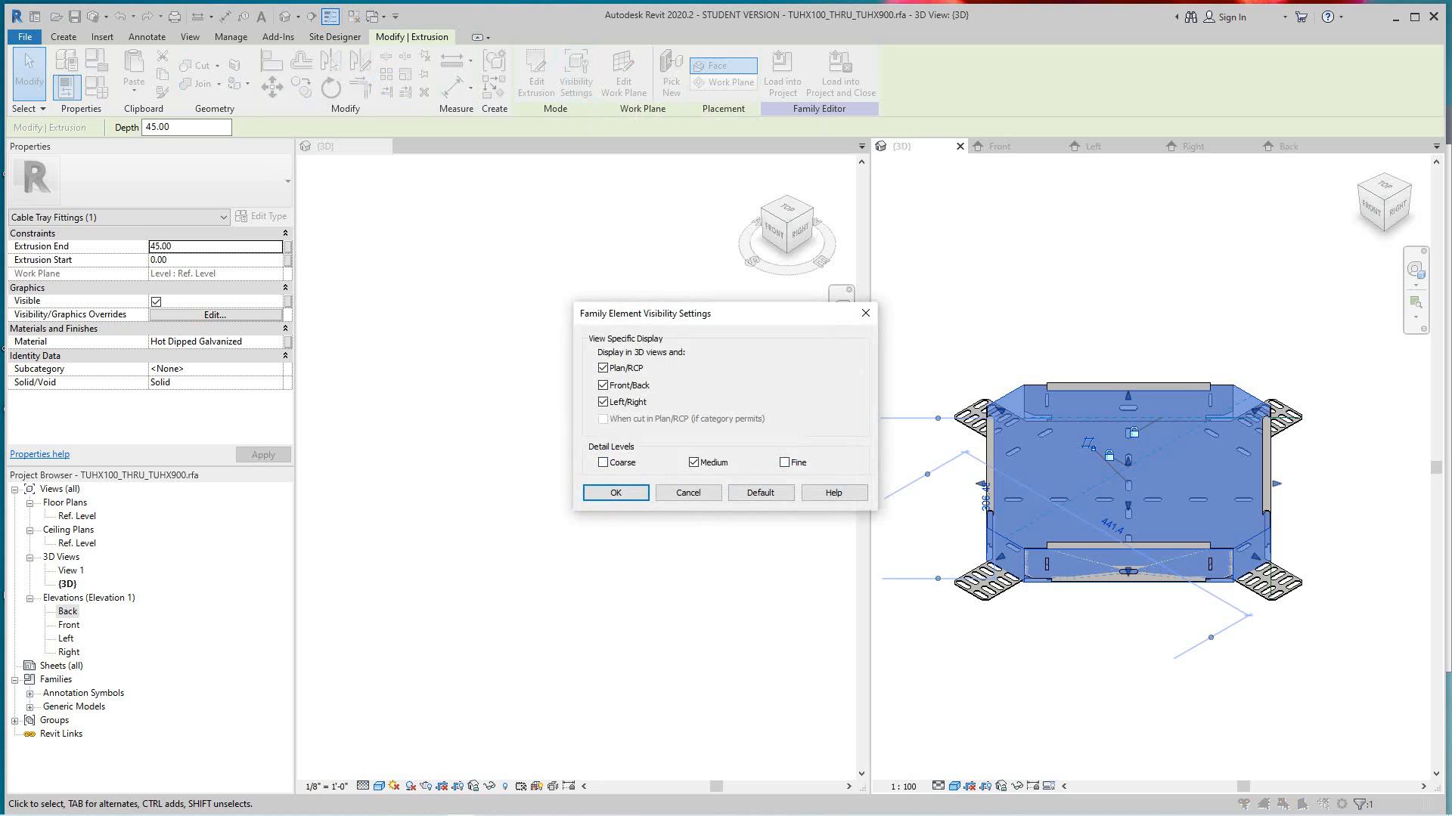
pyautogui.press('Return')
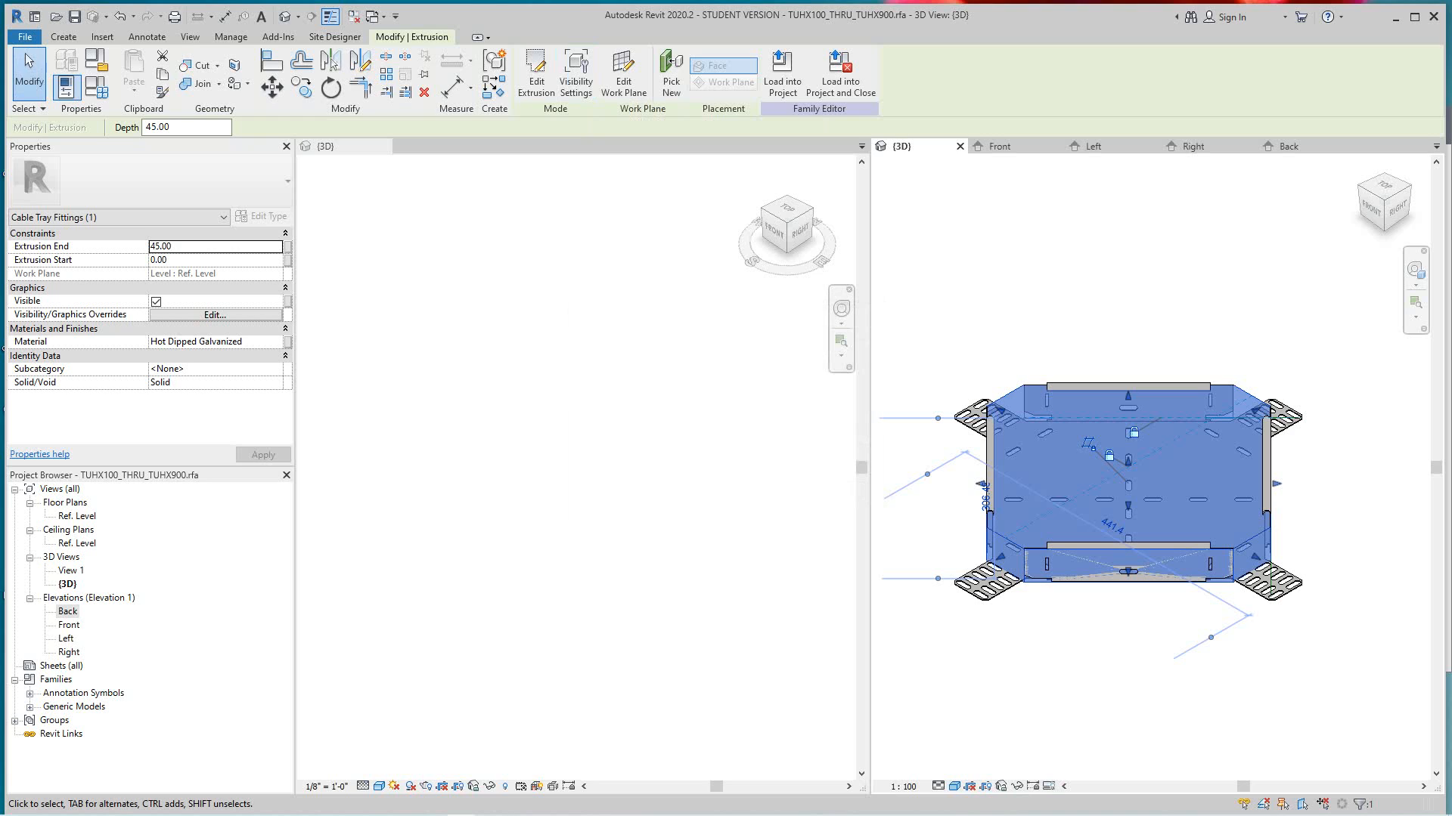
pyautogui.press('Escape')
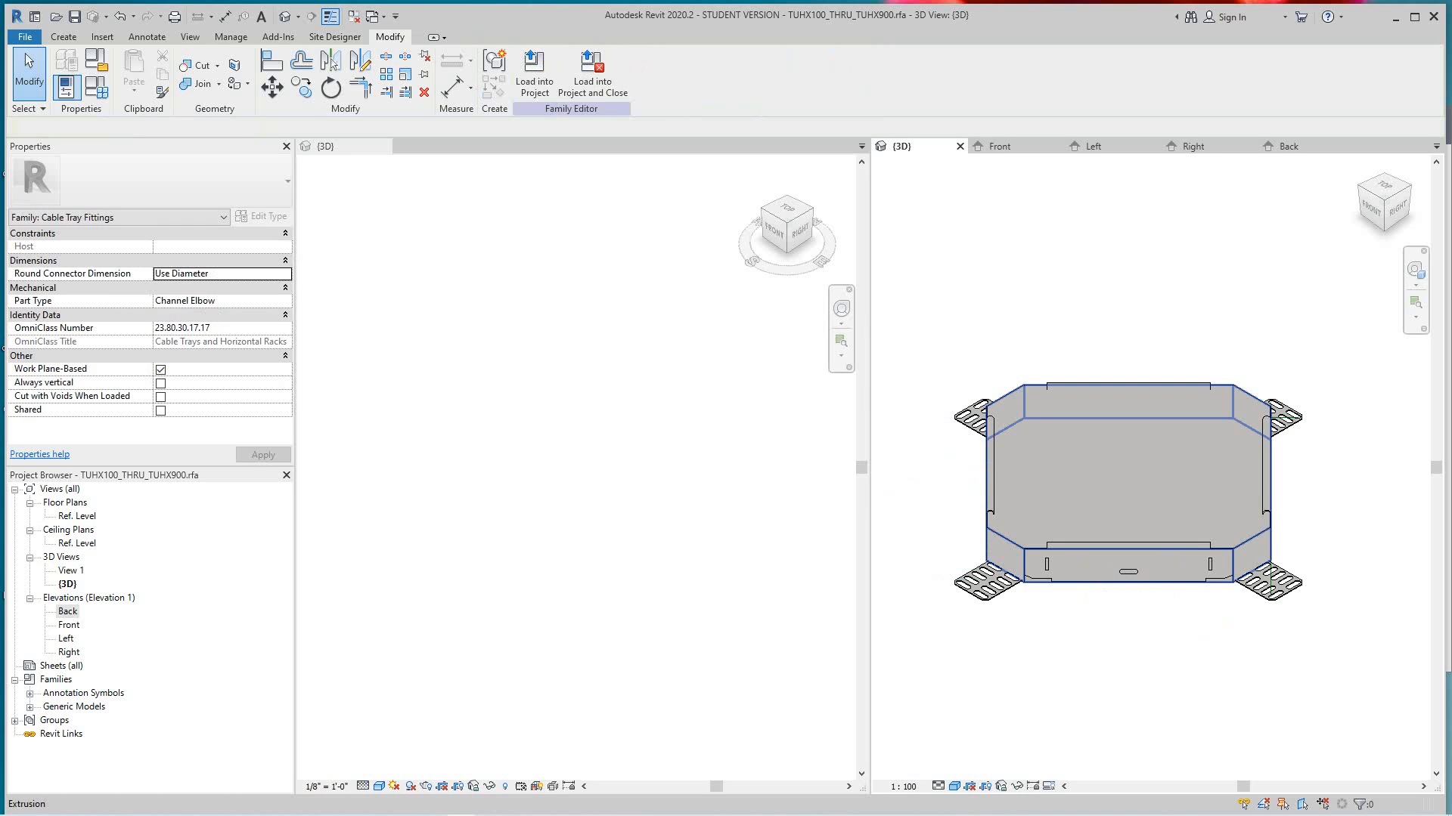
# - Place a cable tray connector on the extrusion's short side face that faces Right, and select the connector
pyautogui.click(64, 36)
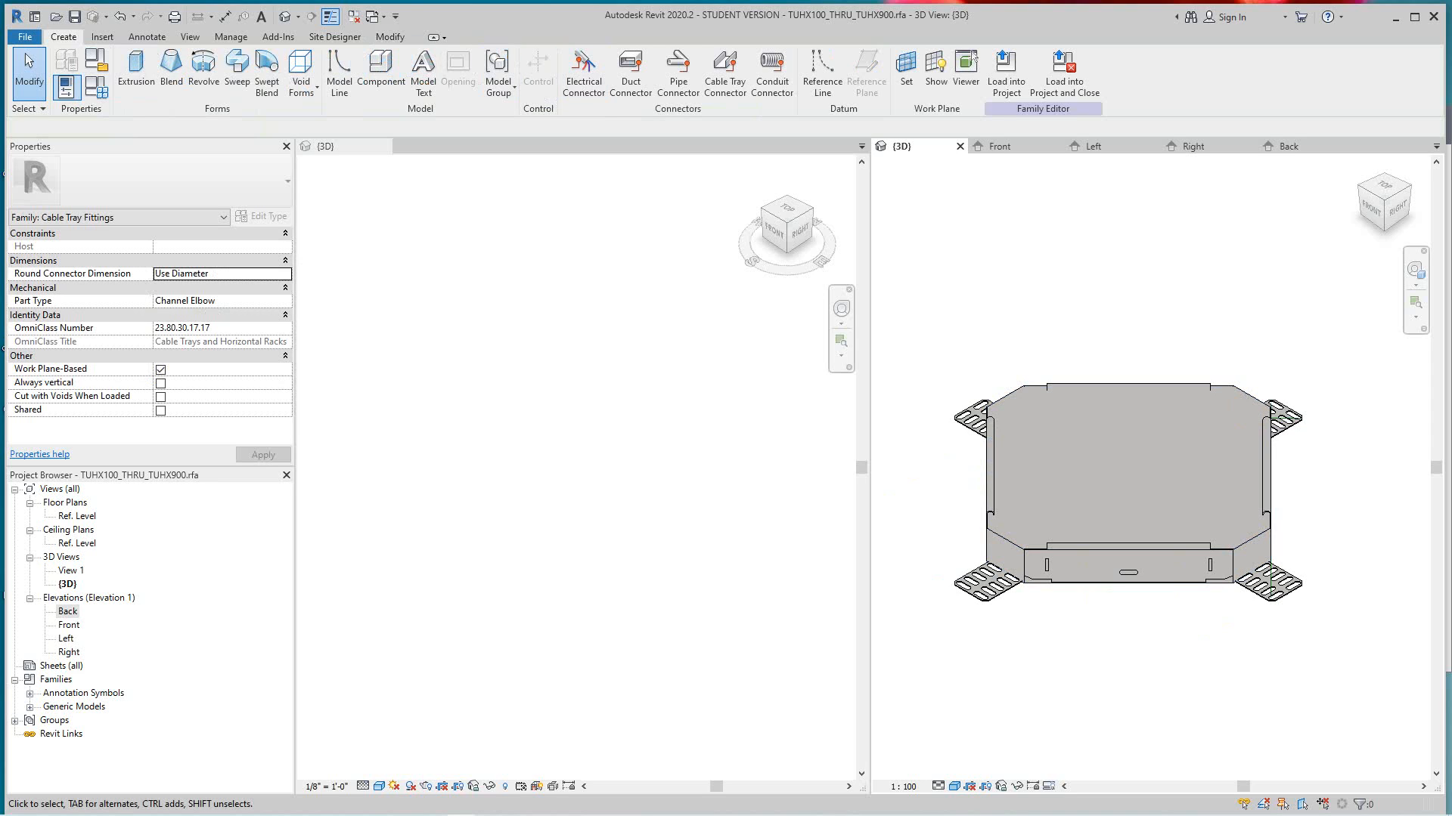
pyautogui.click(724, 73)
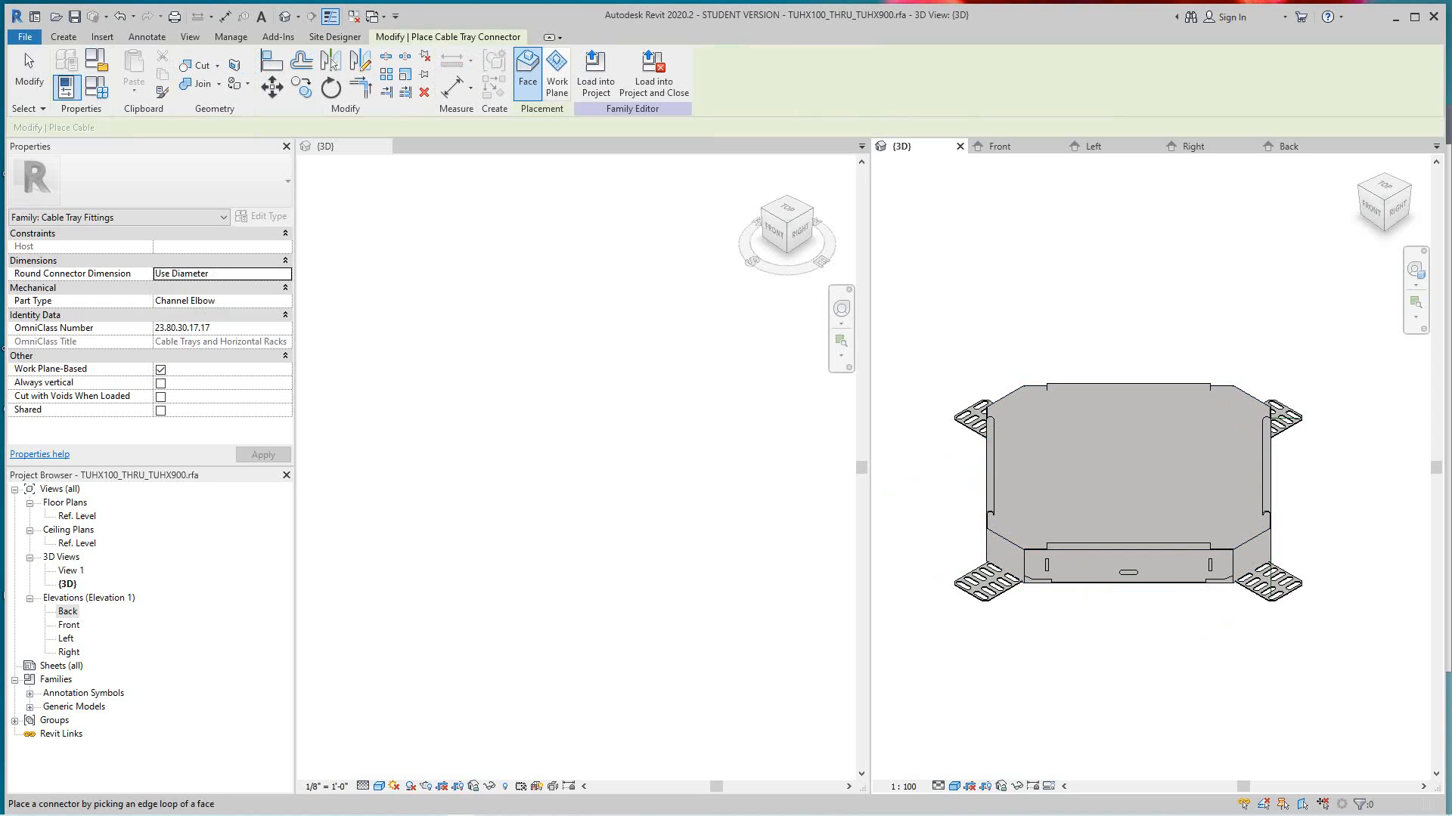
pyautogui.moveTo(1134, 491); pyautogui.dragTo(1053, 410, button='middle')
pyautogui.scroll(2, 1210, 484)
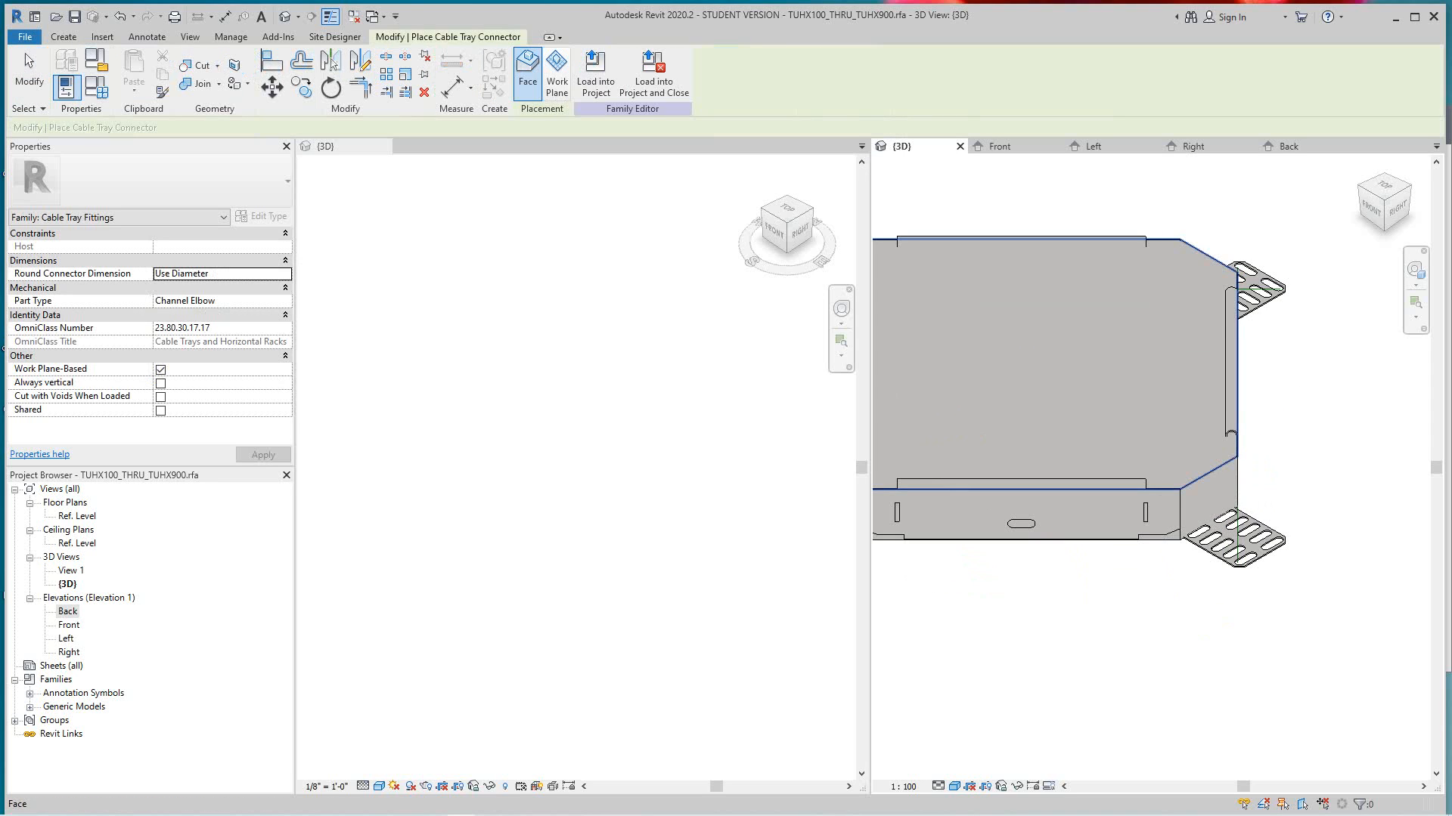
pyautogui.click(1208, 499)
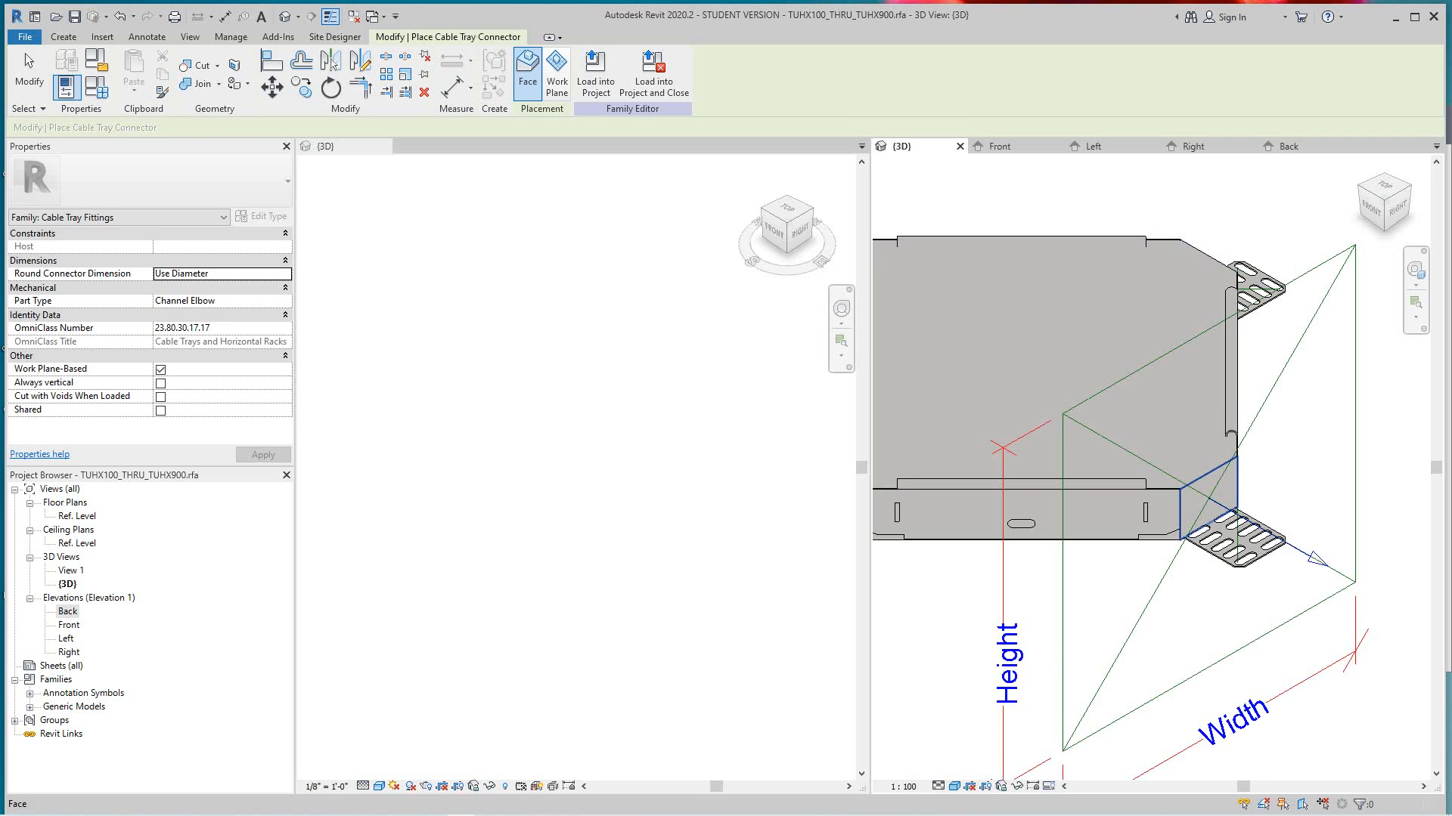
pyautogui.scroll(-4, 1201, 486)
pyautogui.press('Escape')
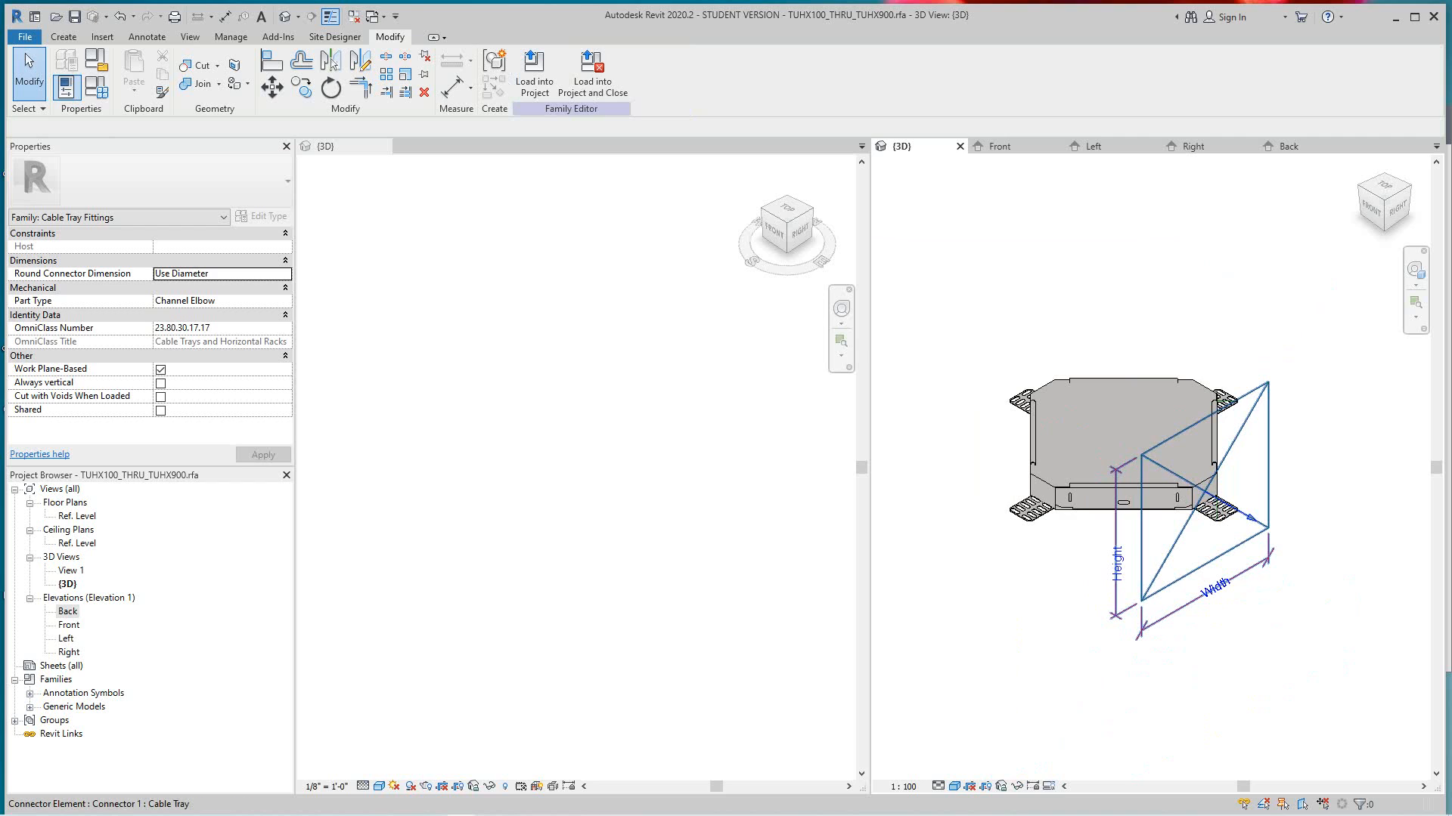
pyautogui.click(1205, 491)
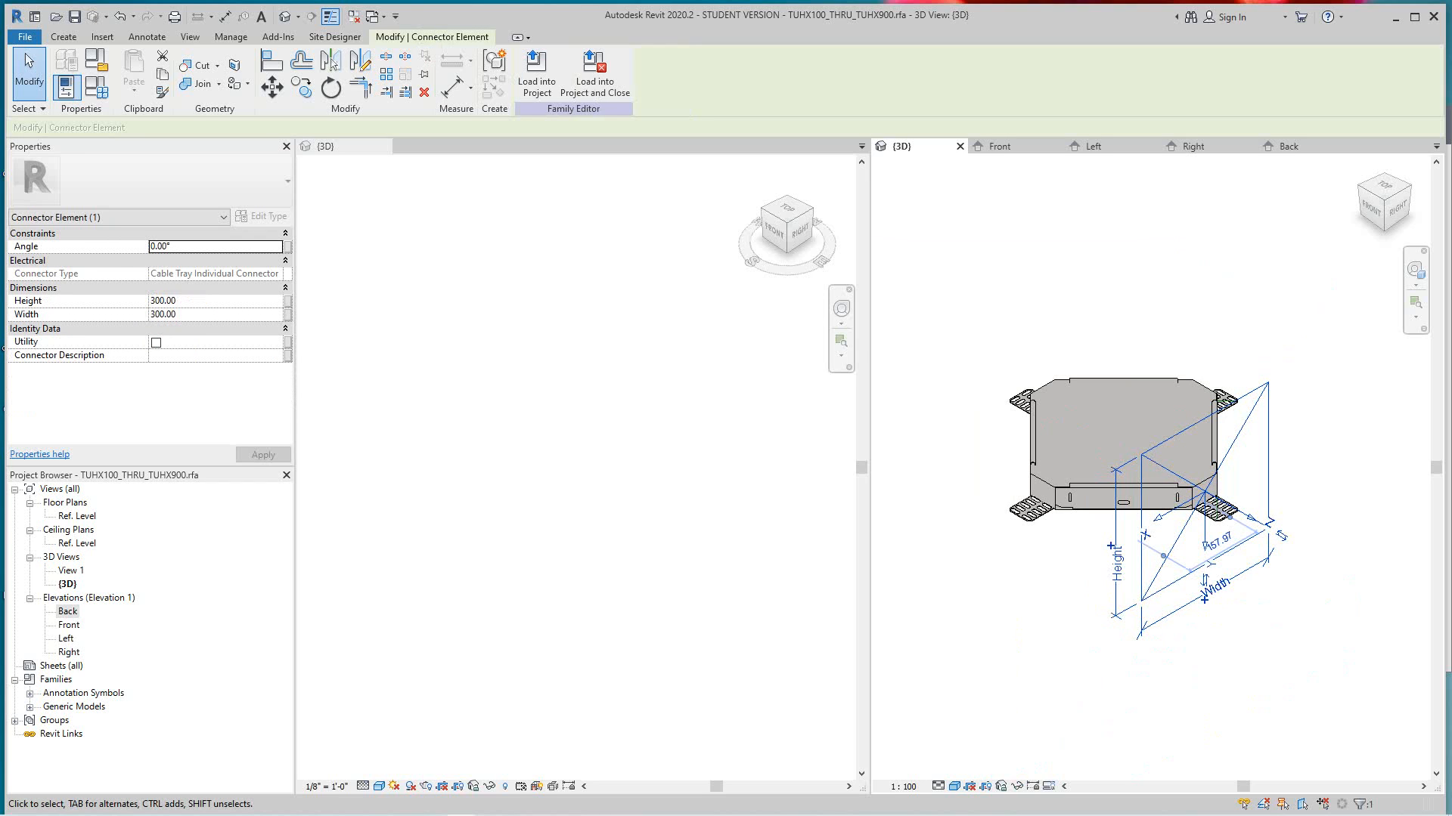
# - Associate the connector's height with the Base Length family parameter
pyautogui.click(287, 301)
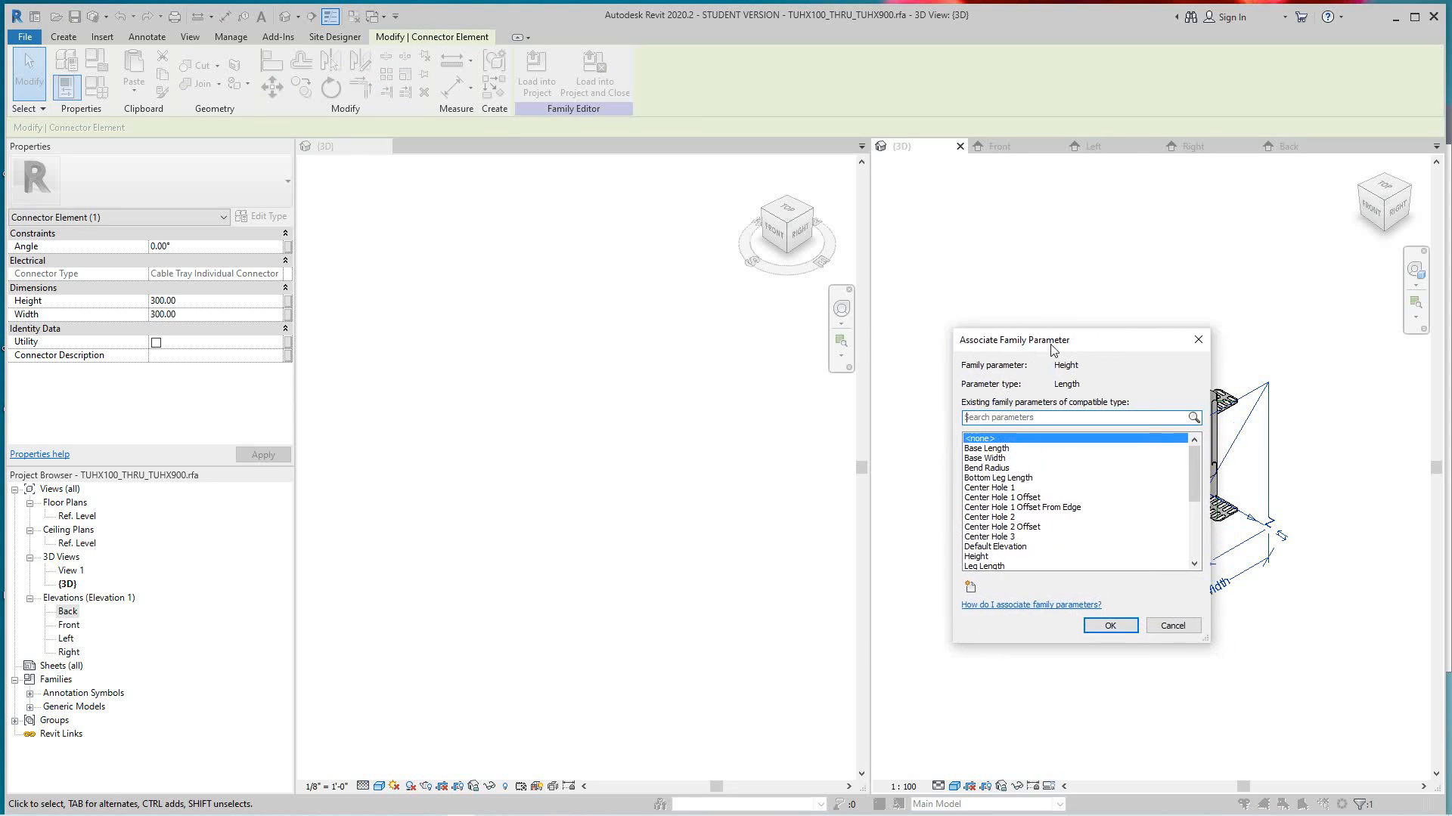
pyautogui.moveTo(1052, 341); pyautogui.dragTo(738, 305)
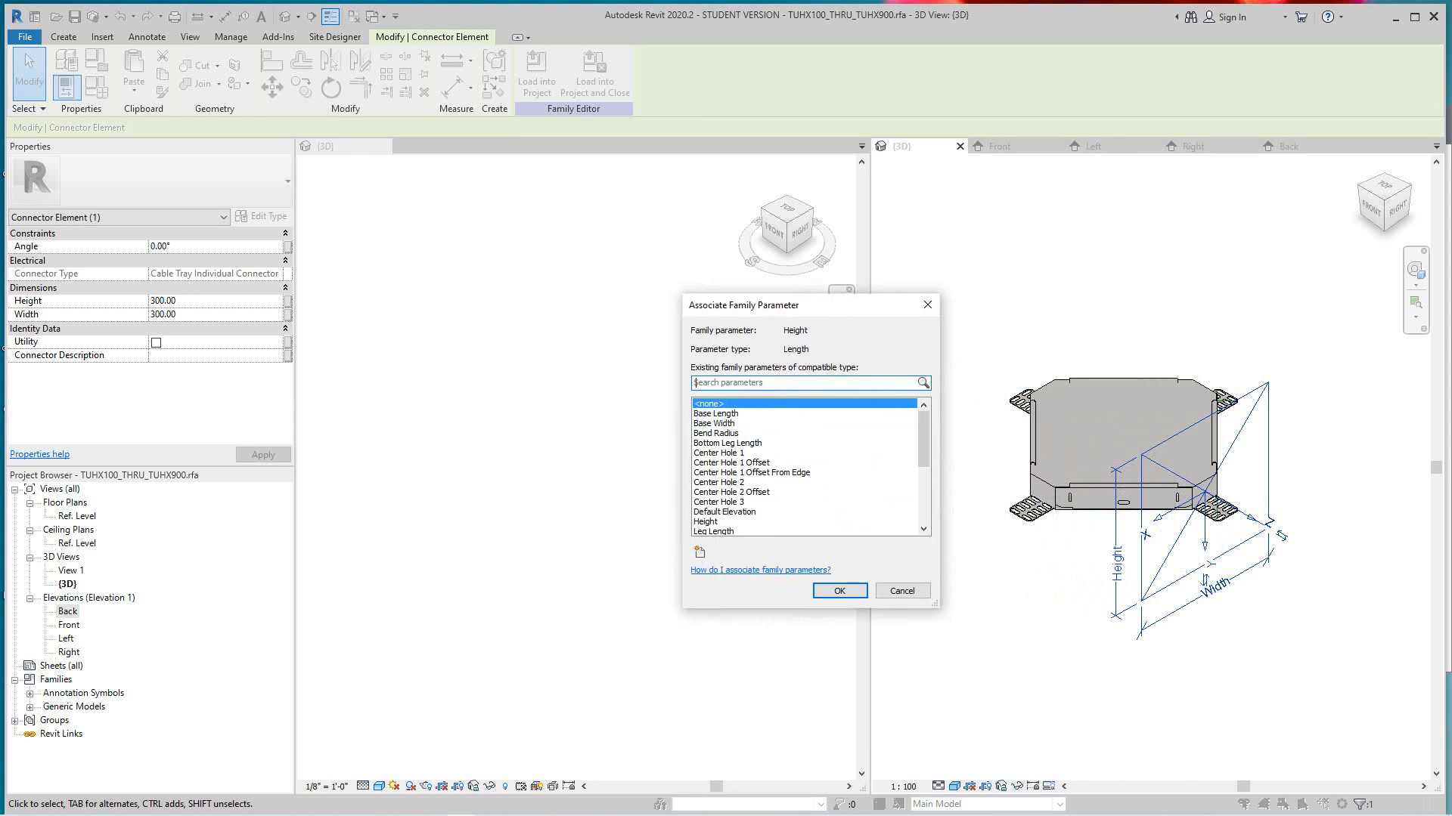
pyautogui.scroll(-5, 805, 466)
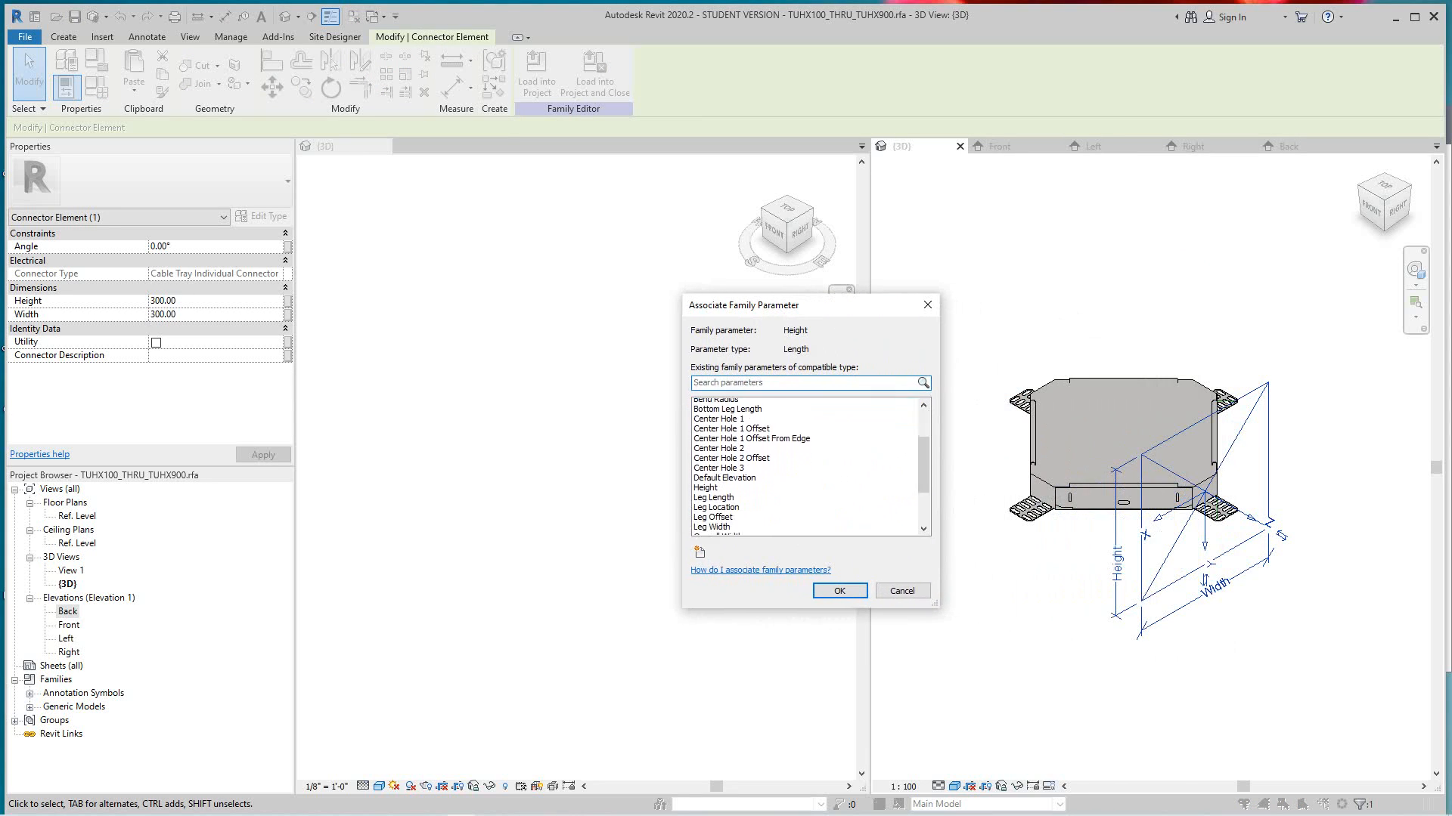
pyautogui.scroll(5, 805, 466)
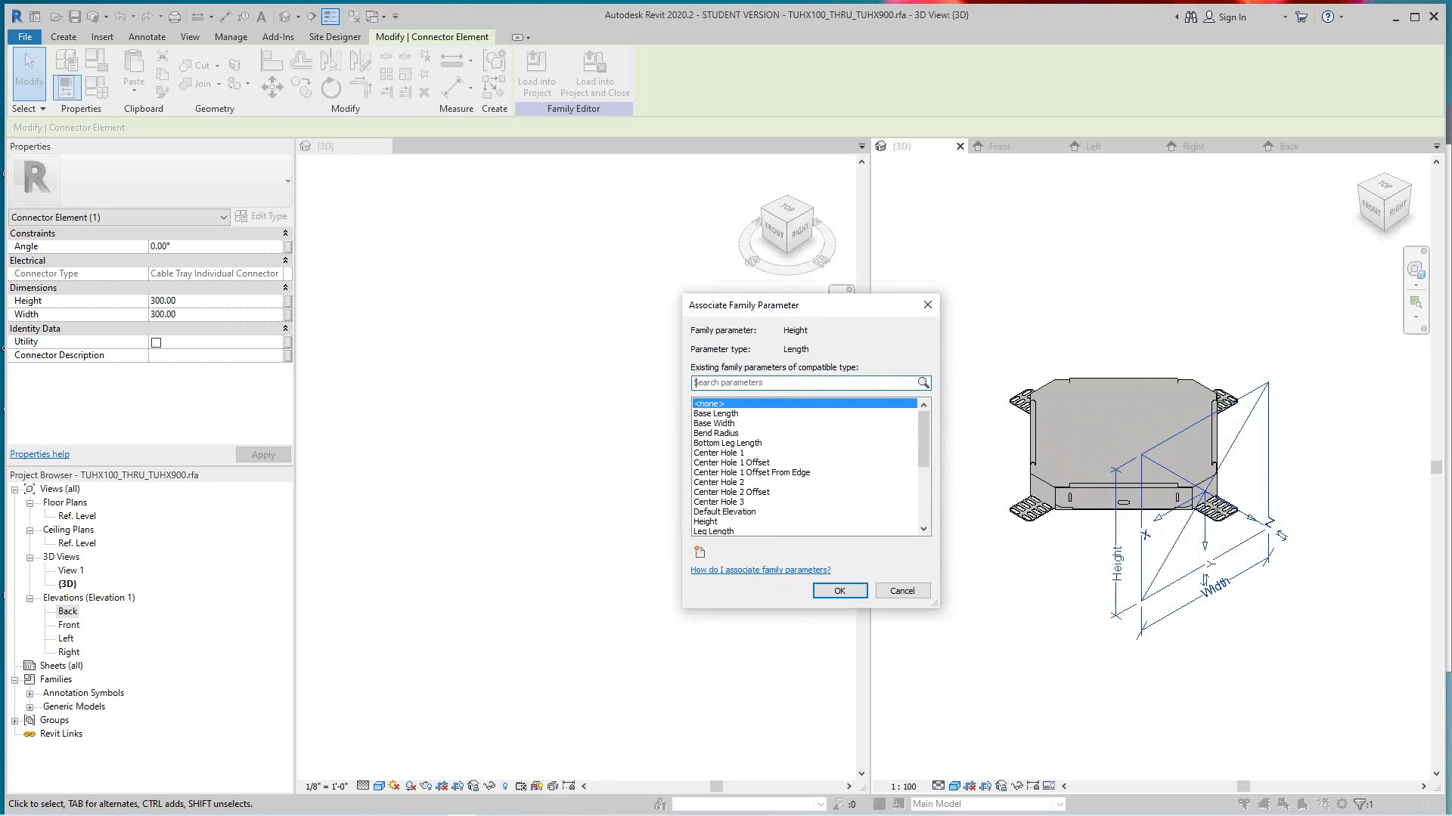
pyautogui.click(716, 413)
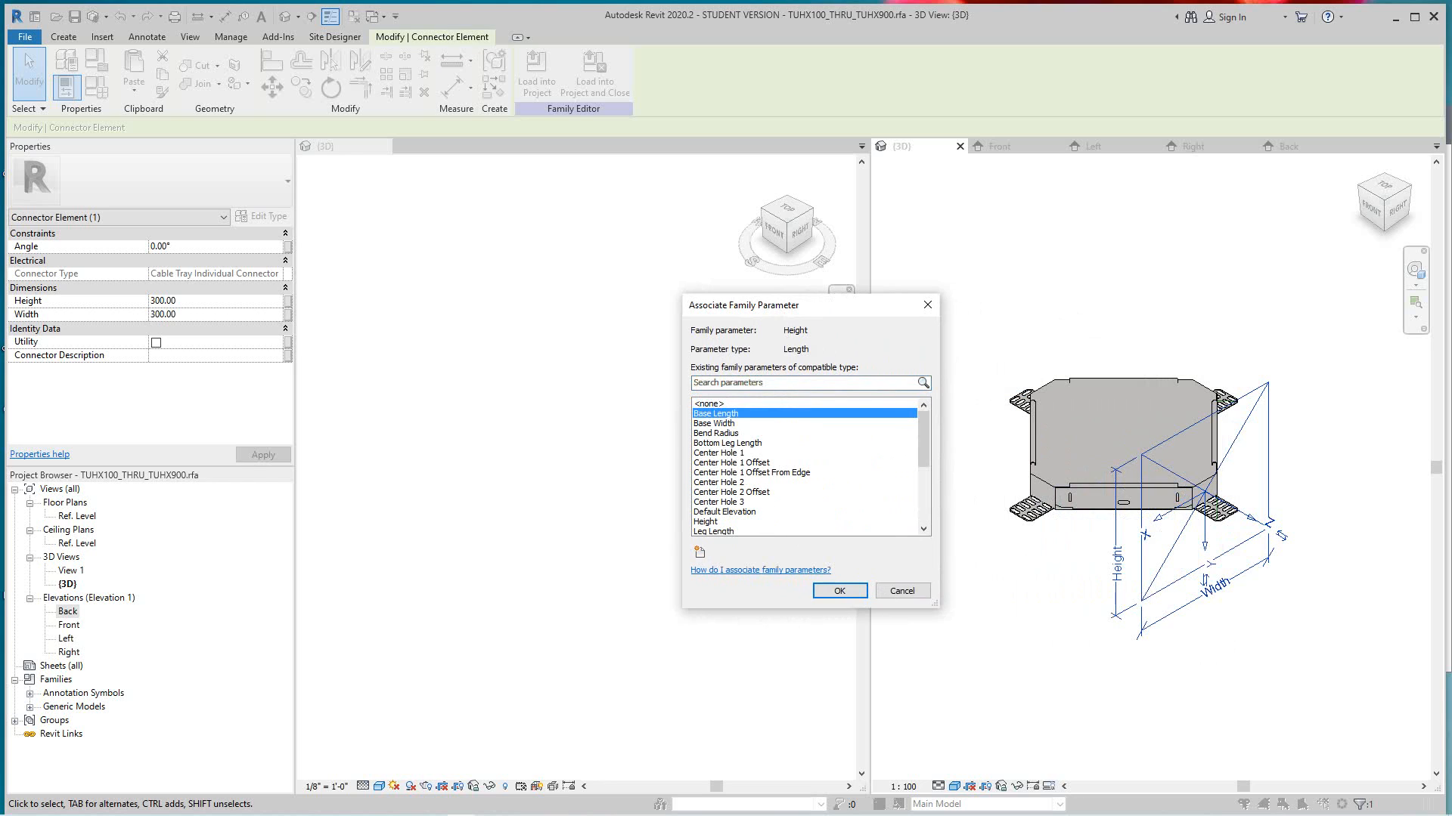
pyautogui.press('Return')
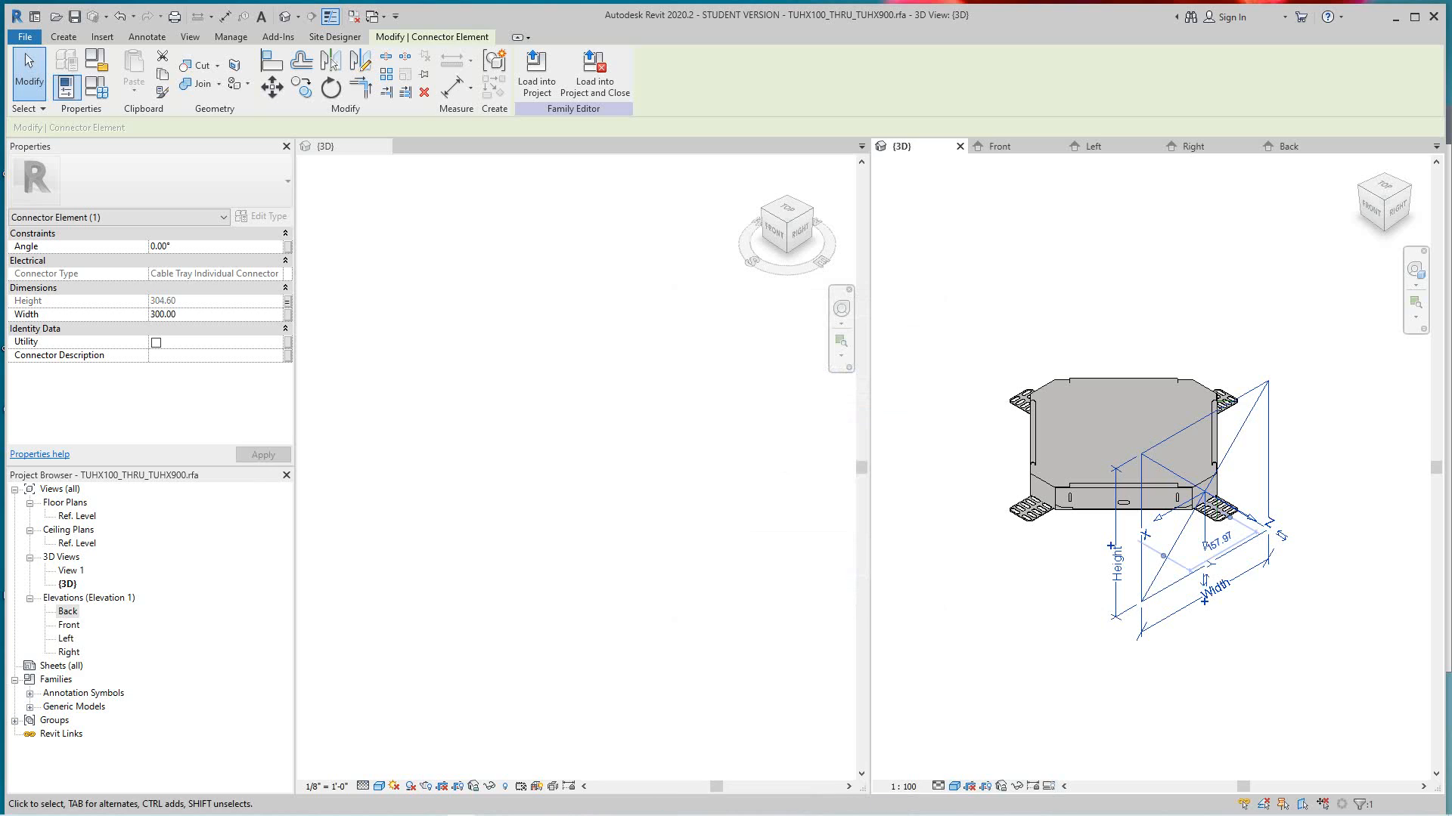
# - Associate both the height and the width of the Right-facing connector with the Base Width family parameter
pyautogui.click(287, 302)
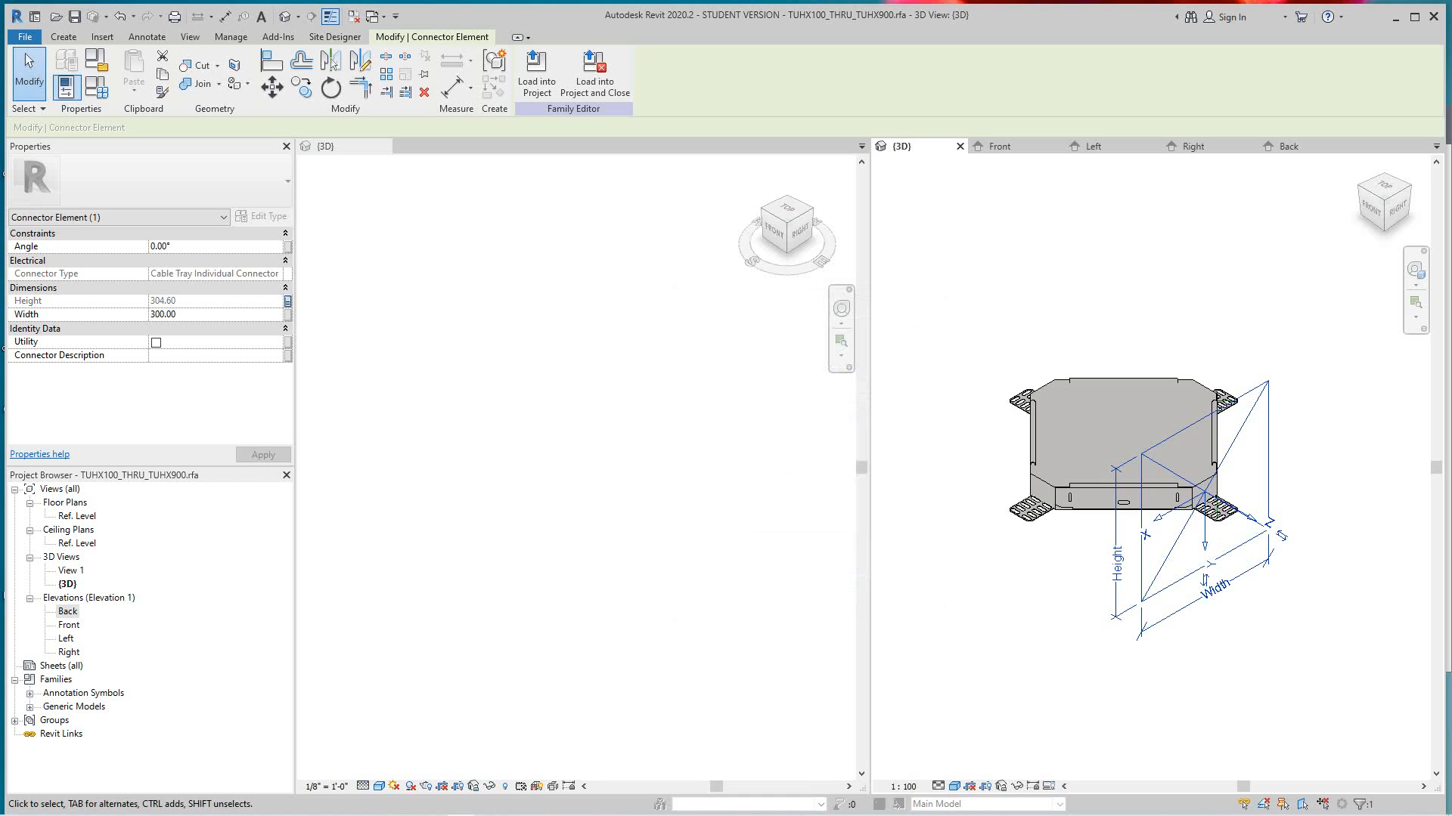
pyautogui.click(715, 424)
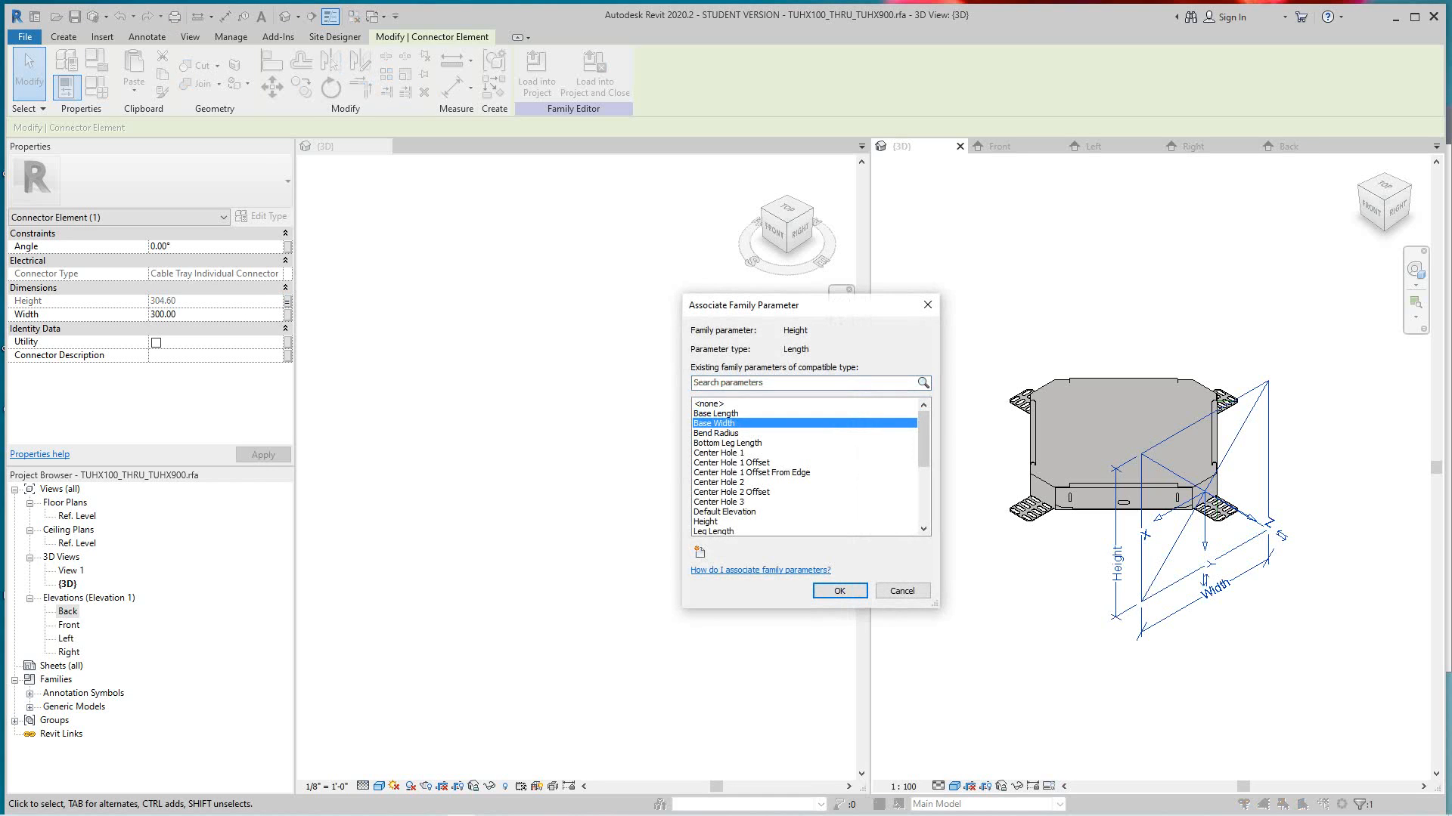
pyautogui.press('Return')
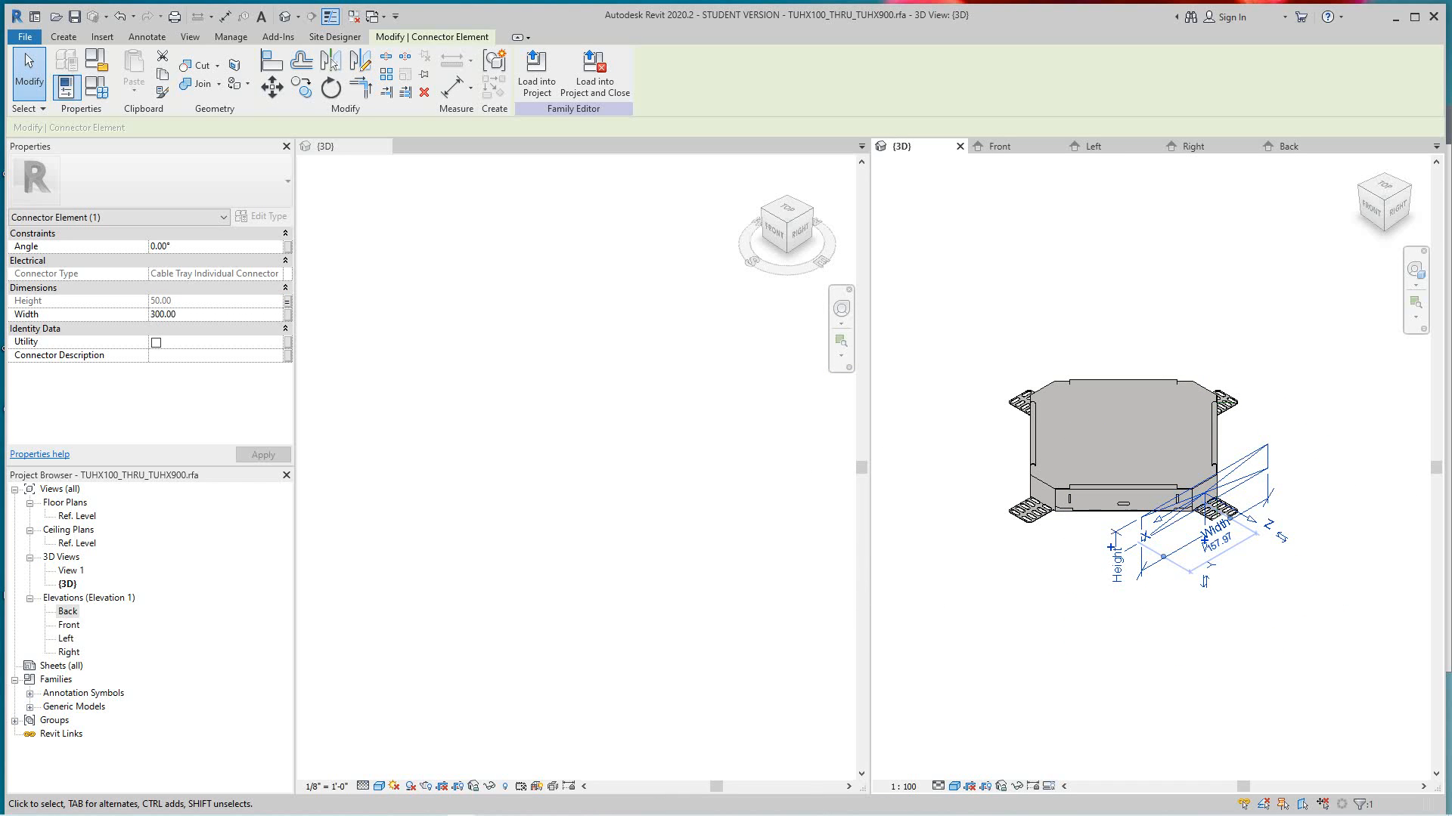
pyautogui.click(287, 314)
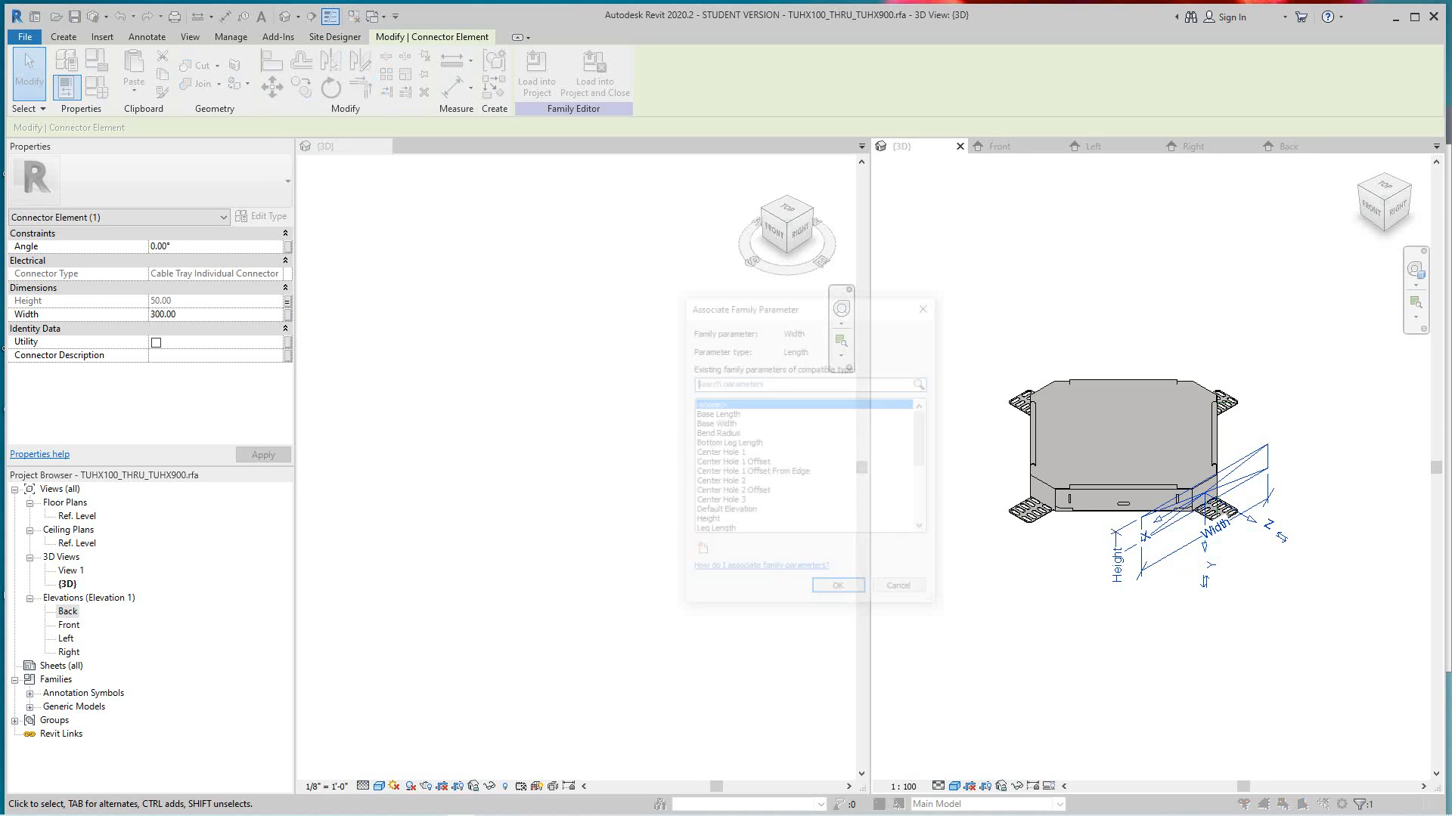
pyautogui.click(713, 423)
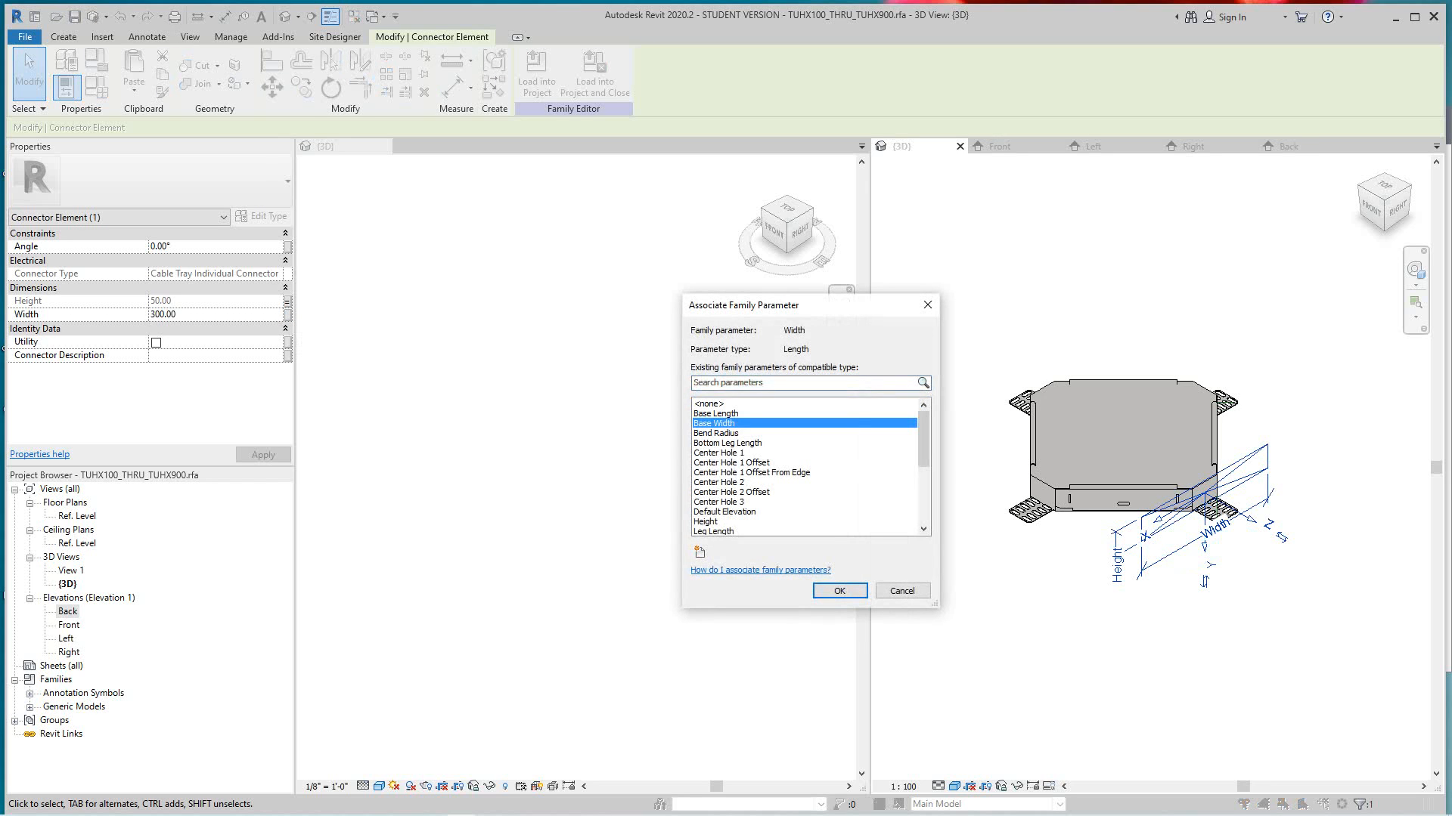
pyautogui.click(839, 591)
pyautogui.scroll(5, 1210, 470)
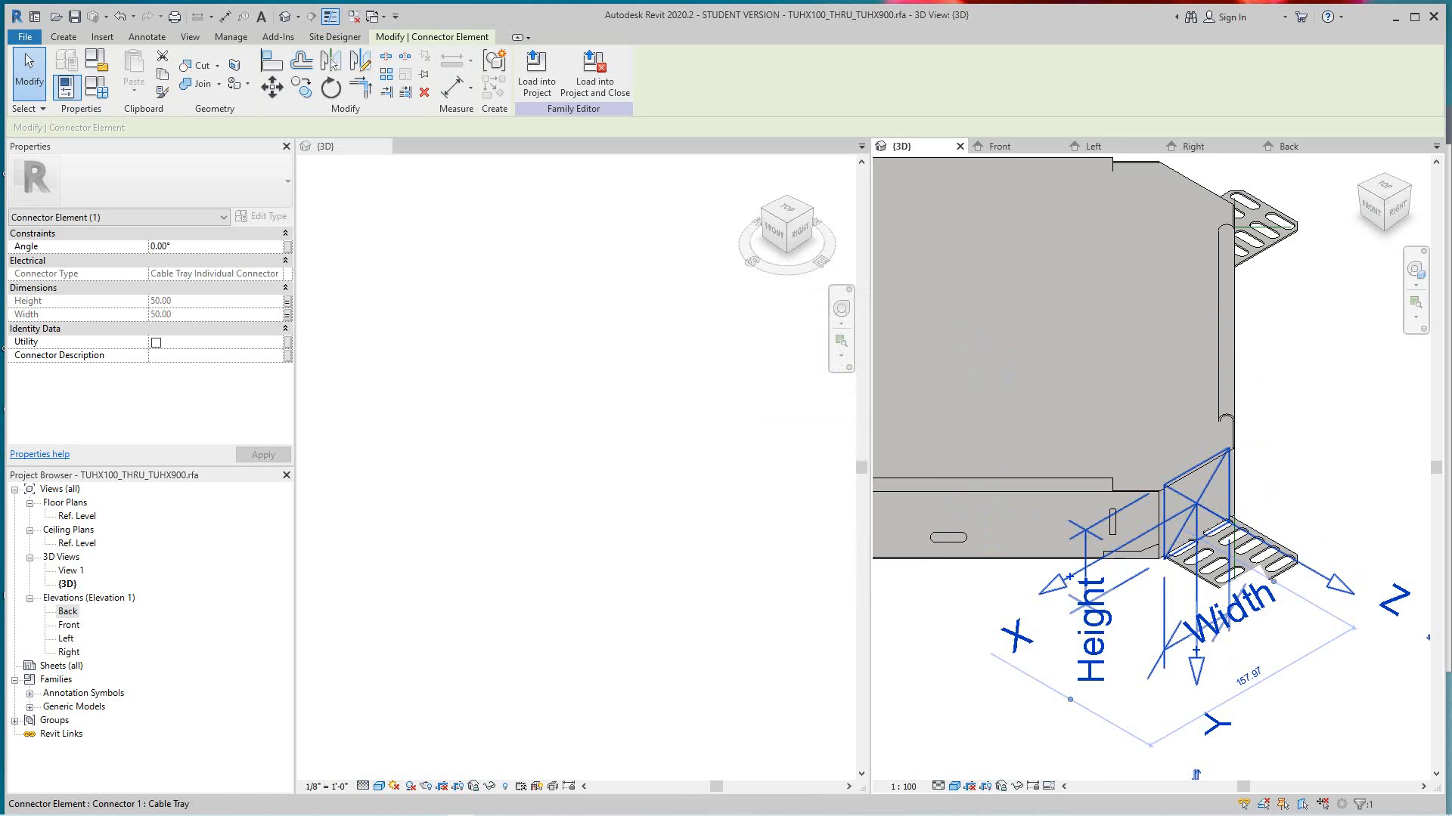
pyautogui.scroll(-5, 1195, 774)
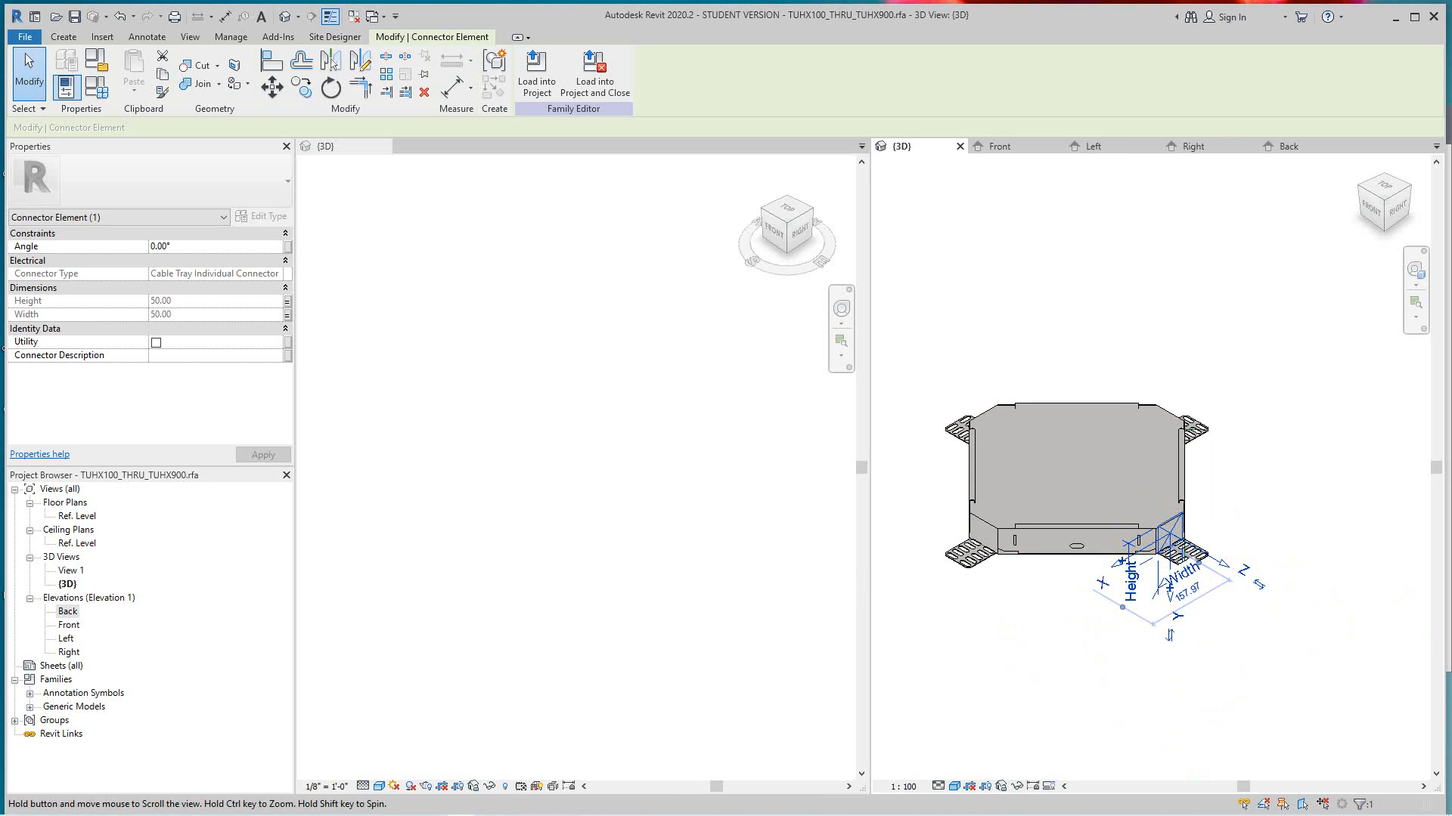
# - Place a second cable tray connector on the extrusion's short side face that faces Front
pyautogui.scroll(2, 1179, 522)
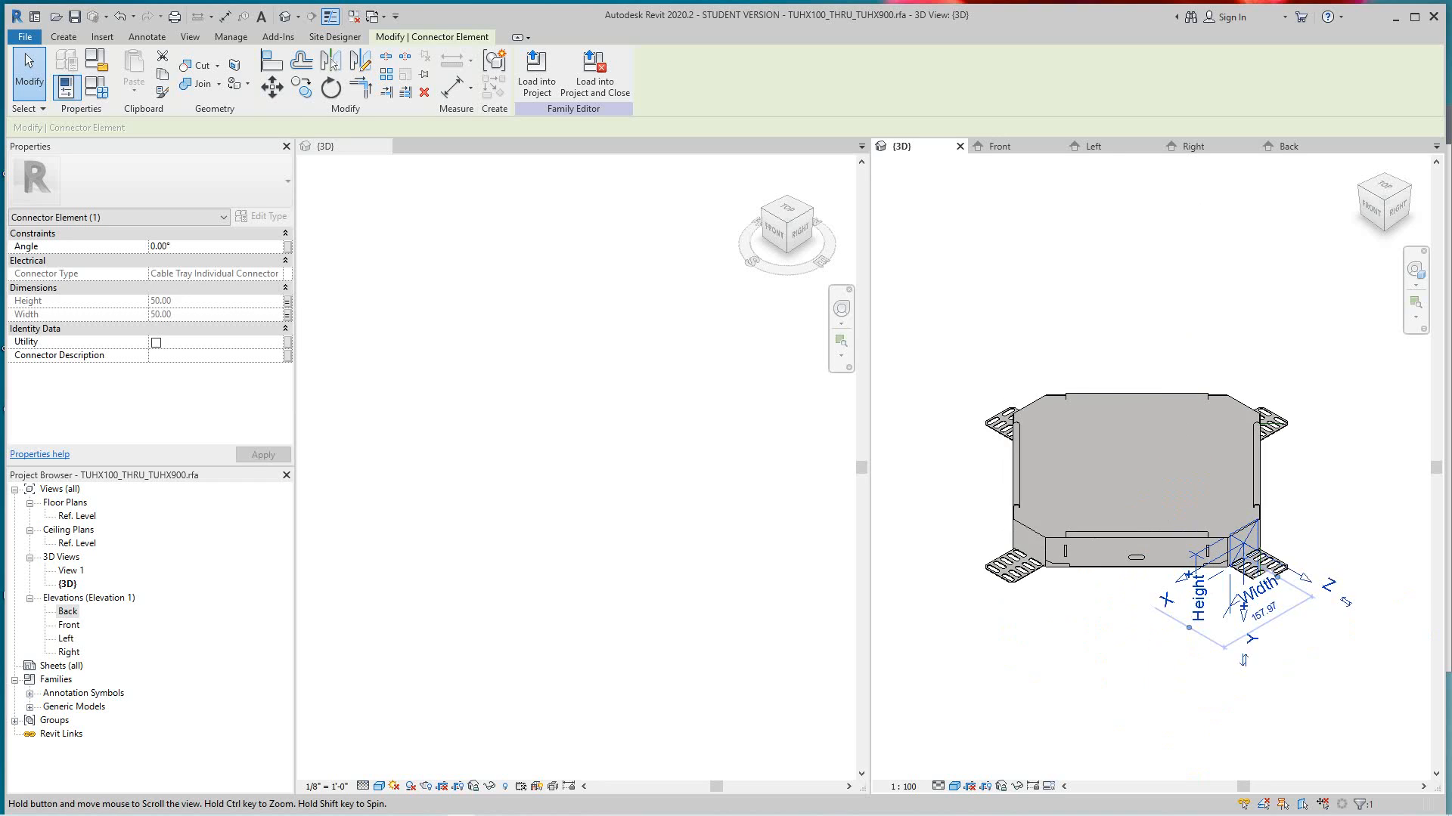
pyautogui.click(63, 37)
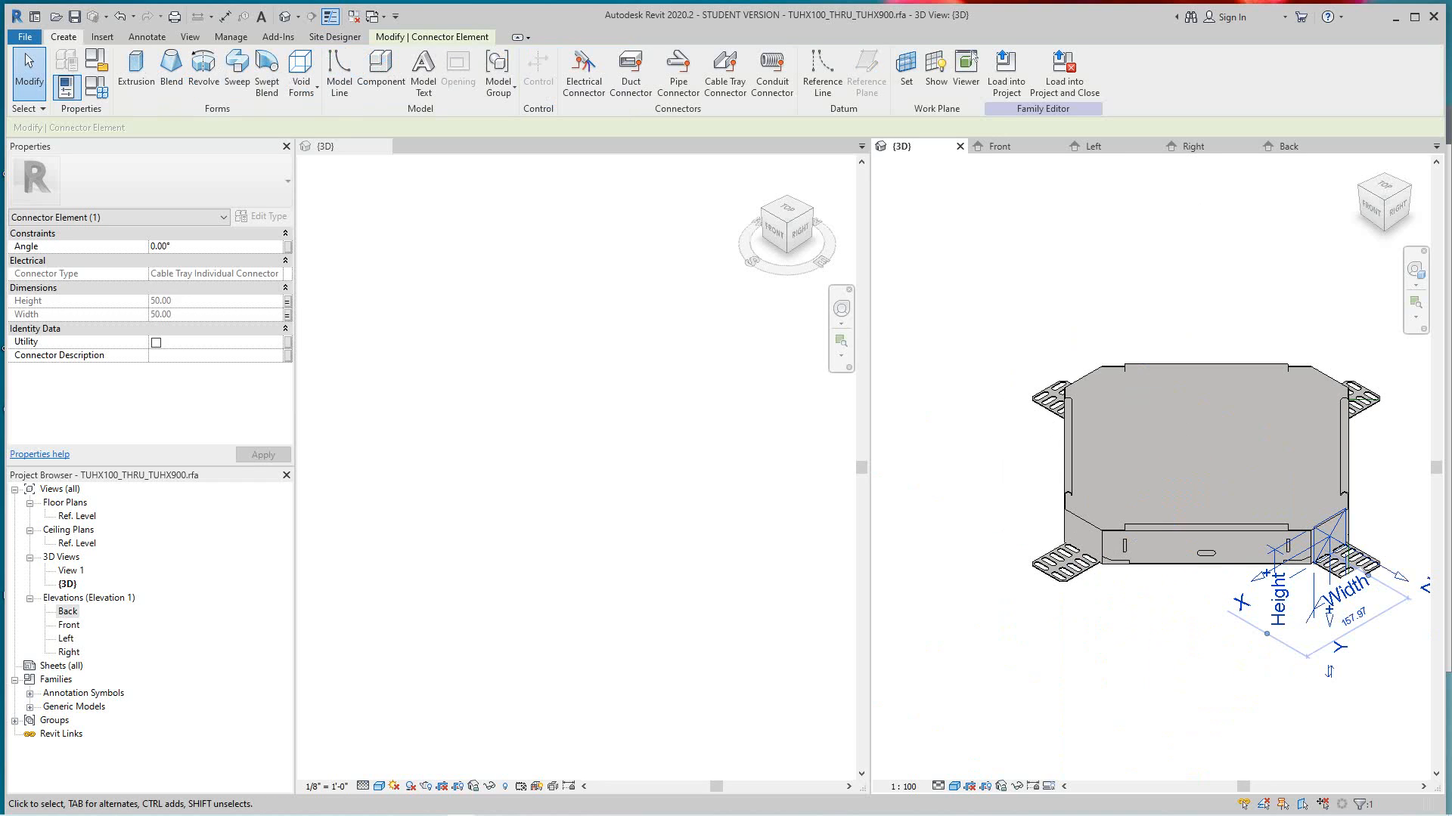
pyautogui.click(725, 72)
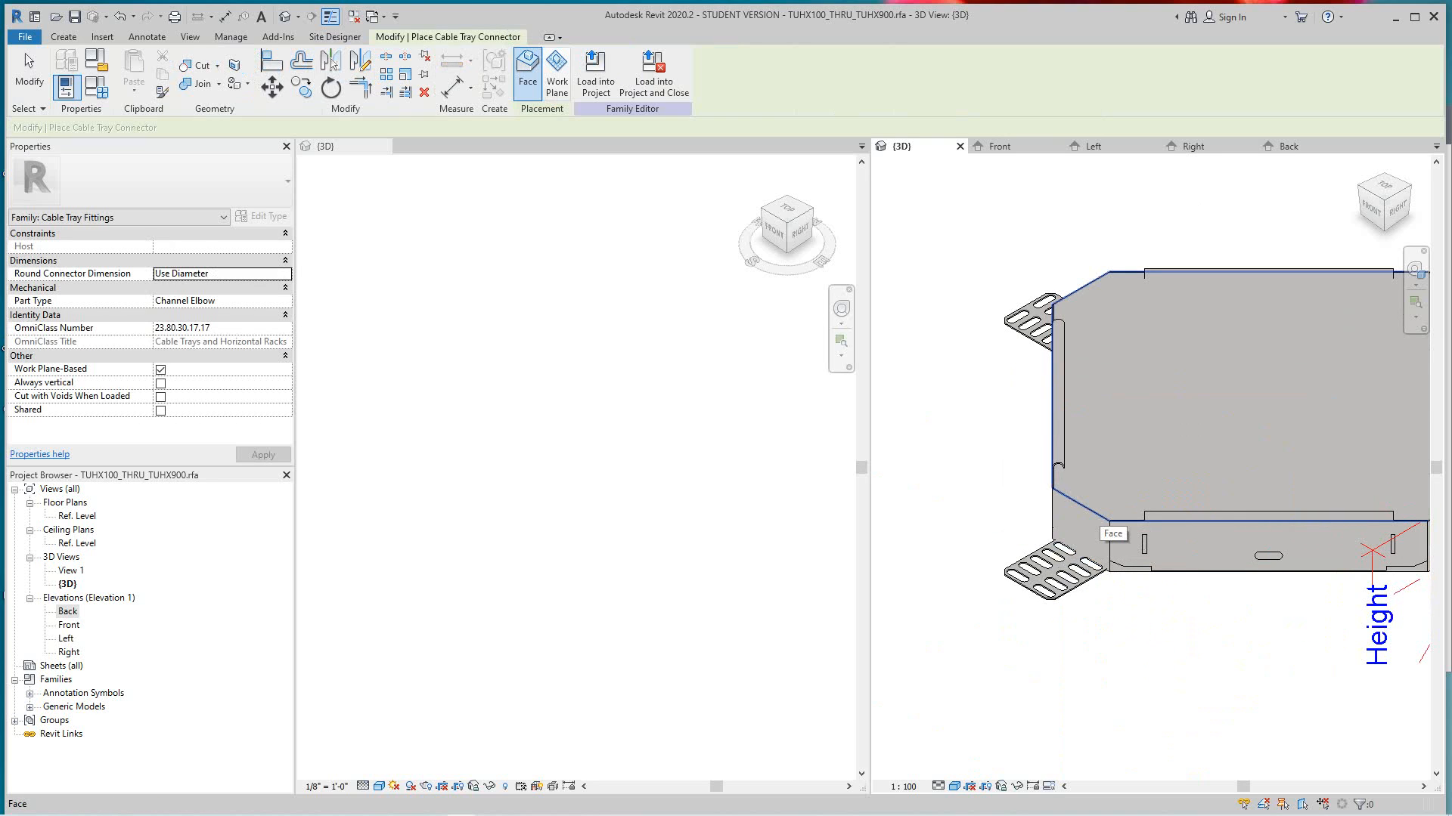
pyautogui.click(1081, 528)
pyautogui.scroll(-2, 1000, 449)
pyautogui.press('Escape')
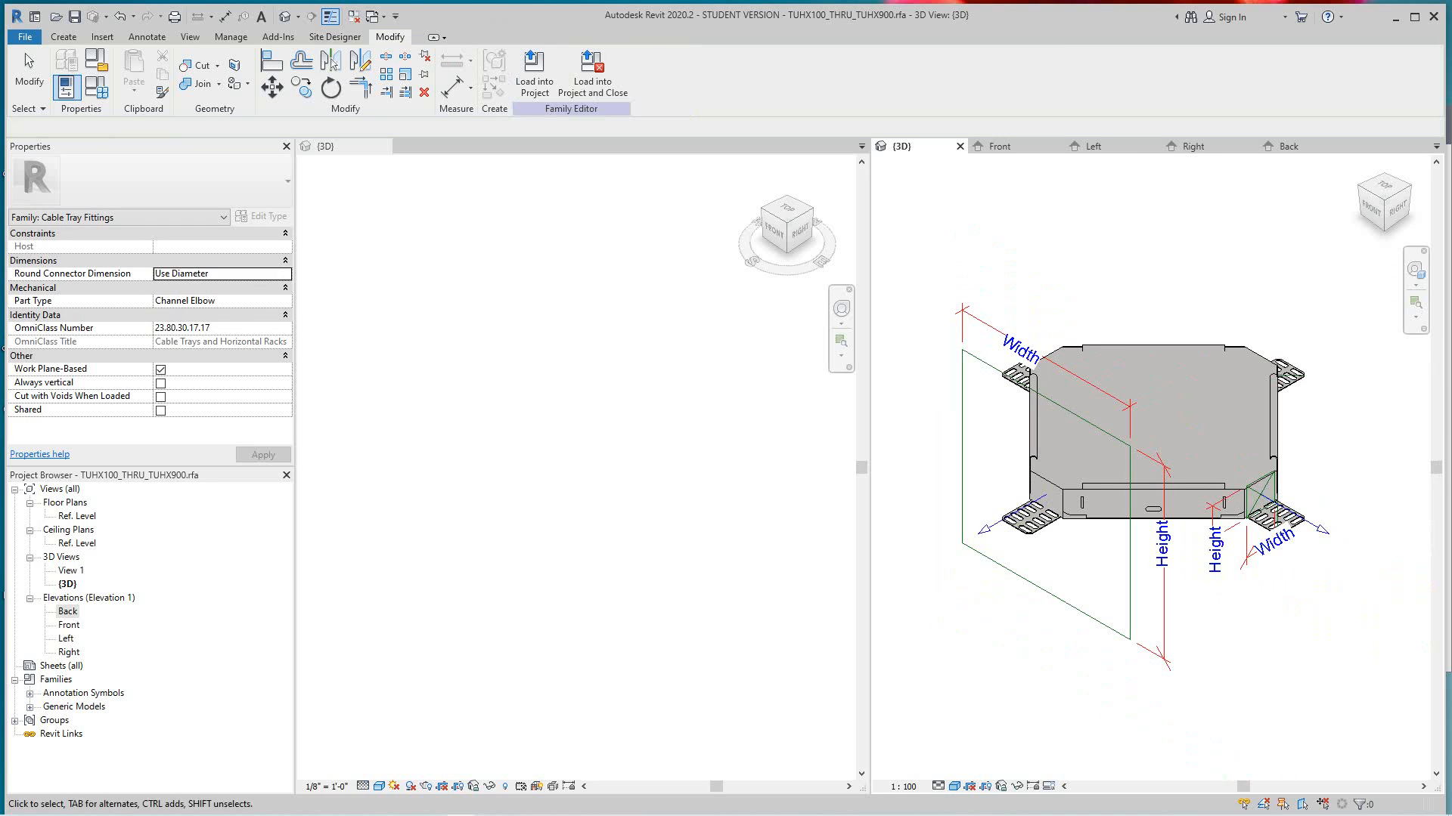
pyautogui.click(1037, 399)
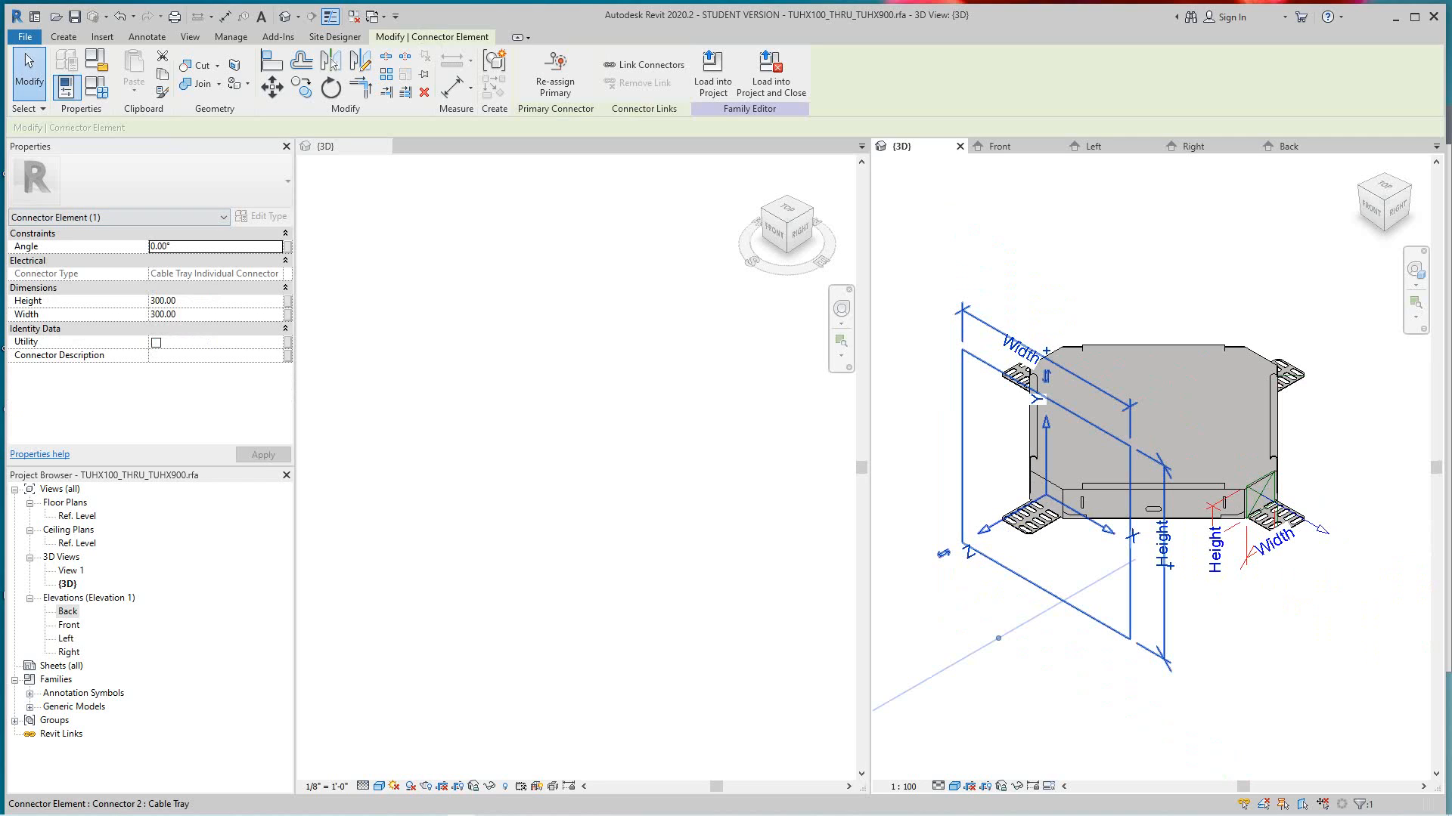
pyautogui.click(64, 37)
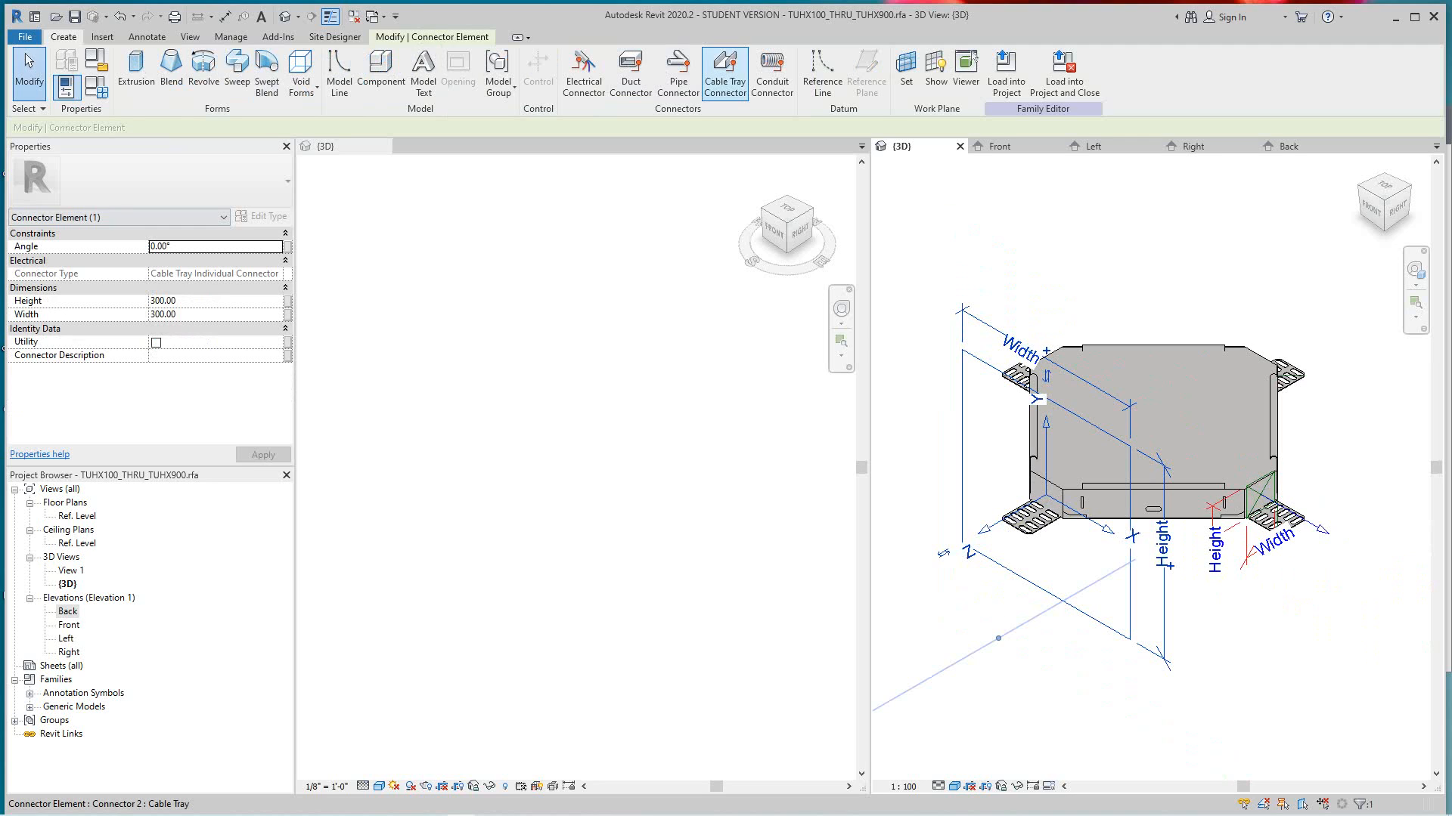
pyautogui.click(725, 72)
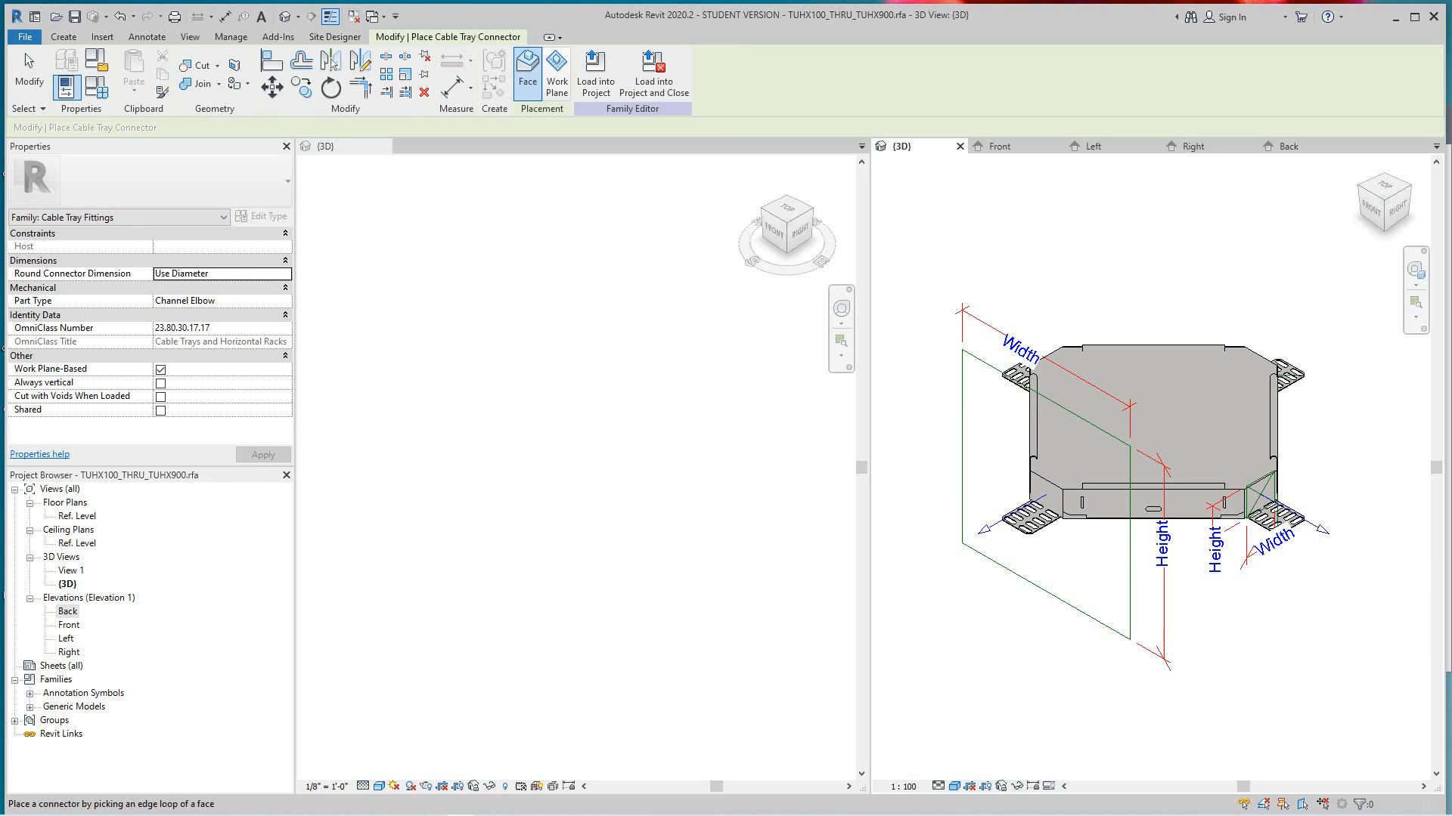
pyautogui.press('Escape')
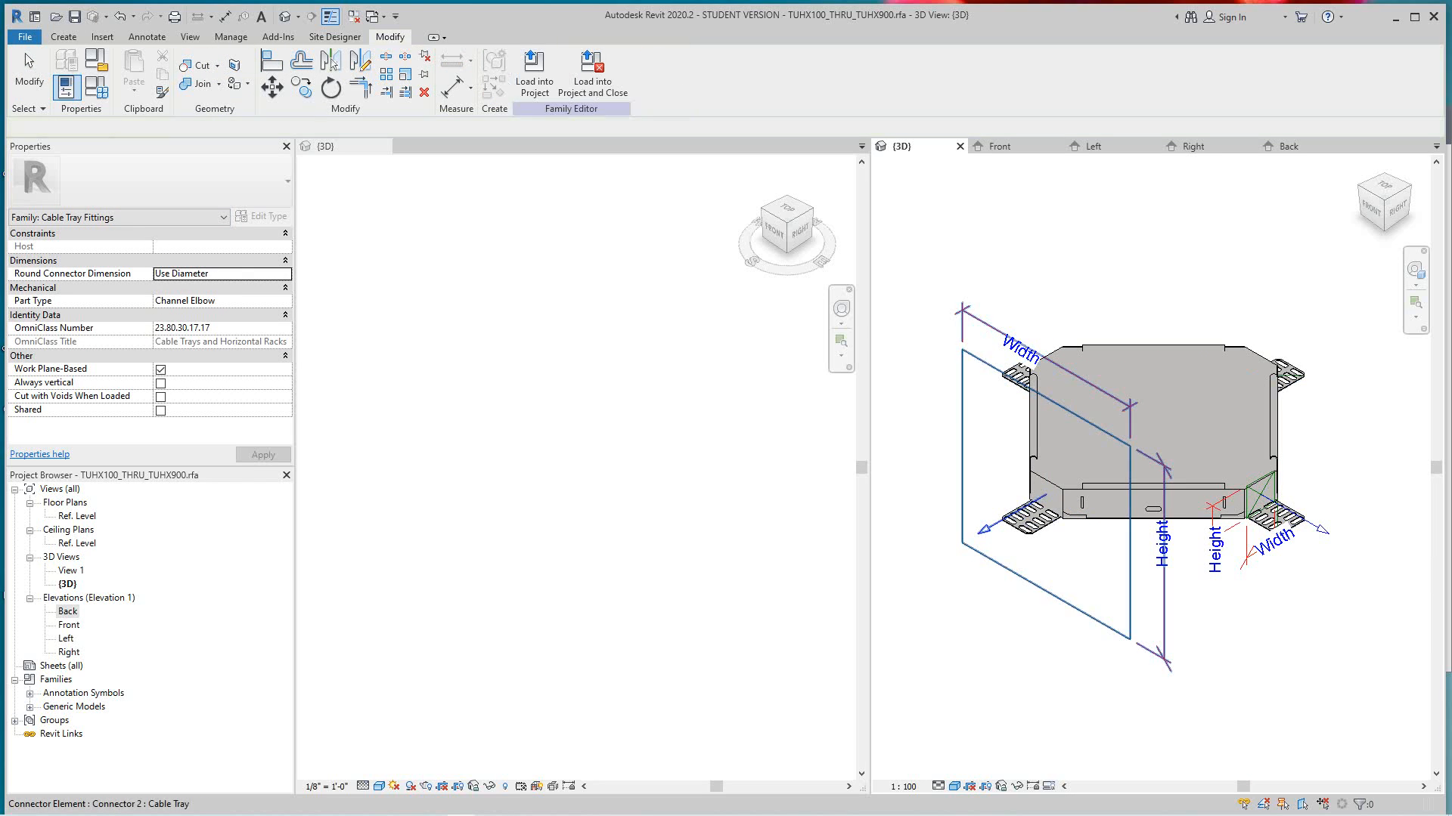
pyautogui.click(1051, 594)
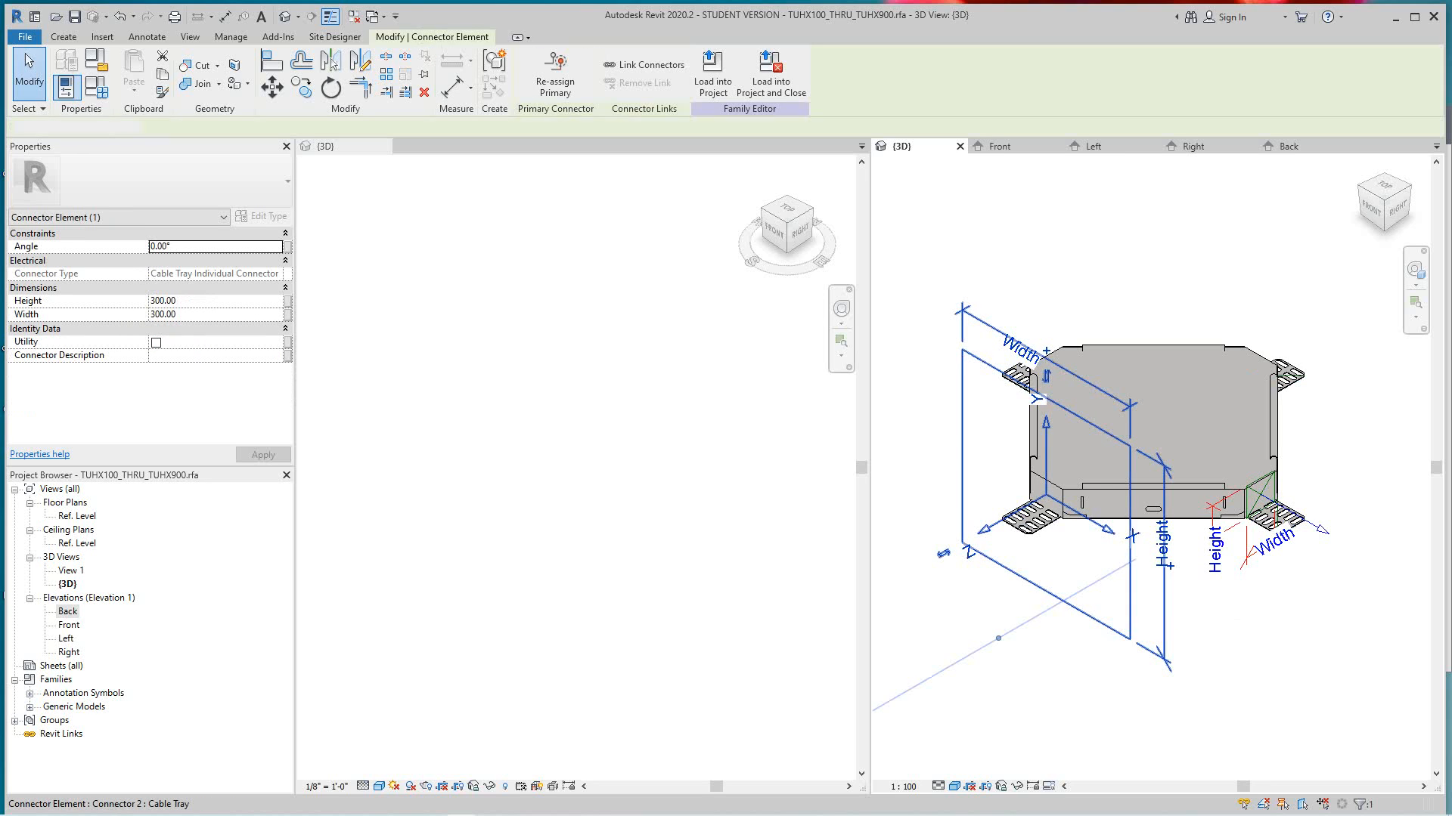
pyautogui.press('Escape')
# - Associate both the height and the width of the Front-facing cable tray connector with the Base Width family parameter
pyautogui.scroll(-3, 1157, 588)
pyautogui.click(1145, 586)
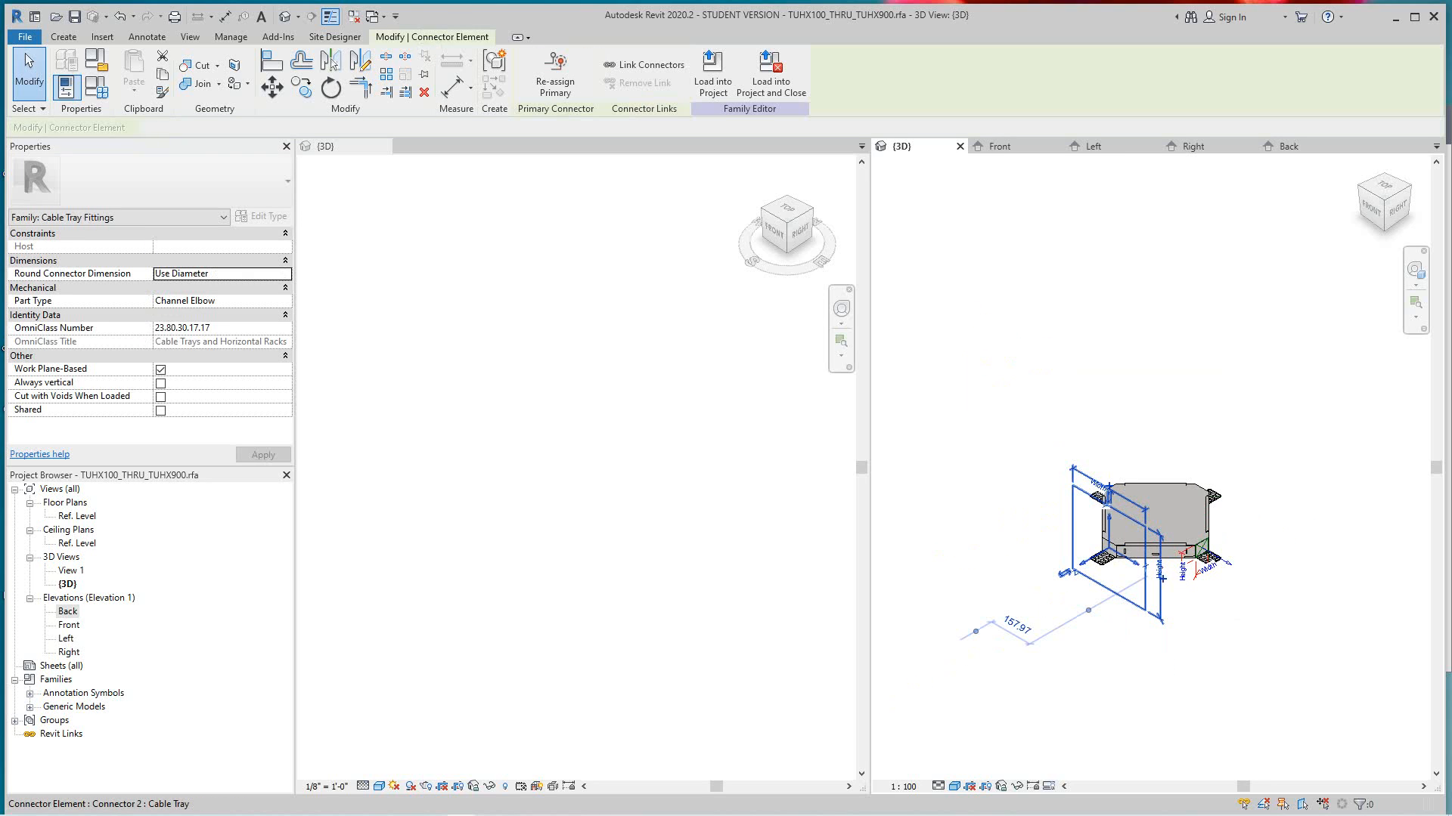
pyautogui.click(287, 301)
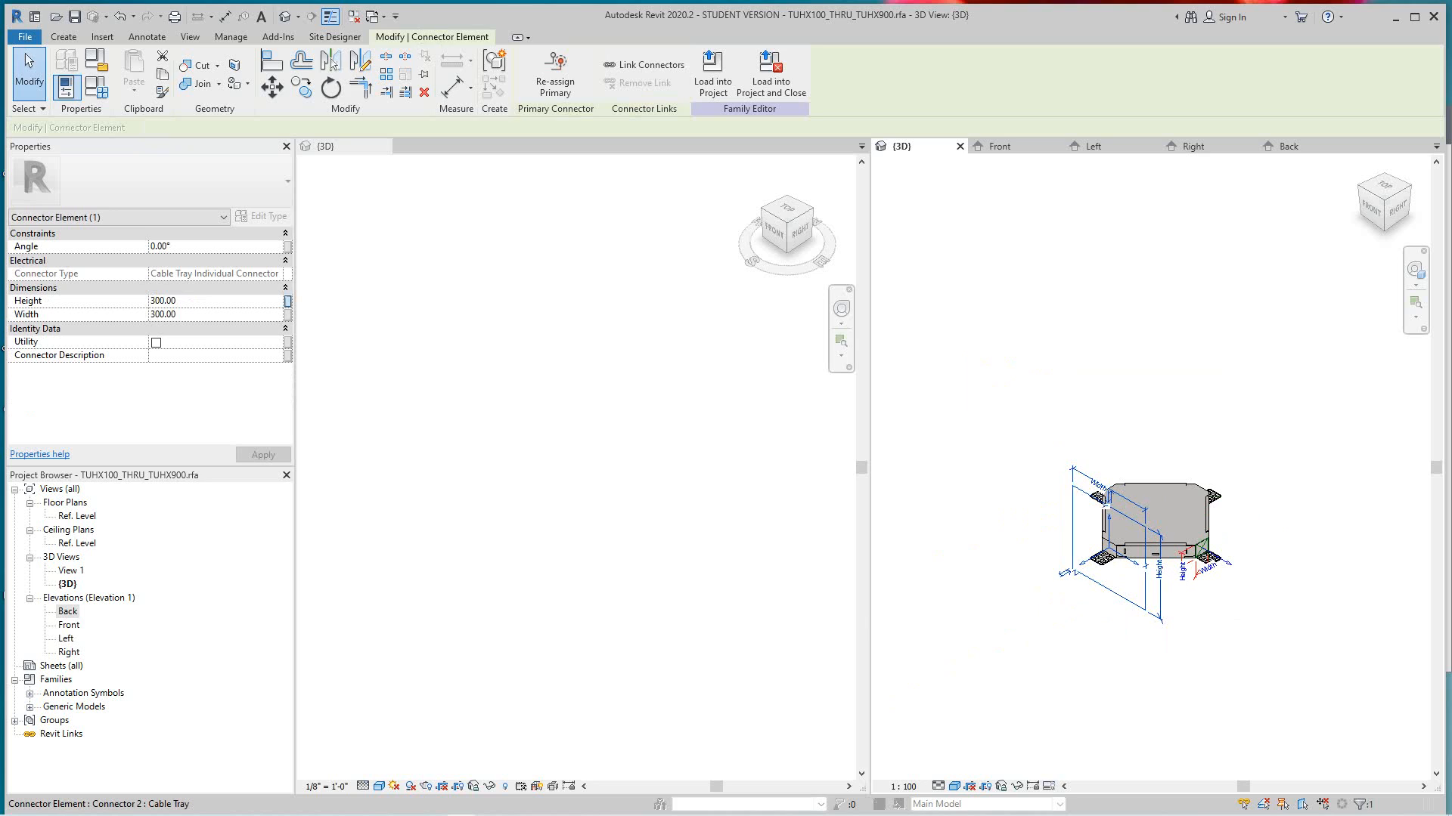
pyautogui.click(714, 424)
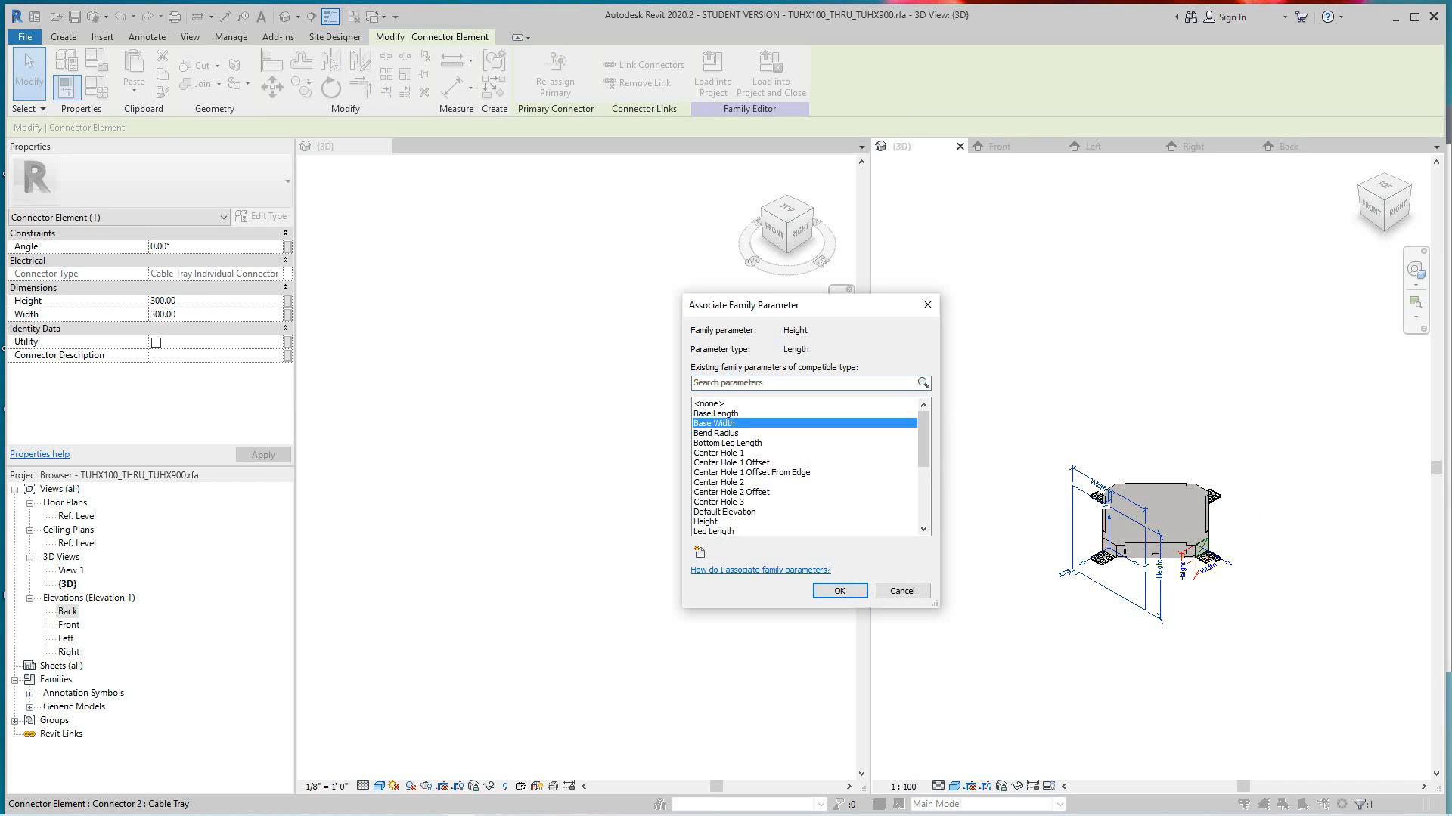
pyautogui.click(840, 591)
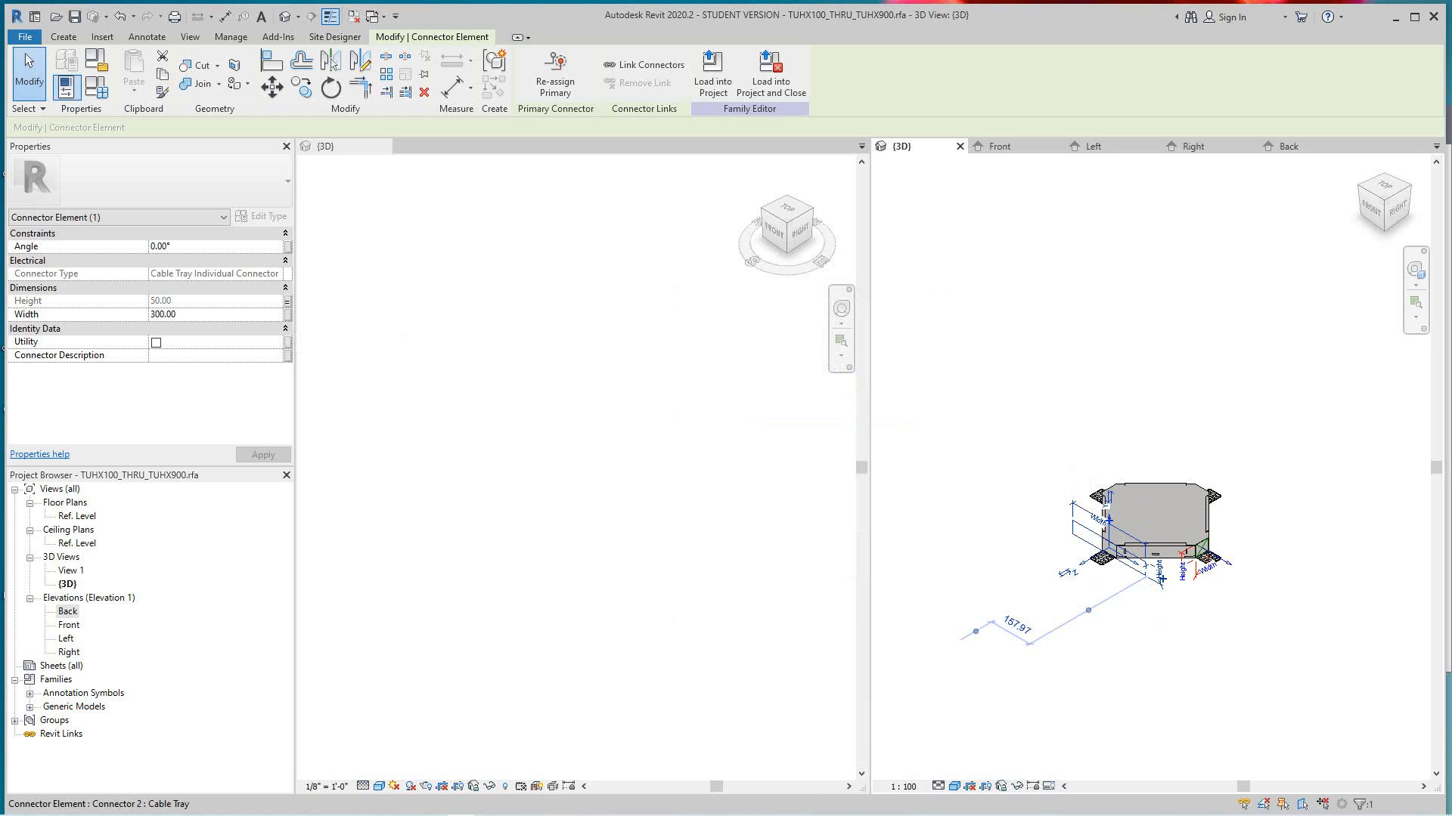
pyautogui.click(287, 314)
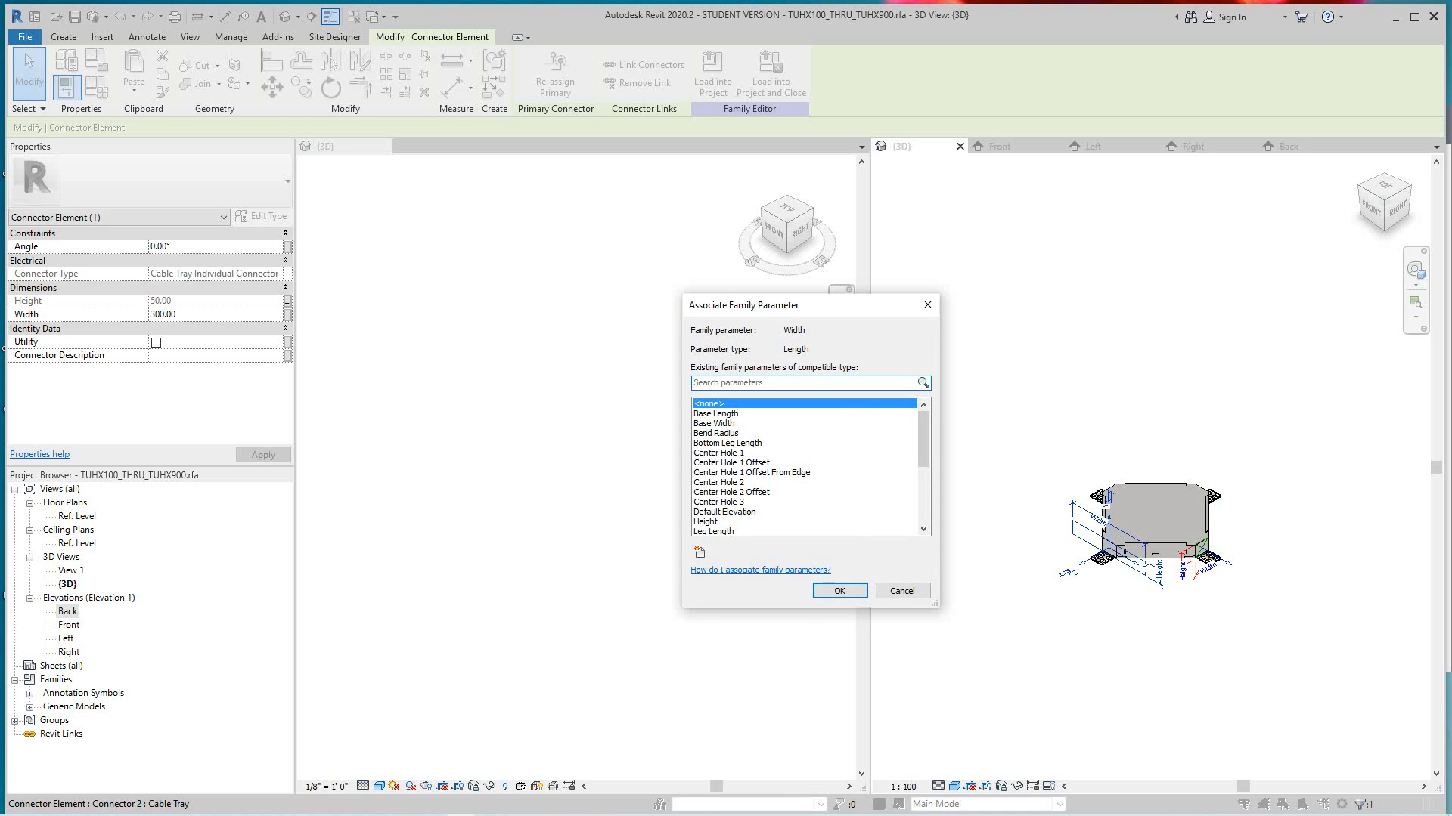
pyautogui.click(715, 423)
pyautogui.click(839, 590)
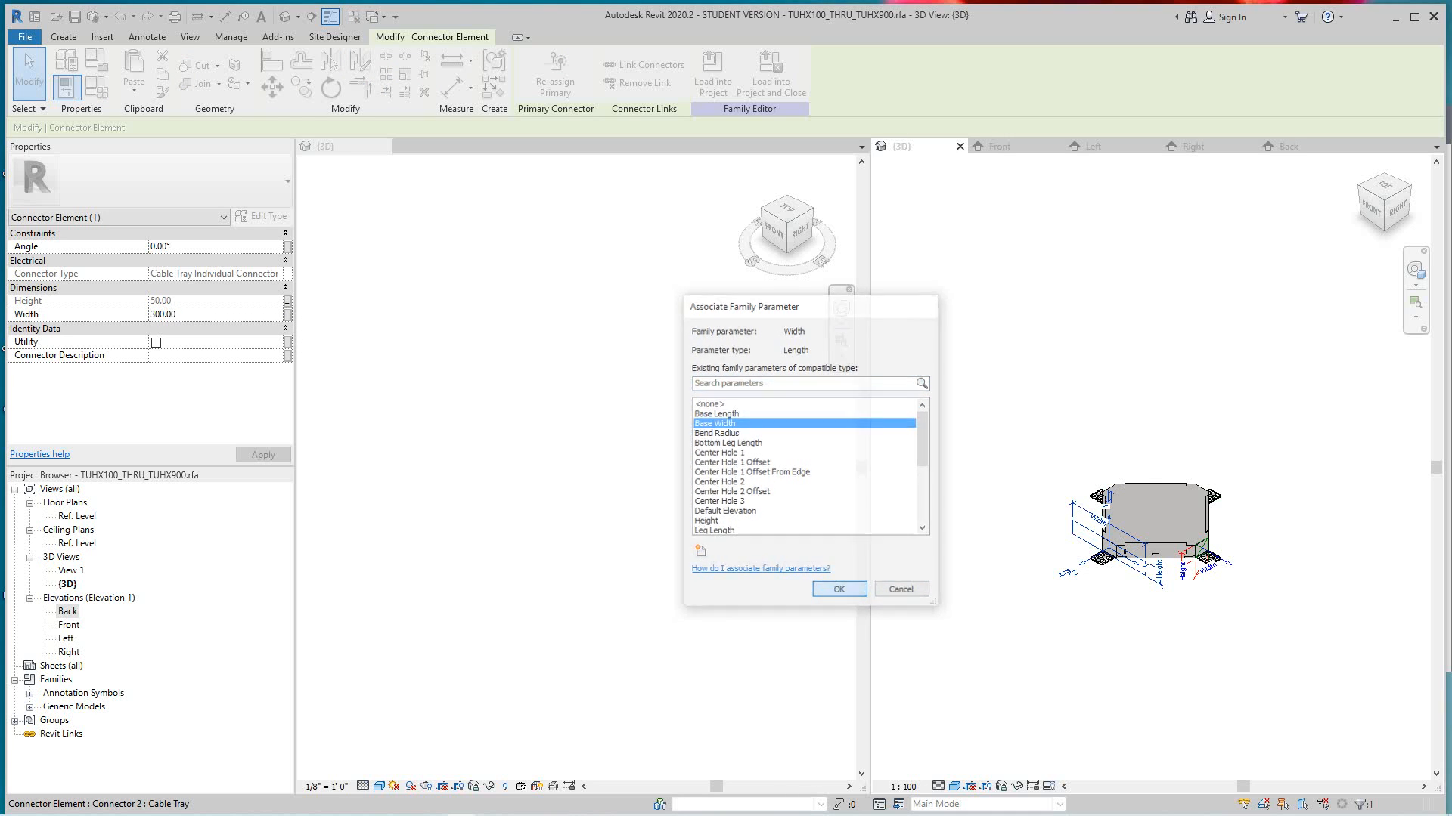
pyautogui.press('Escape')
# - Place a third cable tray connector on the extrusion's short side face that faces Left, and select the connector
pyautogui.scroll(5, 1123, 560)
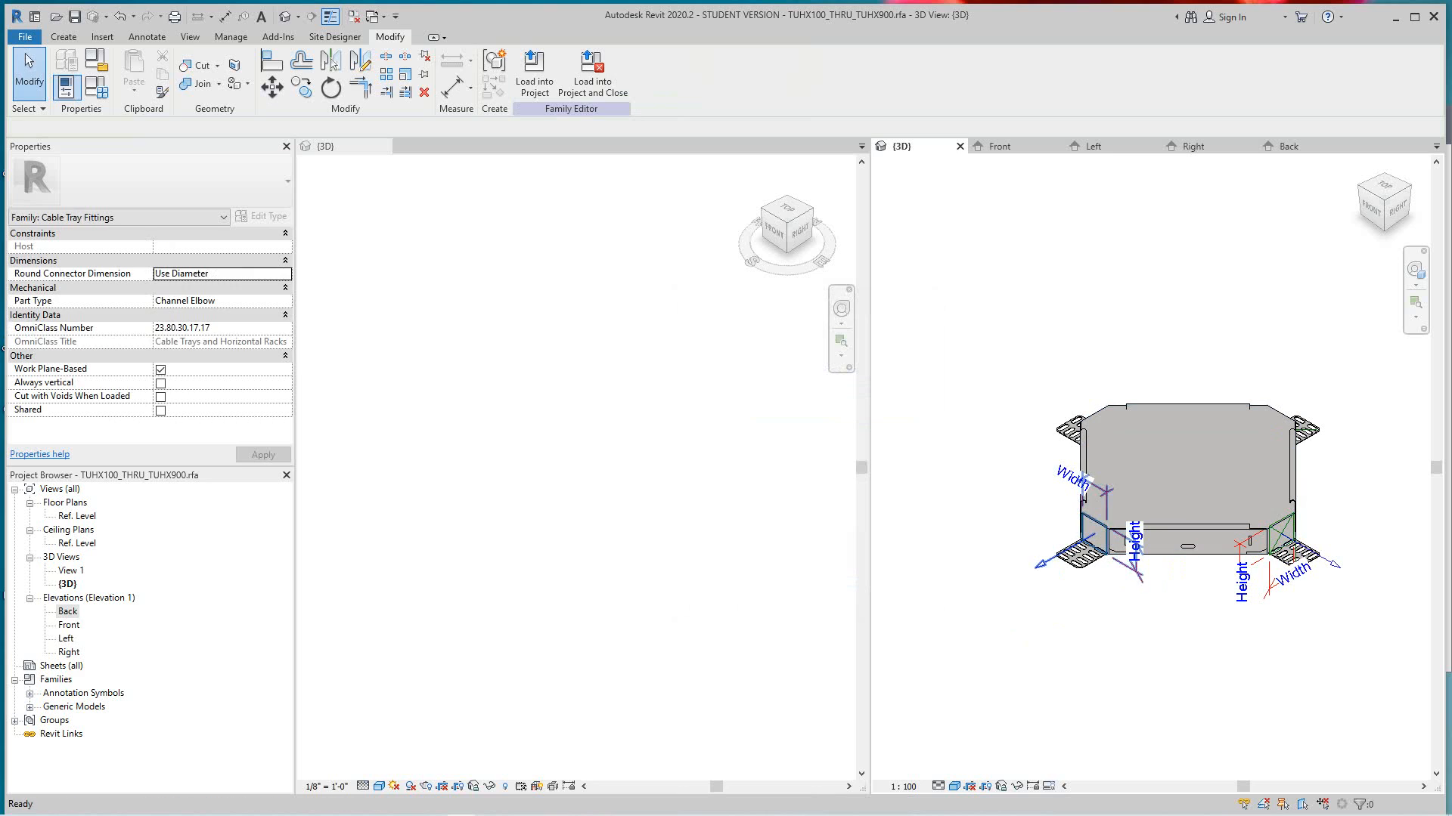
pyautogui.scroll(-1, 1110, 571)
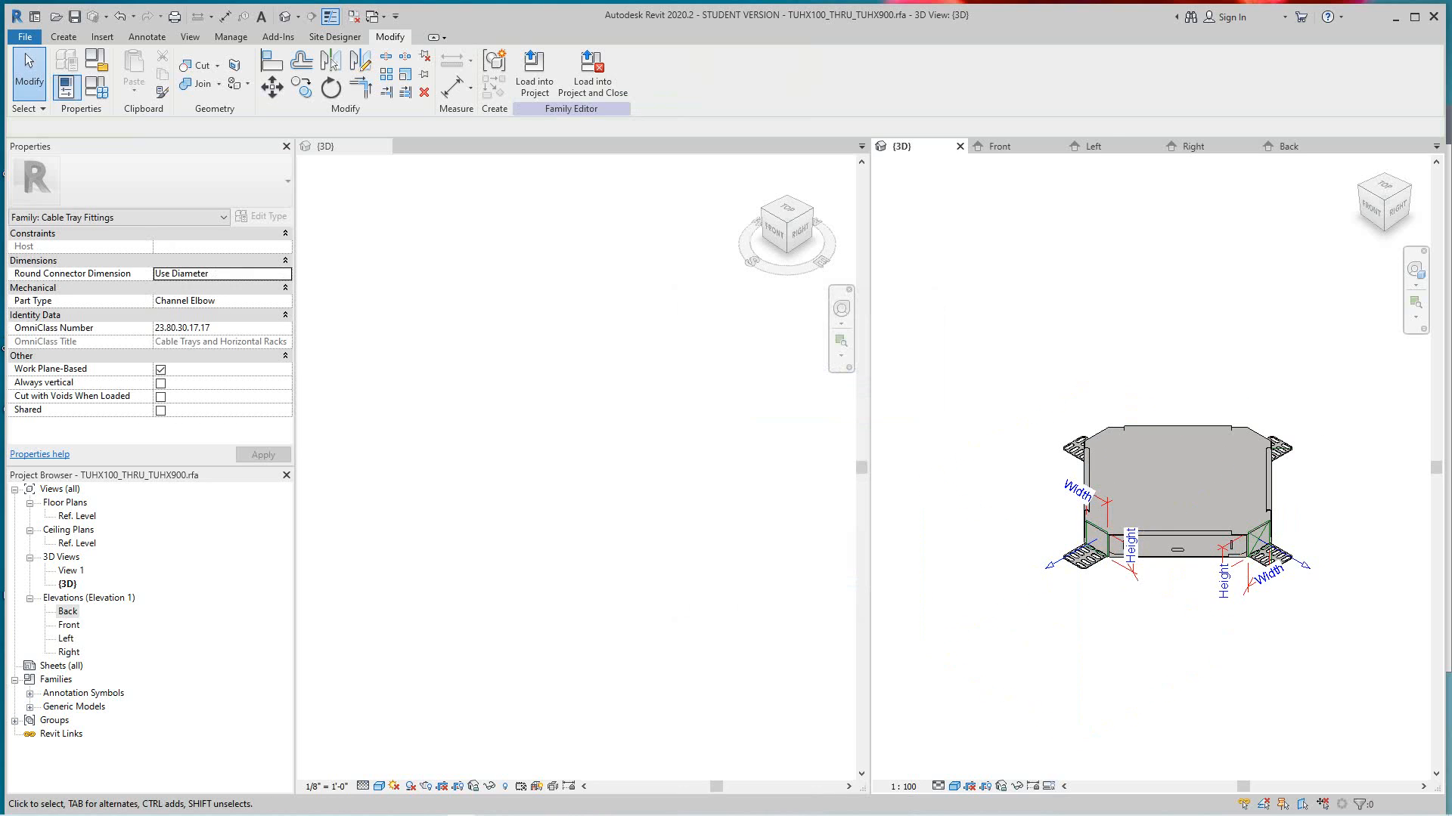
pyautogui.scroll(-2, 1123, 593)
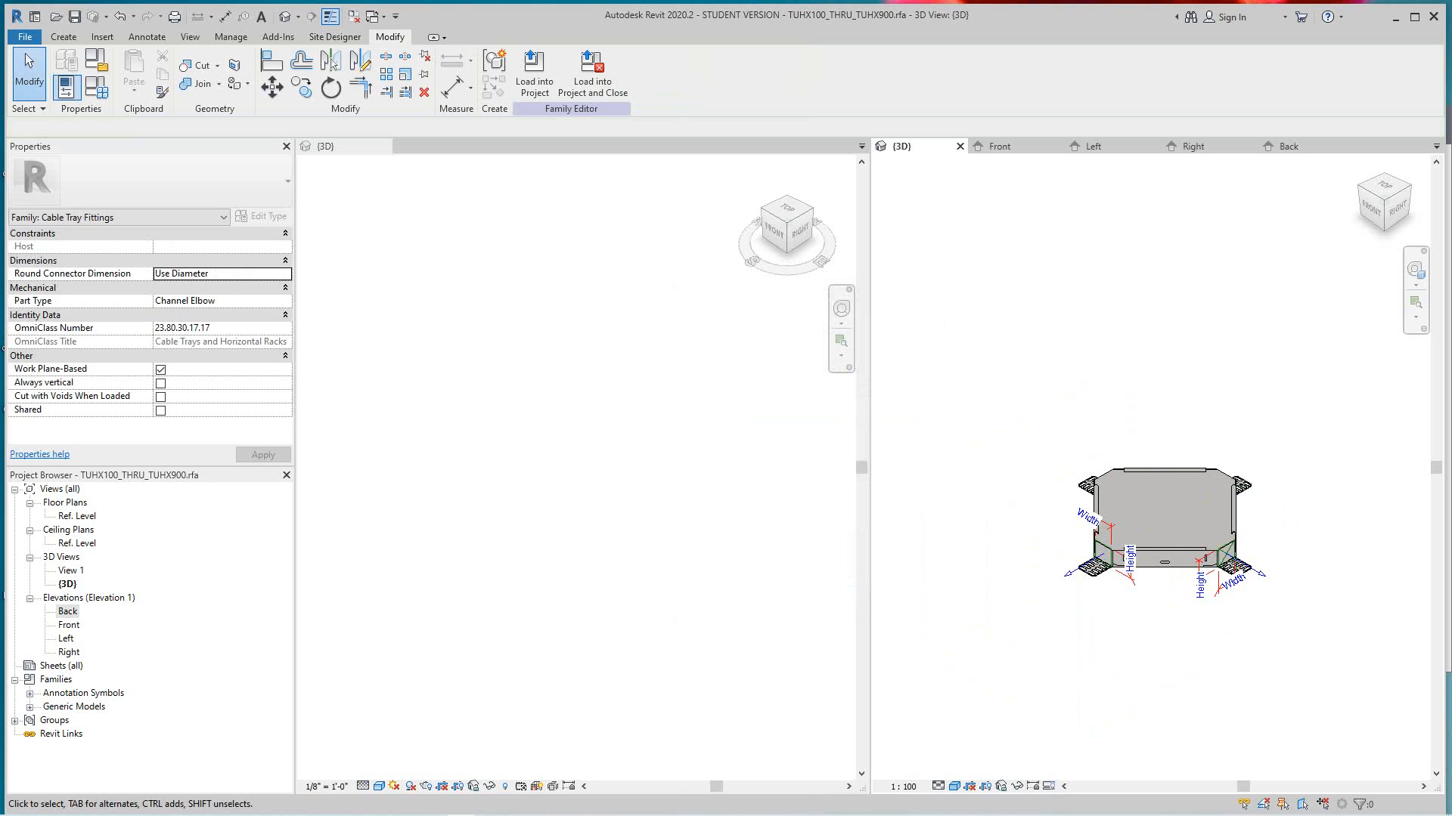
pyautogui.keyDown('shift'); pyautogui.moveTo(1123, 594); pyautogui.dragTo(1248, 563, button='middle'); pyautogui.keyUp('shift')
pyautogui.scroll(7, 1132, 542)
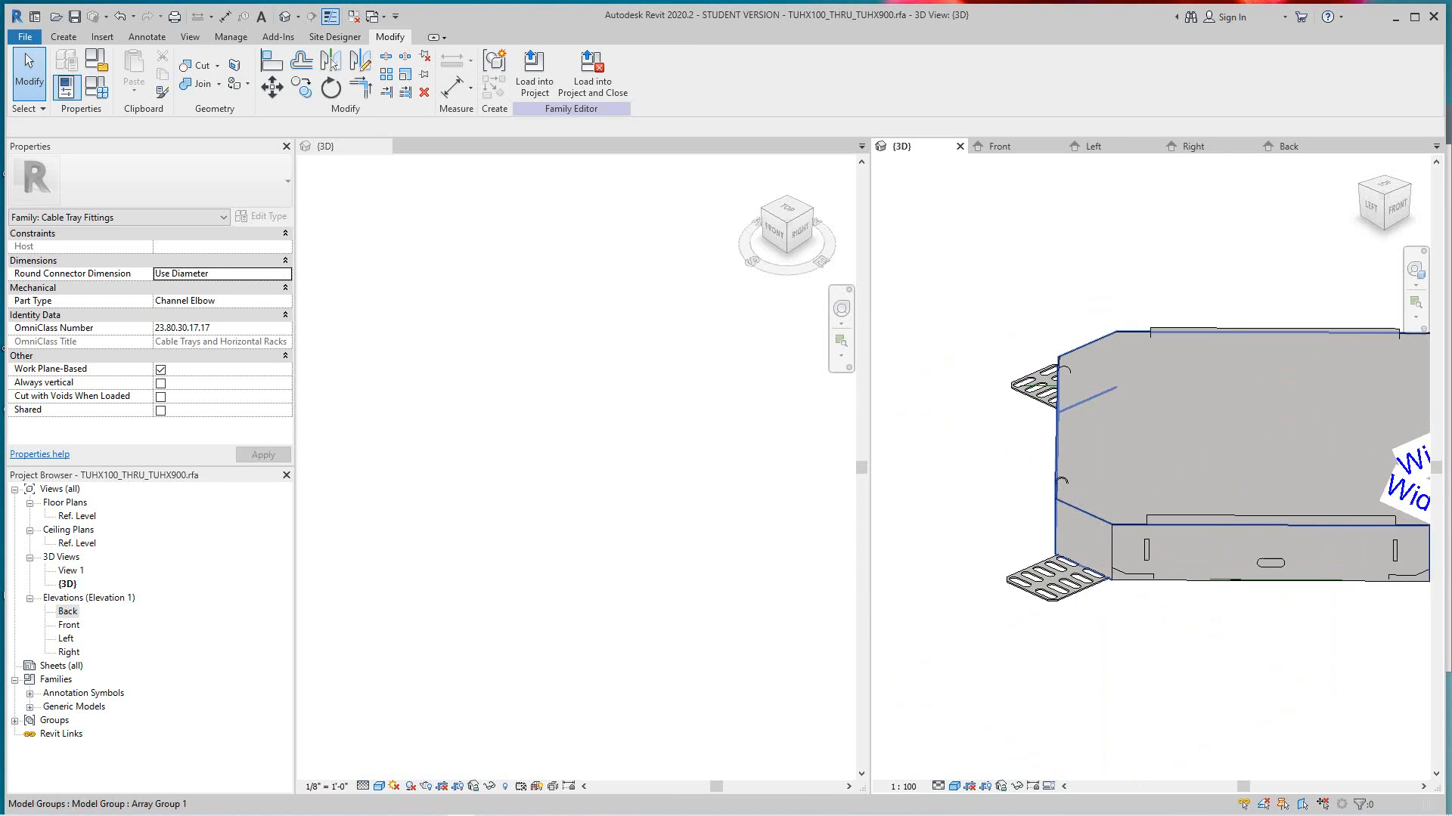
pyautogui.moveTo(1132, 542); pyautogui.dragTo(1136, 534, button='middle')
pyautogui.scroll(-2, 1139, 595)
pyautogui.moveTo(1139, 595)
pyautogui.mouseDown(button='middle')
pyautogui.moveTo(1118, 601)
pyautogui.moveTo(1148, 622)
pyautogui.moveTo(1136, 592)
pyautogui.mouseUp(button='middle')
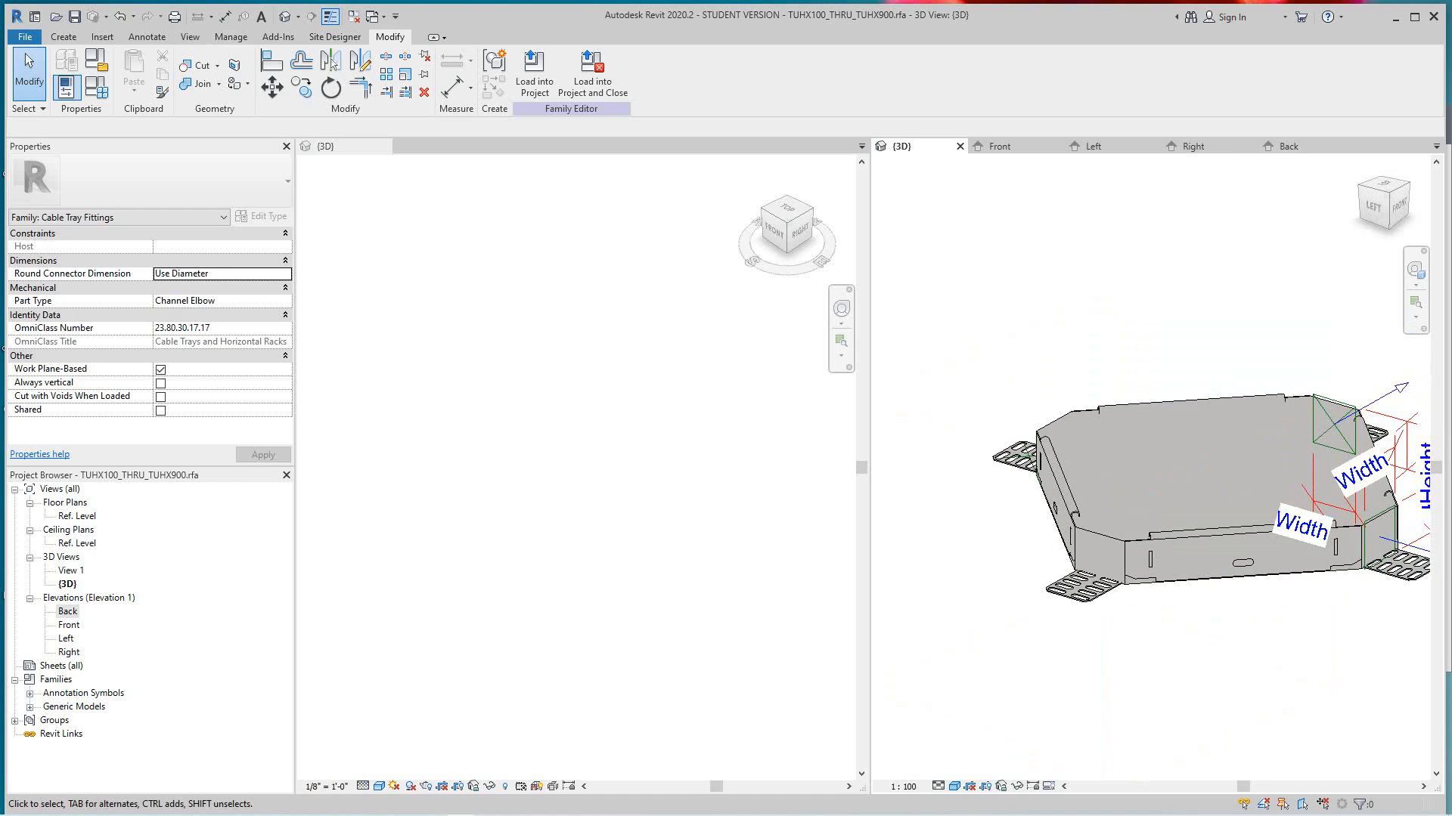
pyautogui.click(63, 36)
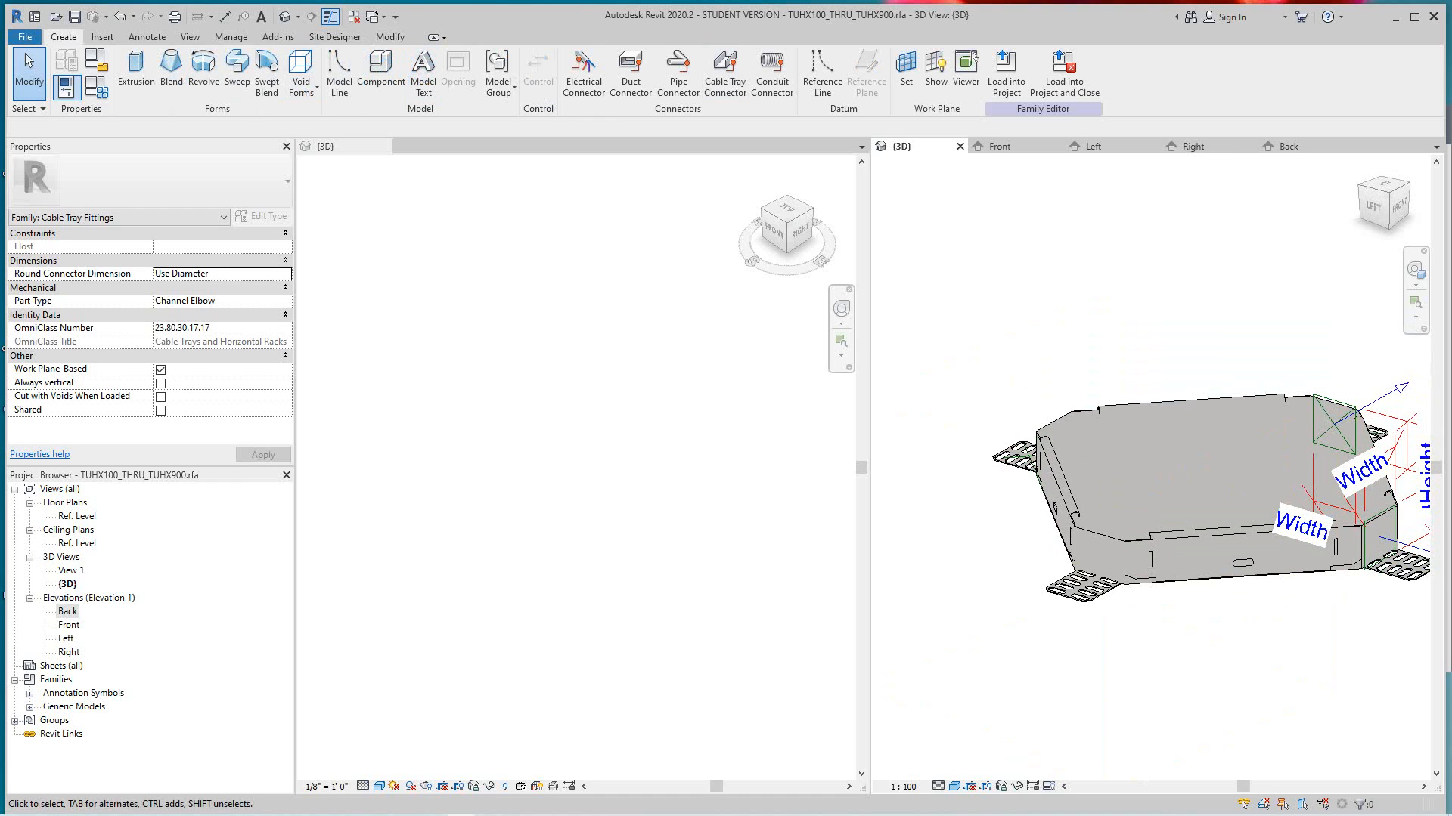
pyautogui.click(724, 72)
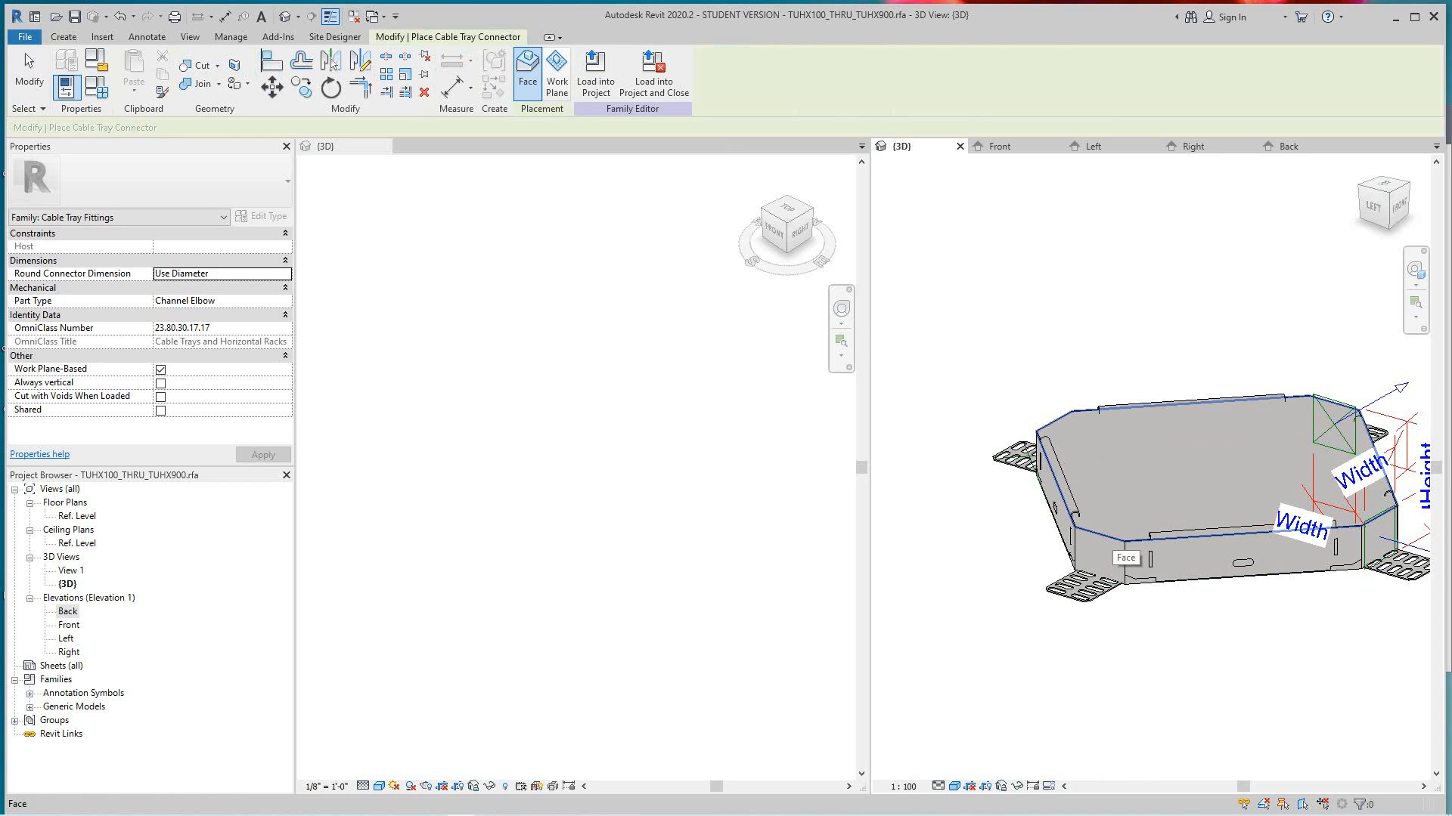
pyautogui.click(1096, 558)
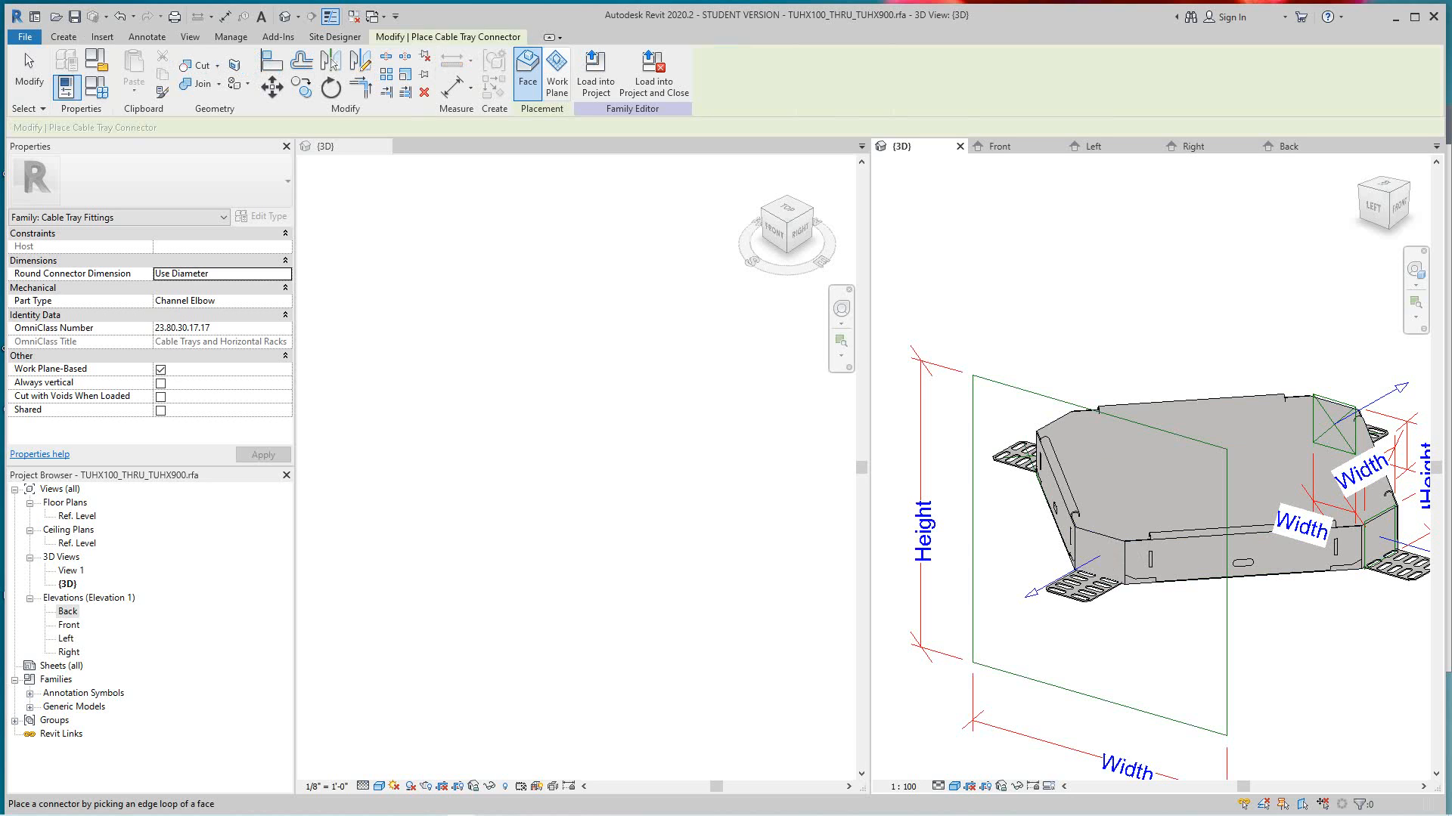
pyautogui.press('Escape')
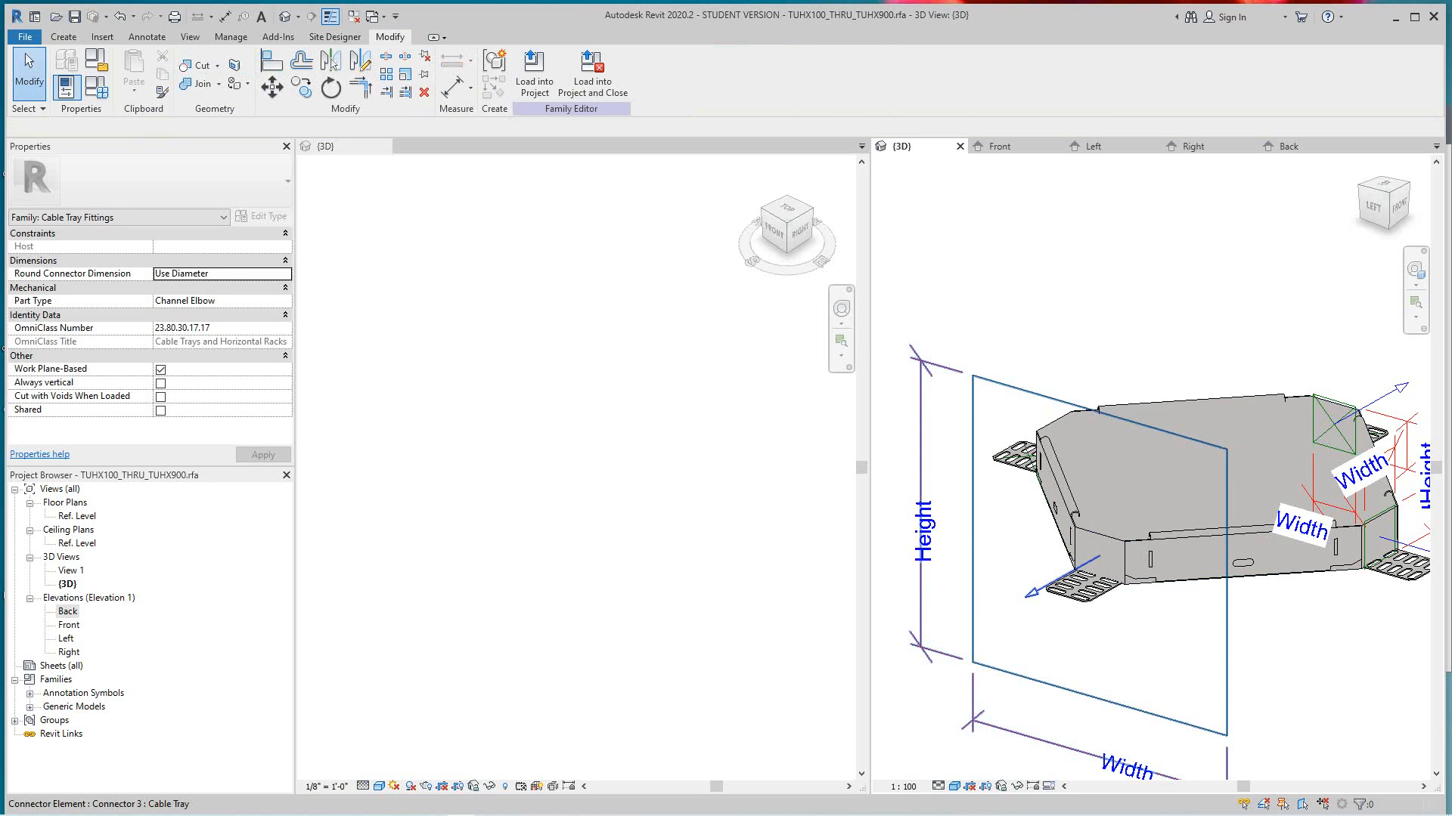
pyautogui.click(1008, 387)
pyautogui.scroll(-1, 1009, 387)
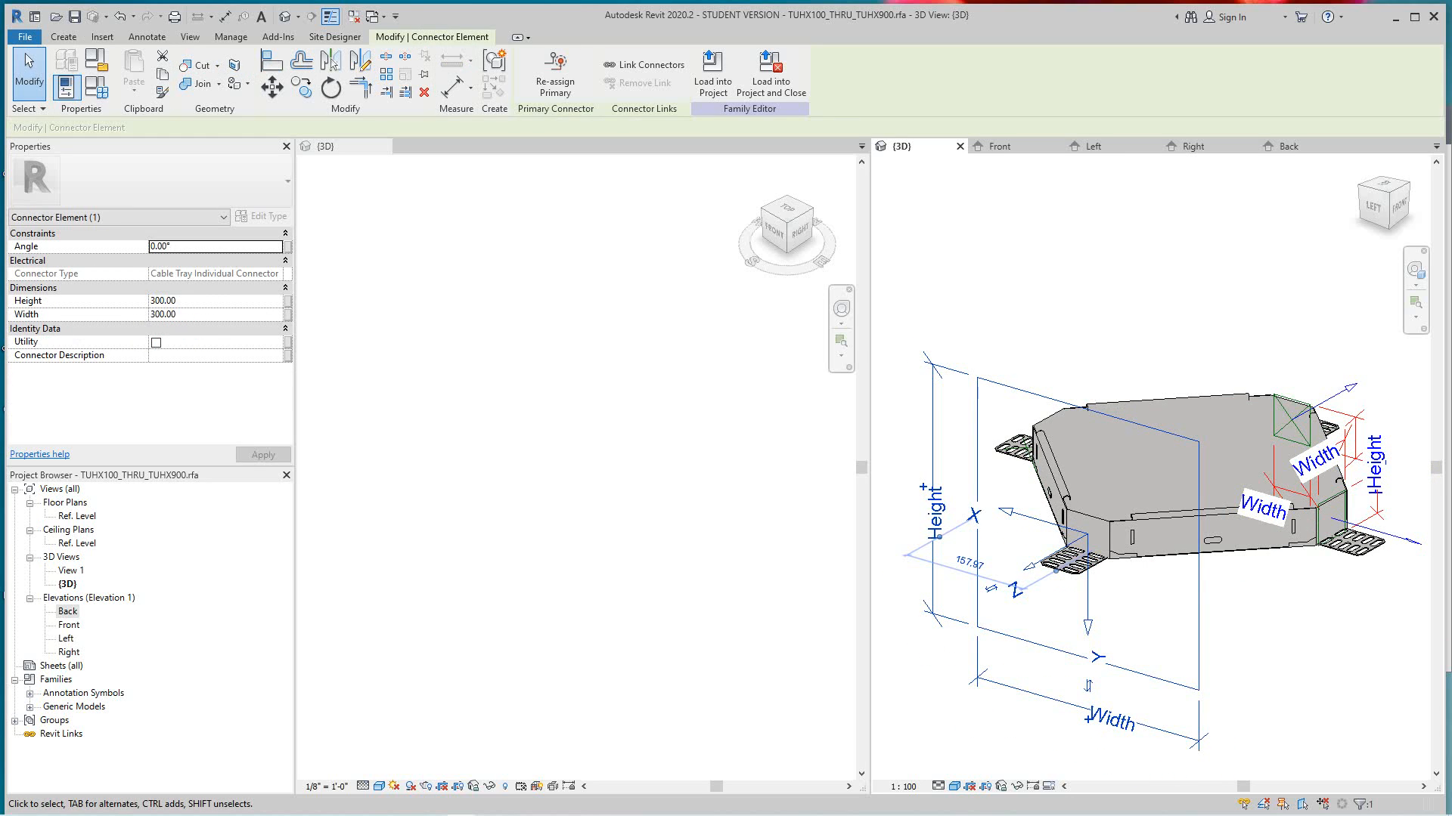
# - Associate the Left-facing connector's height with the Leg Width family parameter
pyautogui.click(288, 301)
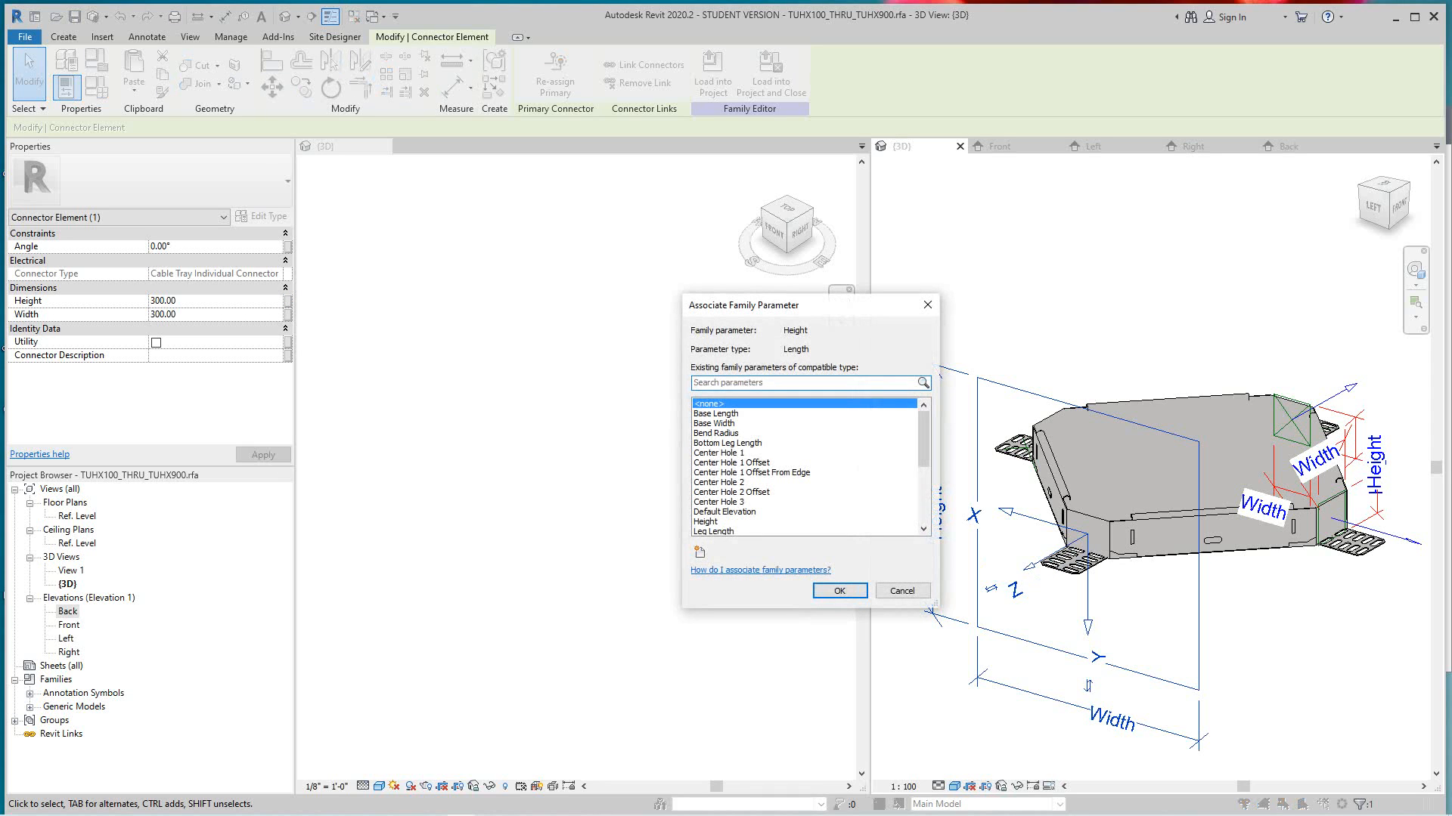
pyautogui.scroll(-3, 806, 467)
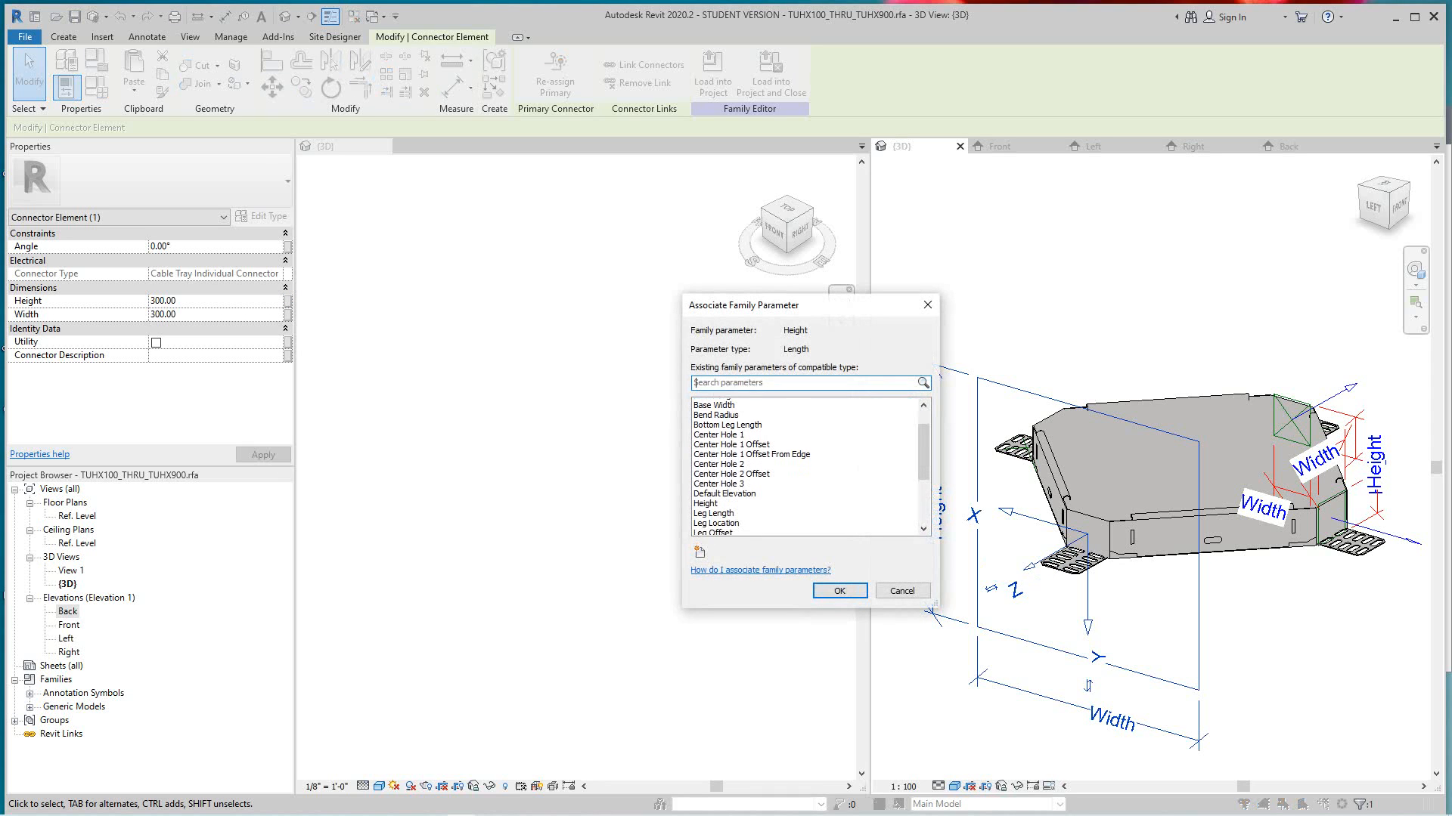
pyautogui.scroll(-2, 805, 466)
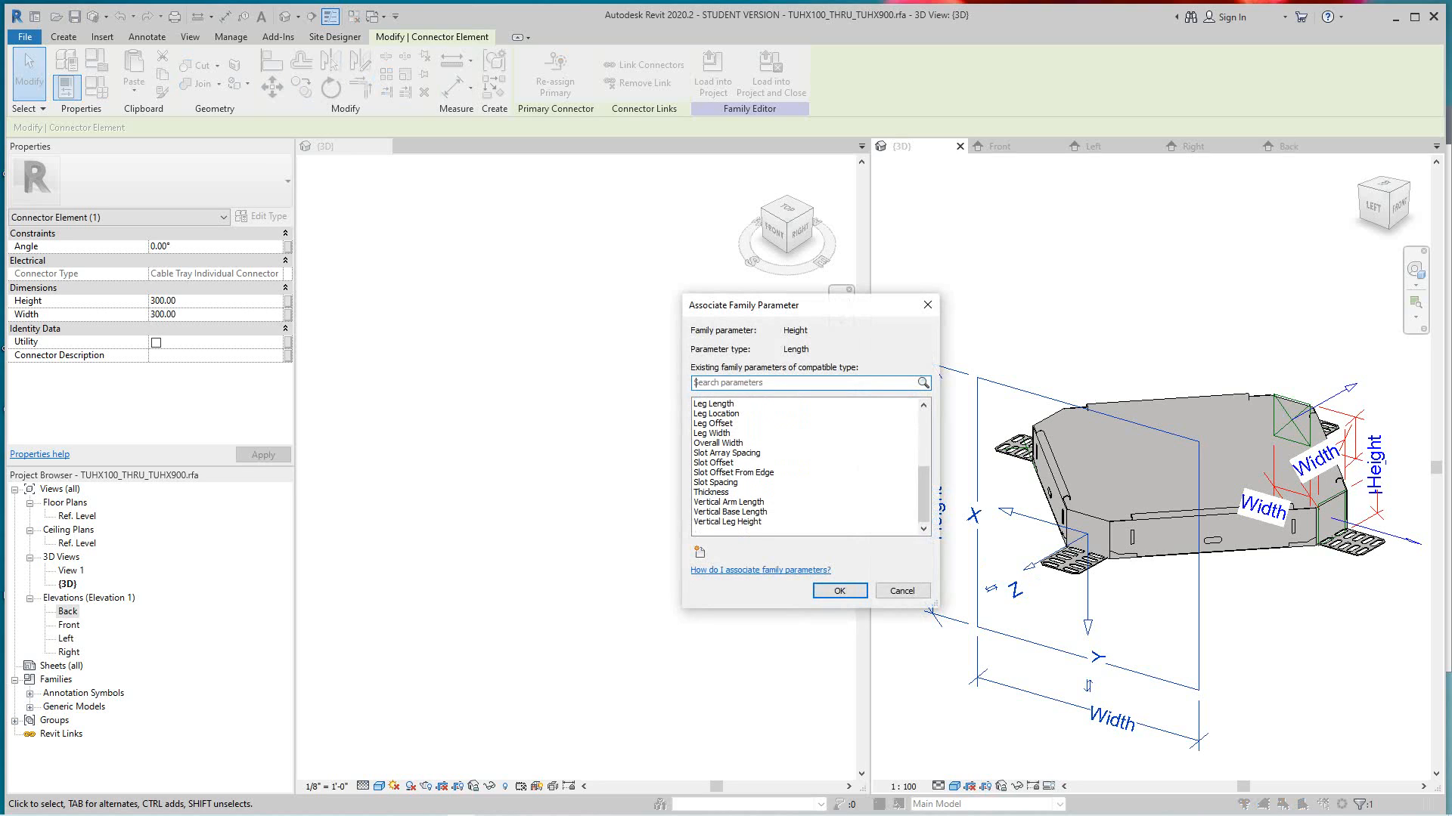
pyautogui.scroll(1, 805, 466)
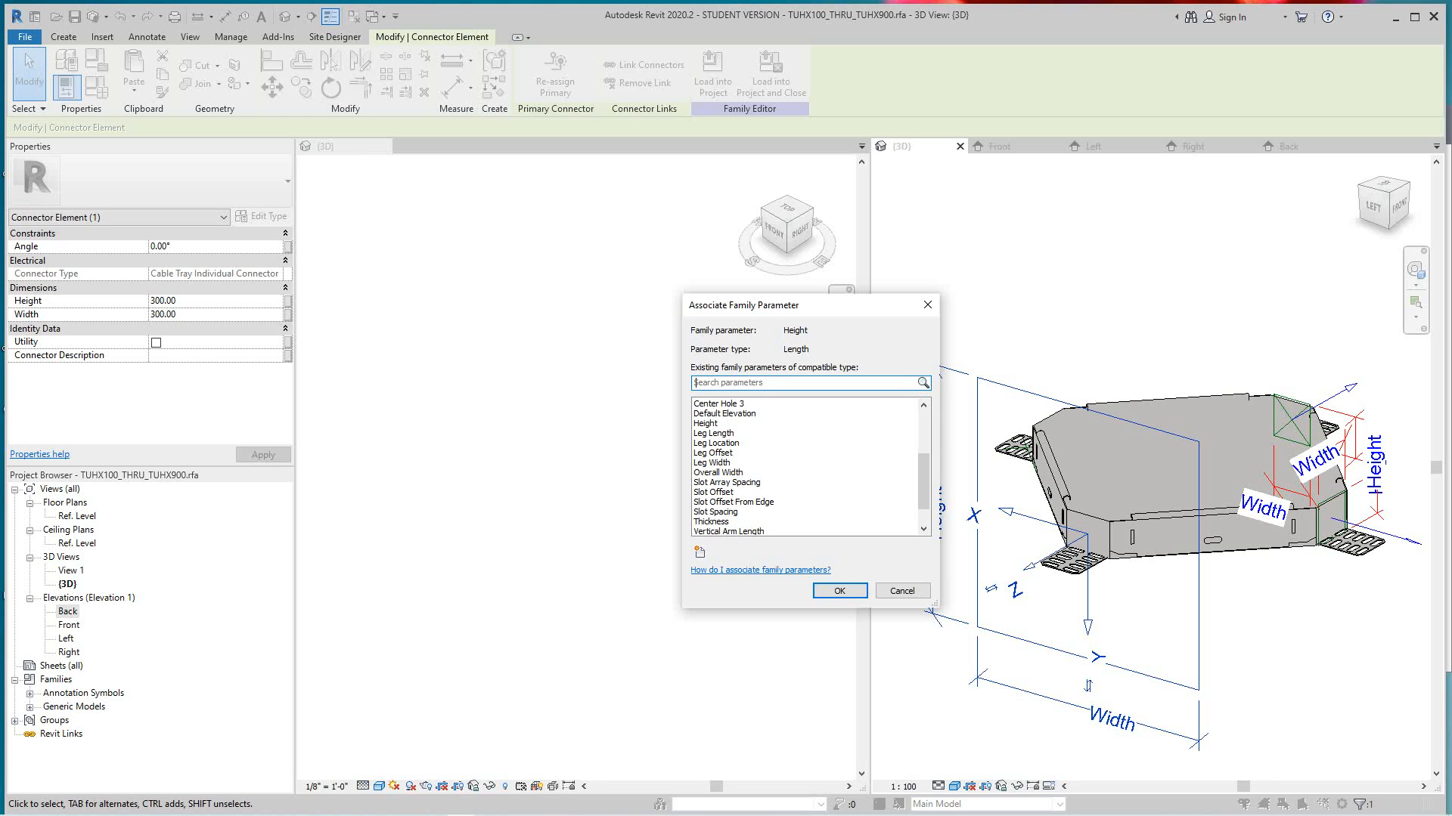
pyautogui.click(713, 463)
pyautogui.click(840, 591)
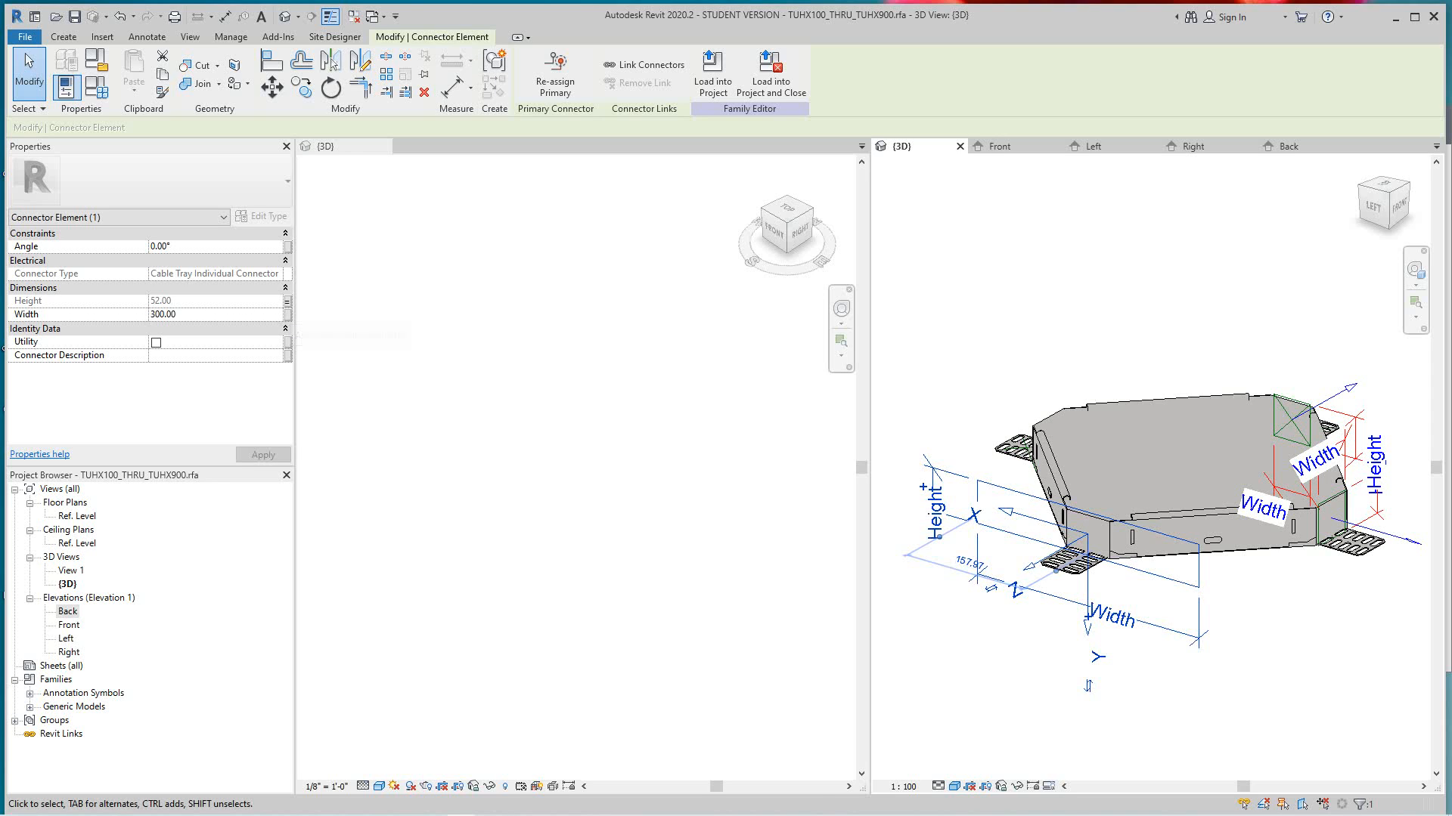
# - Associate both the height and the width of the Left-facing connector with the Base Width family parameter
pyautogui.click(287, 301)
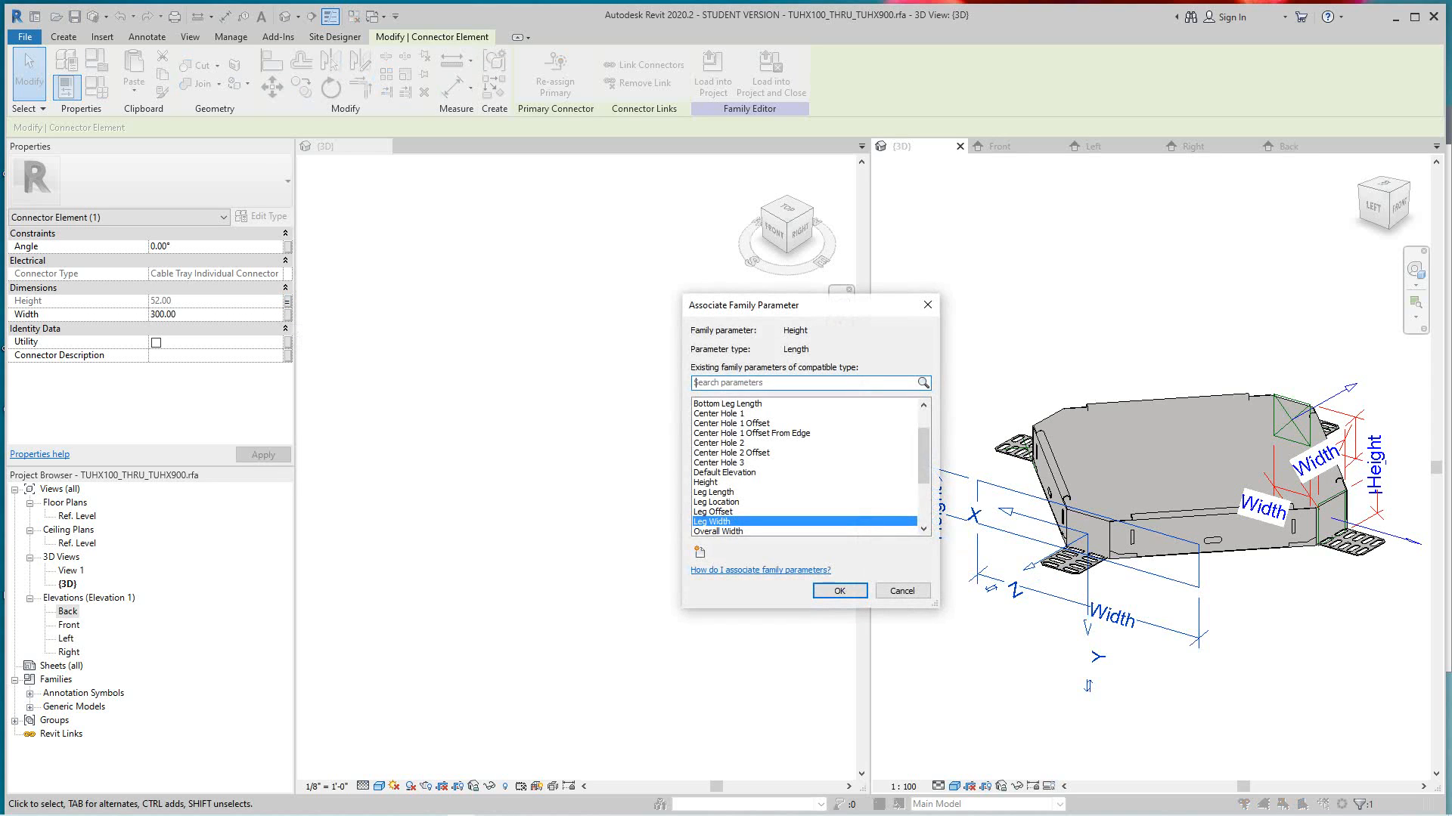
pyautogui.moveTo(923, 456); pyautogui.dragTo(923, 437)
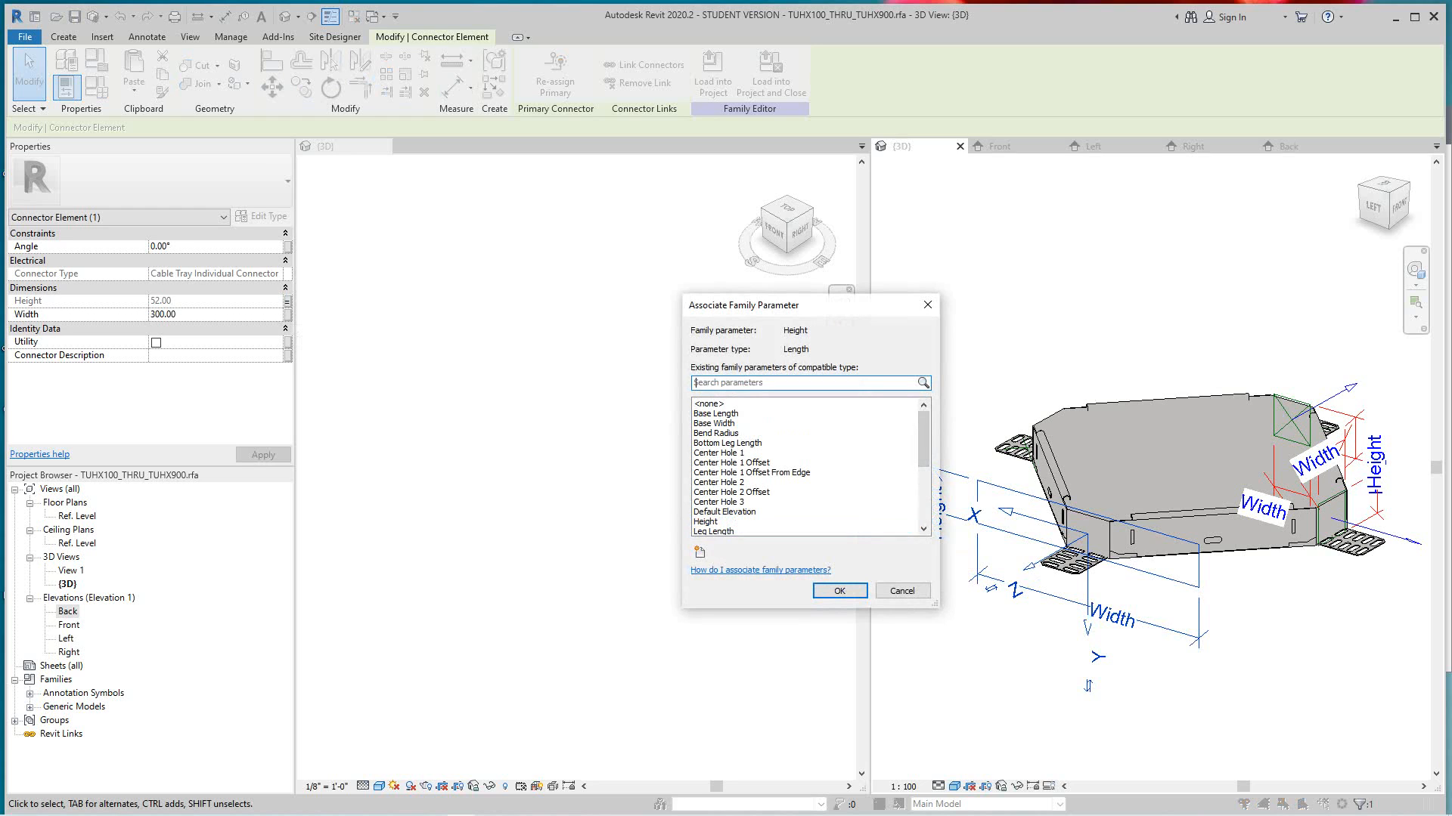
pyautogui.click(726, 423)
pyautogui.press('Return')
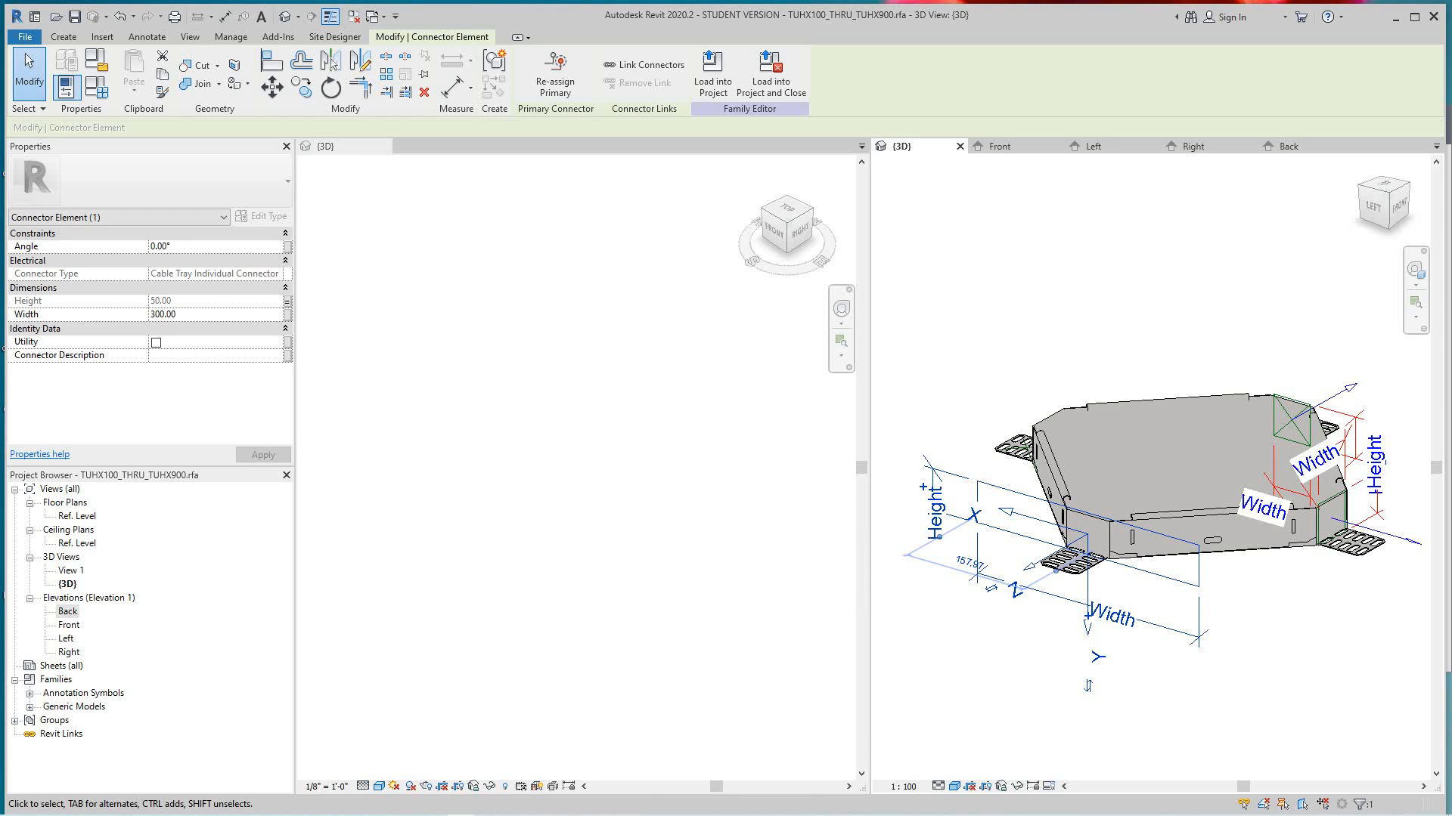
pyautogui.click(287, 314)
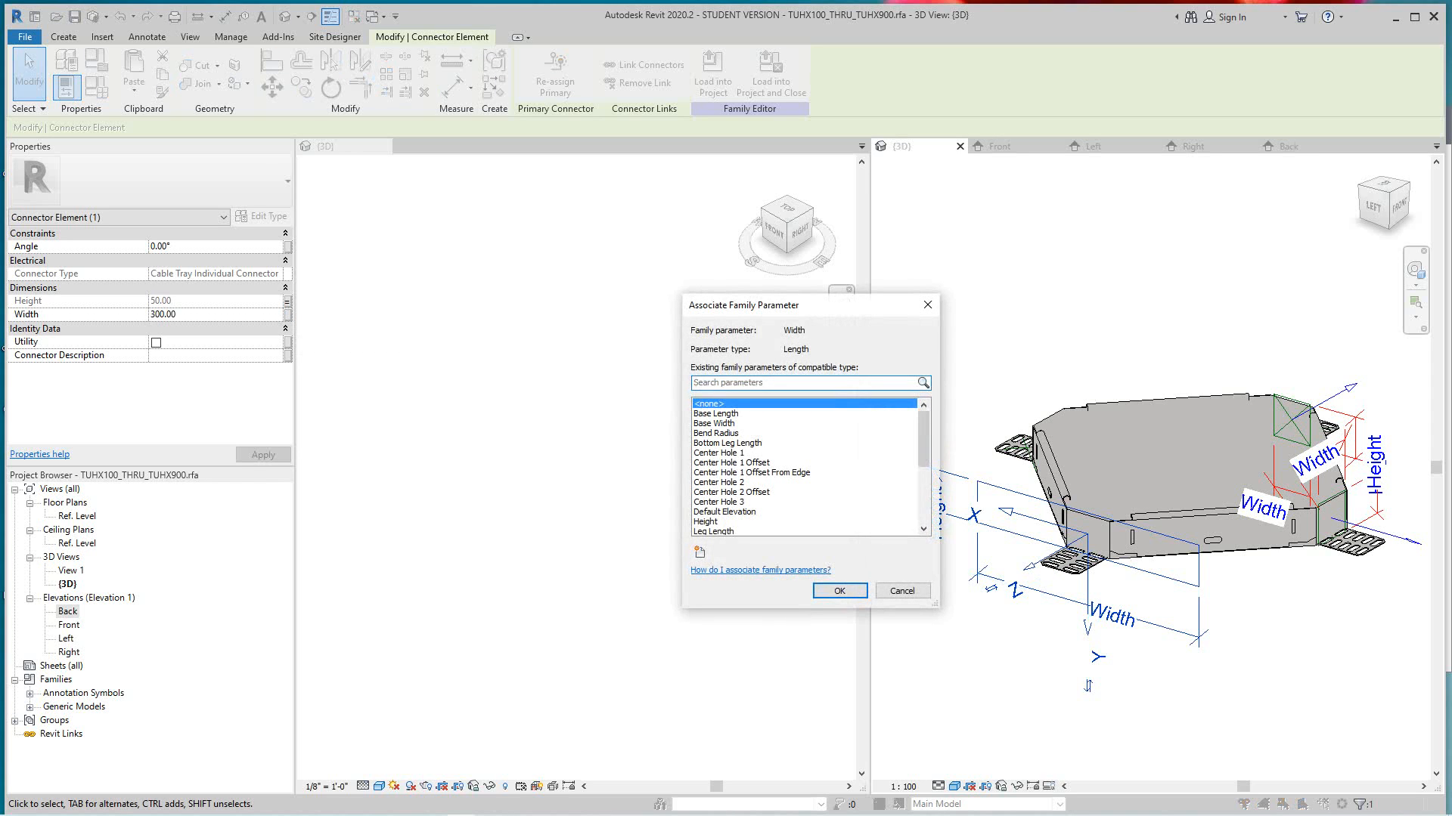
pyautogui.click(725, 423)
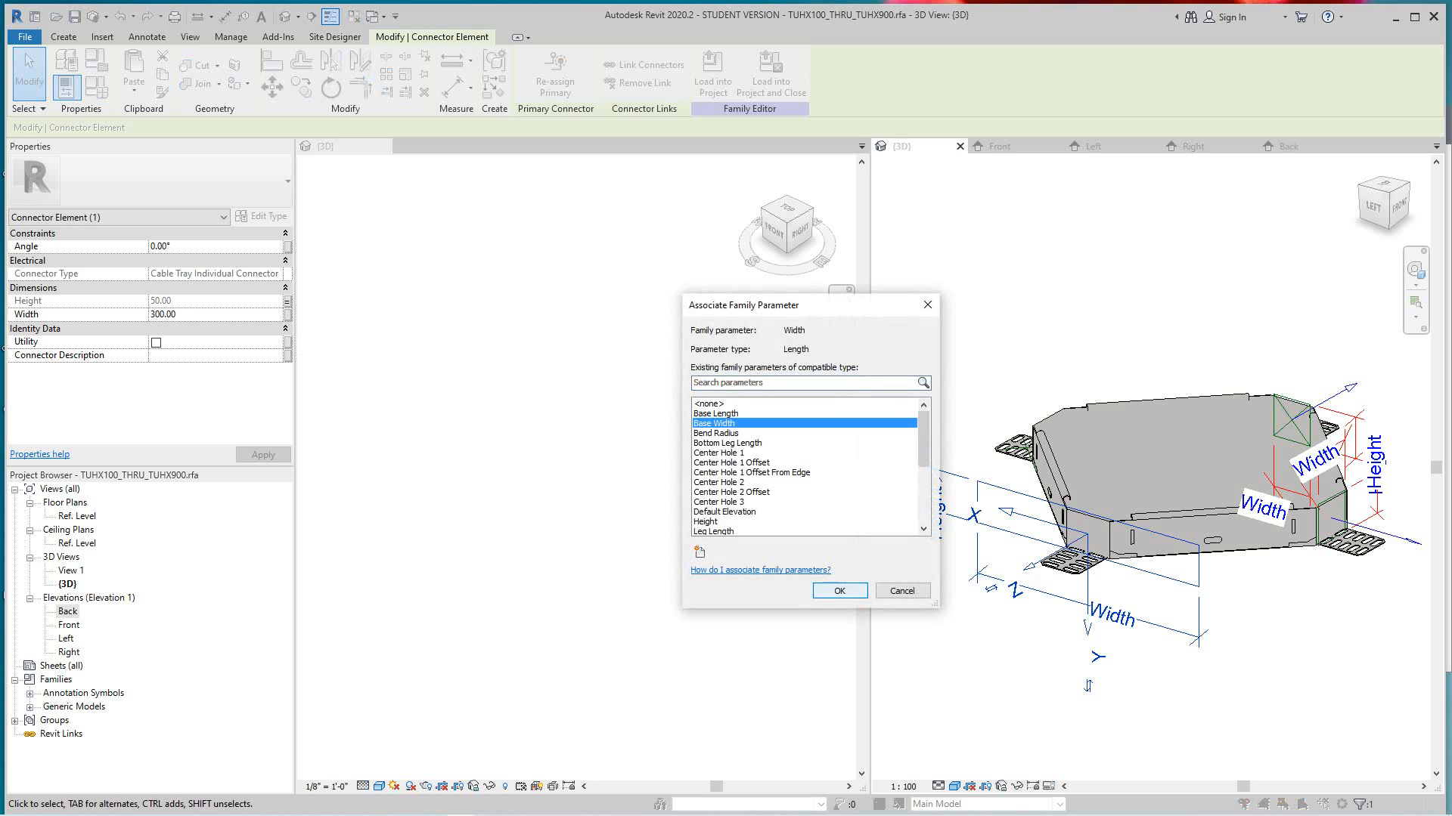
pyautogui.click(840, 591)
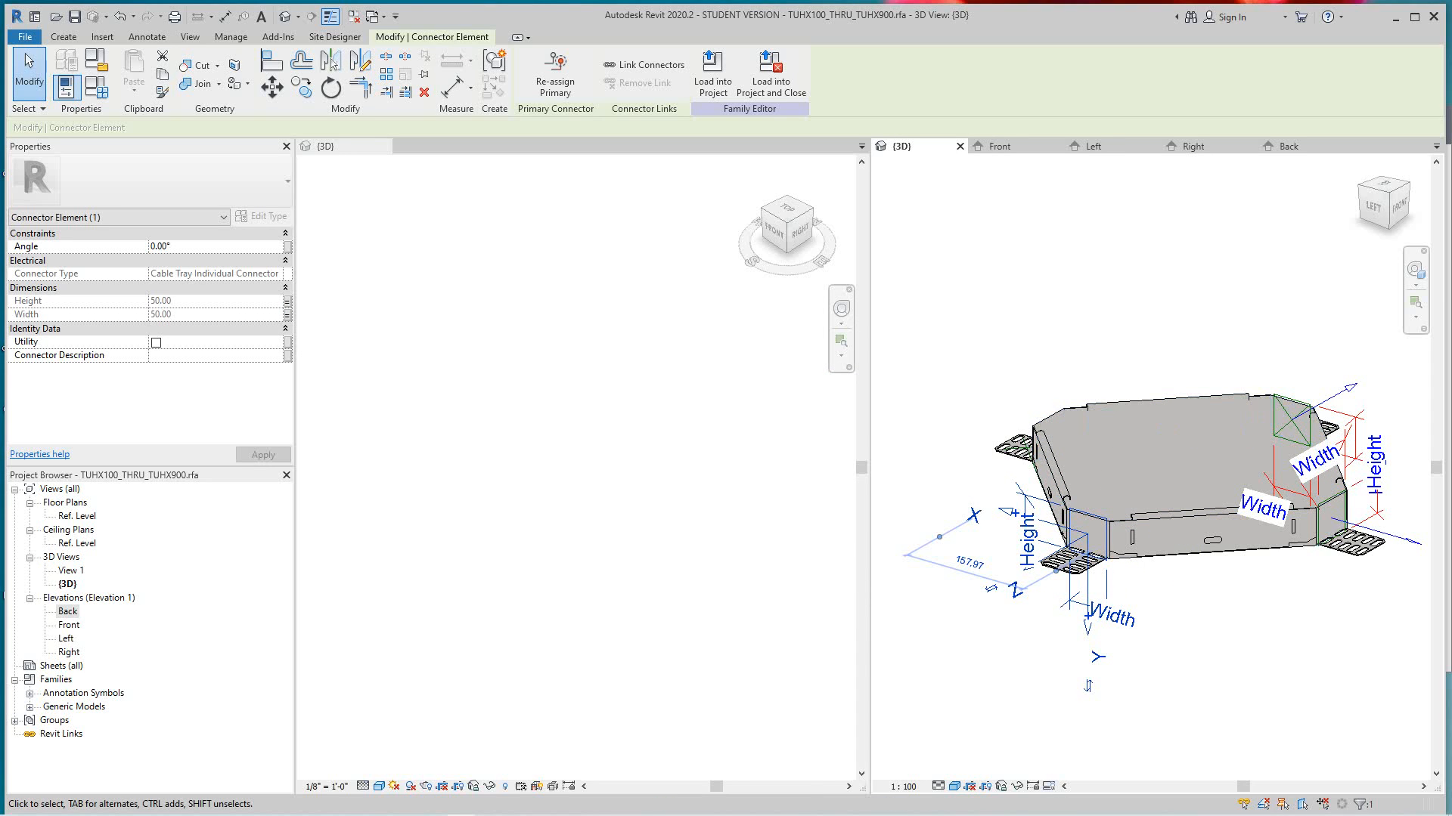
# - Place a fourth cable tray connector on the extrusion's short side face that faces Back
pyautogui.moveTo(1202, 627); pyautogui.dragTo(1200, 643, button='middle')
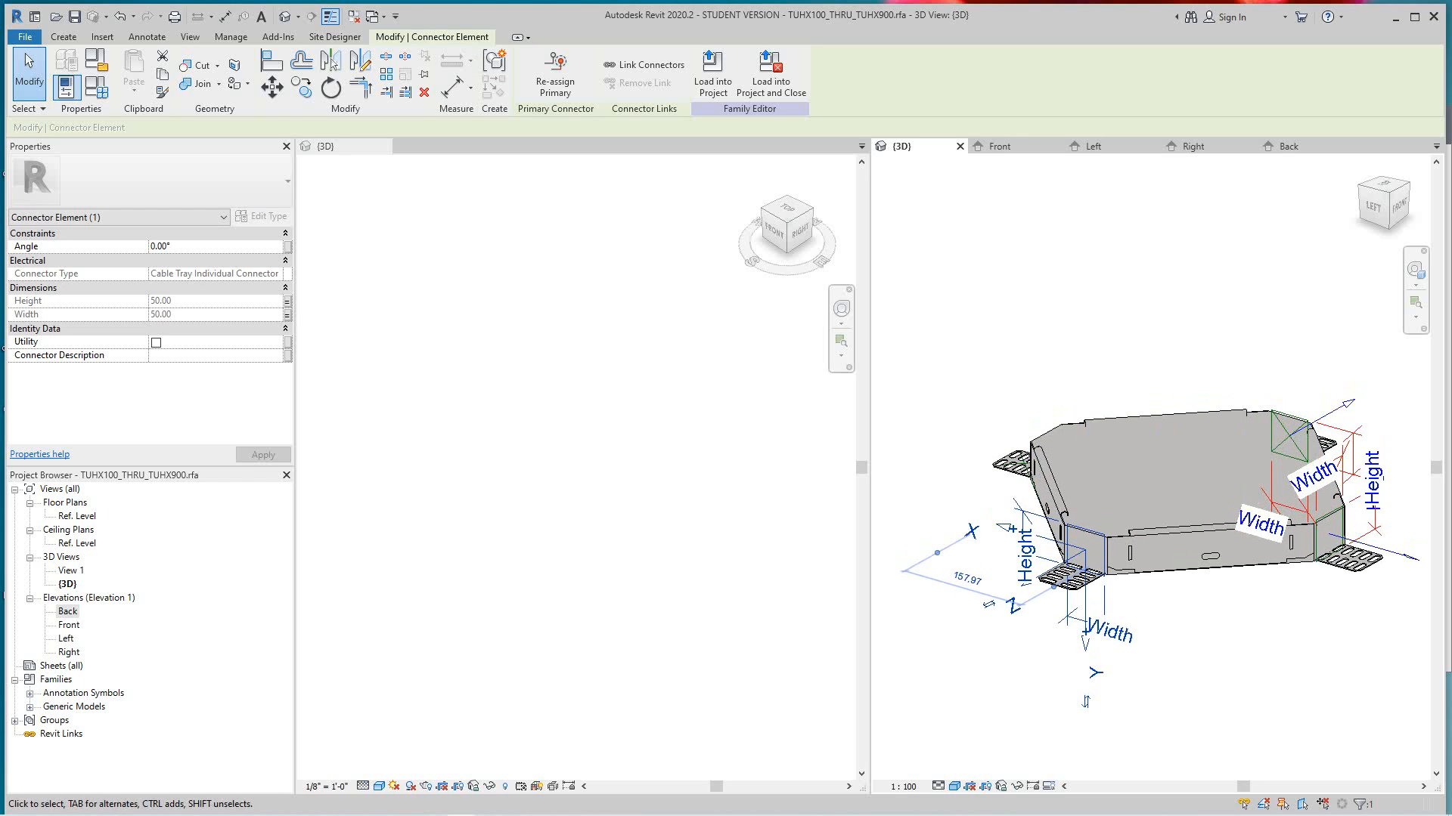
pyautogui.keyDown('shift'); pyautogui.moveTo(998, 341); pyautogui.dragTo(1225, 341, button='middle'); pyautogui.keyUp('shift')
pyautogui.scroll(-2, 1138, 389)
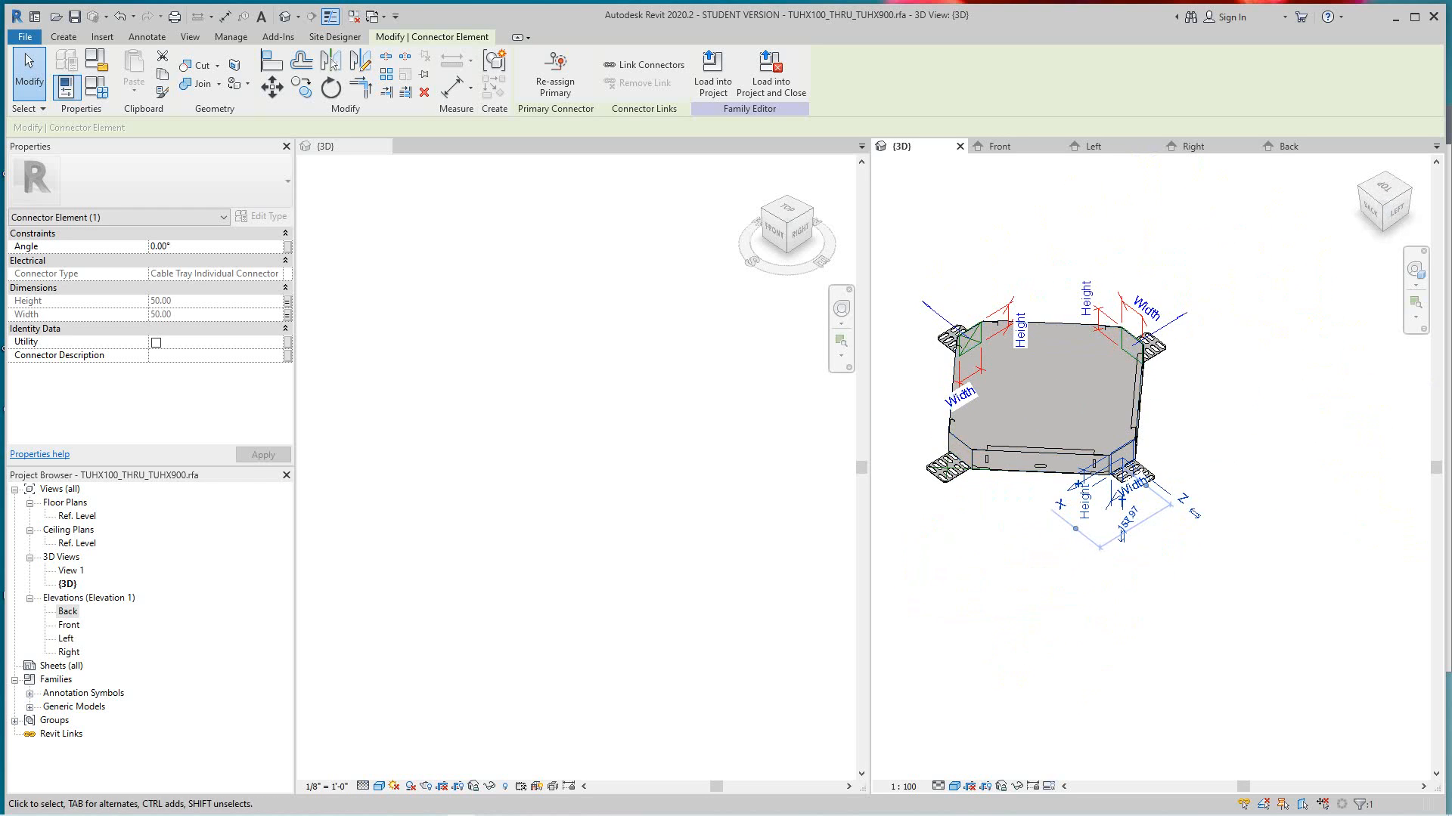
pyautogui.scroll(1, 1199, 401)
pyautogui.moveTo(1199, 400); pyautogui.dragTo(1301, 507, button='middle')
pyautogui.scroll(2, 1016, 523)
pyautogui.moveTo(1017, 523); pyautogui.dragTo(1030, 484, button='middle')
pyautogui.keyDown('shift'); pyautogui.moveTo(1149, 597); pyautogui.dragTo(1157, 556, button='middle'); pyautogui.keyUp('shift')
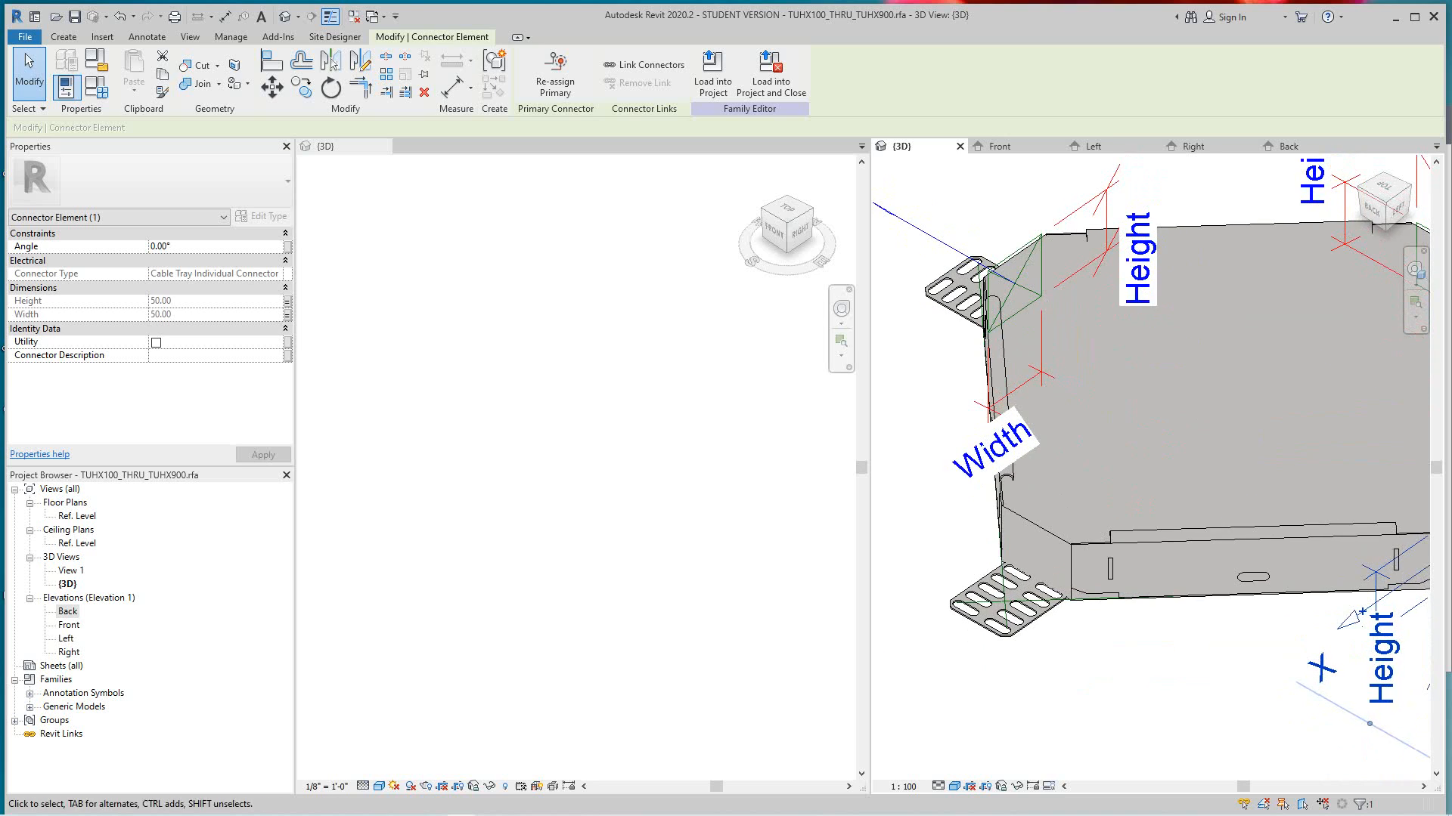
pyautogui.scroll(-1, 1032, 617)
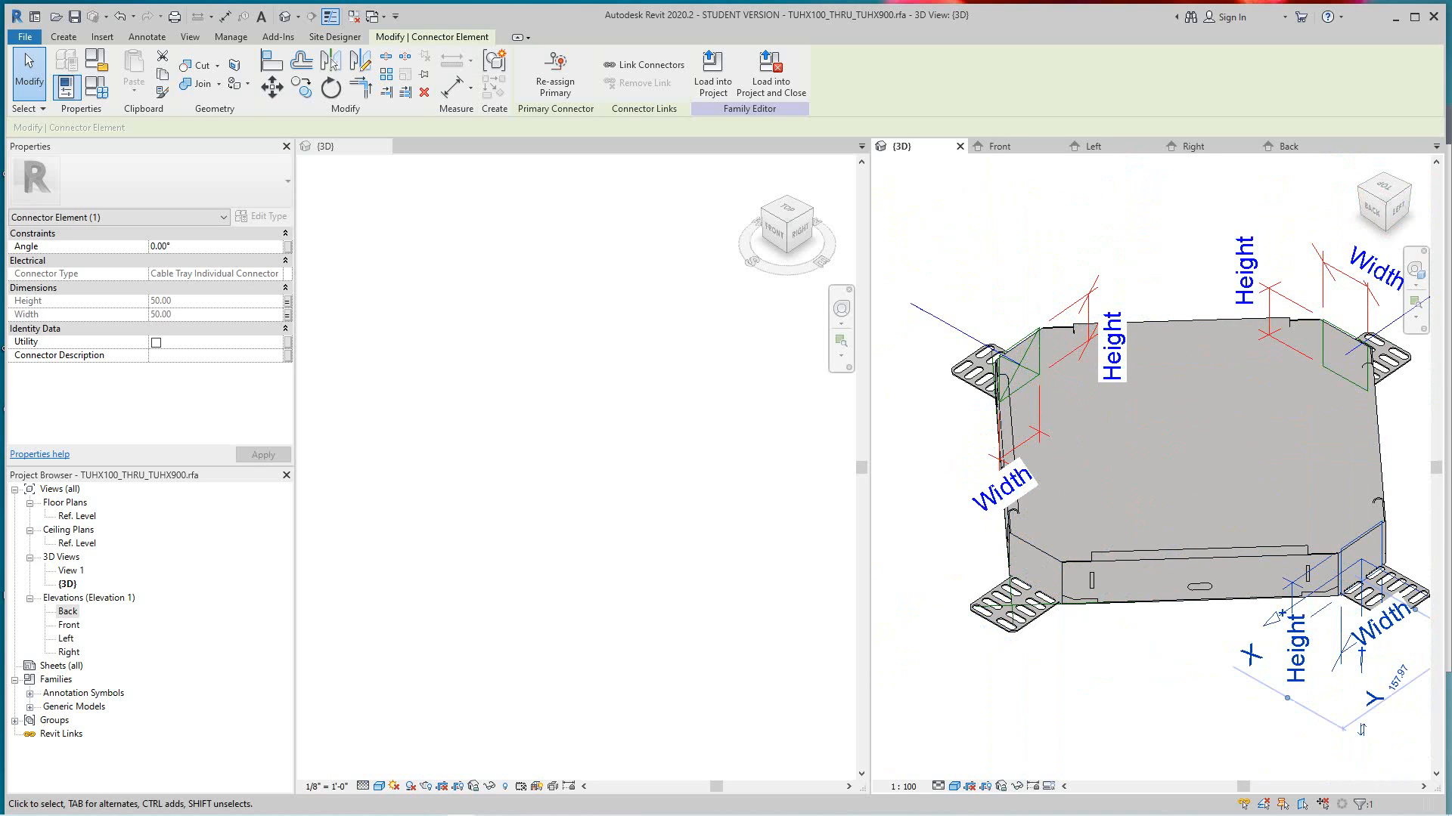
pyautogui.click(64, 37)
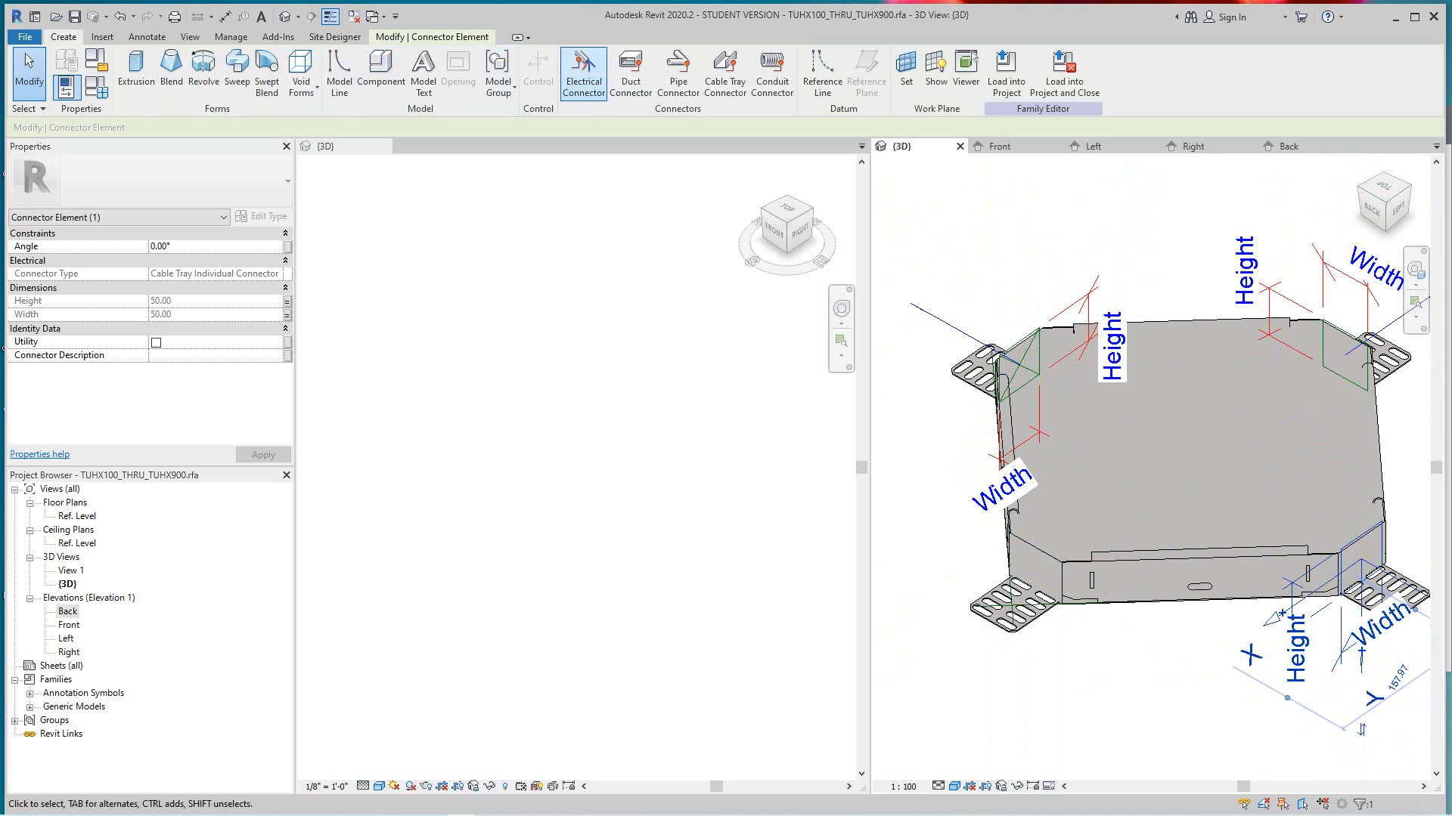
pyautogui.click(725, 72)
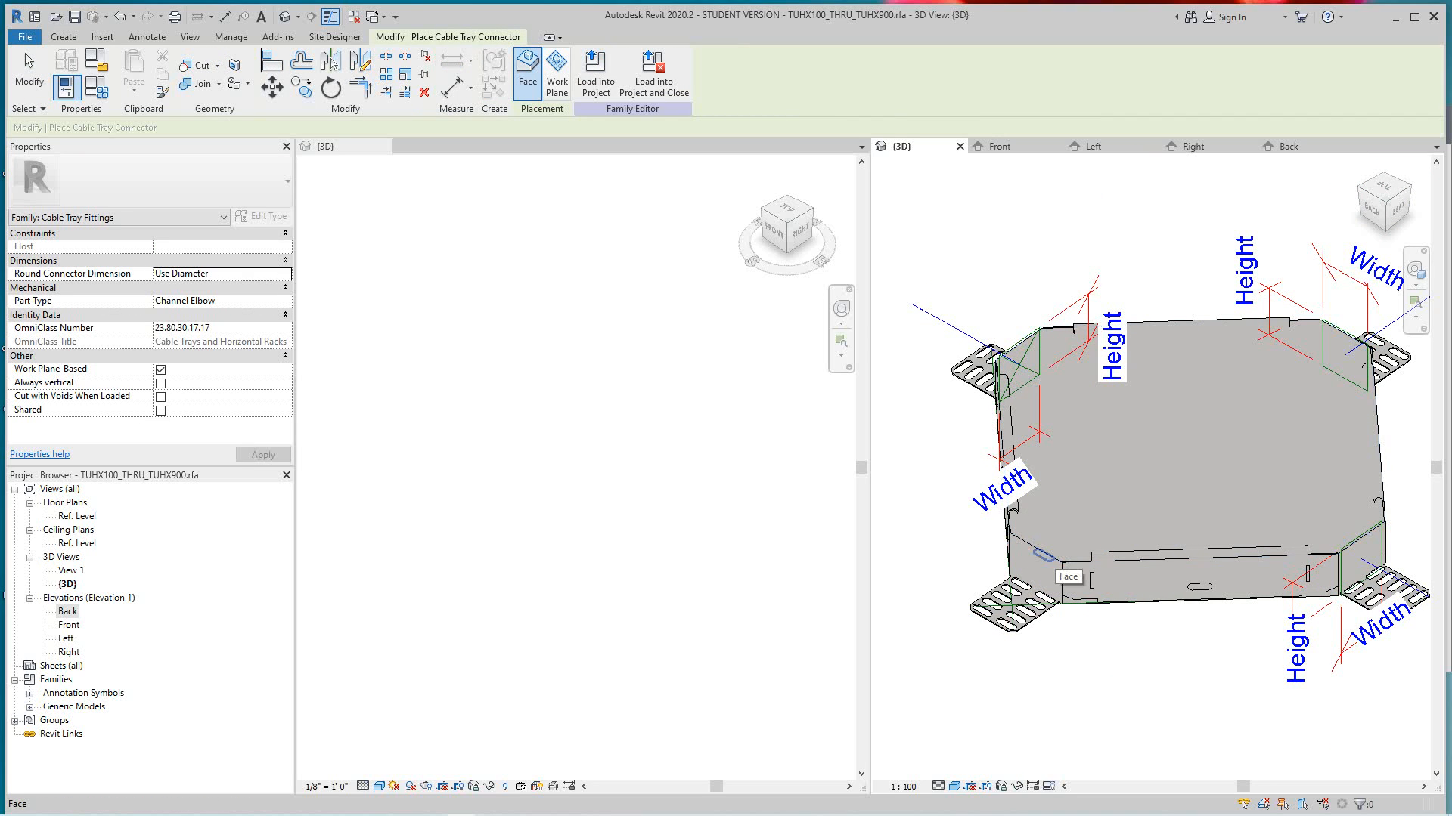
pyautogui.click(1042, 557)
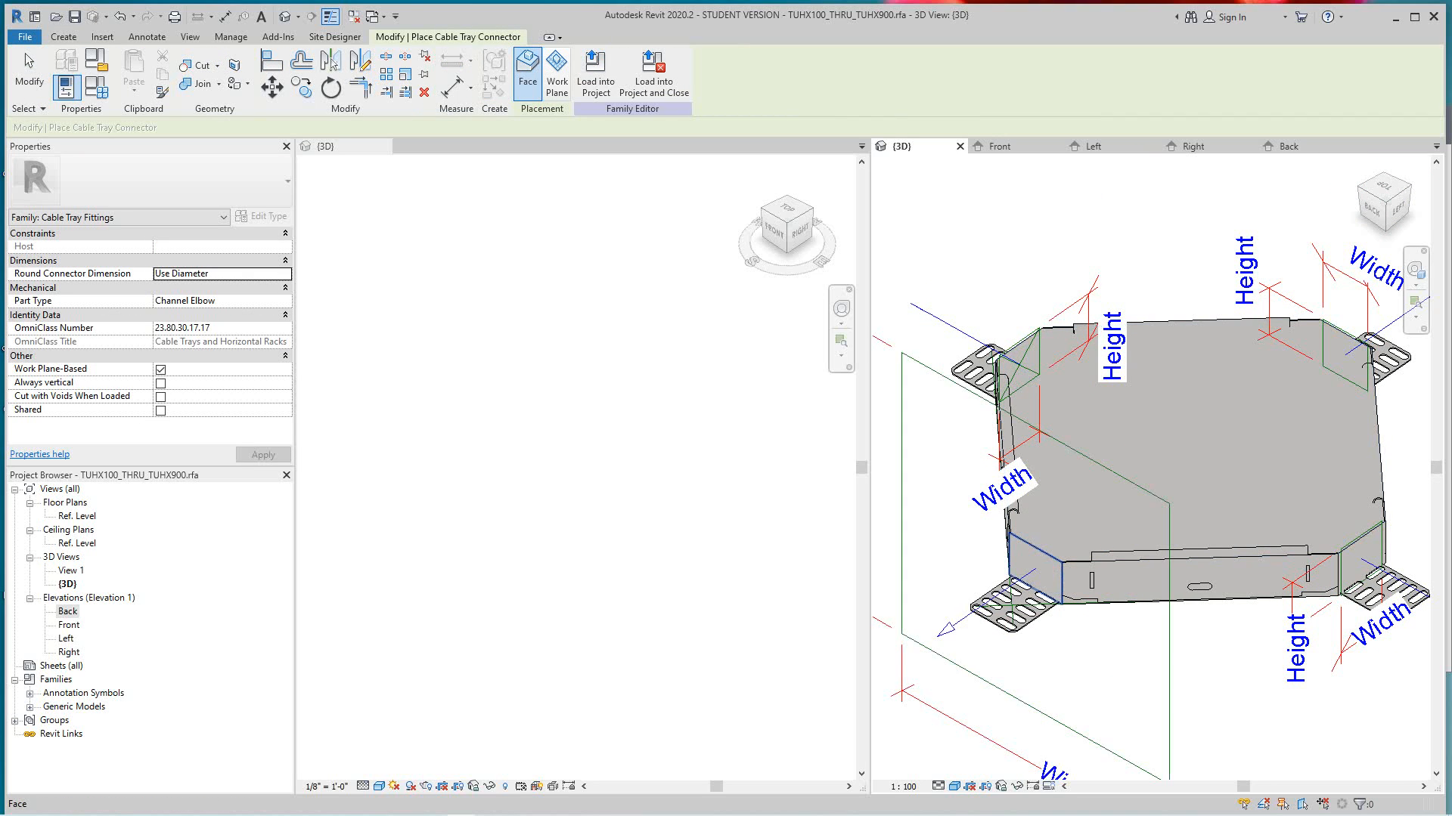
pyautogui.scroll(-2, 1317, 402)
pyautogui.press('Escape')
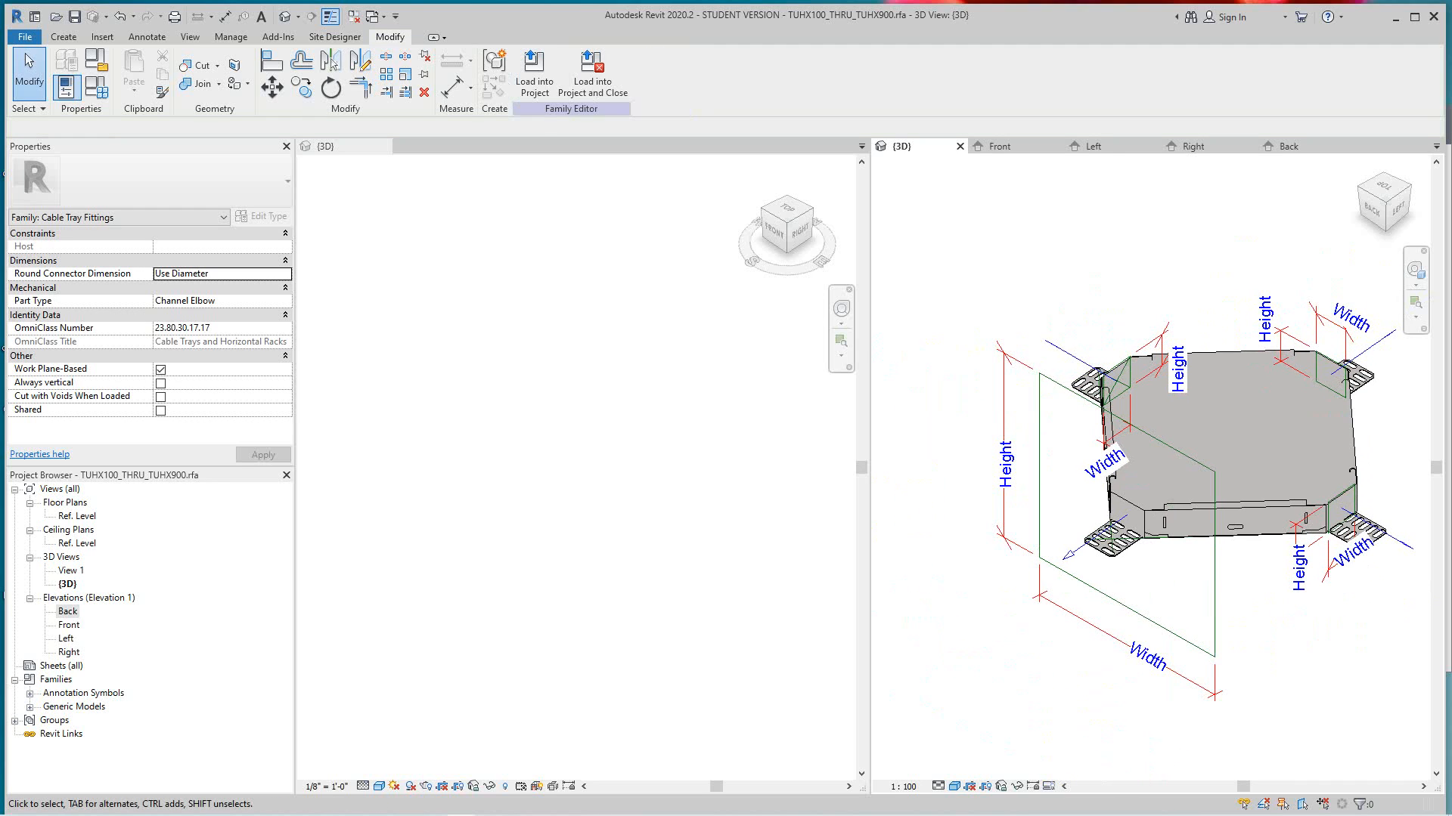
# - Associate both the height and the width of the Back-facing connector with the Base Width family parameter
pyautogui.click(1215, 571)
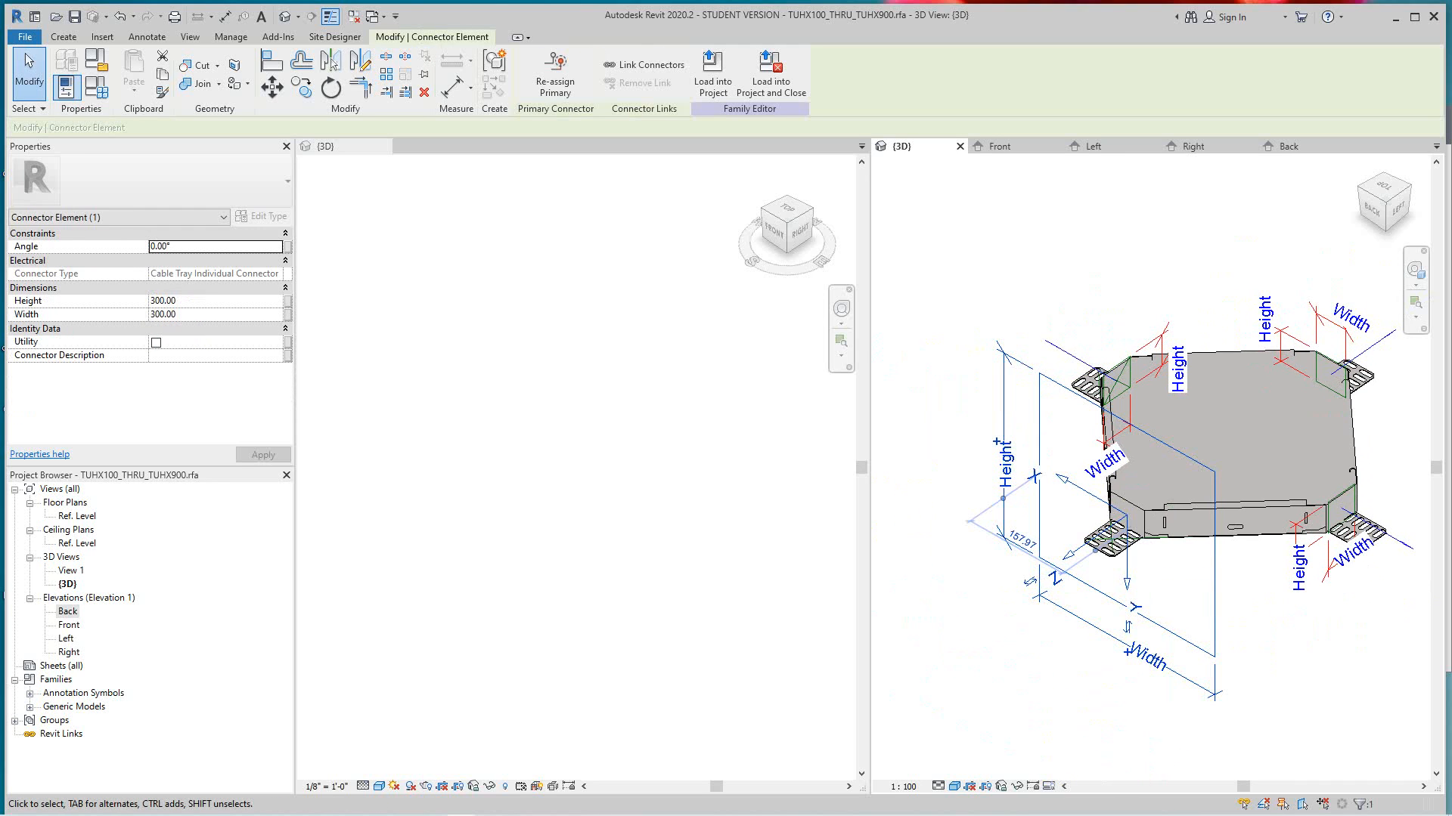
pyautogui.click(287, 300)
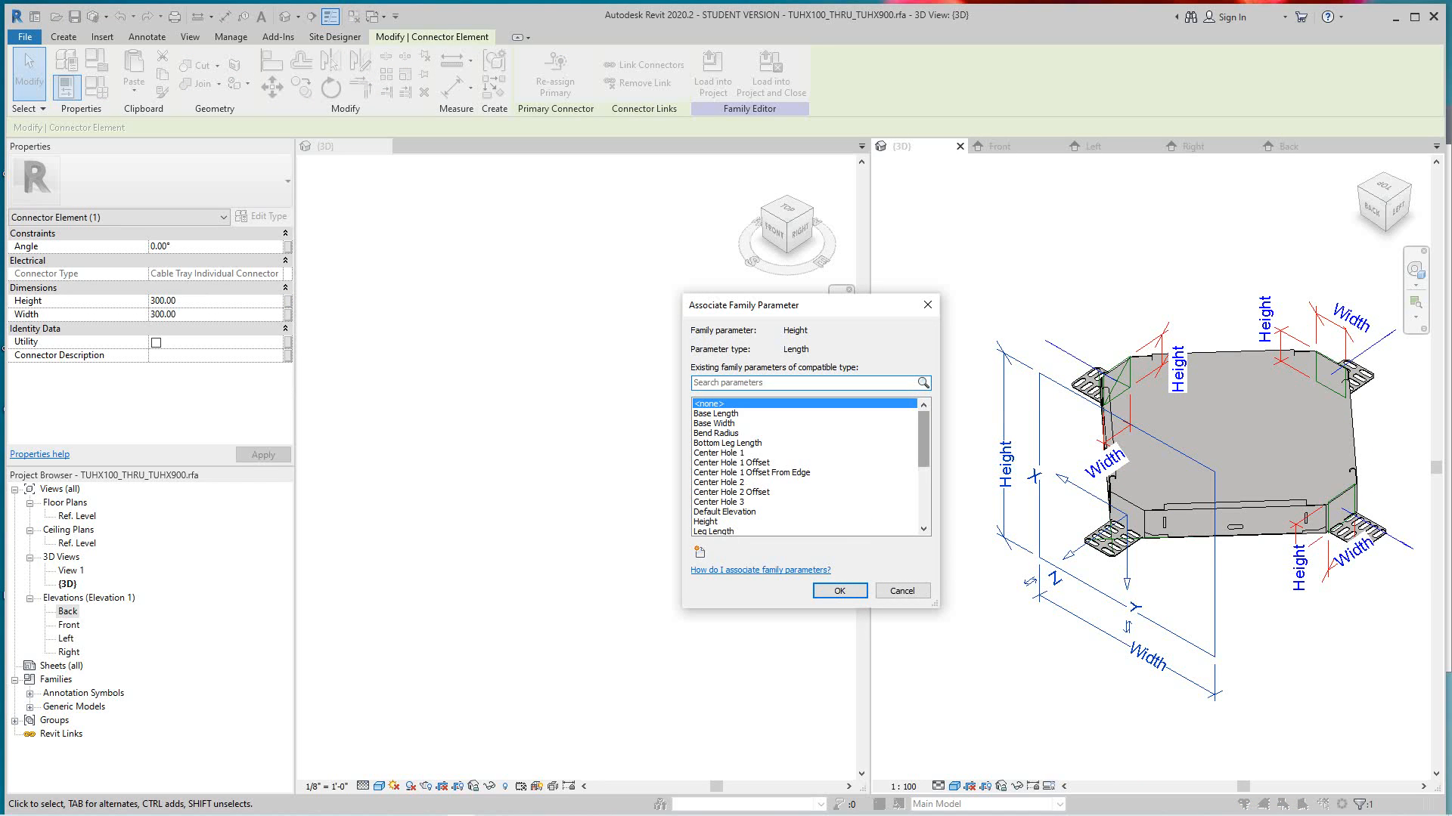
pyautogui.click(763, 424)
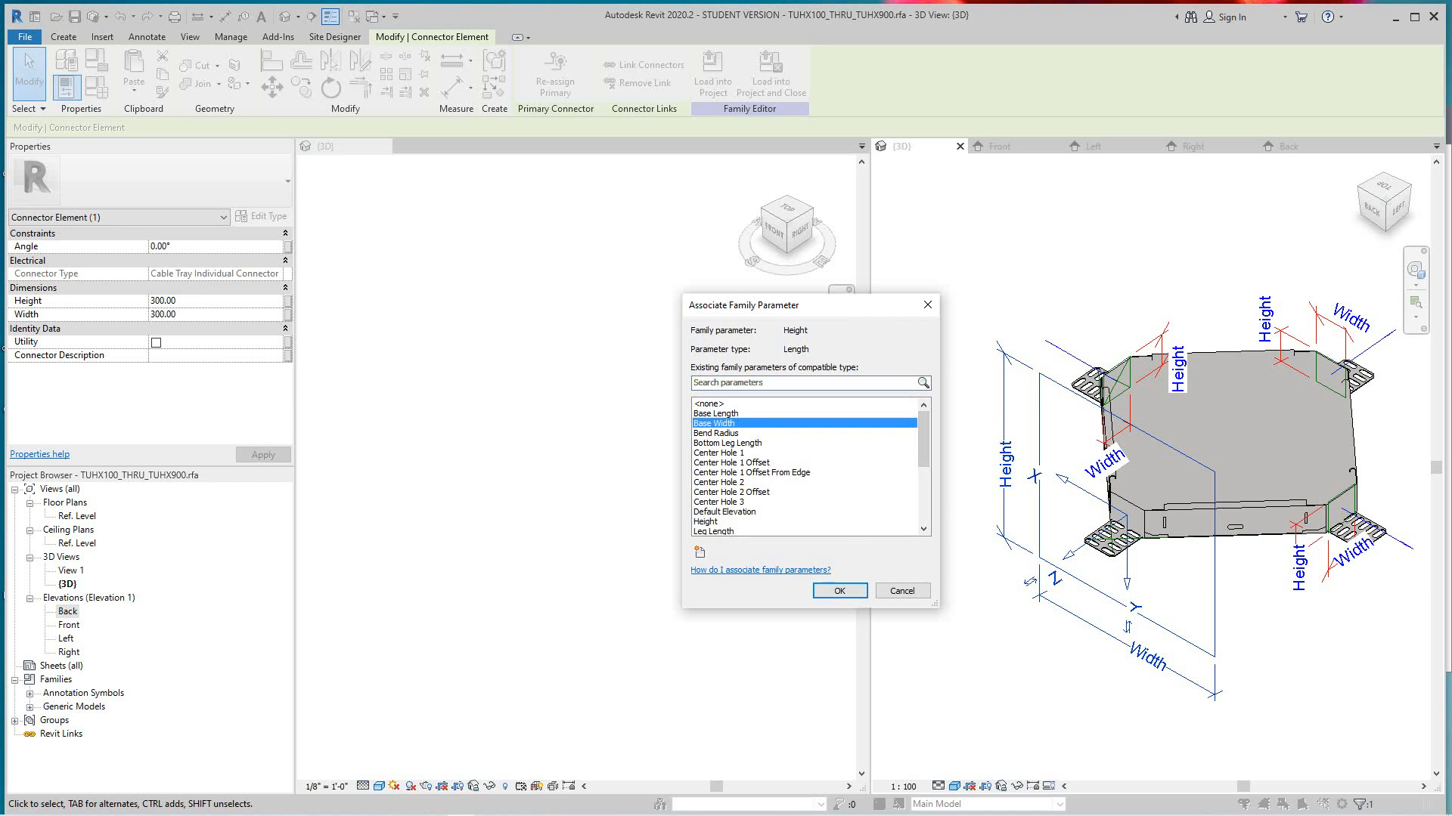
pyautogui.click(839, 591)
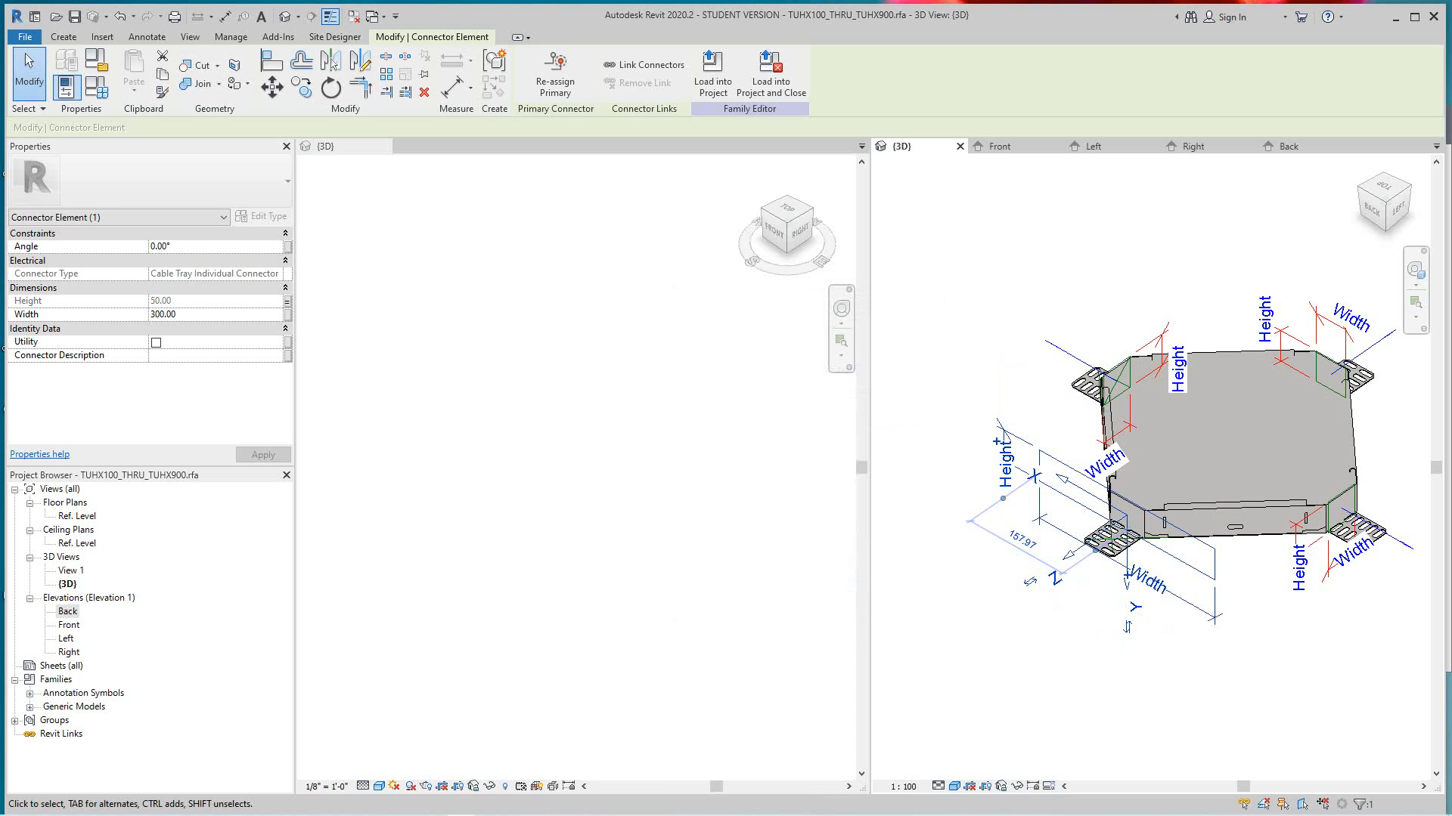
pyautogui.click(287, 314)
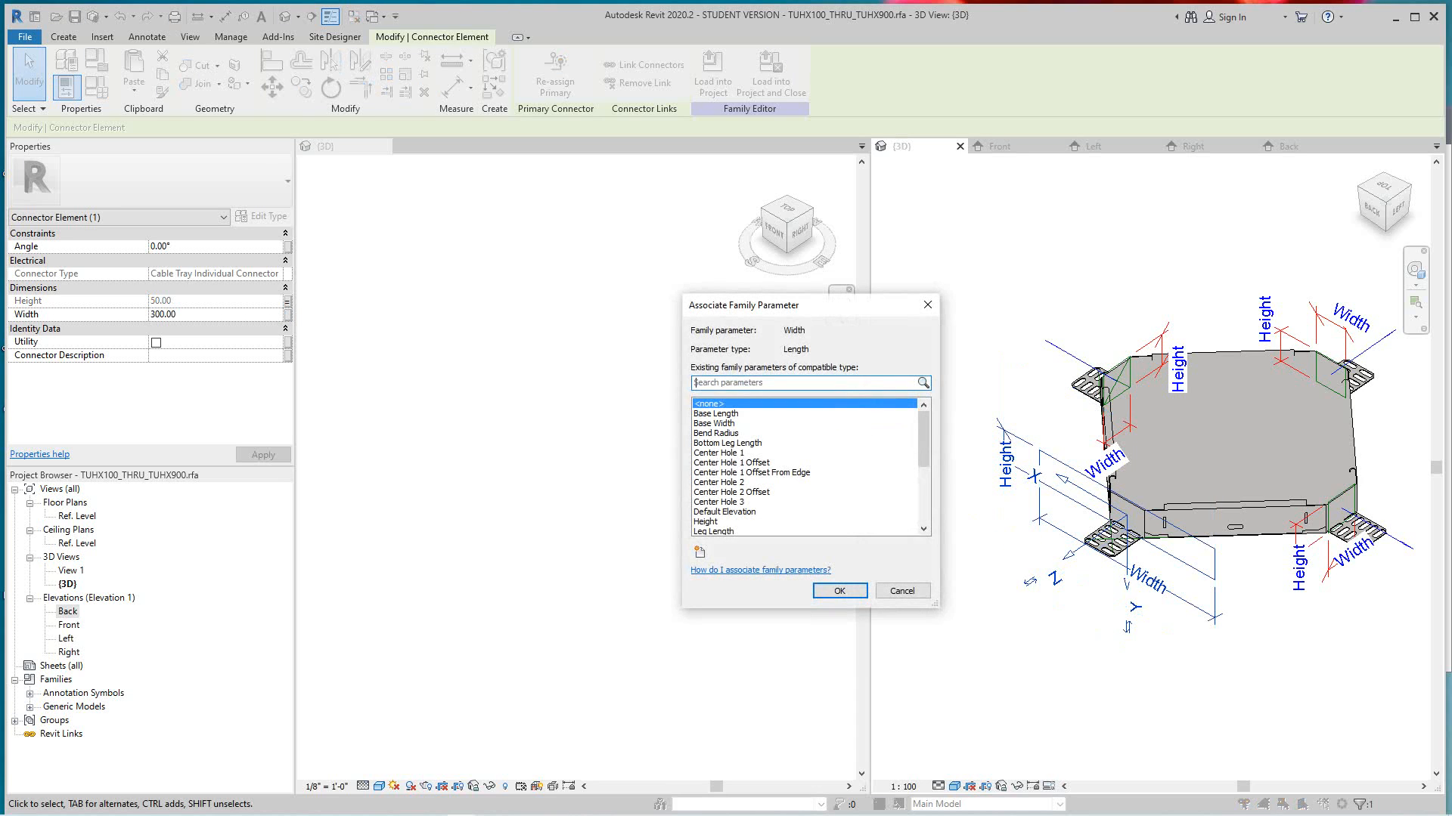
pyautogui.click(764, 423)
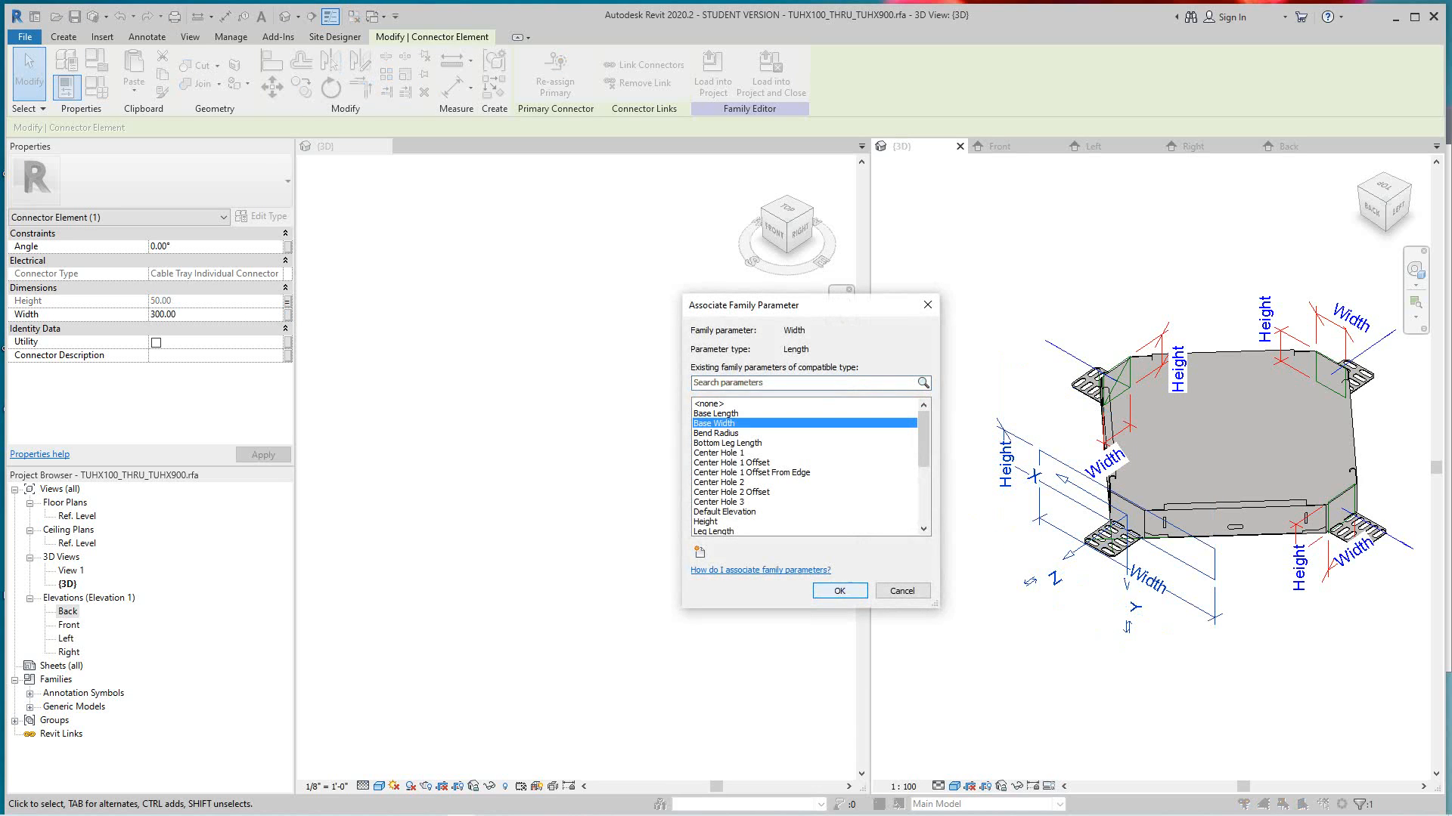
pyautogui.click(839, 591)
pyautogui.click(1078, 663)
# - Examine the size and direction of the four cable tray connectors around the fitting from several sides
pyautogui.scroll(-1, 1079, 663)
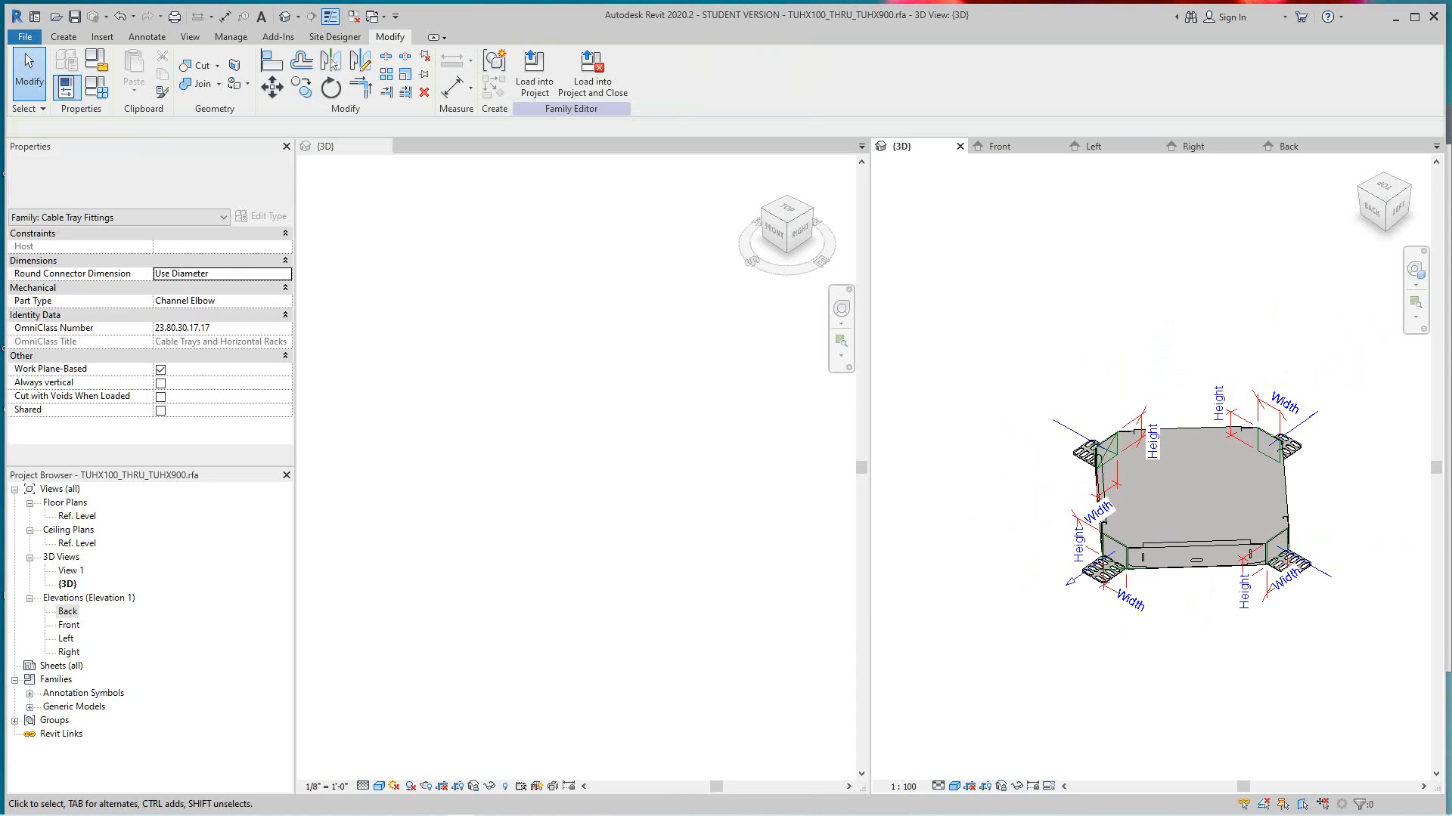
pyautogui.scroll(-1, 1270, 432)
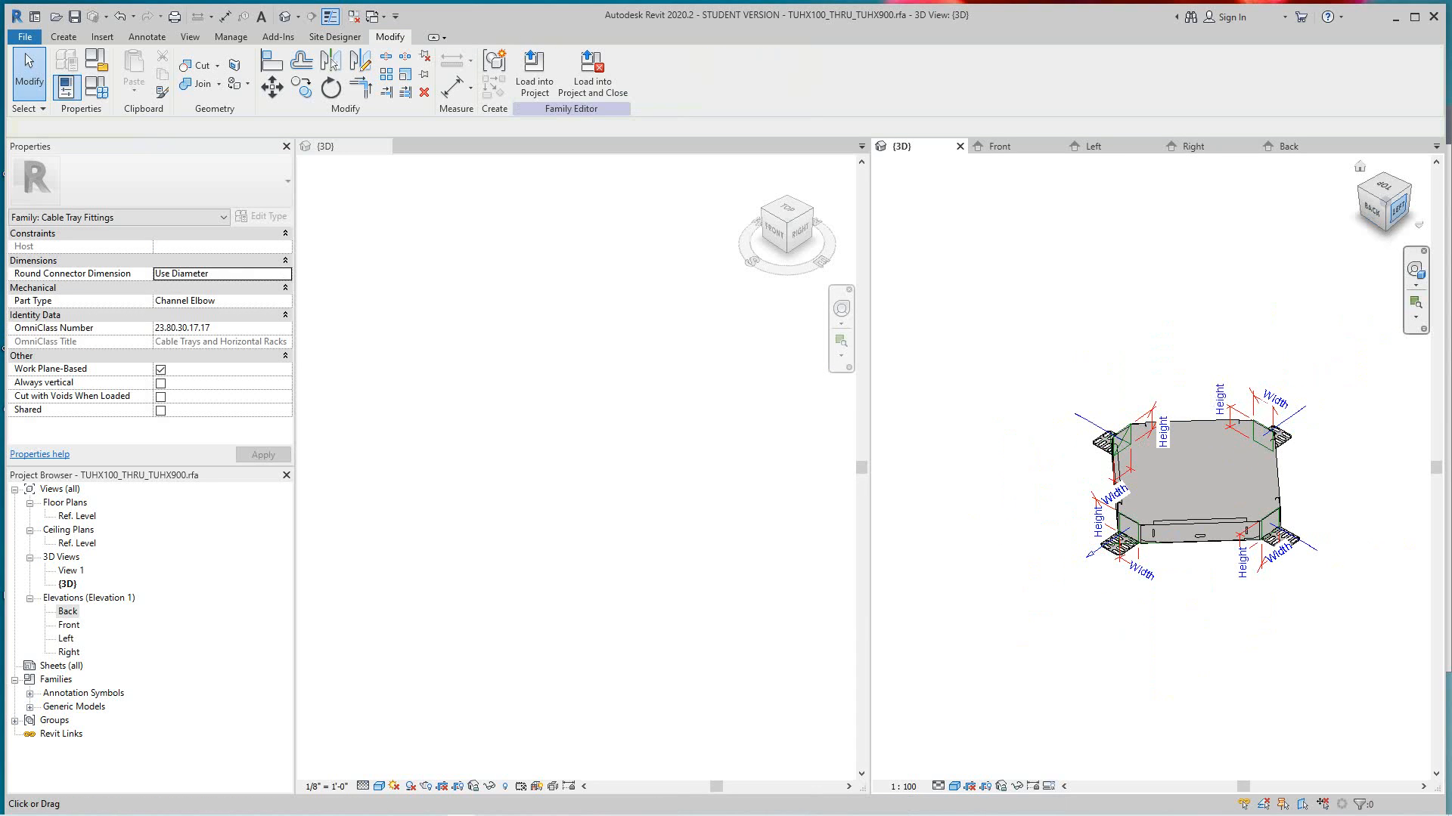
pyautogui.click(1384, 205)
pyautogui.moveTo(1385, 205); pyautogui.dragTo(1352, 191)
pyautogui.moveTo(1315, 454); pyautogui.dragTo(1174, 488, button='middle')
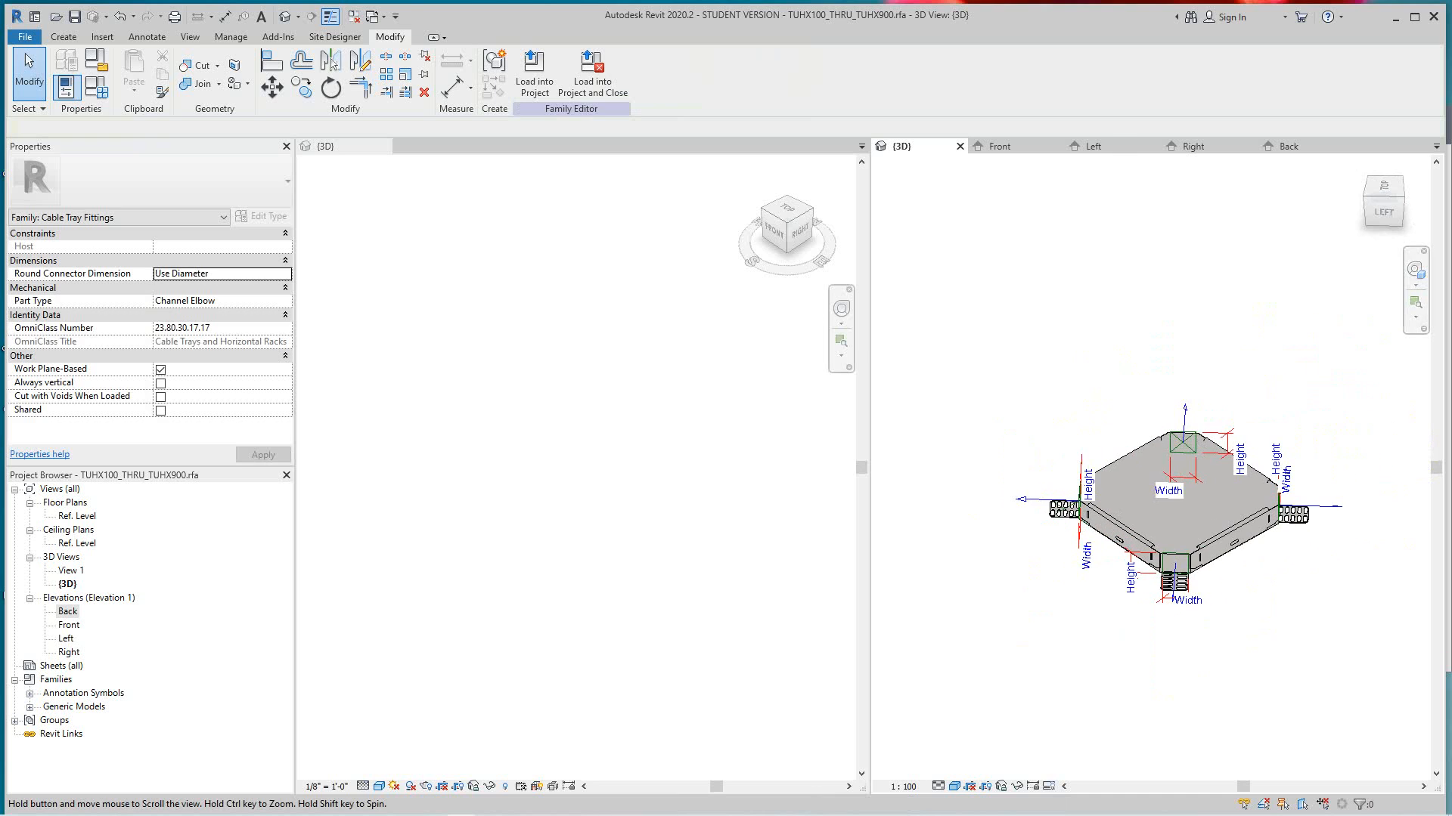
pyautogui.click(1360, 165)
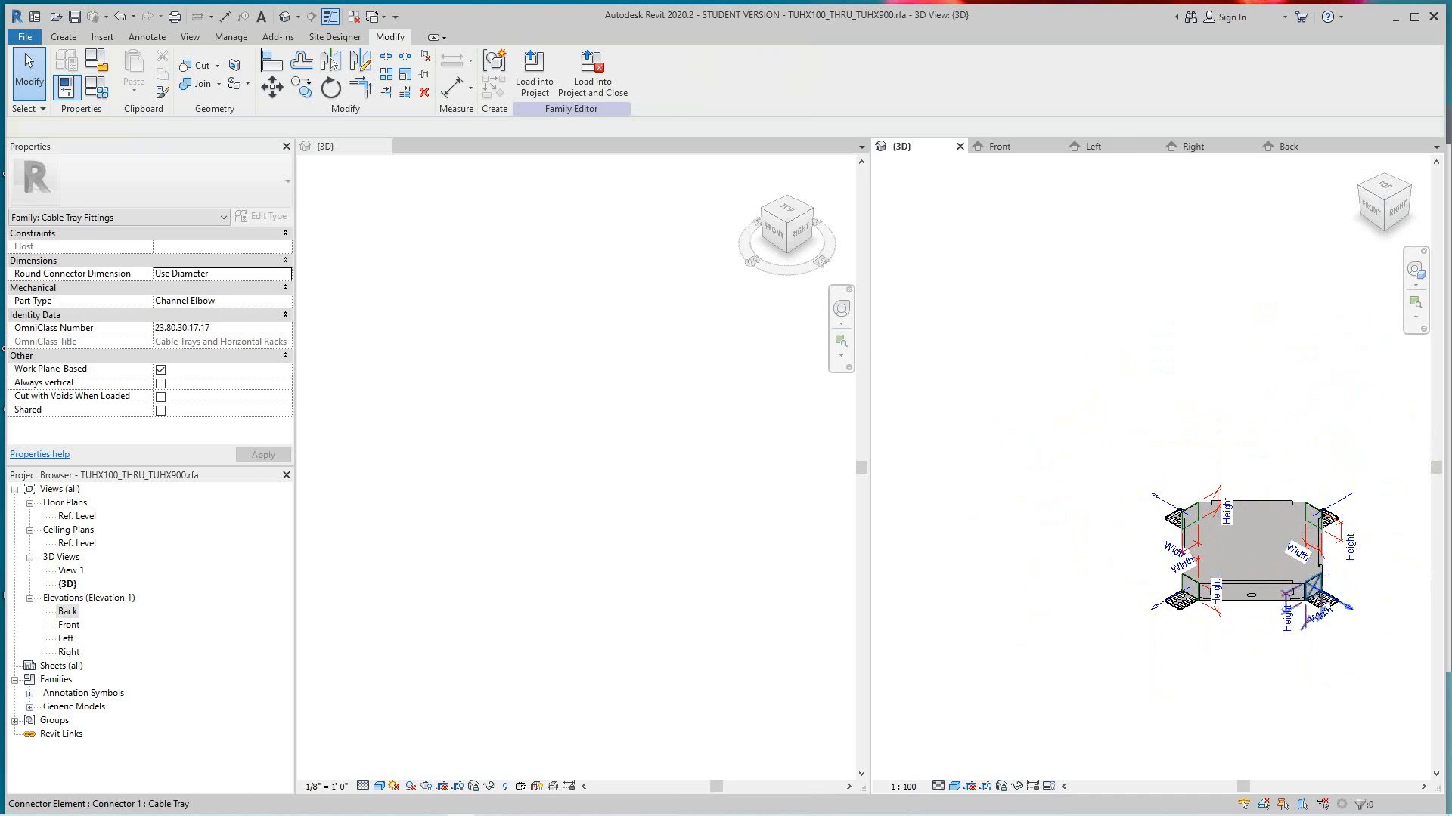
pyautogui.scroll(5, 1282, 635)
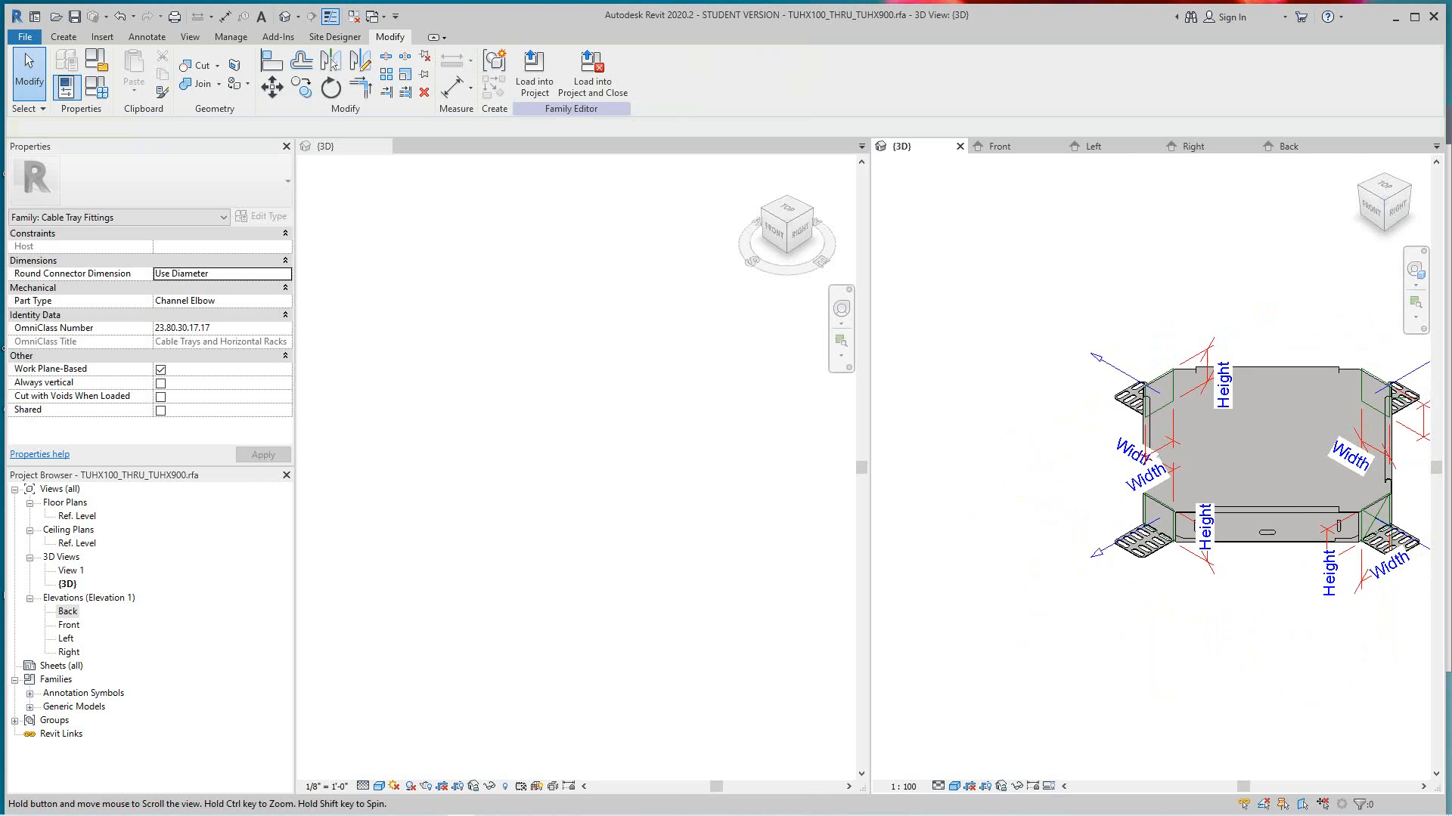
pyautogui.scroll(-2, 1075, 634)
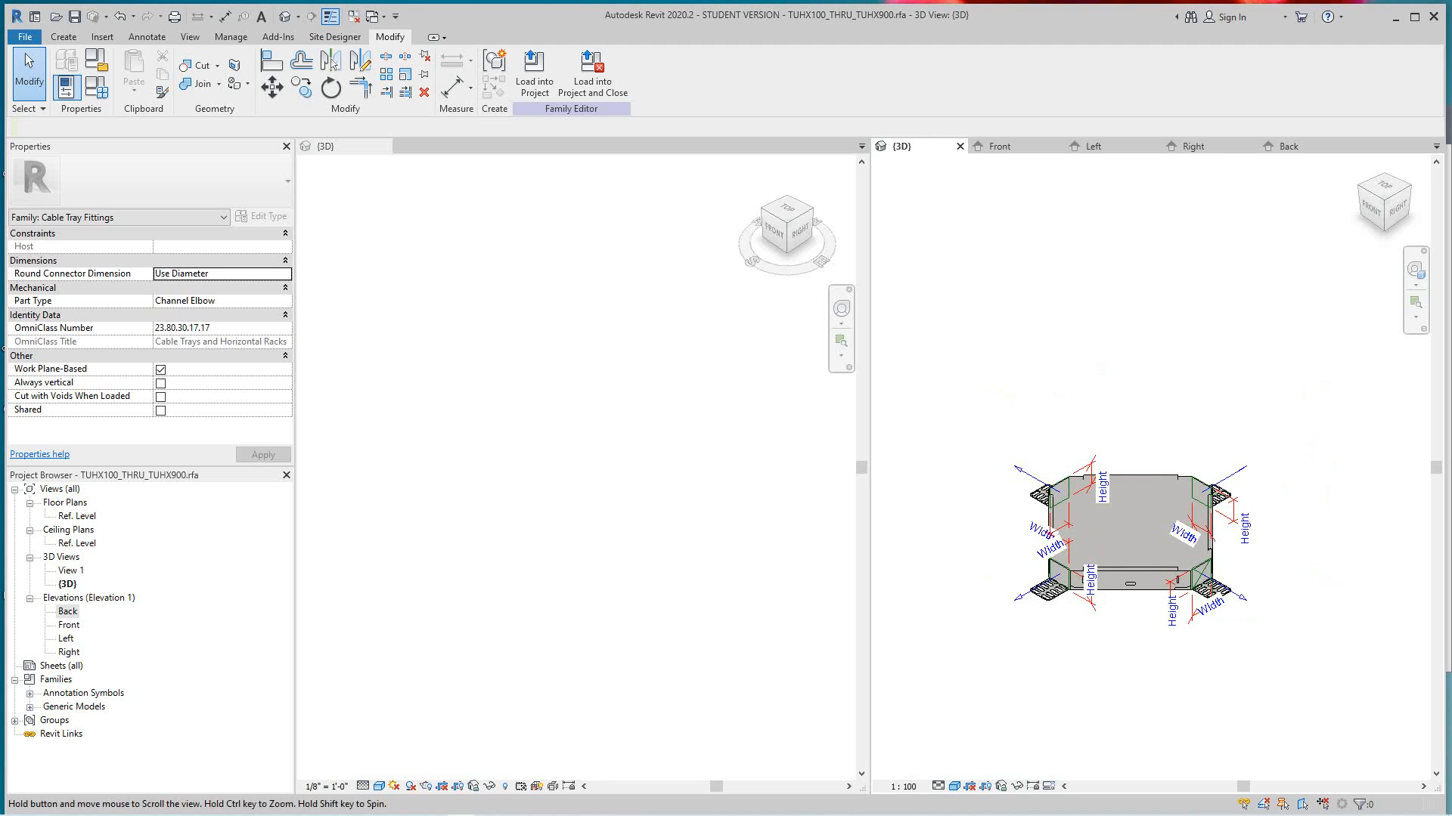
pyautogui.scroll(2, 1066, 575)
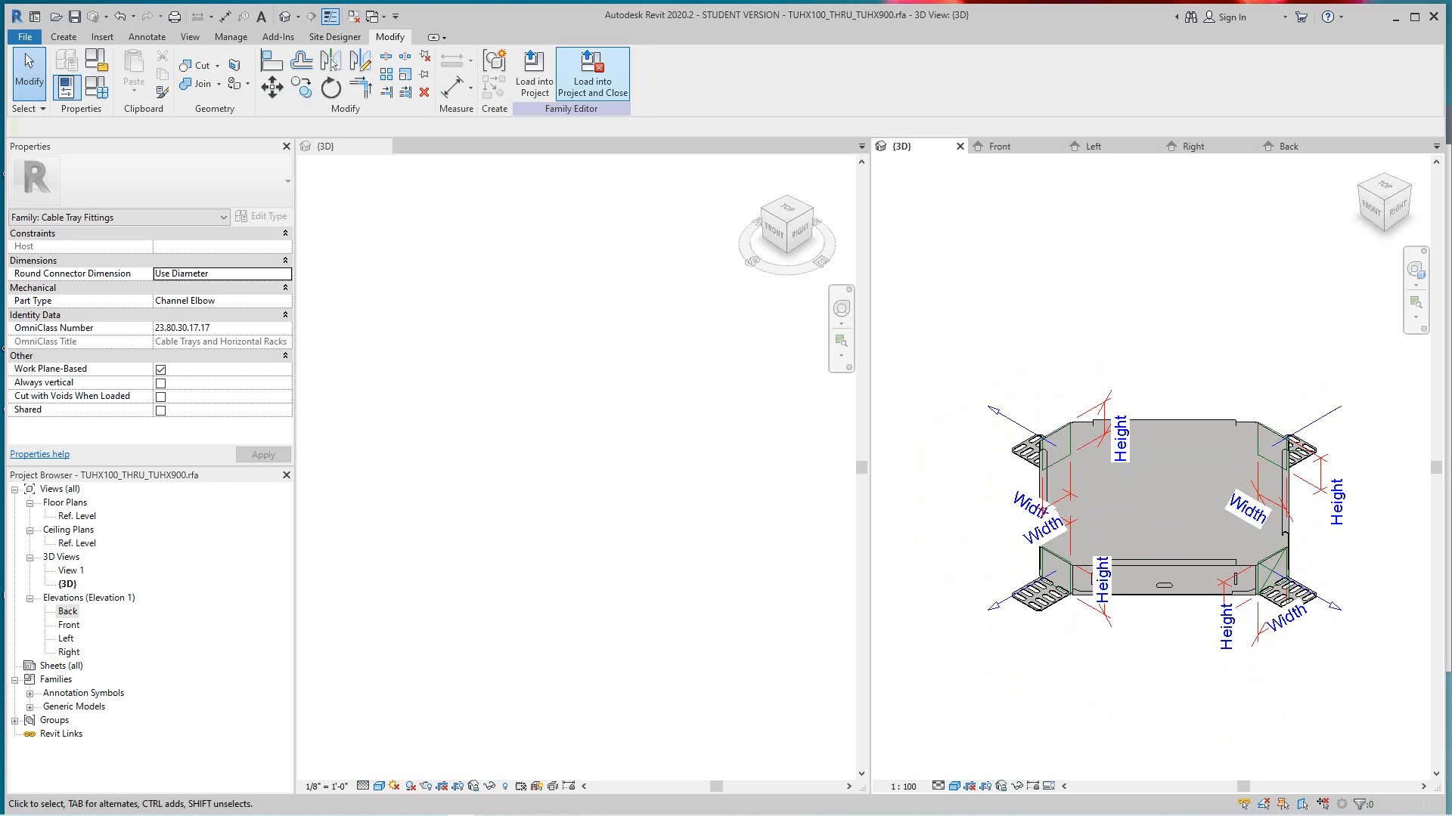
# - Load the family into the 123USP_Tray_working file project, overwriting the existing version, and place one TUHX100-HG fitting in the 3D view
pyautogui.click(534, 76)
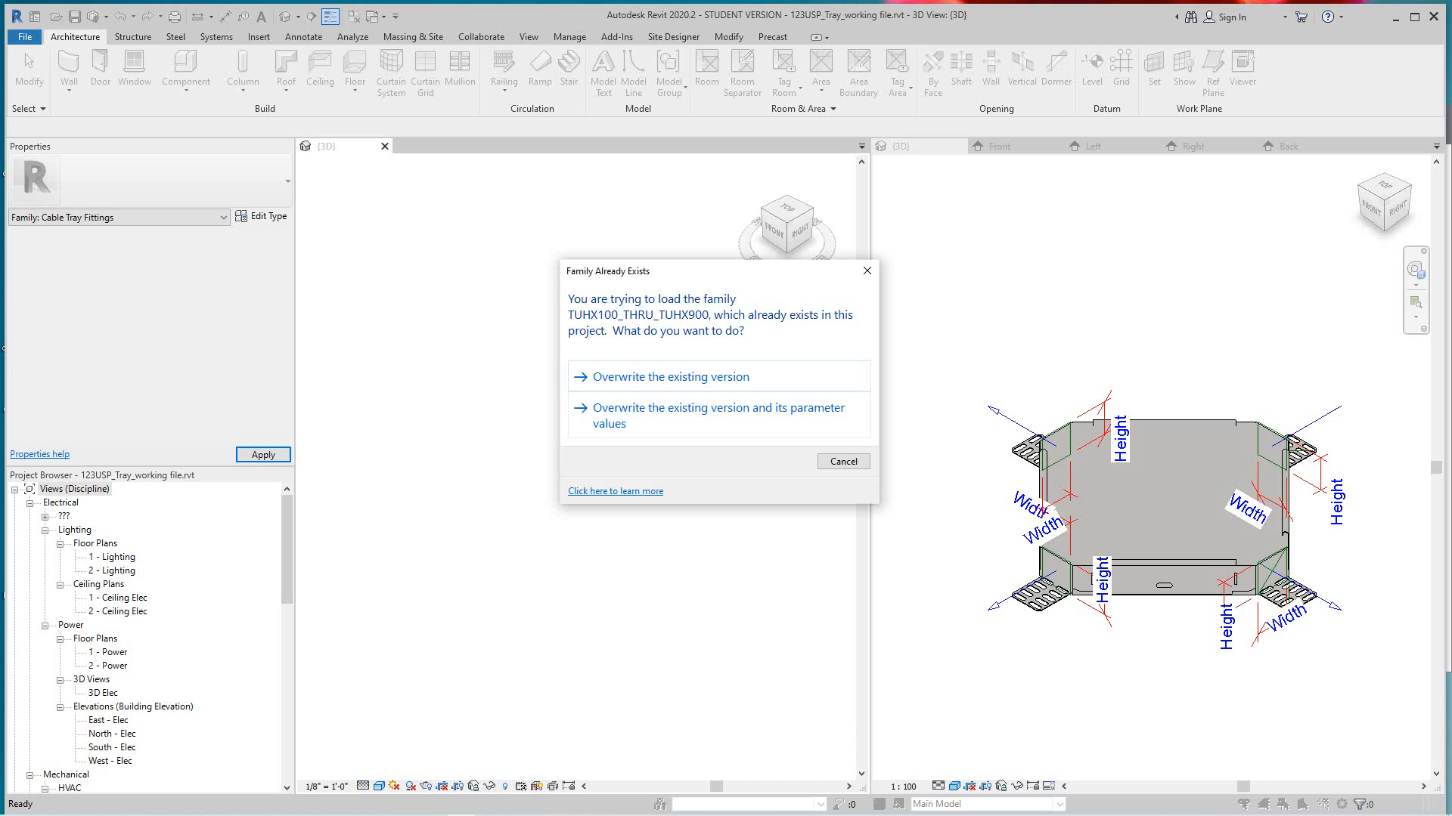
pyautogui.click(670, 377)
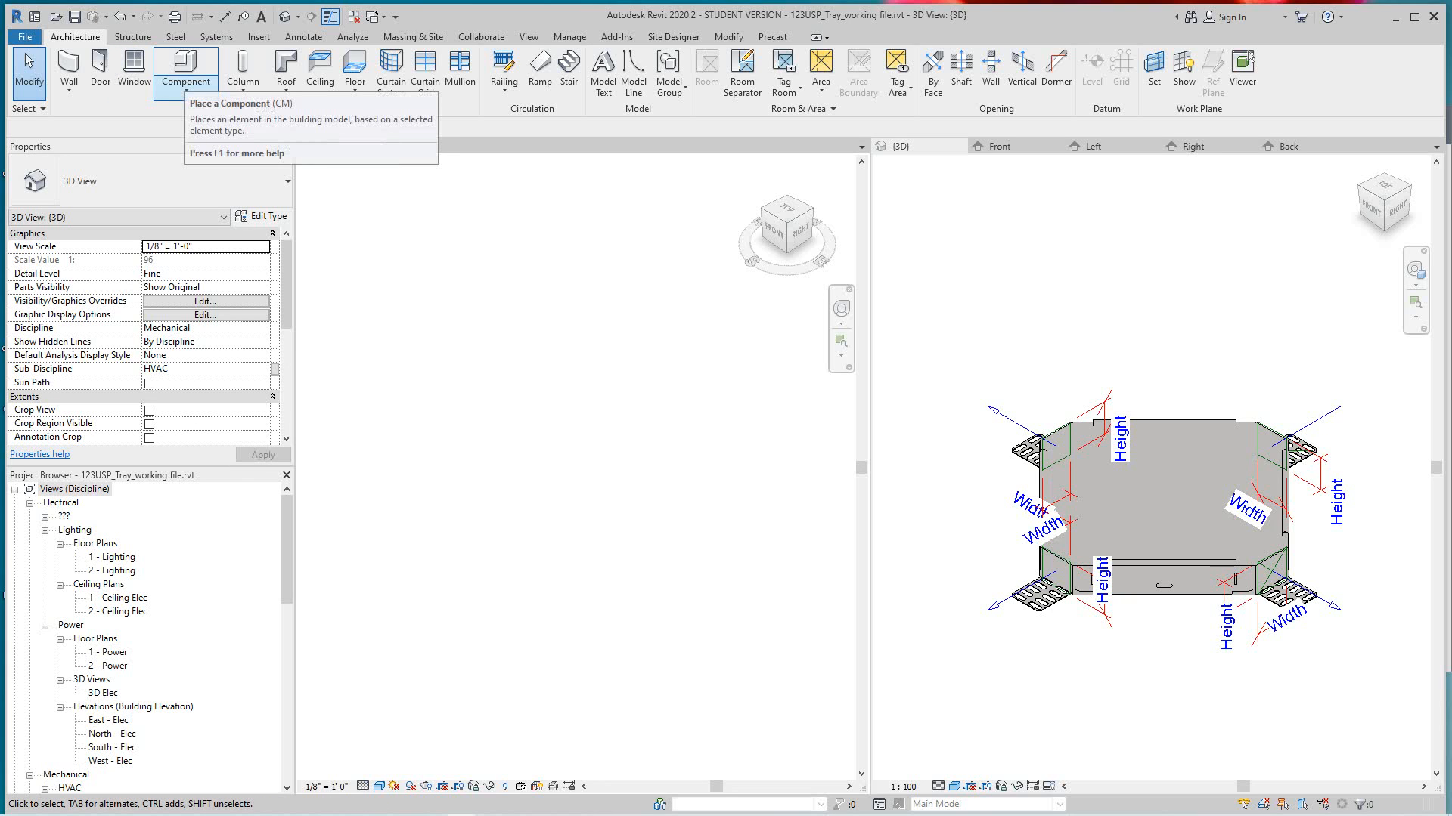
pyautogui.click(185, 89)
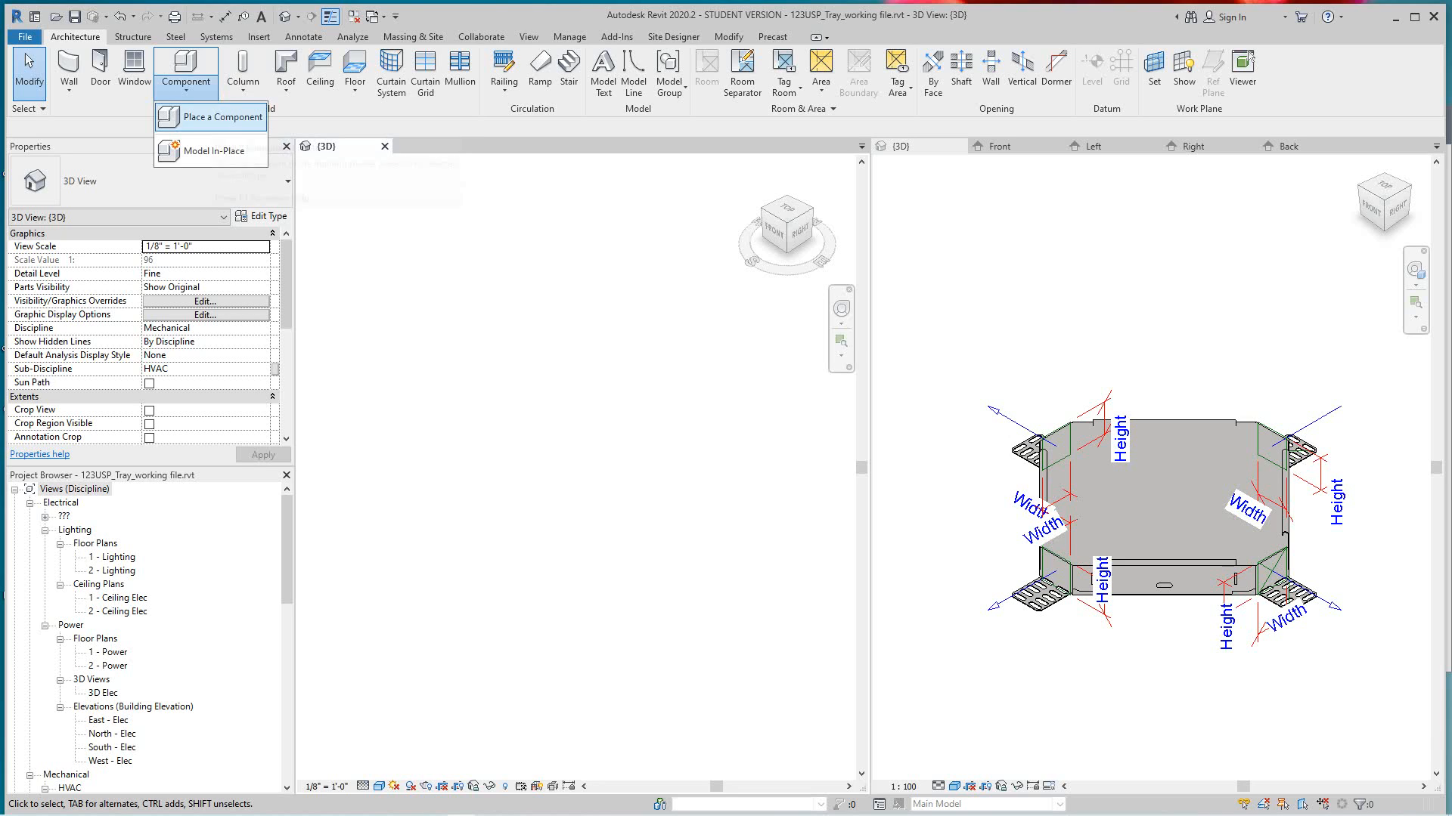
pyautogui.click(212, 117)
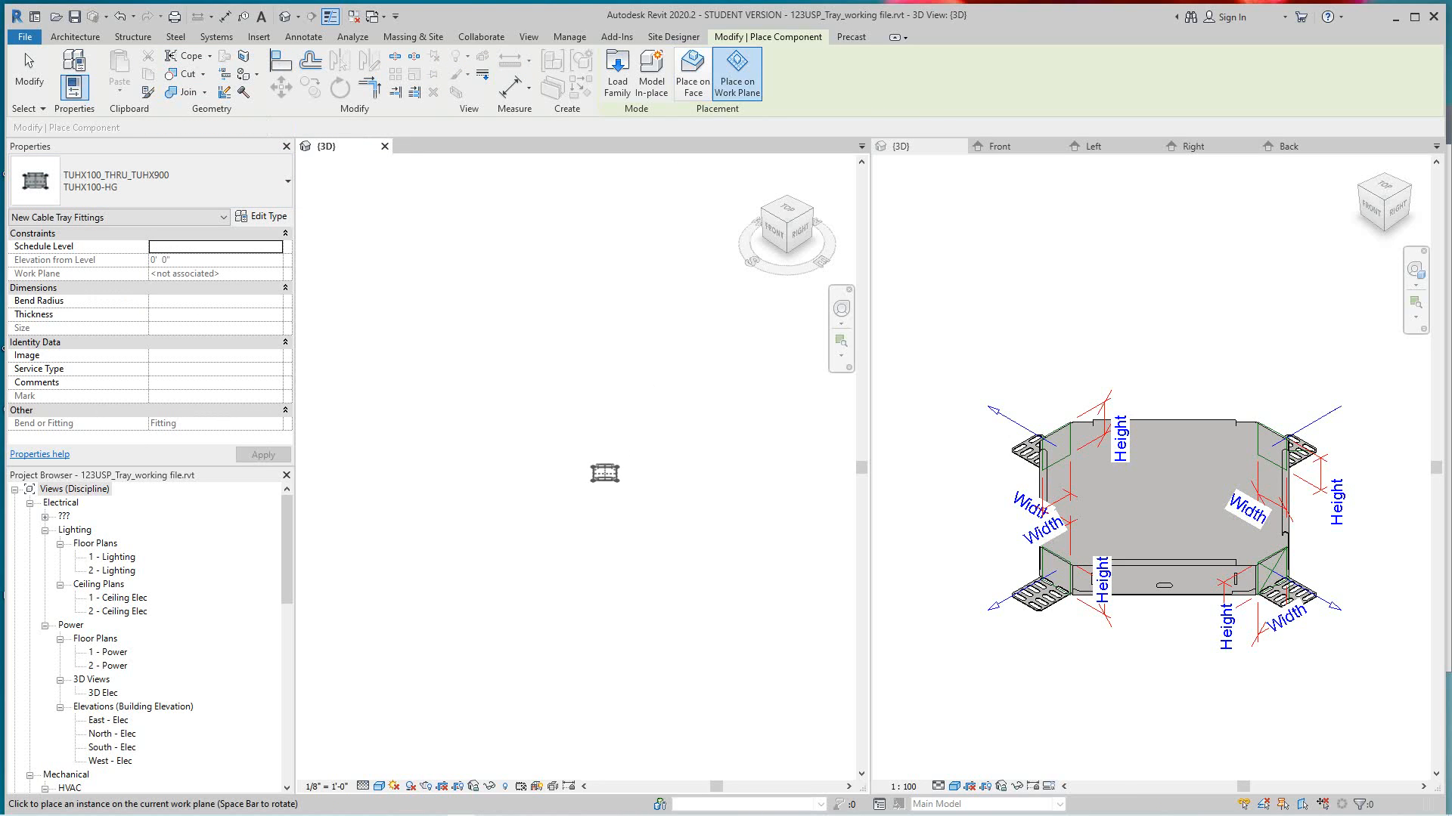
pyautogui.click(536, 433)
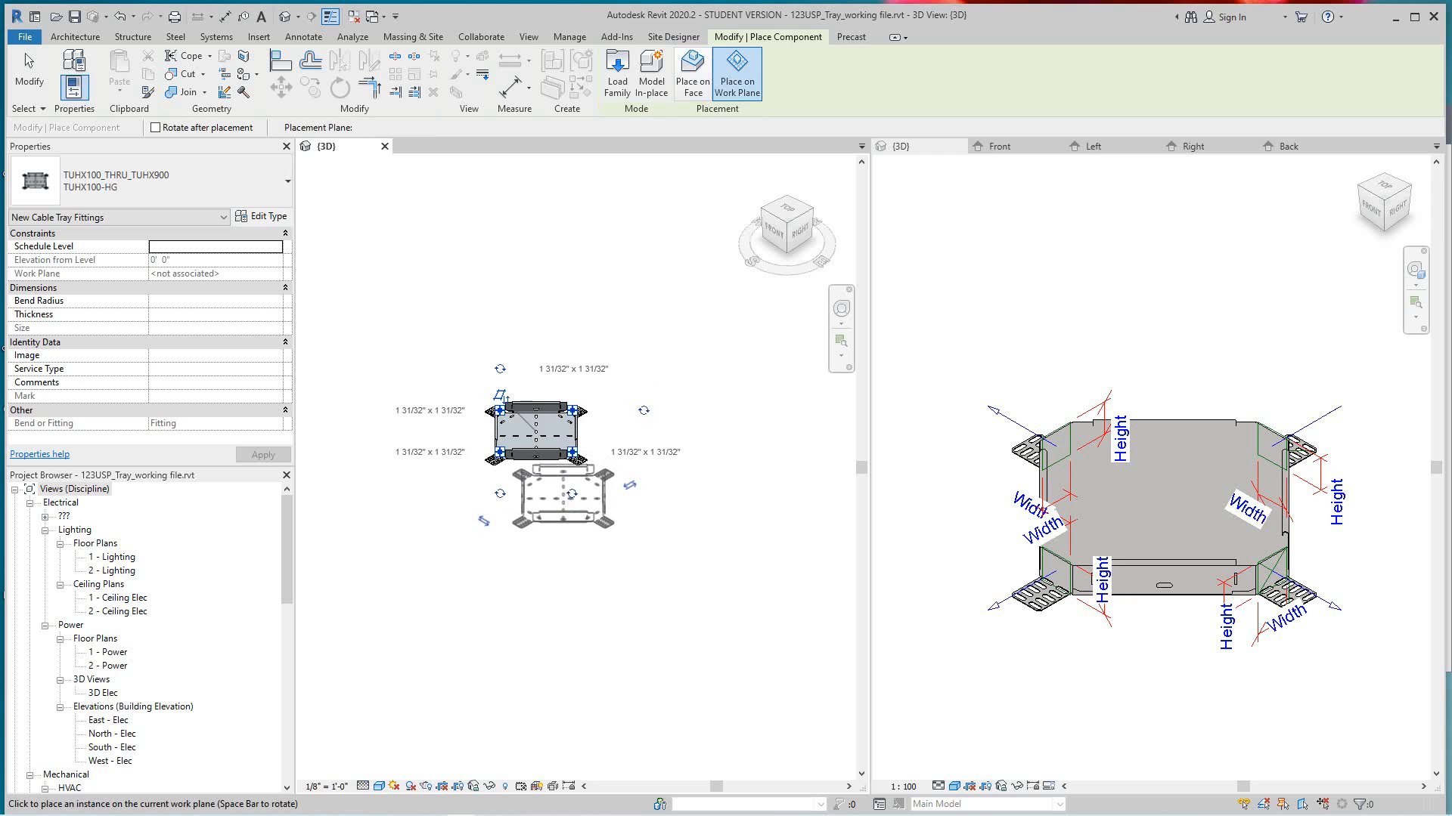
pyautogui.press('Escape')
pyautogui.press('Escape')
# - Draw a straight Wire Mesh Cable Tray run outward from the placed fitting's Right-facing connector
pyautogui.scroll(1, 535, 512)
pyautogui.moveTo(536, 511); pyautogui.dragTo(497, 604, button='middle')
pyautogui.scroll(-1, 499, 604)
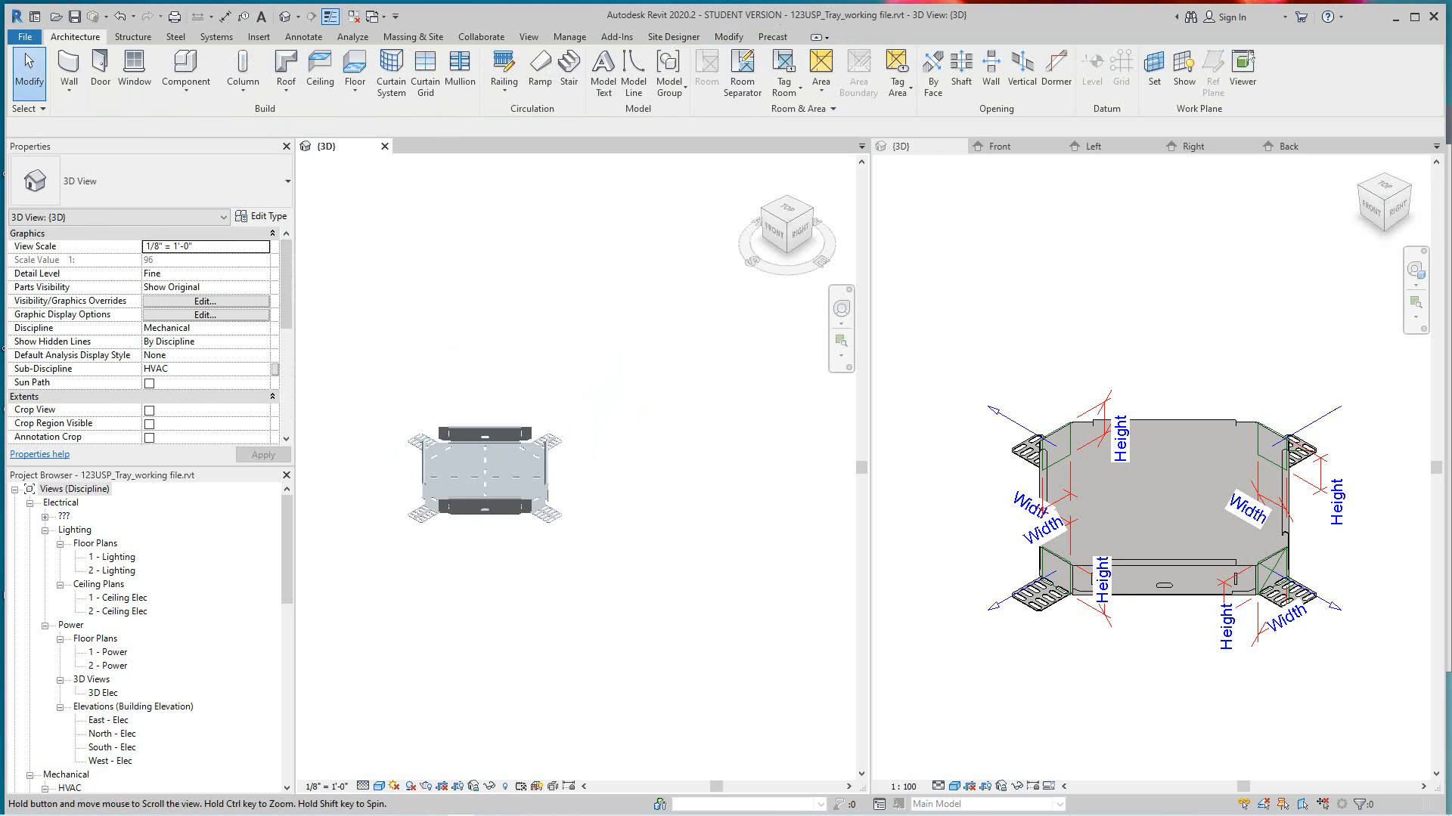
pyautogui.click(484, 475)
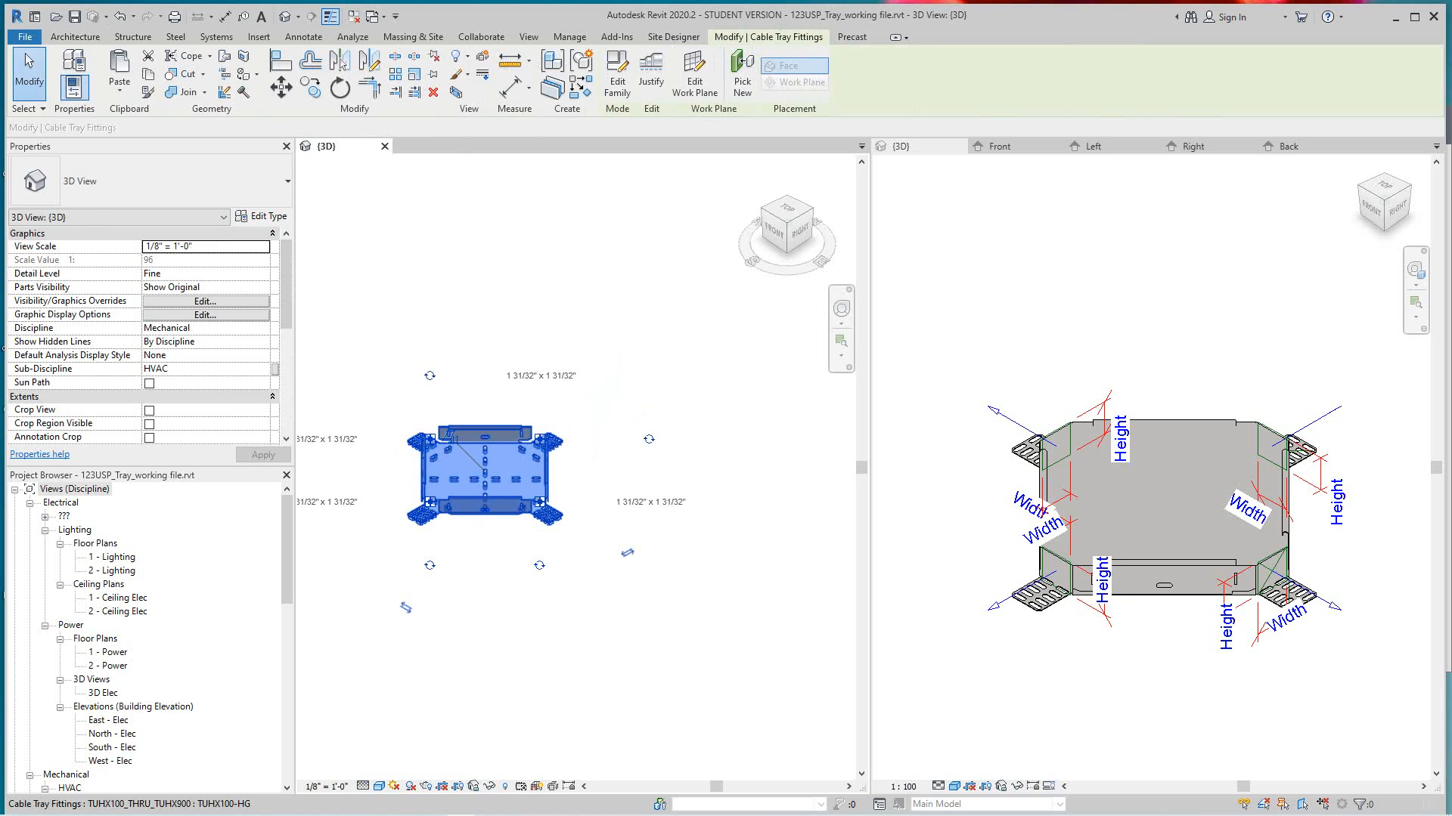
pyautogui.rightClick(541, 503)
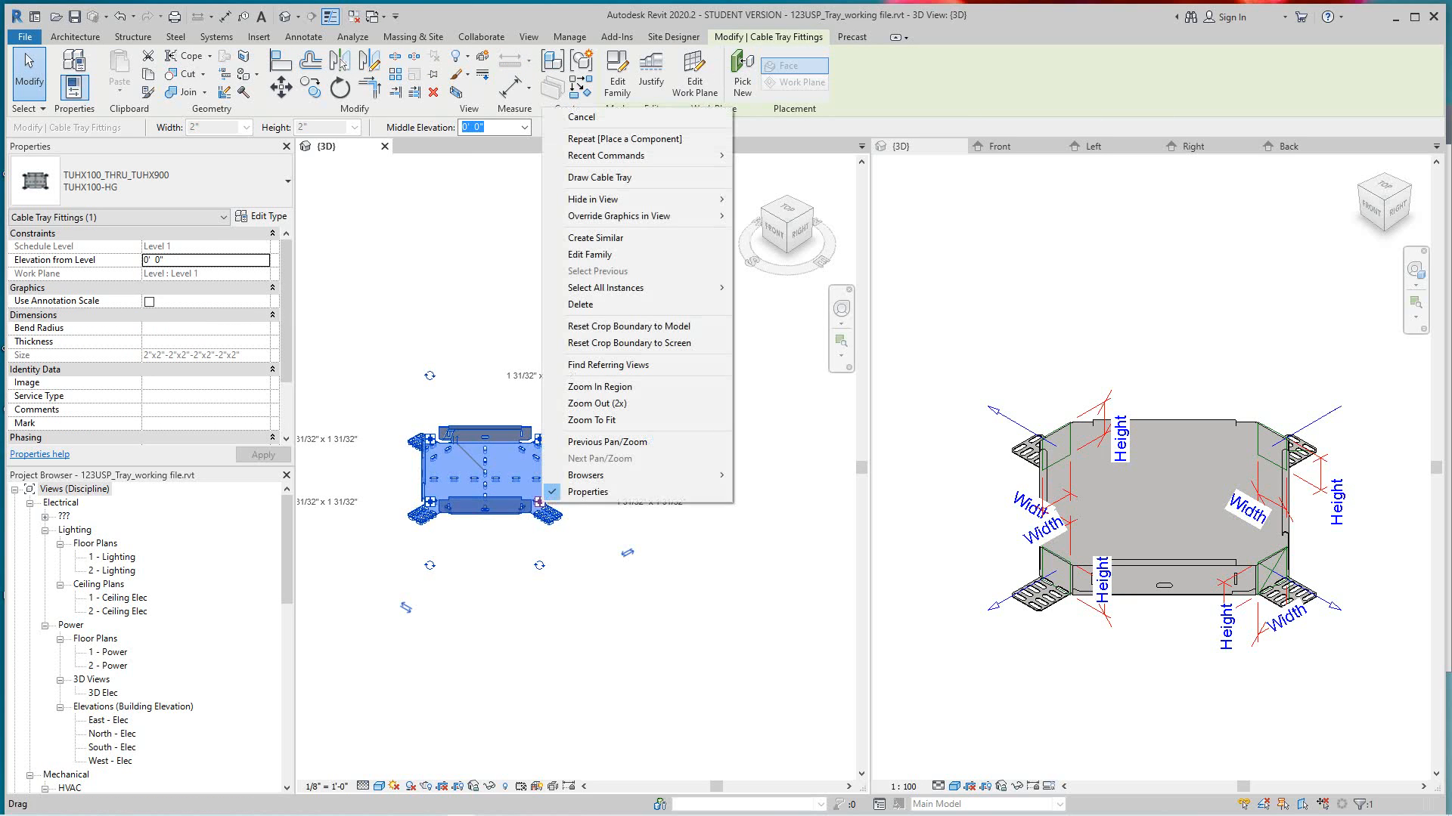
pyautogui.click(599, 177)
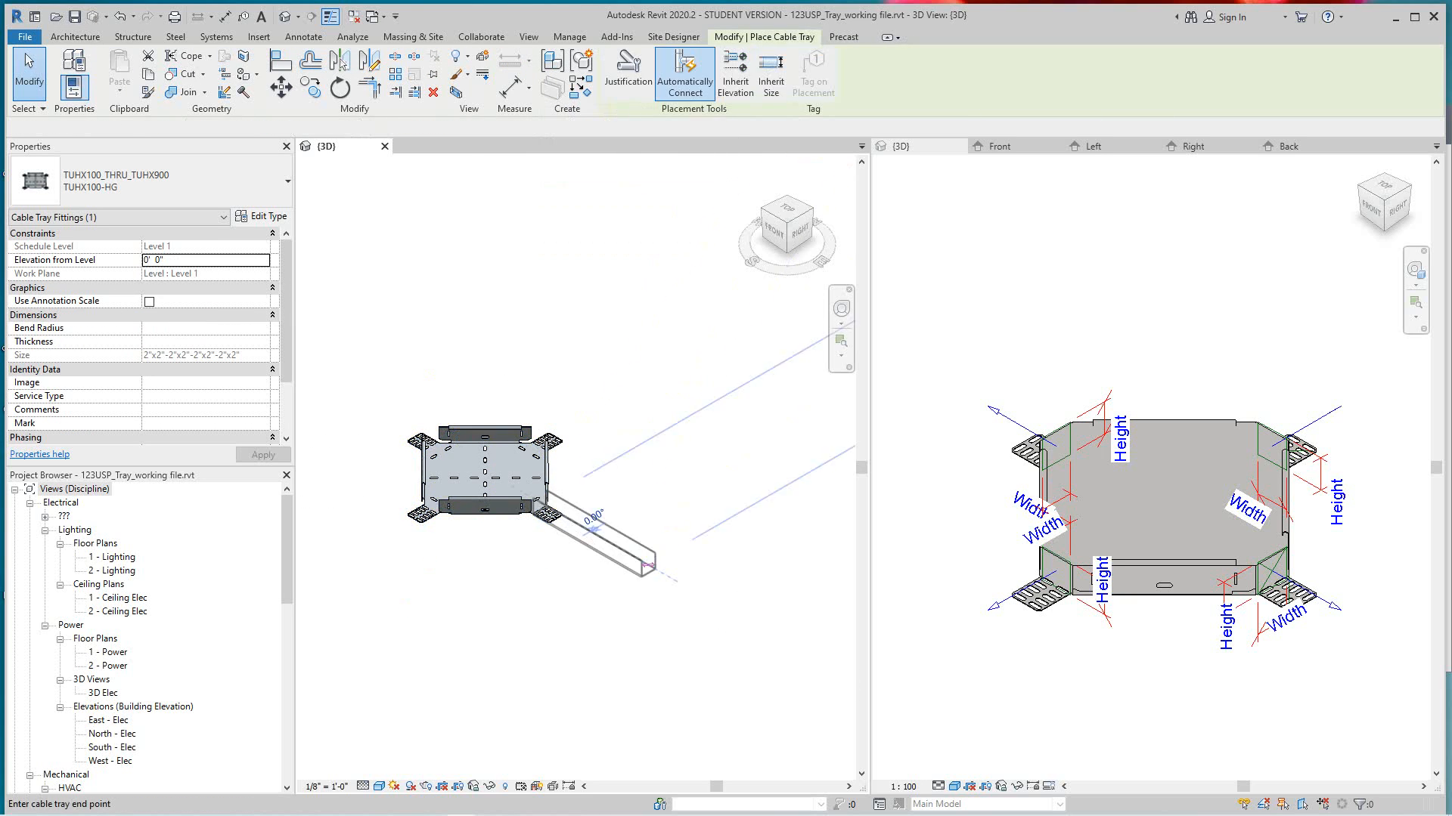
pyautogui.moveTo(687, 599); pyautogui.dragTo(539, 557, button='middle')
pyautogui.click(635, 598)
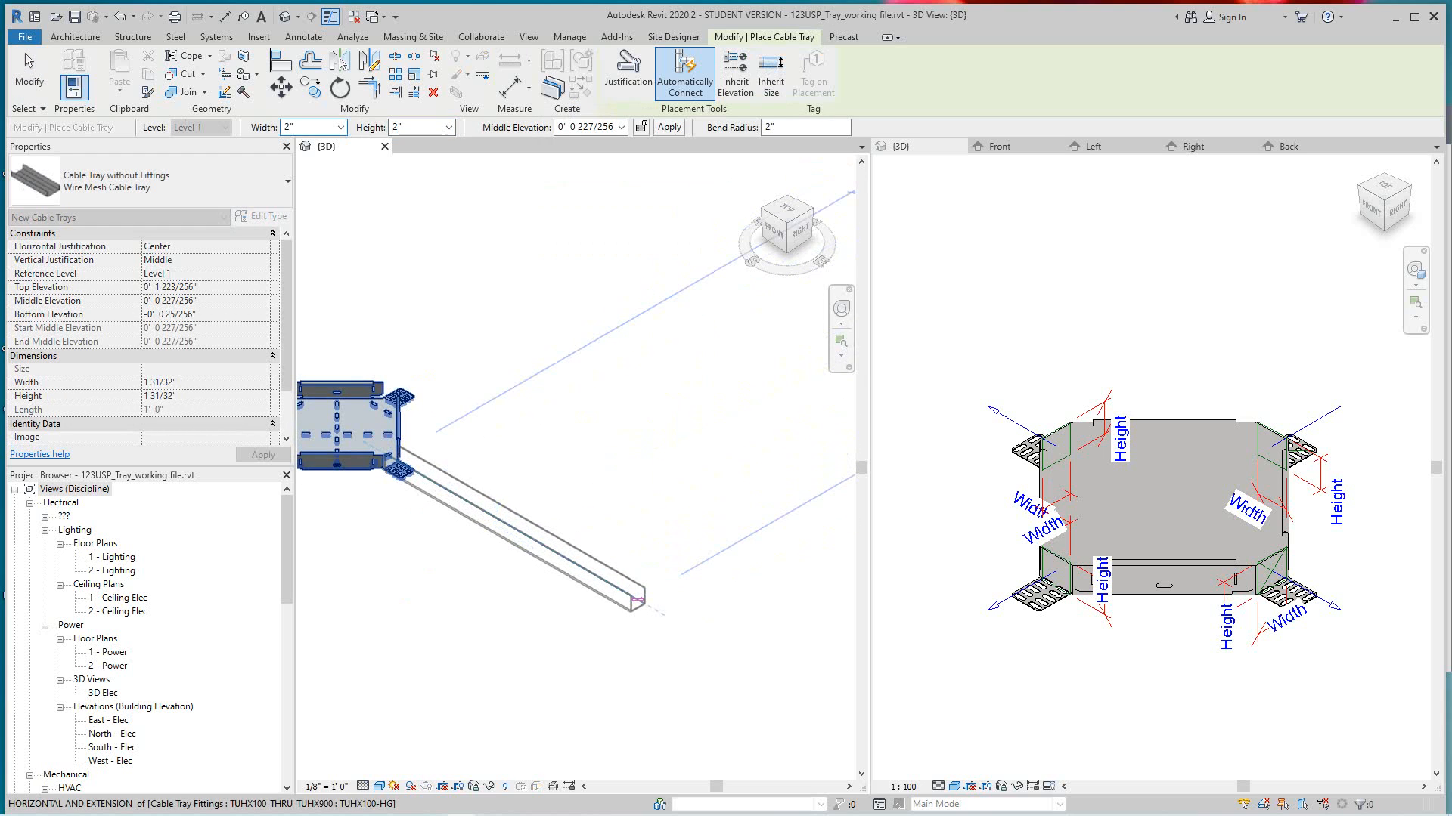
pyautogui.press('Escape')
# - Draw a second straight Wire Mesh Cable Tray run outward from the fitting's Back-facing connector
pyautogui.moveTo(390, 309); pyautogui.dragTo(499, 439, button='middle')
pyautogui.scroll(1, 499, 438)
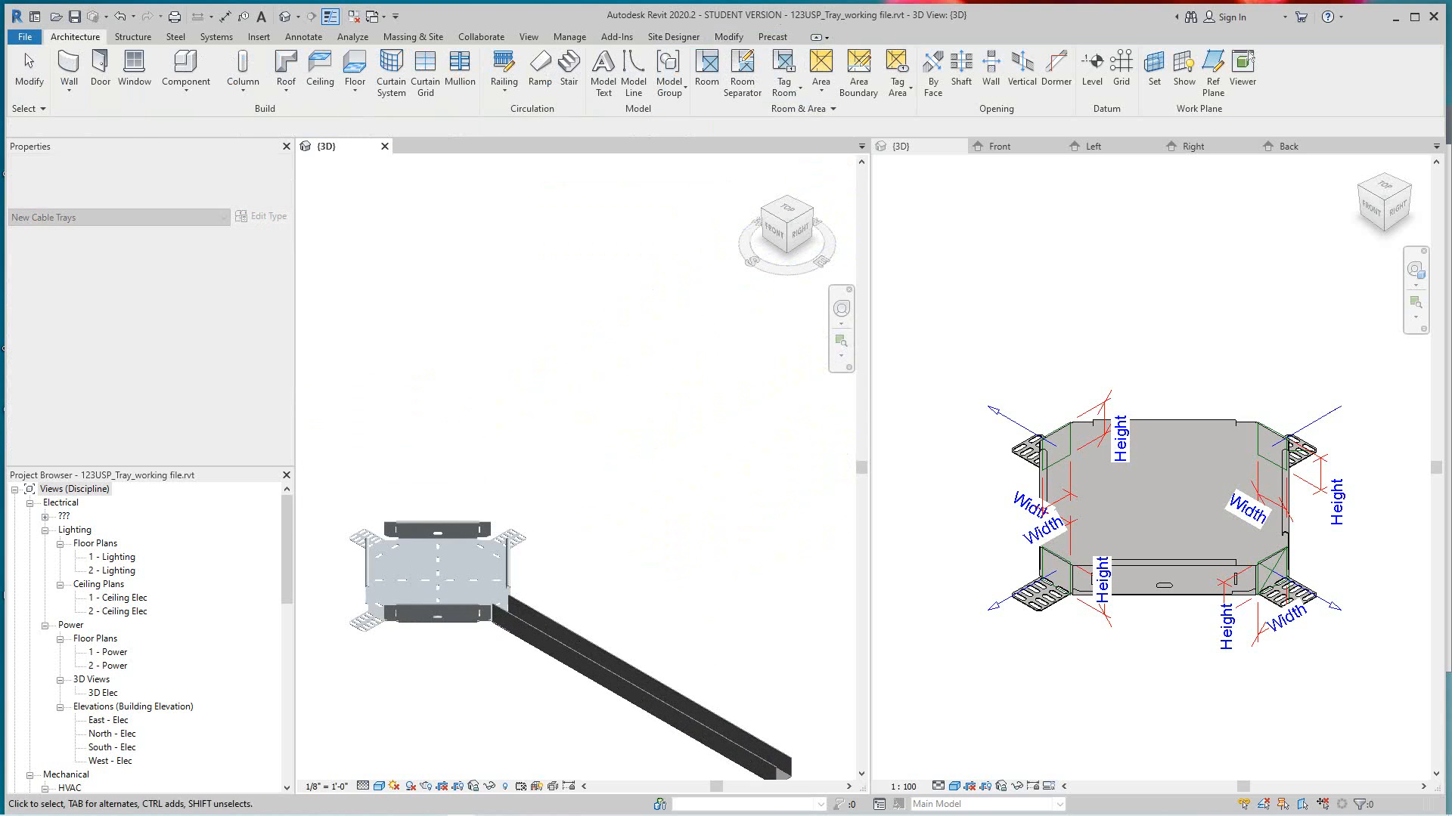
pyautogui.click(521, 539)
pyautogui.press('Escape')
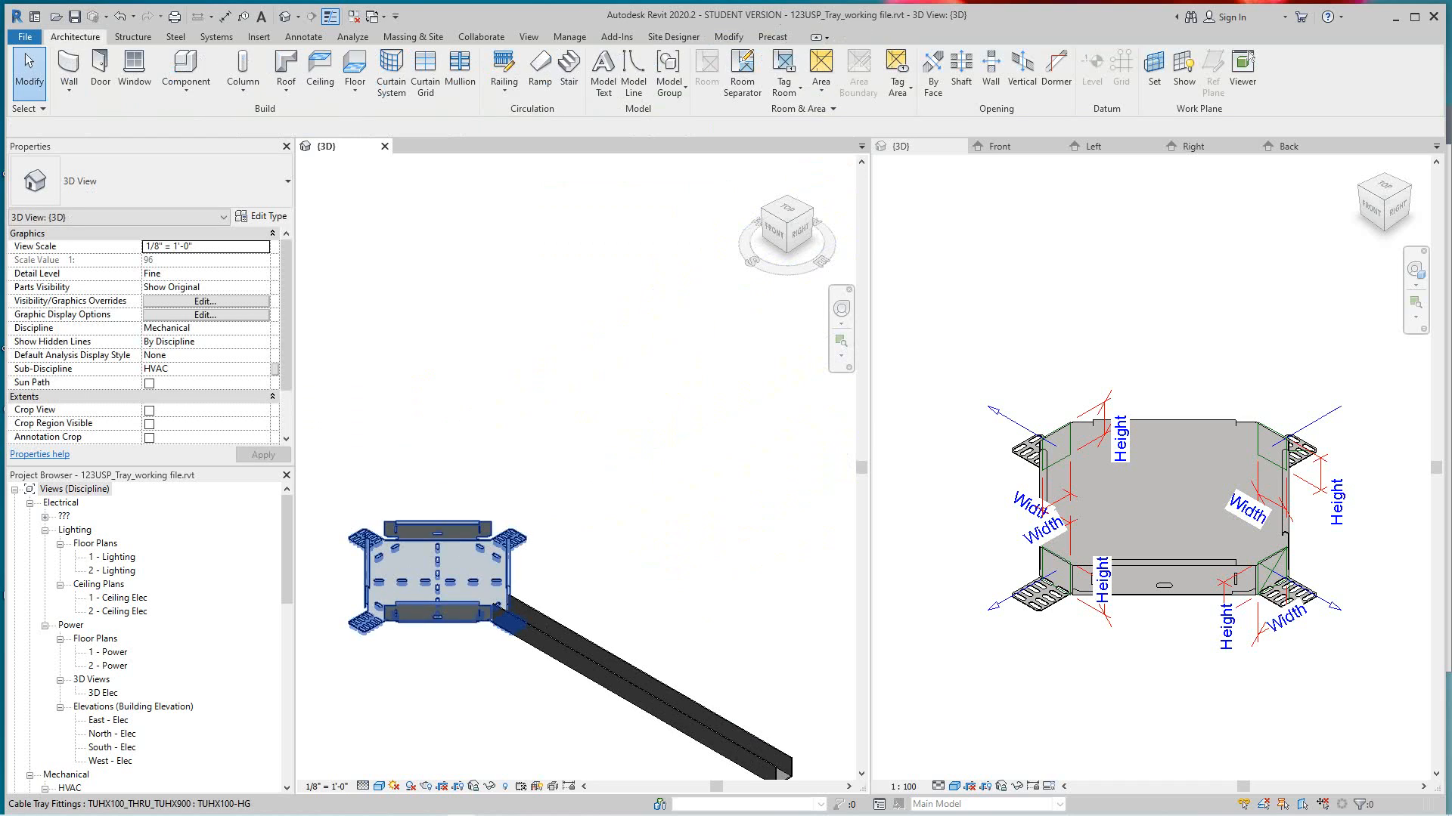
pyautogui.scroll(1, 521, 539)
pyautogui.click(499, 534)
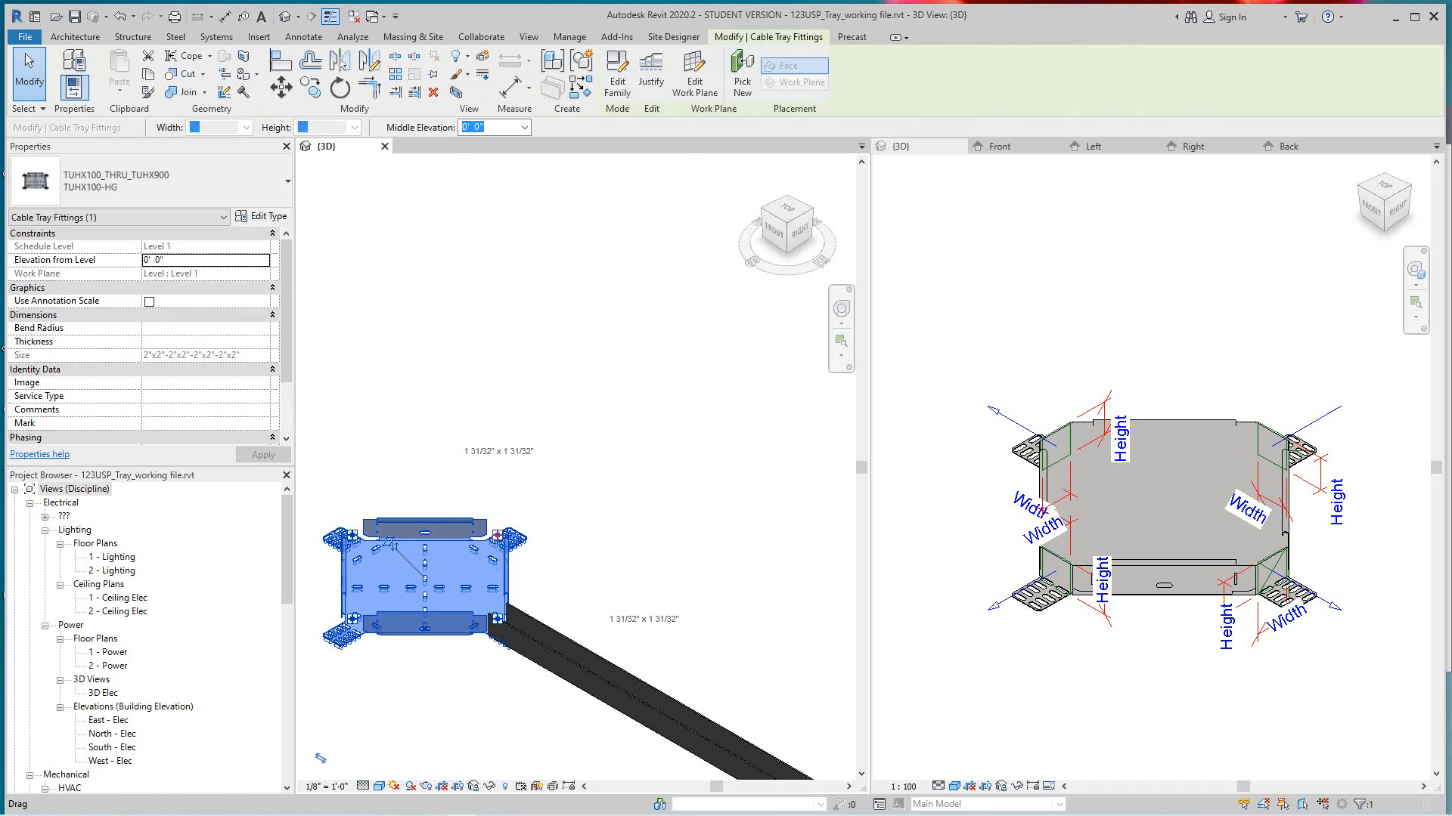
pyautogui.rightClick(499, 532)
pyautogui.click(556, 207)
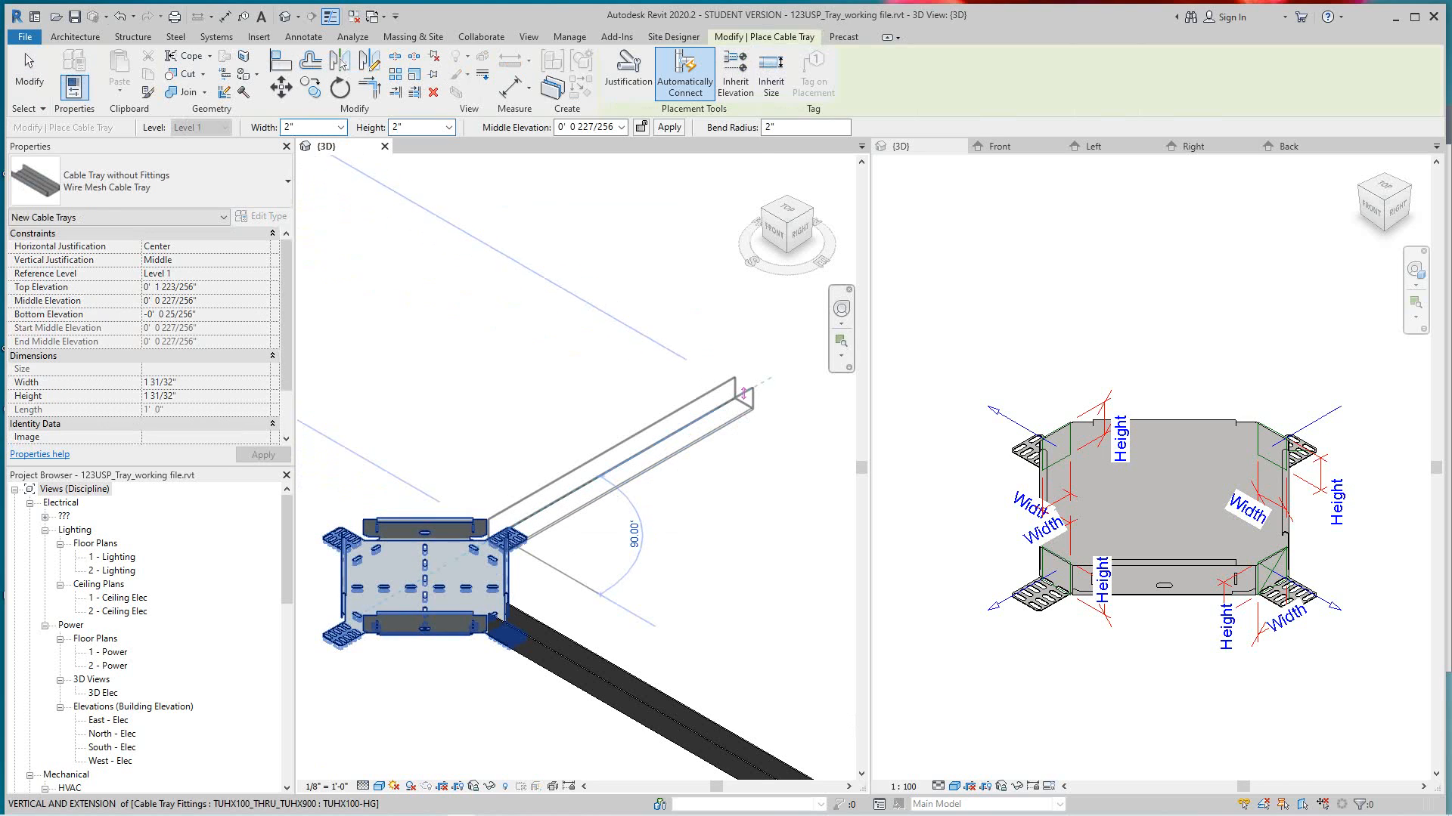
pyautogui.click(750, 390)
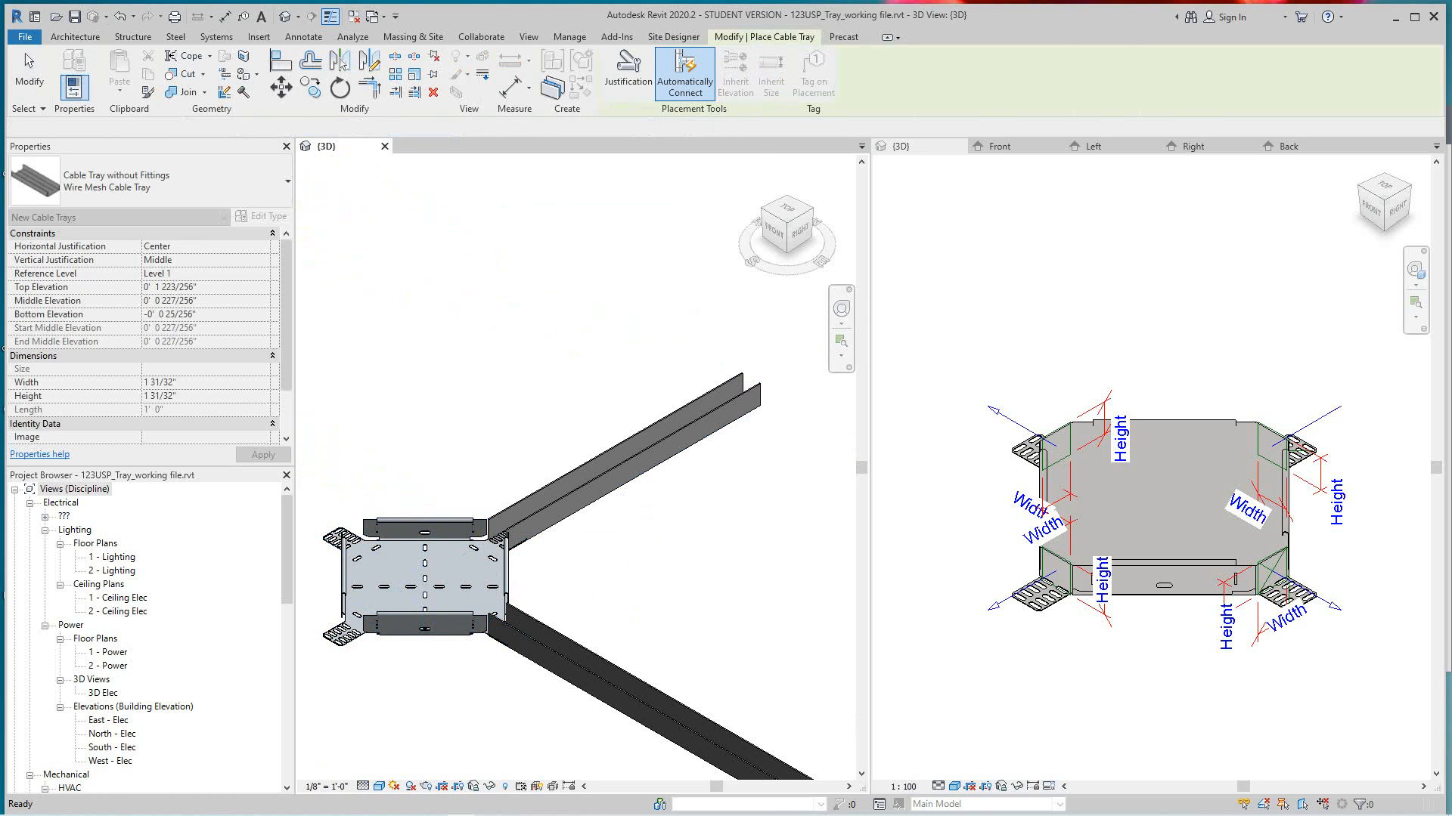
pyautogui.press('Escape')
pyautogui.press('Escape')
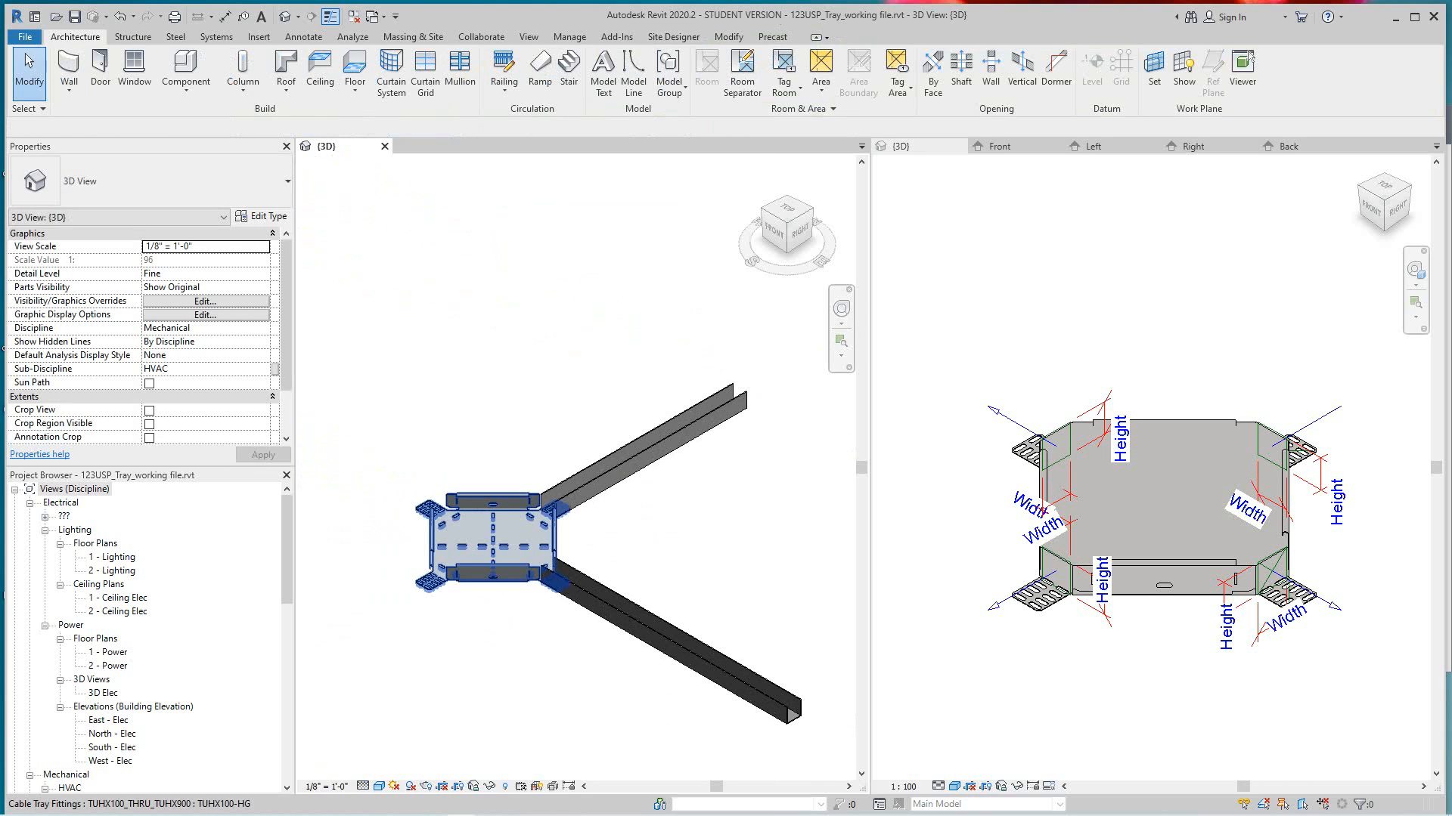
# - Draw a third straight Wire Mesh Cable Tray run outward from the fitting's Left-facing connector
pyautogui.click(493, 538)
pyautogui.rightClick(438, 507)
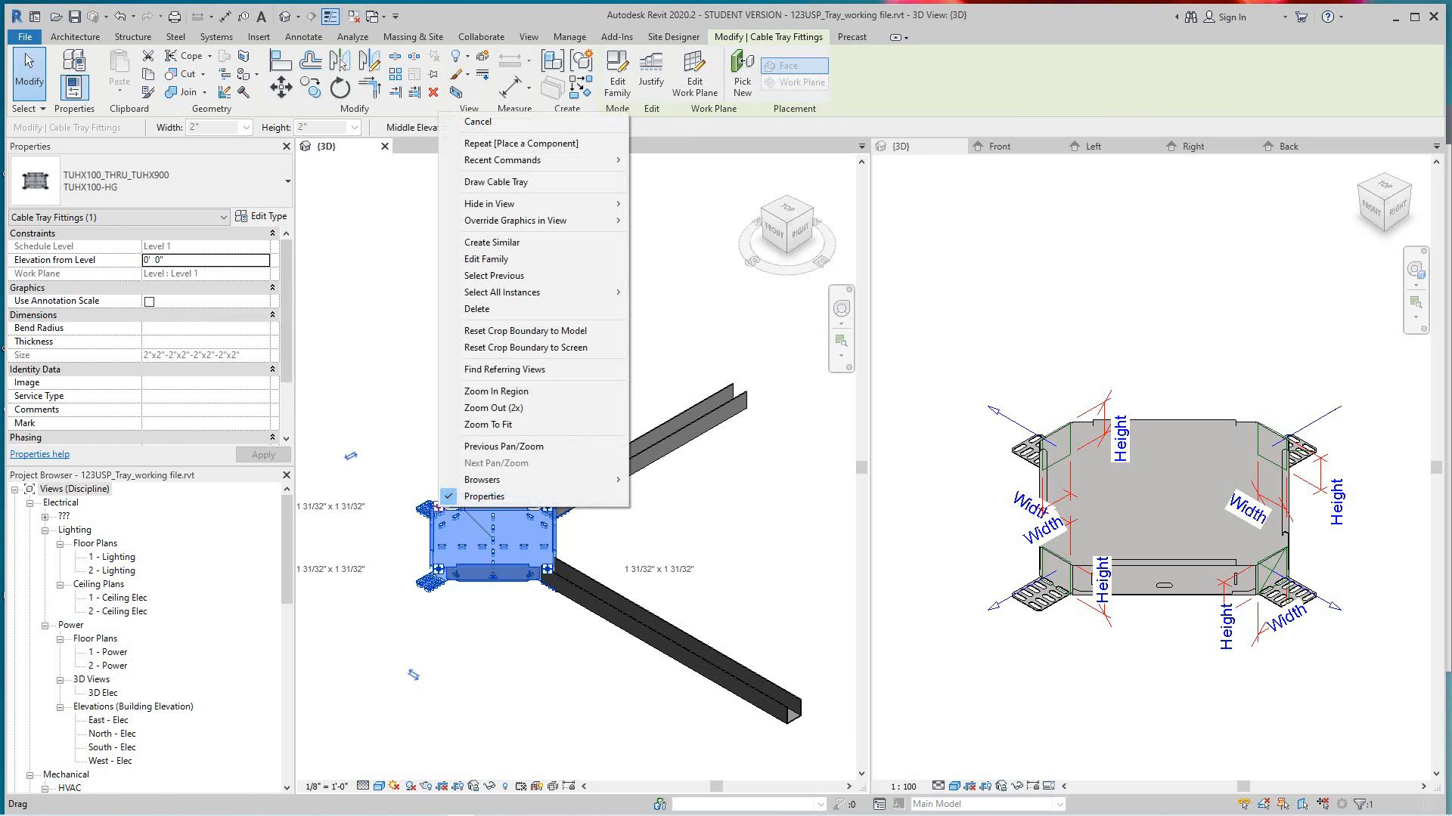
pyautogui.click(495, 182)
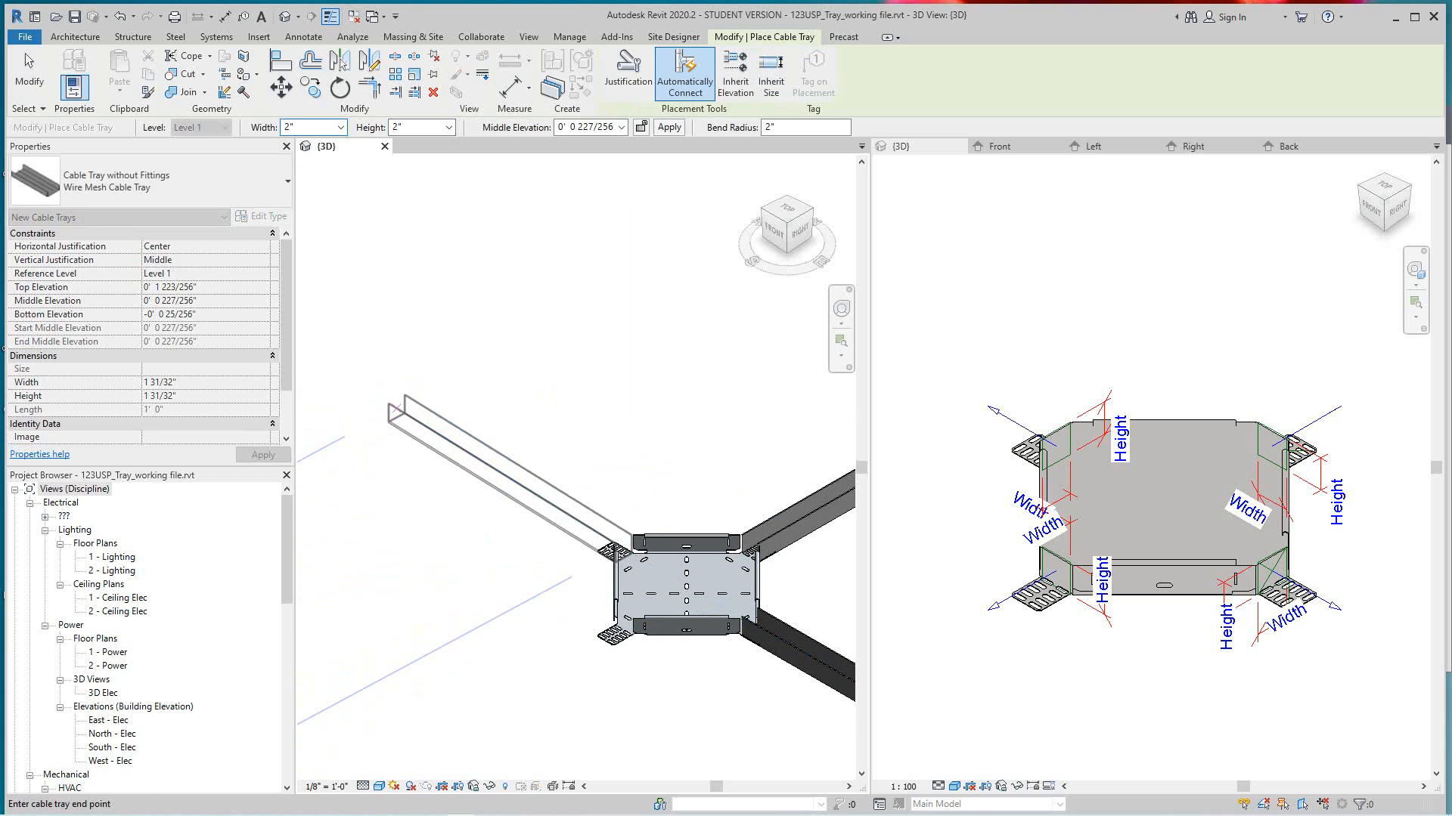
pyautogui.click(393, 408)
pyautogui.press('Escape')
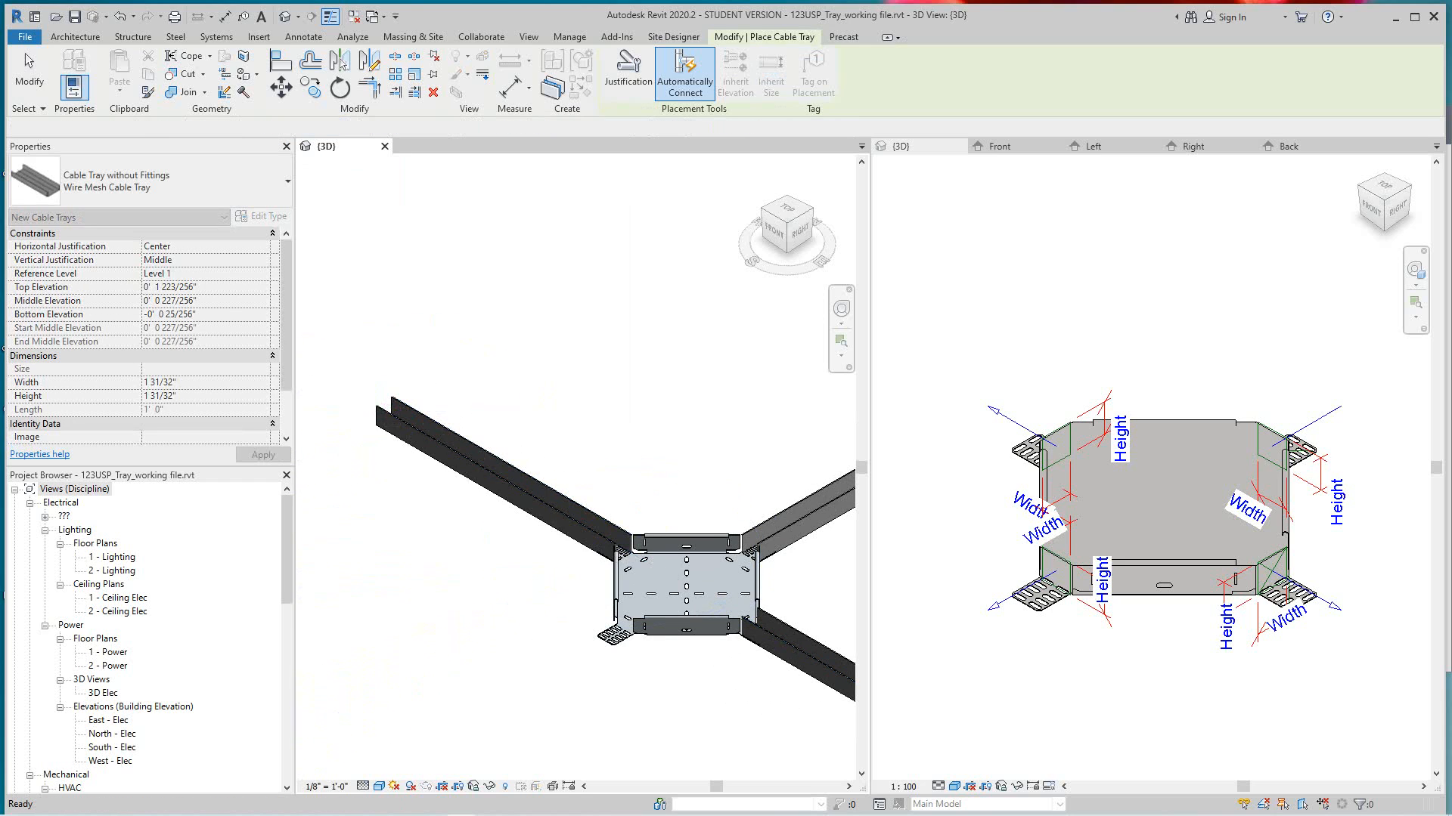
pyautogui.scroll(-2, 439, 396)
pyautogui.moveTo(492, 529); pyautogui.dragTo(467, 396, button='middle')
pyautogui.press('Escape')
# - Draw a fourth straight Wire Mesh Cable Tray run about 2'-11" long outward from the fitting's Front-facing connector
pyautogui.scroll(2, 499, 432)
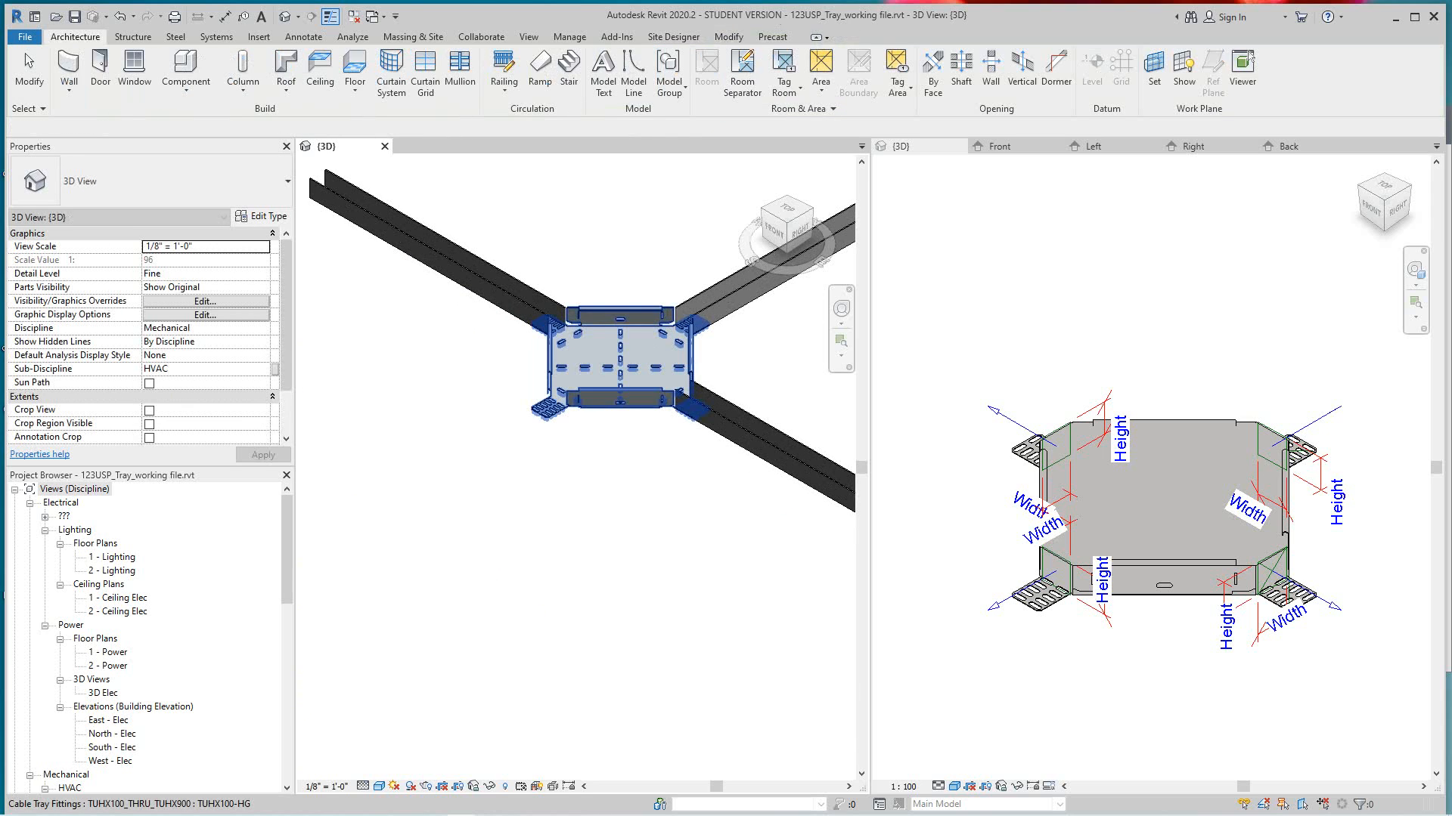
pyautogui.click(555, 396)
pyautogui.rightClick(557, 397)
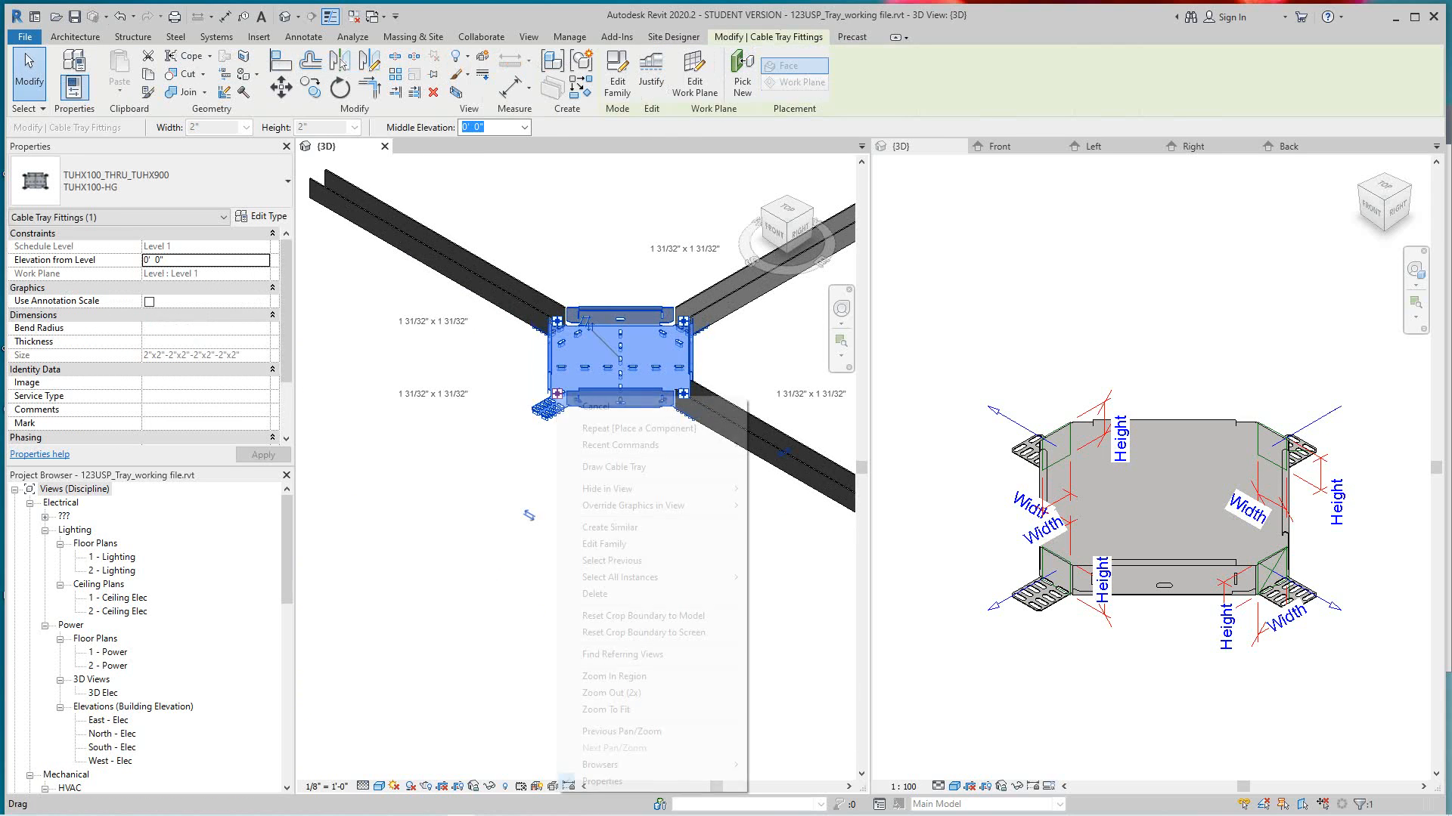
pyautogui.click(614, 467)
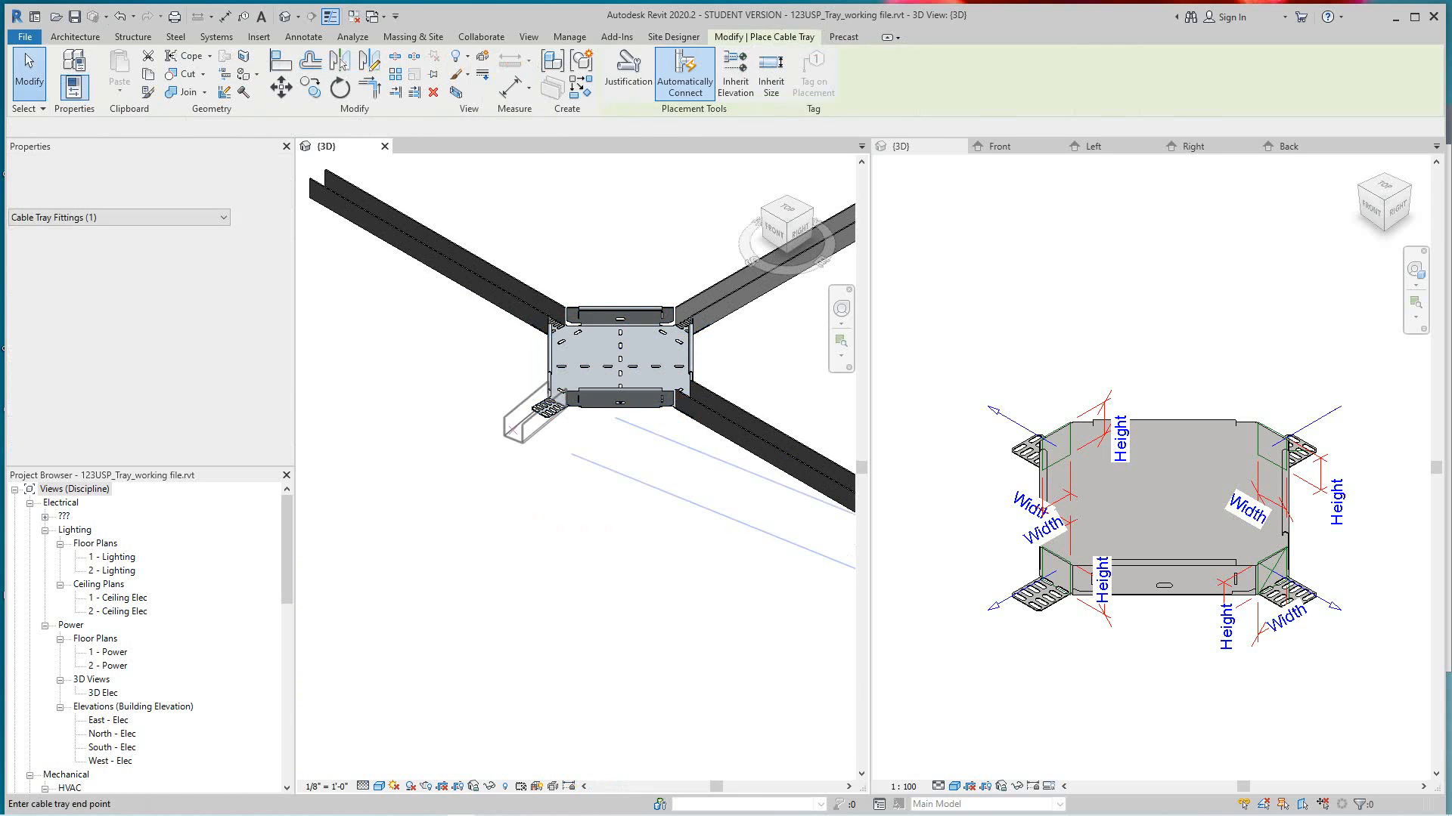
pyautogui.moveTo(410, 467); pyautogui.dragTo(450, 428, button='middle')
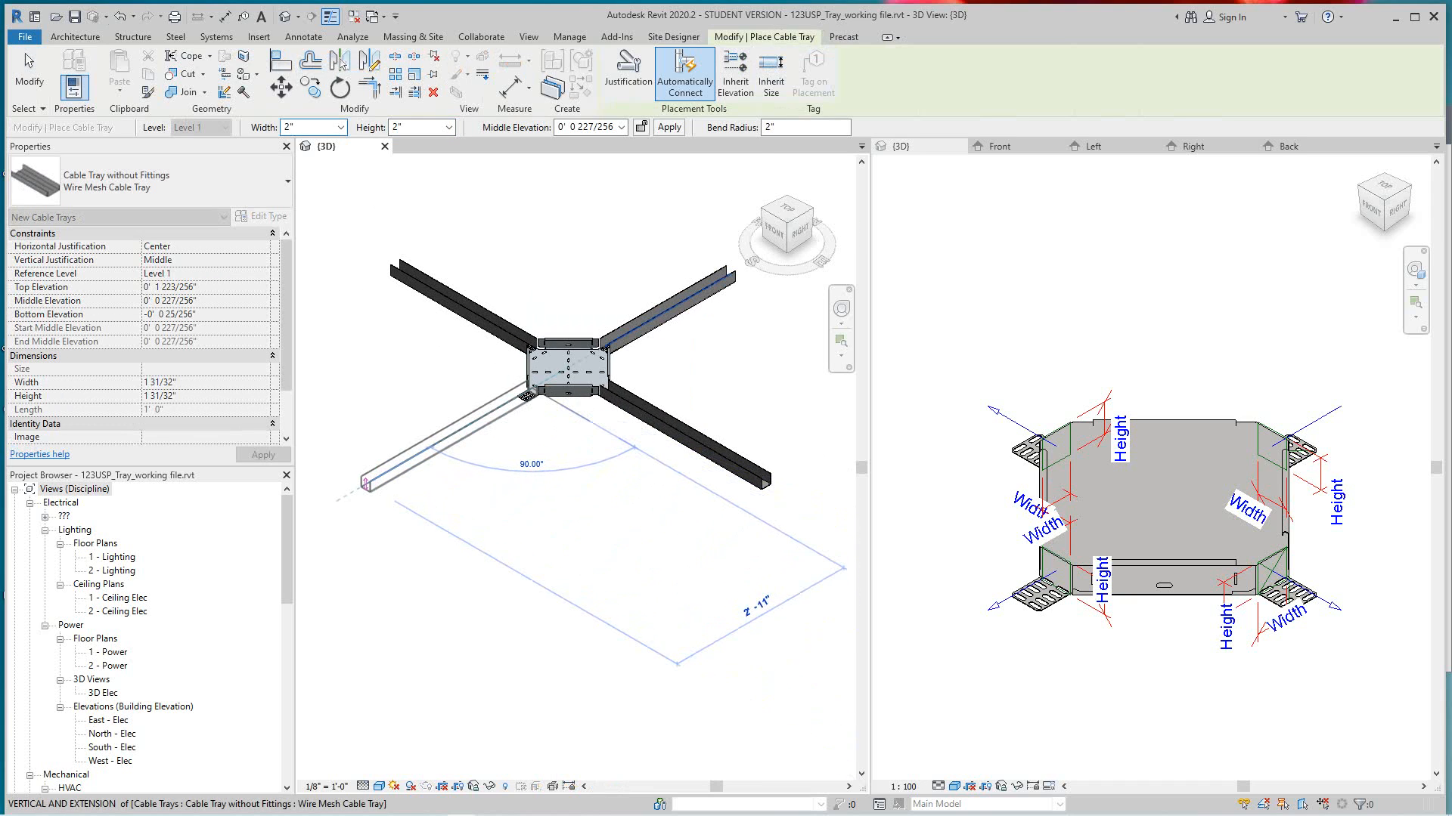
pyautogui.click(365, 483)
pyautogui.press('Escape')
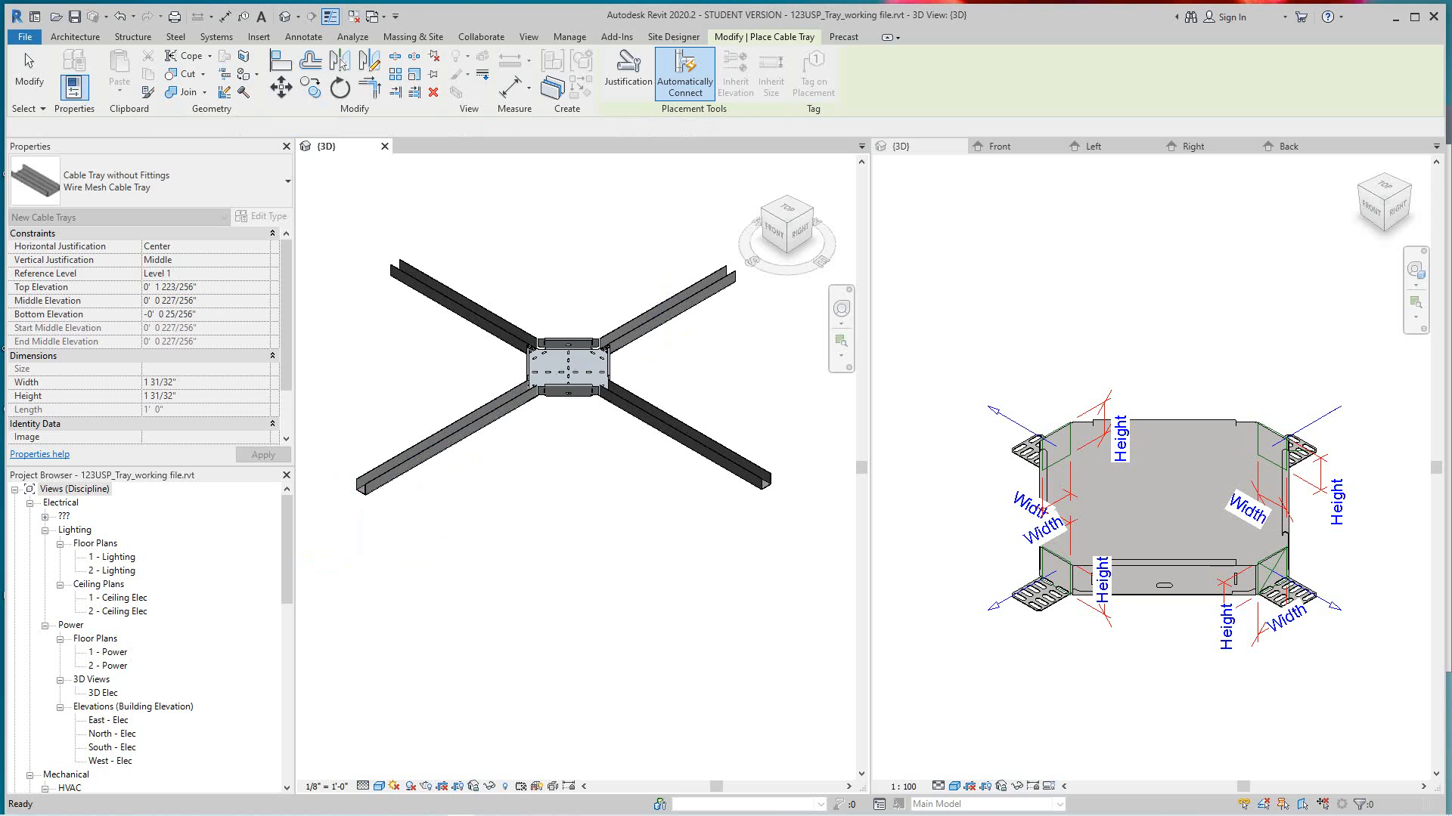
# - Examine the fitting in the 3D view and how the four cable tray runs meet its connectors
pyautogui.moveTo(454, 424); pyautogui.dragTo(480, 533, button='middle')
pyautogui.scroll(-2, 479, 533)
pyautogui.scroll(1, 767, 428)
pyautogui.scroll(5, 1162, 499)
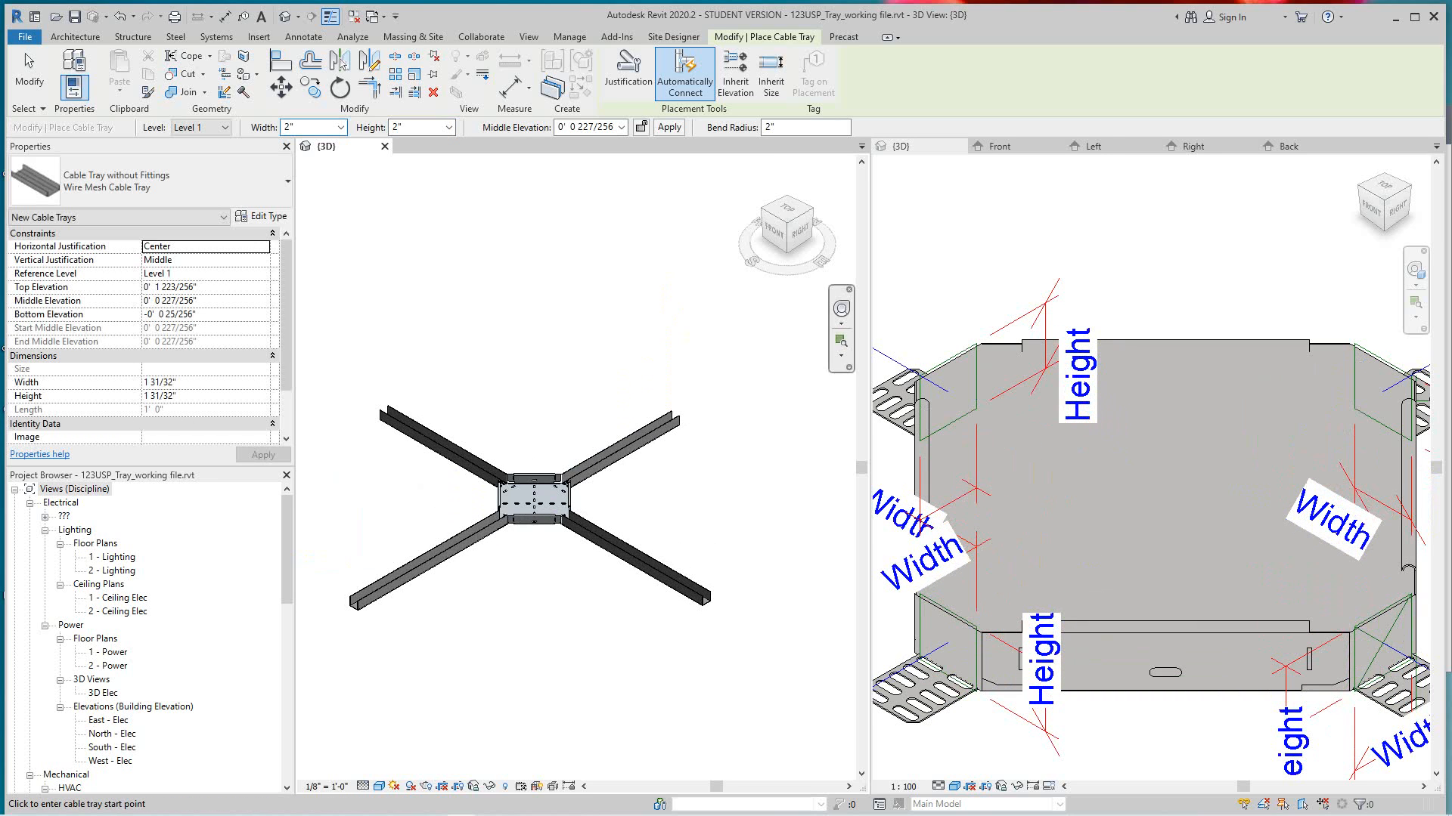
pyautogui.moveTo(529, 315); pyautogui.dragTo(575, 286, button='middle')
pyautogui.scroll(2, 529, 338)
pyautogui.moveTo(595, 432); pyautogui.dragTo(586, 416, button='middle')
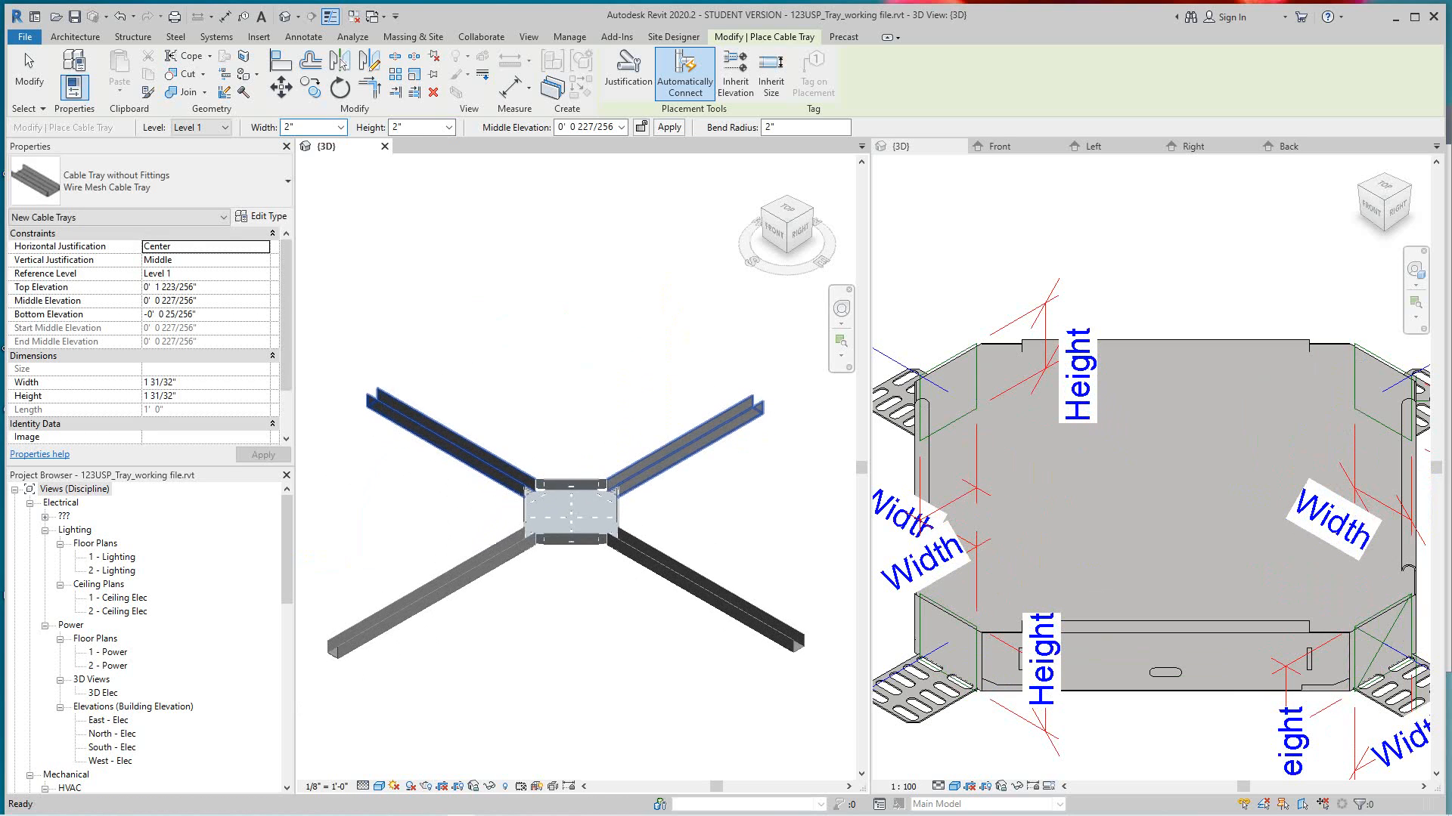
pyautogui.scroll(2, 586, 416)
pyautogui.moveTo(567, 505); pyautogui.dragTo(515, 378, button='middle')
pyautogui.scroll(3, 515, 378)
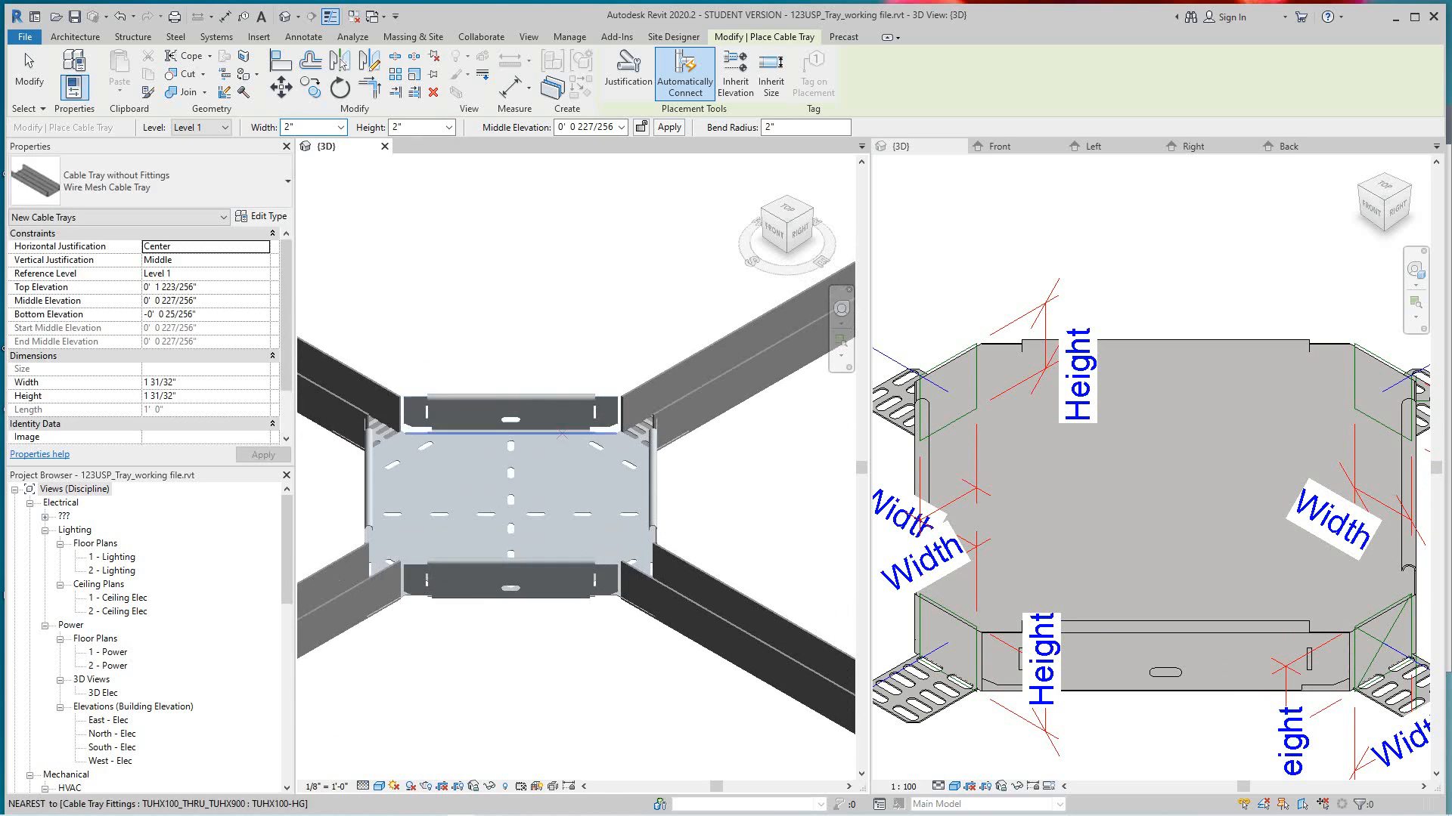
pyautogui.scroll(2, 687, 491)
pyautogui.scroll(-3, 692, 490)
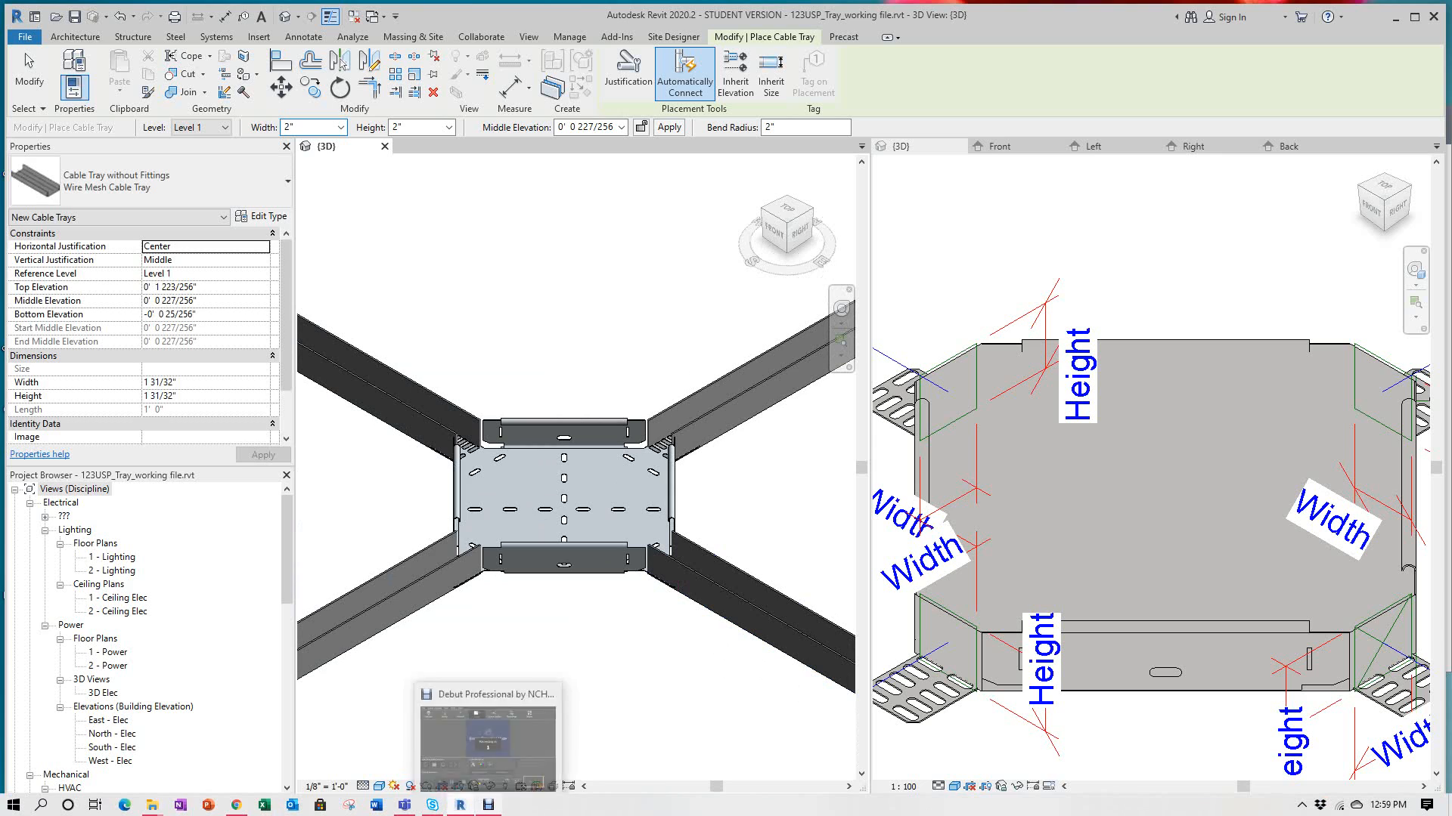
pyautogui.click(487, 805)
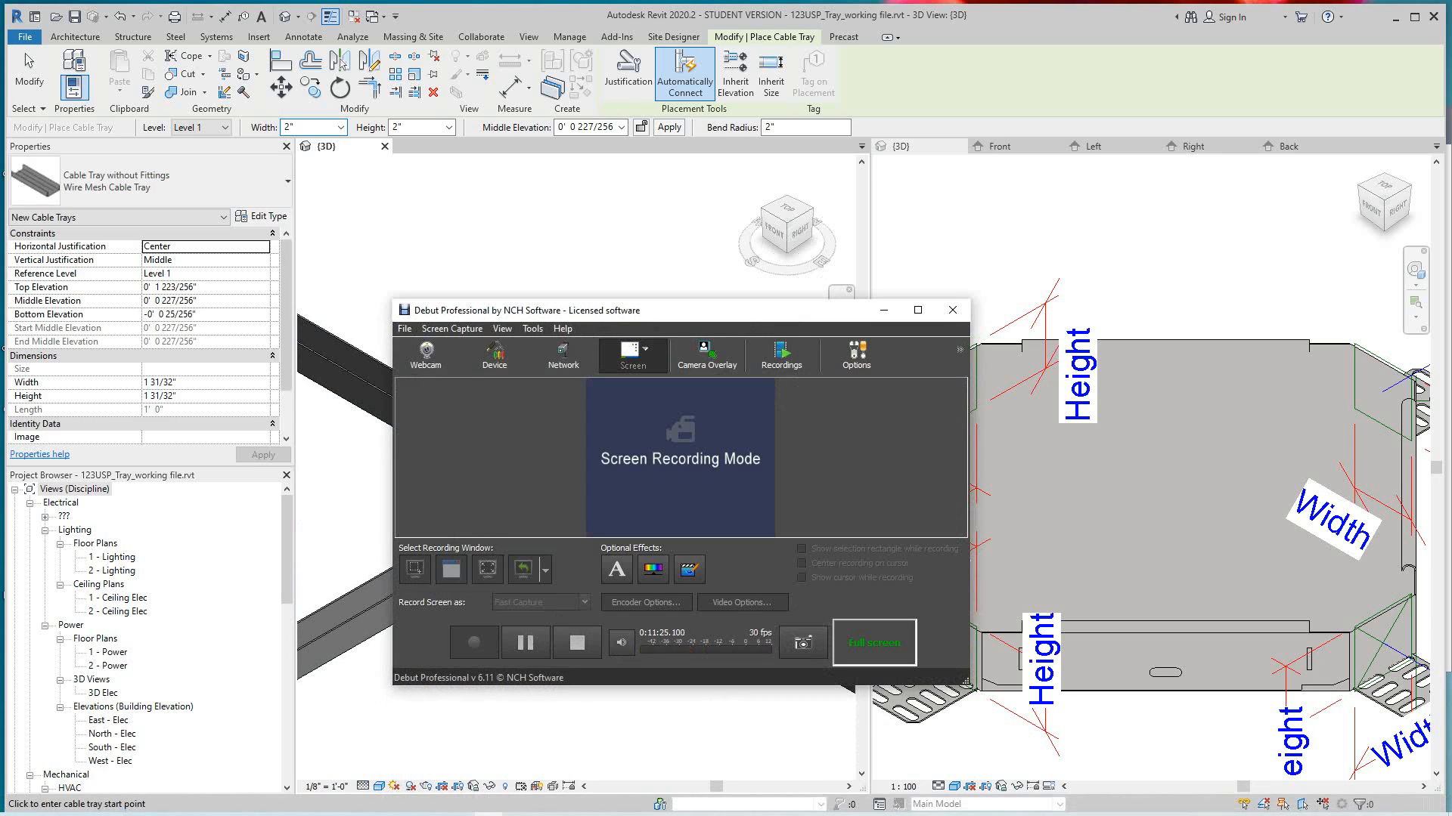